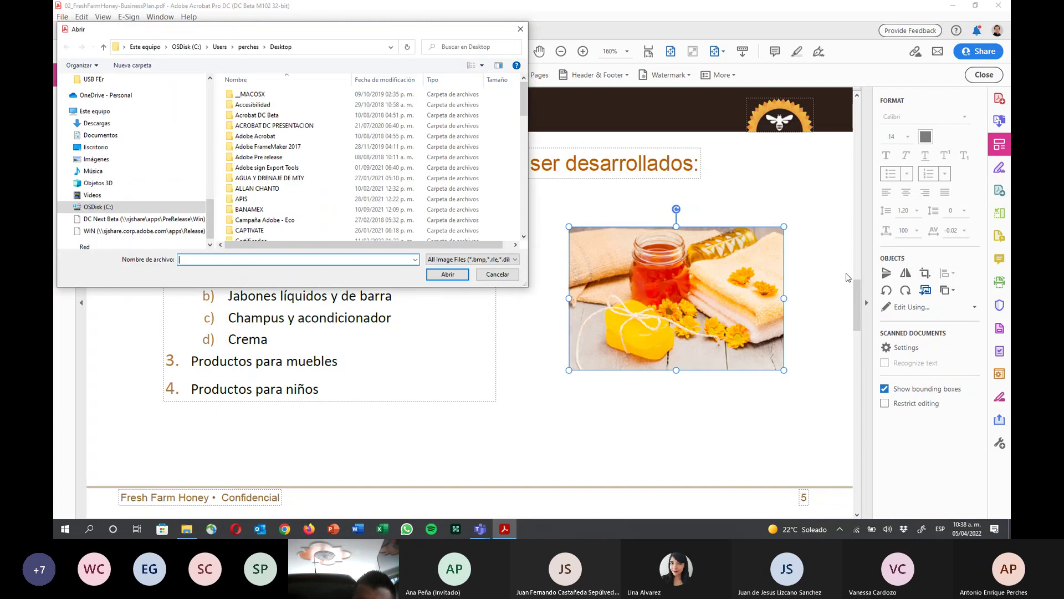
Browse for the replacement image in C:\Acrobat\ACROBAT\1.-Edición Texto-Imagen
{"action": "left_click", "coordinate": [149, 208]}
{"action": "scroll", "coordinate": [240, 134], "scroll_direction": "down", "scroll_amount": 5}
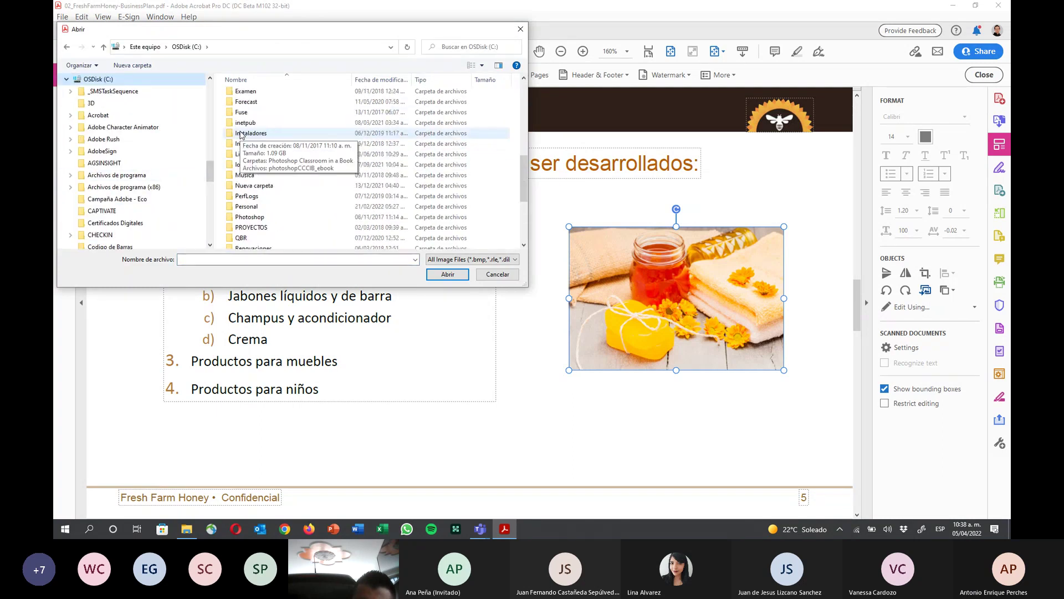
{"action": "scroll", "coordinate": [240, 135], "scroll_direction": "up", "scroll_amount": 5}
{"action": "left_click", "coordinate": [248, 116]}
{"action": "double_click", "coordinate": [249, 116]}
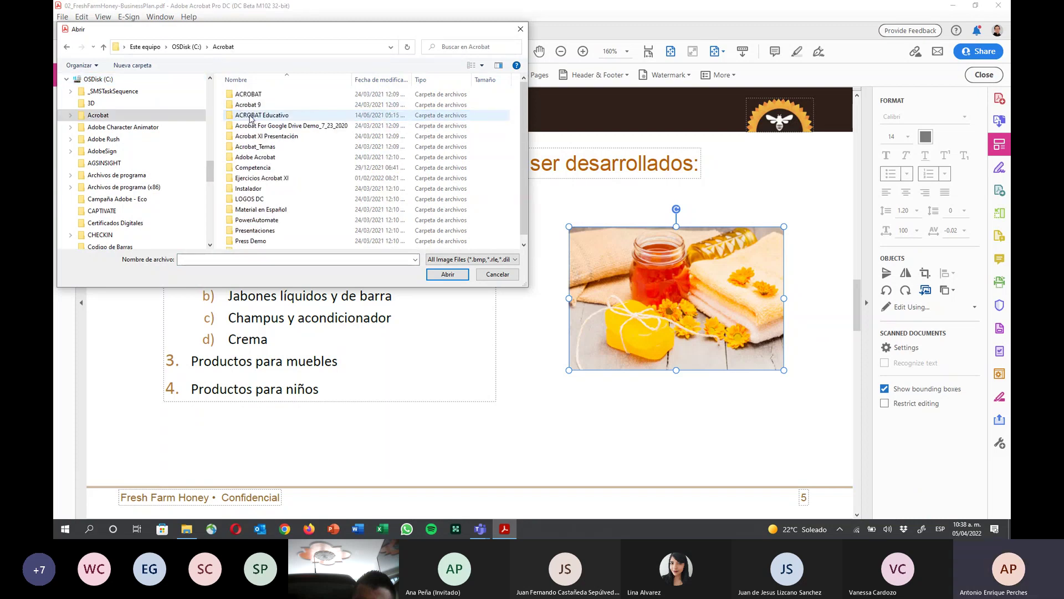
{"action": "double_click", "coordinate": [266, 103]}
{"action": "double_click", "coordinate": [267, 96]}
{"action": "left_click", "coordinate": [268, 96]}
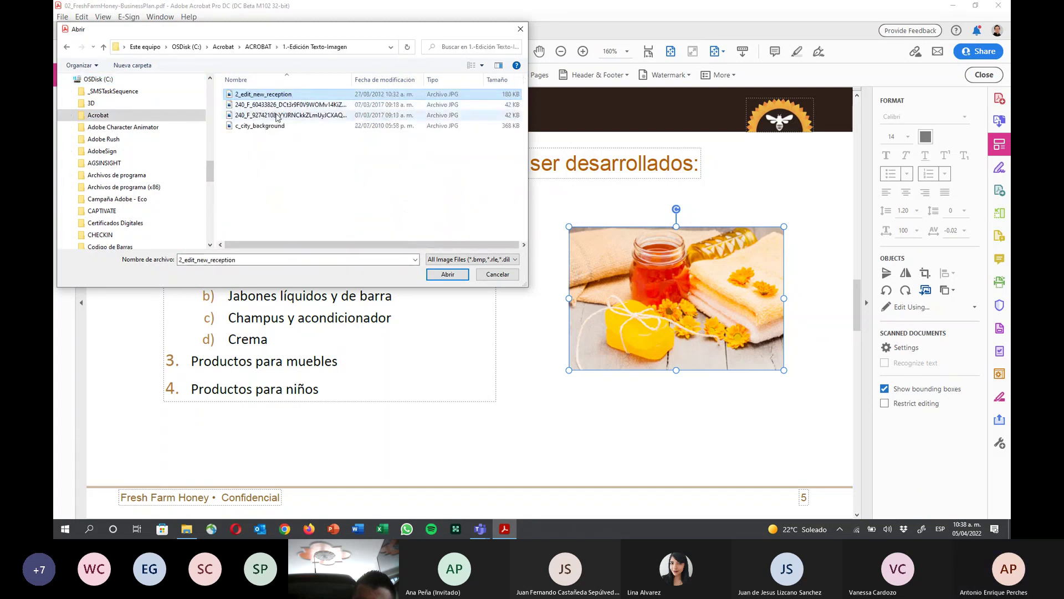
Show the folder's images as large thumbnails and replace the page 5 picture with the JPG starting with 240_F_60433826
{"action": "right_click", "coordinate": [418, 205]}
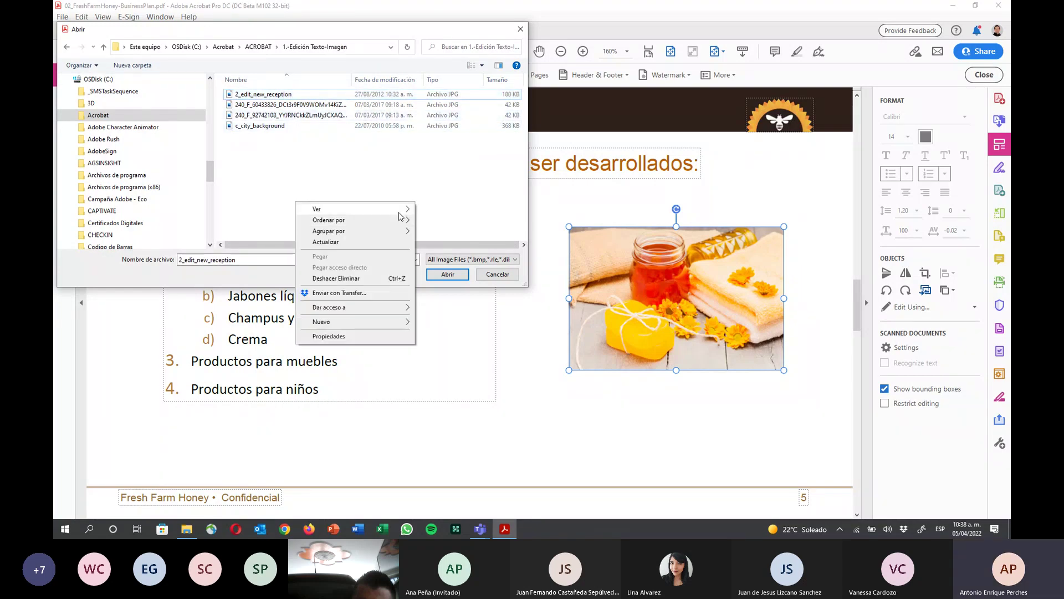
{"action": "left_click", "coordinate": [424, 209]}
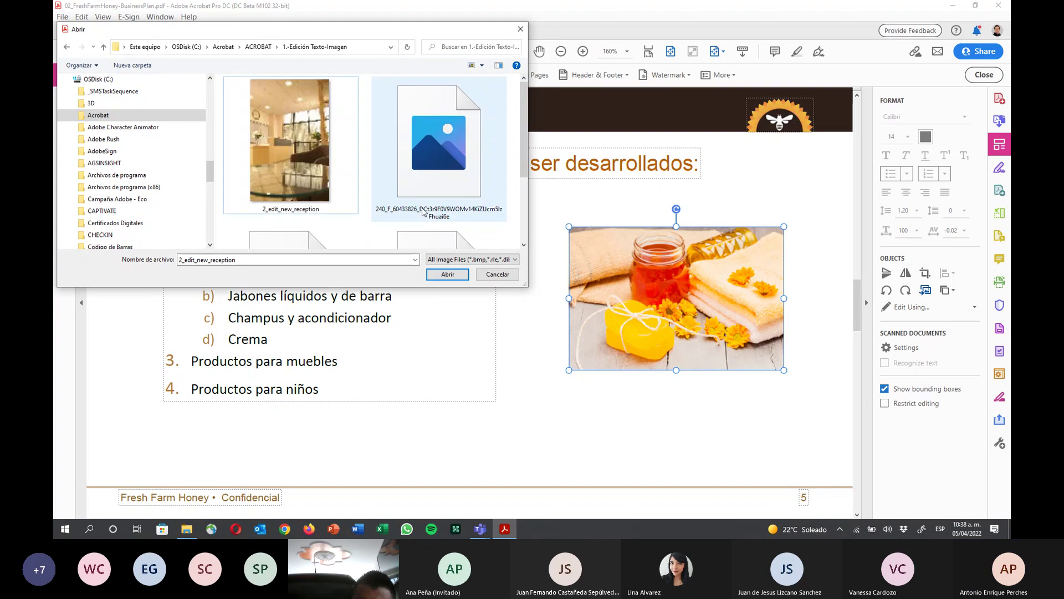
{"action": "double_click", "coordinate": [440, 182]}
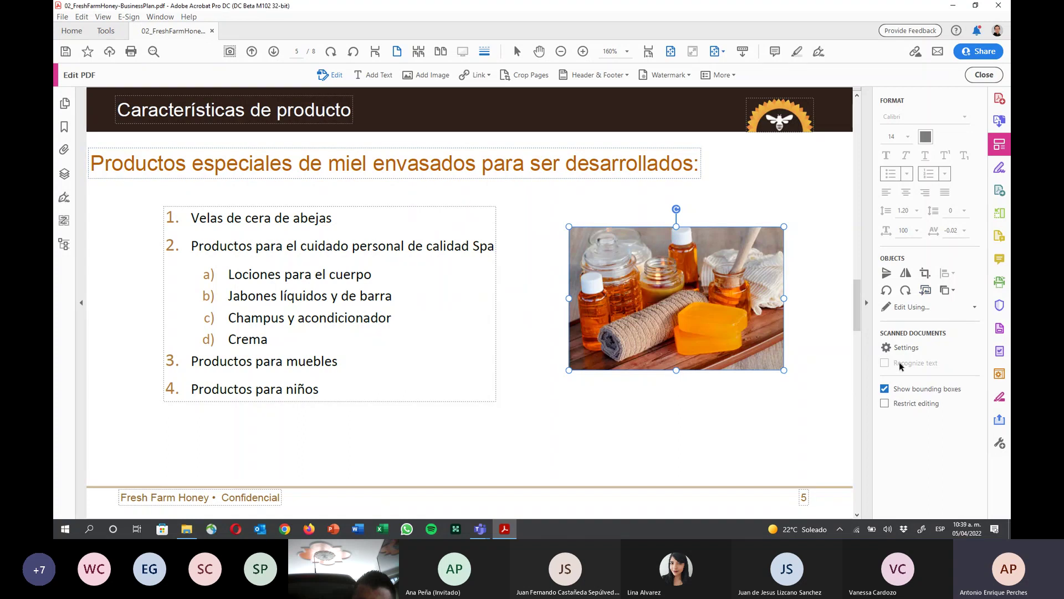
Open the replaced picture for editing in Adobe Photoshop, accepting the transparency warning and leaving the missing color profile as is
{"action": "left_click", "coordinate": [923, 312]}
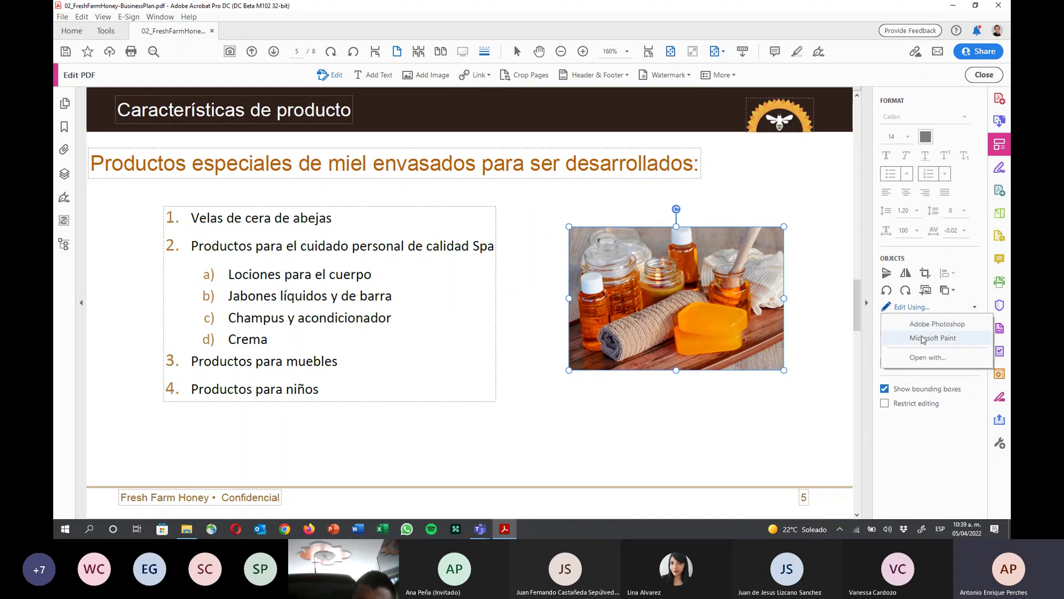
{"action": "left_click", "coordinate": [919, 327]}
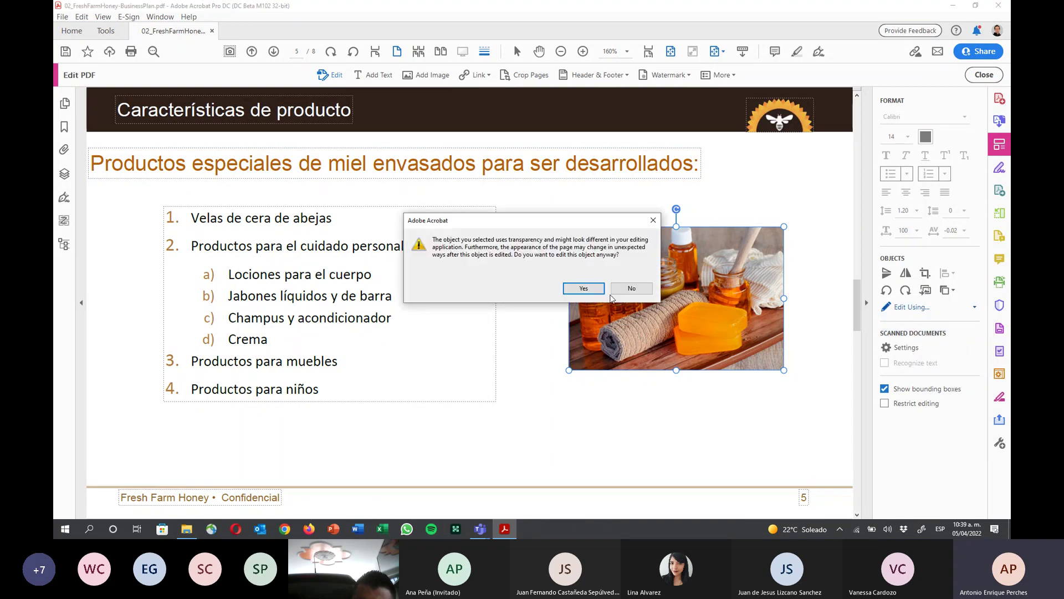
{"action": "left_click", "coordinate": [583, 287]}
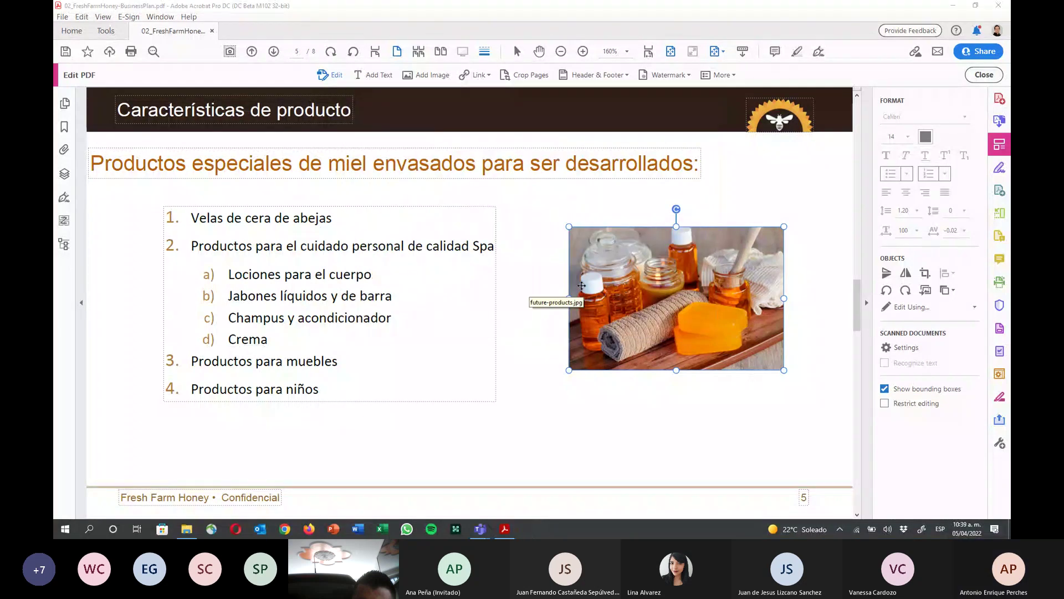
{"action": "key", "text": "Return"}
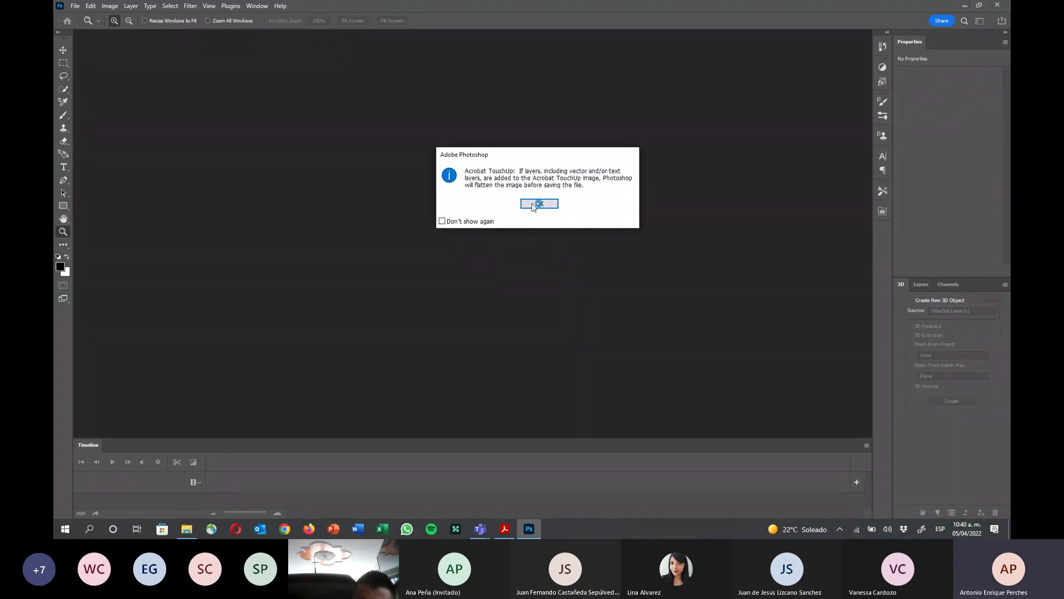
{"action": "left_click", "coordinate": [536, 210]}
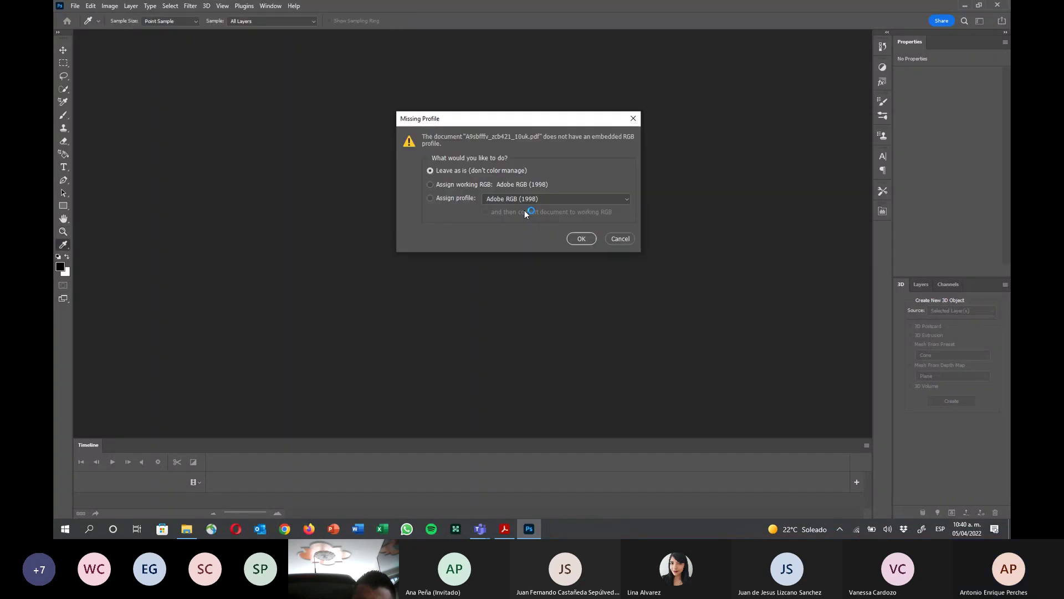
{"action": "left_click", "coordinate": [577, 239]}
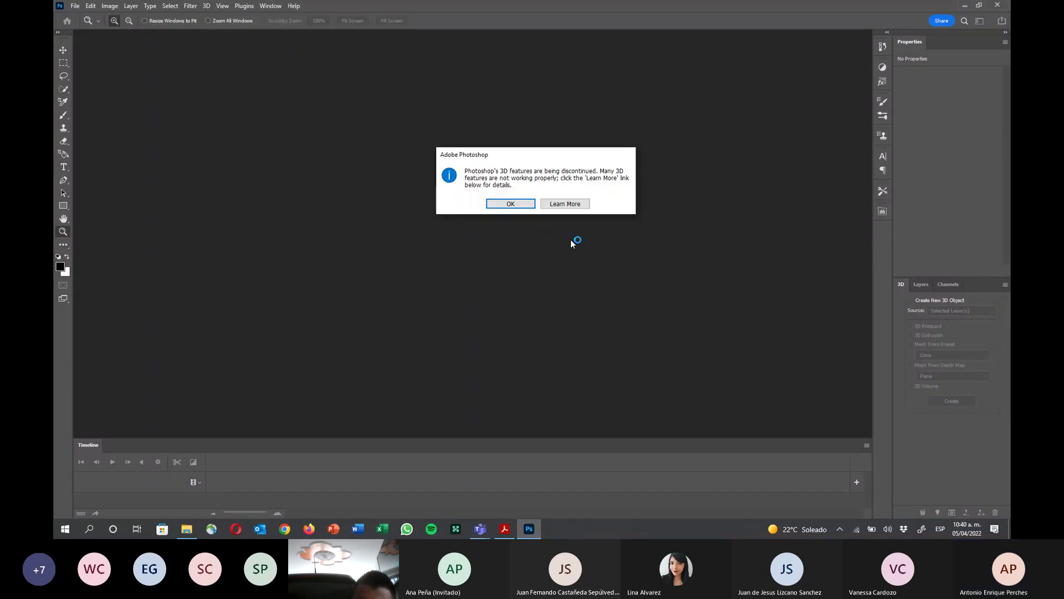
{"action": "left_click", "coordinate": [509, 204]}
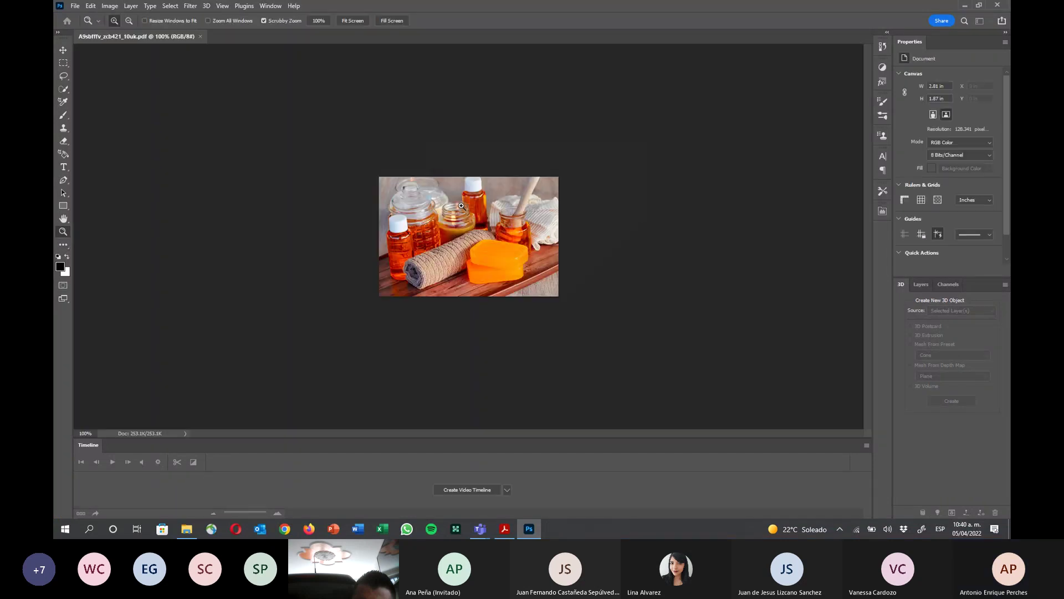
Convert the image to Grayscale mode, discarding its color information
{"action": "left_click", "coordinate": [110, 6]}
{"action": "mouse_move", "coordinate": [113, 17]}
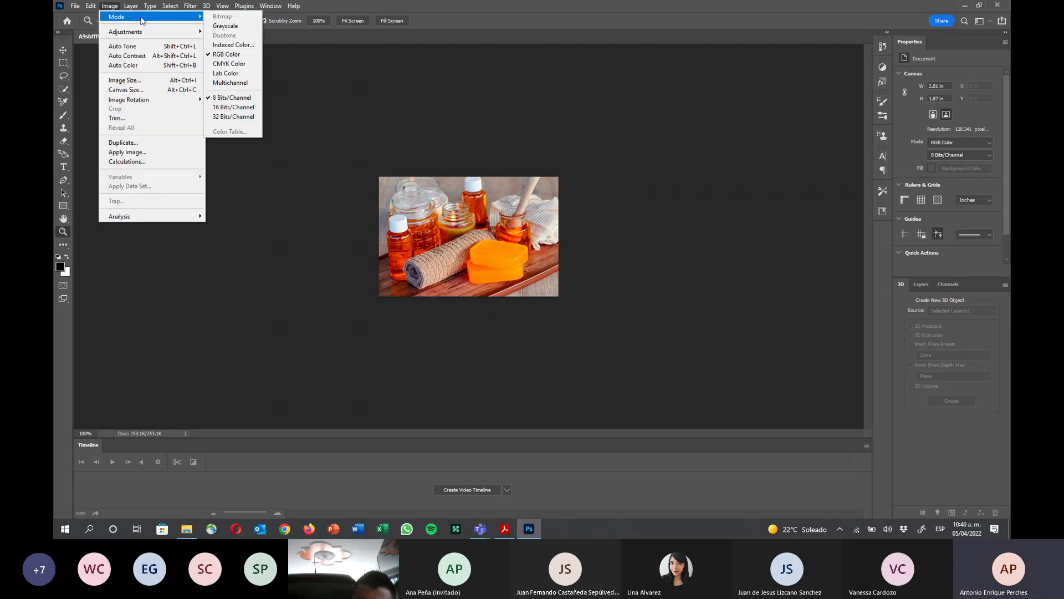
{"action": "left_click", "coordinate": [222, 27]}
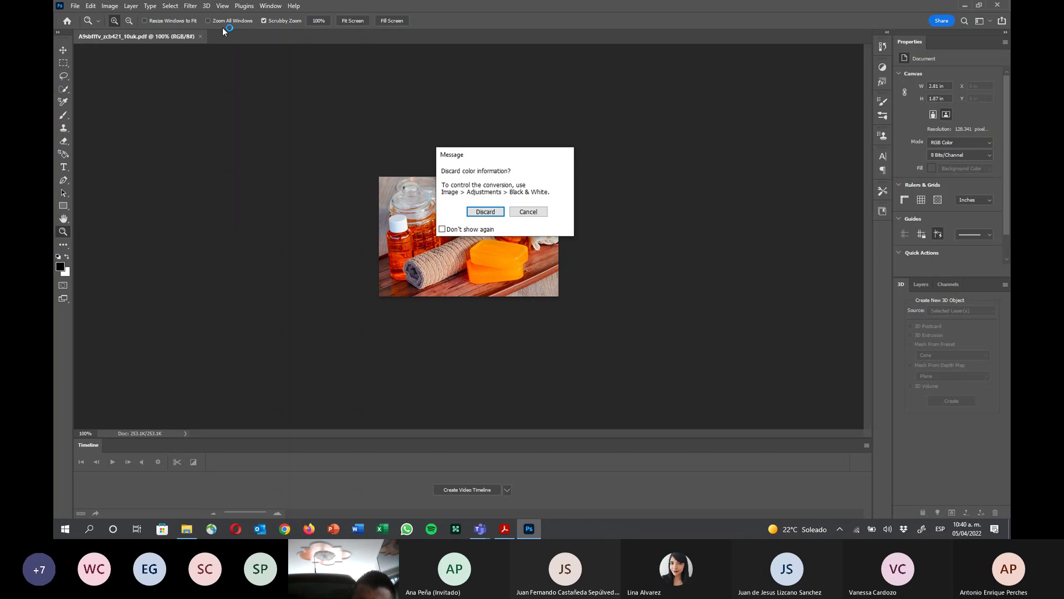
{"action": "left_click", "coordinate": [486, 213]}
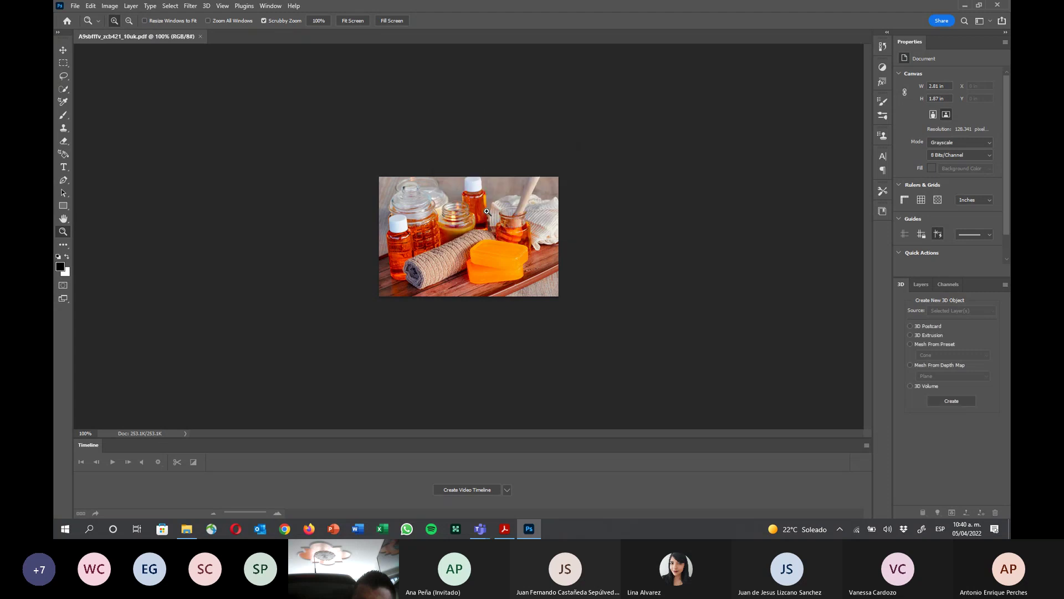
{"action": "double_click", "coordinate": [487, 212]}
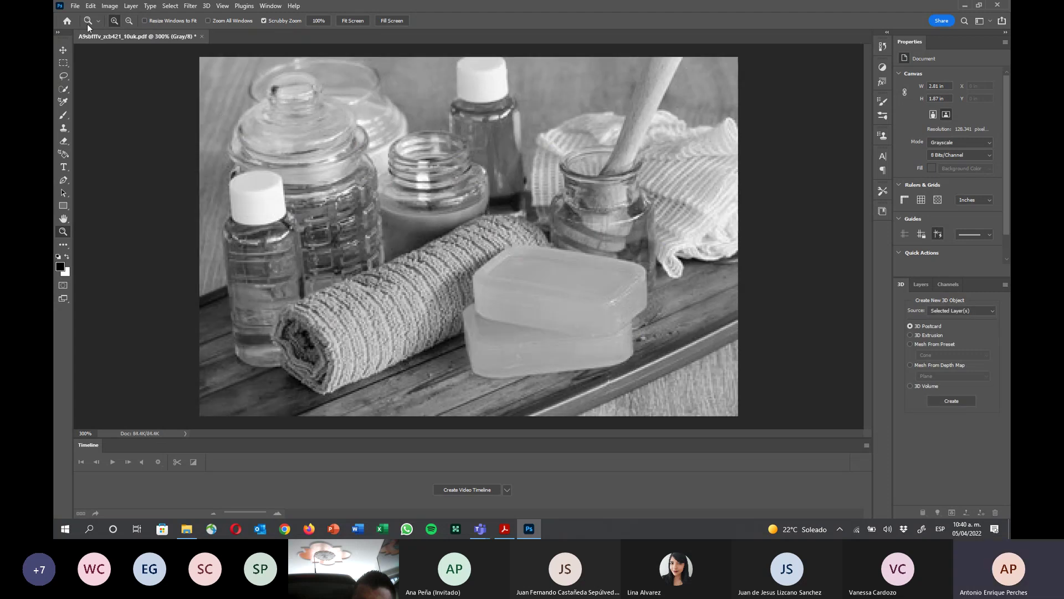
Save the grayscale image and close Photoshop to return to the PDF in Acrobat
{"action": "left_click", "coordinate": [76, 7]}
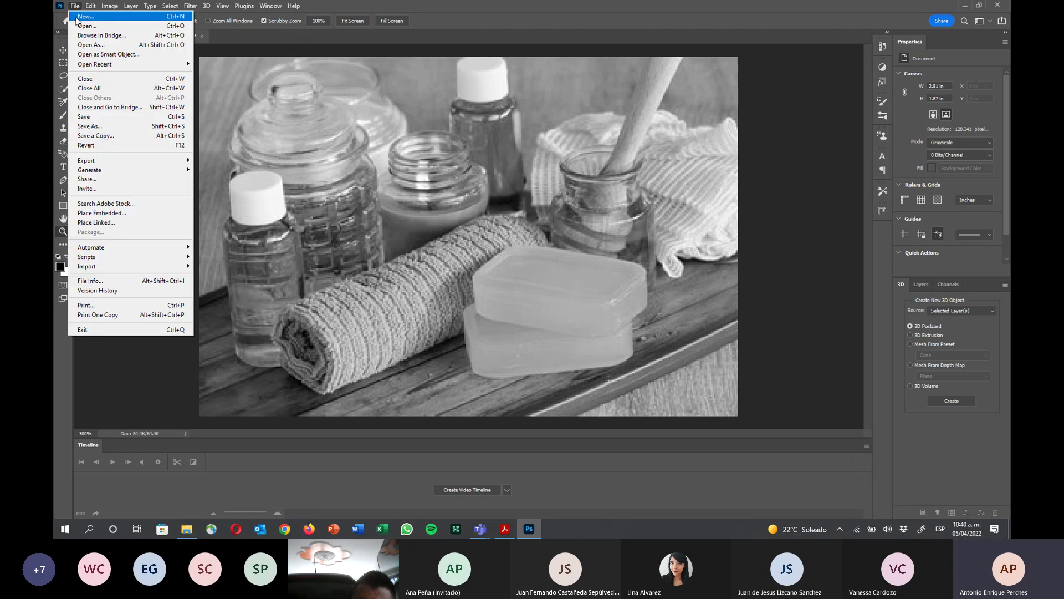
{"action": "left_click", "coordinate": [84, 116]}
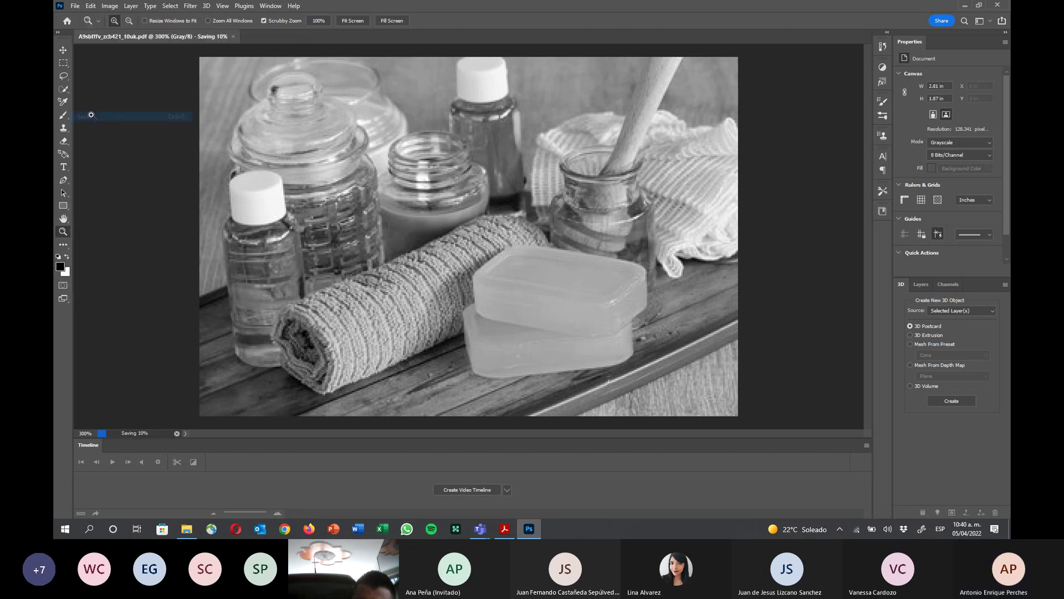
{"action": "left_click", "coordinate": [998, 6]}
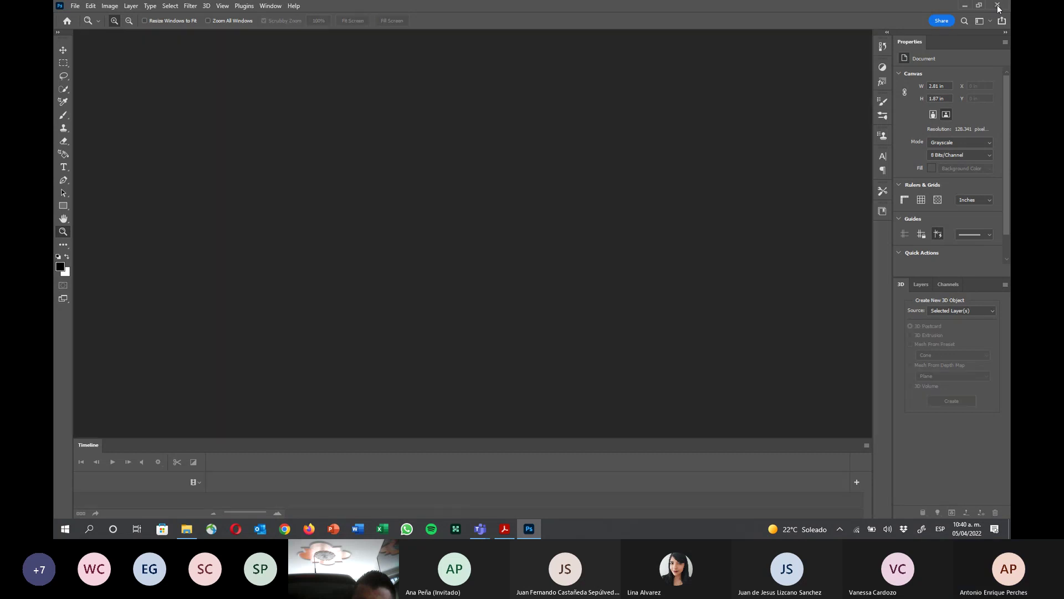
{"action": "left_click", "coordinate": [998, 5]}
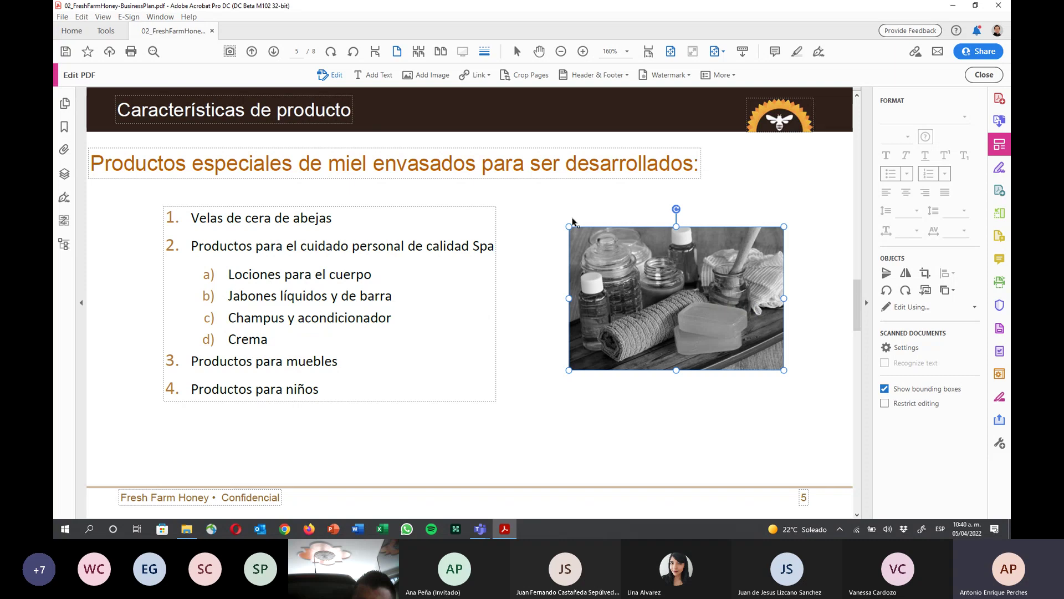
Enlarge the page 5 picture slightly from its upper-left corner, and close the PDF without saving the changes
{"action": "left_click_drag", "start_coordinate": [568, 225], "coordinate": [551, 216]}
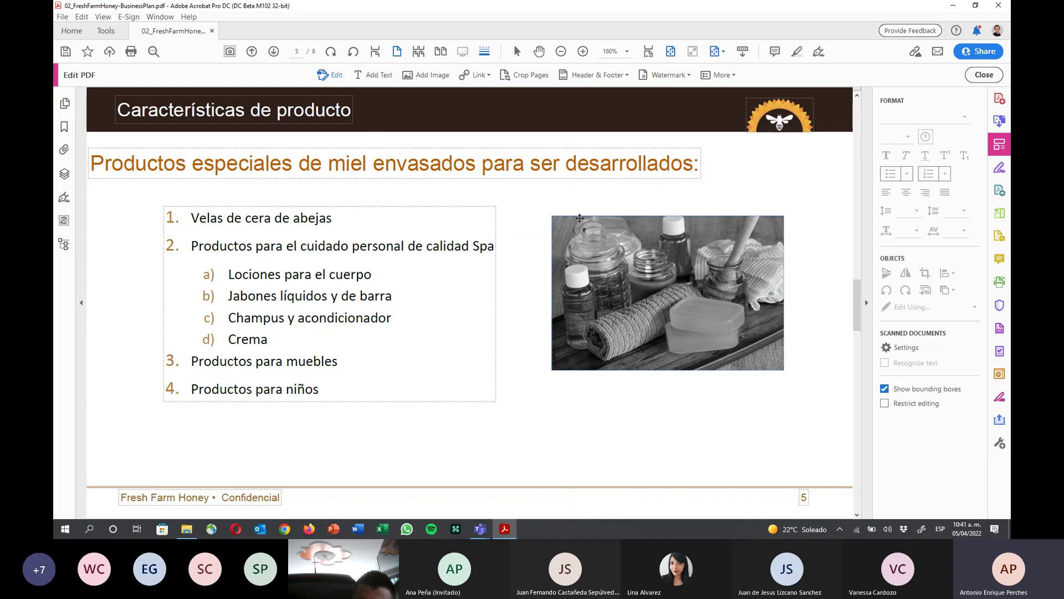
{"action": "left_click", "coordinate": [998, 5]}
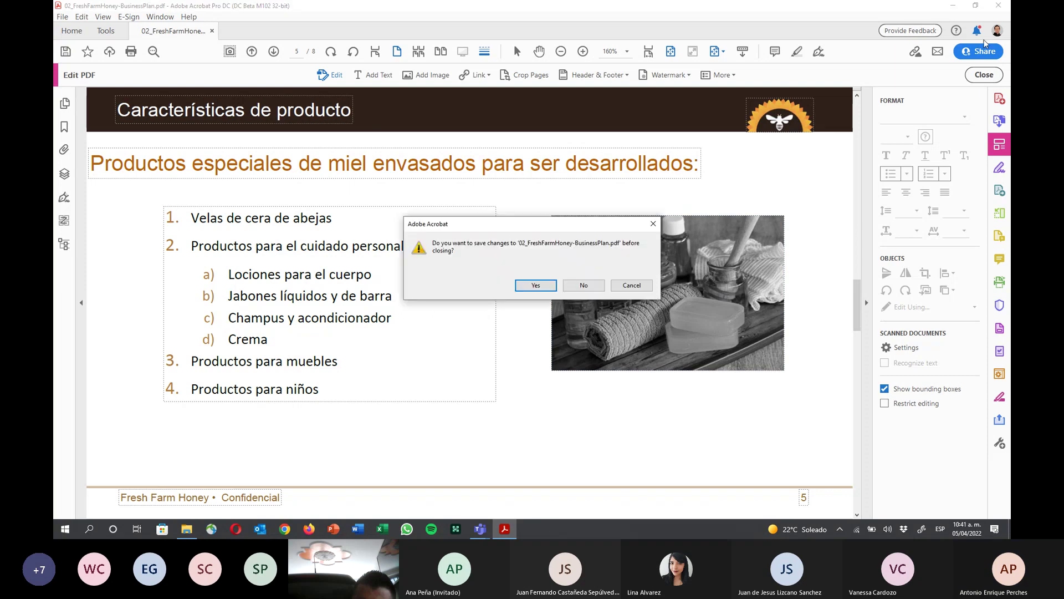
{"action": "left_click", "coordinate": [584, 285]}
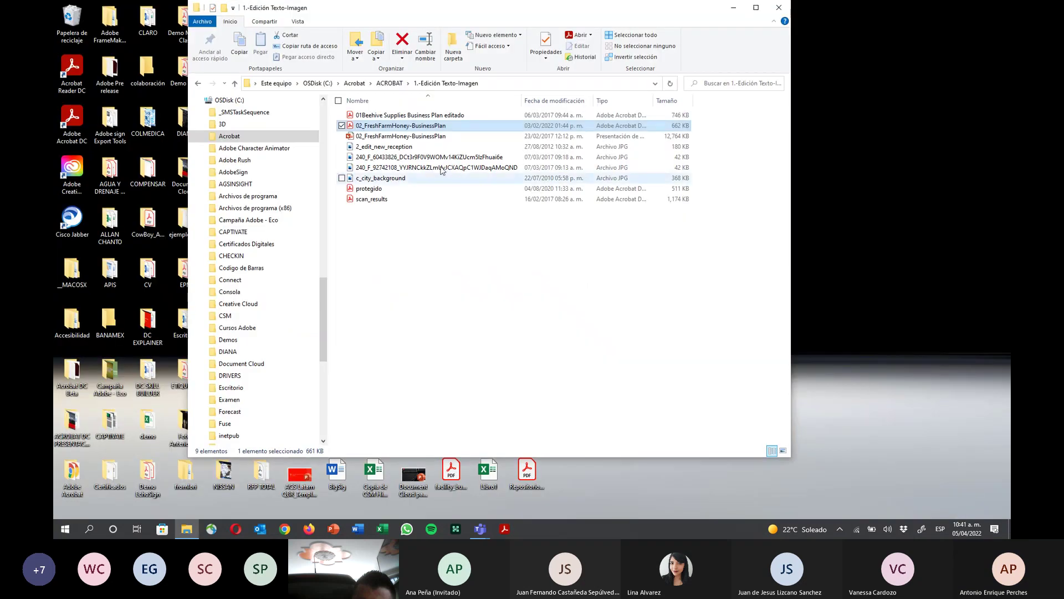
Open the 02_FreshFarmHoney-BusinessPlan PDF from the ACROBAT subfolder 2.-Convertir PDF a PowerPoint
{"action": "left_click", "coordinate": [390, 83]}
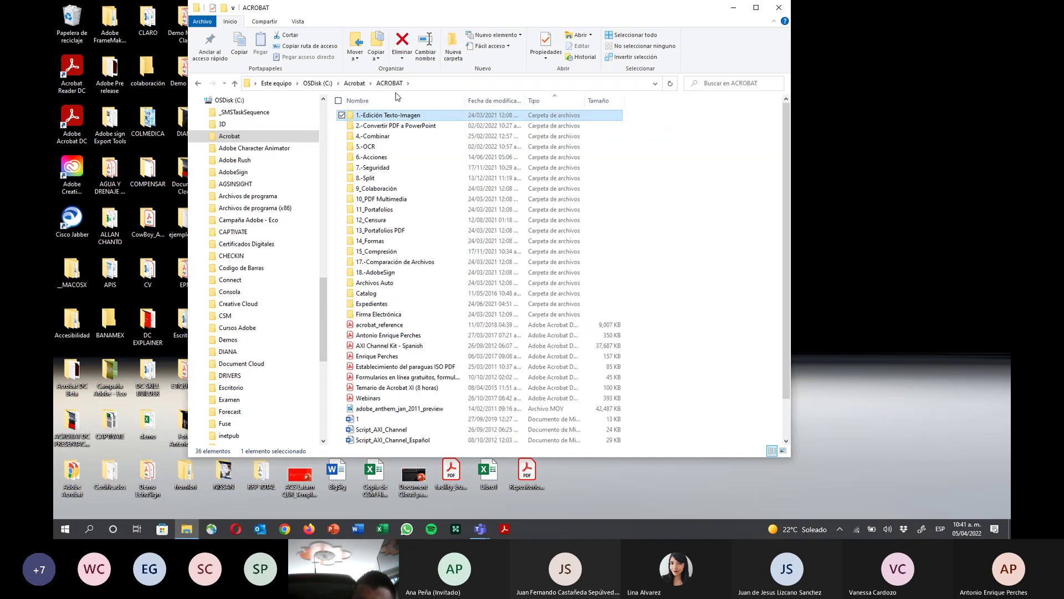
{"action": "double_click", "coordinate": [397, 126]}
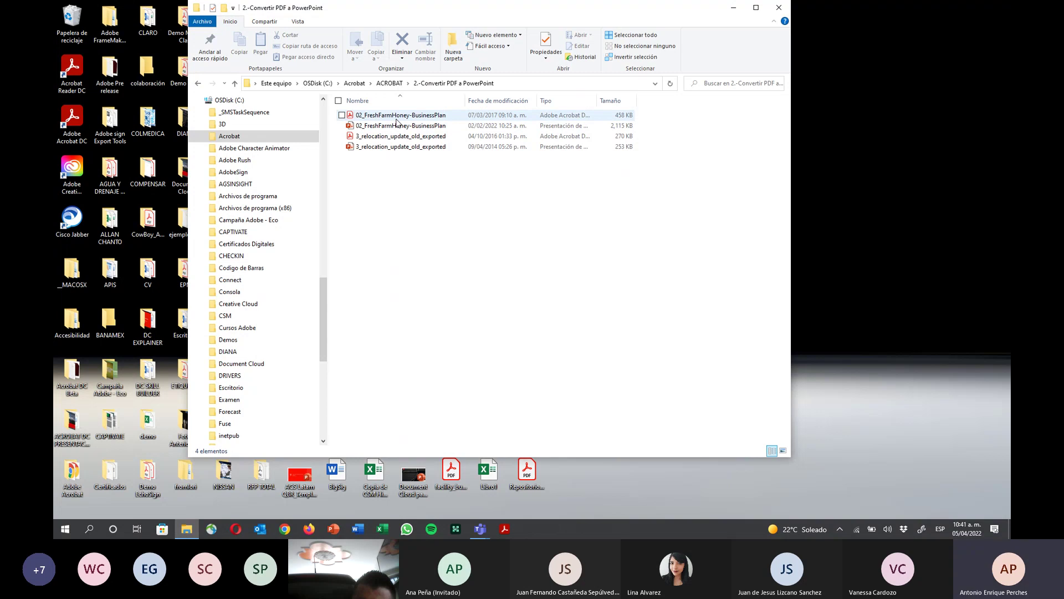
{"action": "double_click", "coordinate": [396, 117]}
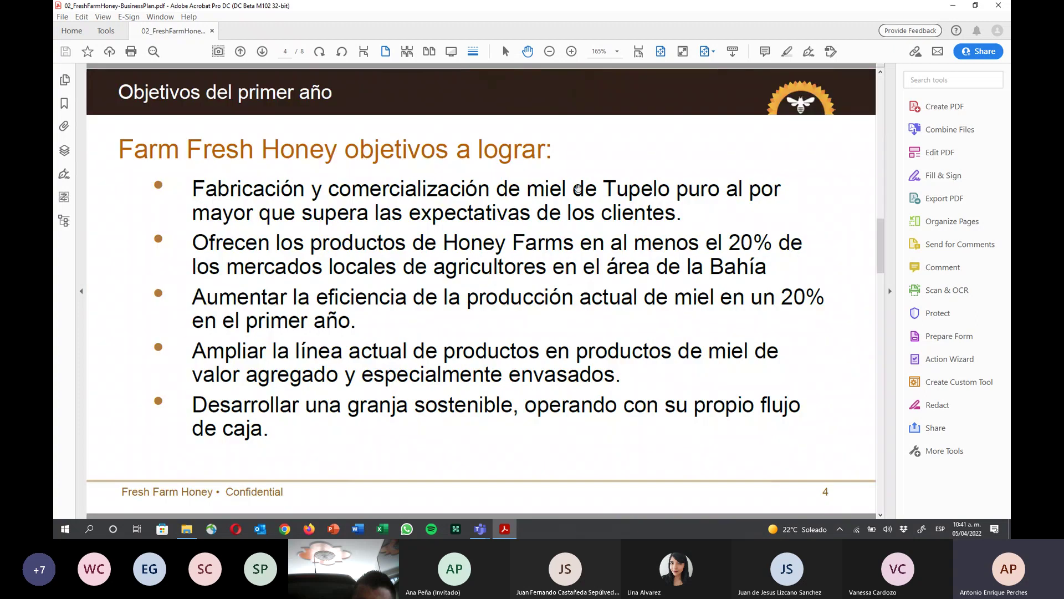
Search the tools for "exp" and open the Export PDF tool
{"action": "left_click", "coordinate": [918, 81]}
{"action": "type", "text": "ex"}
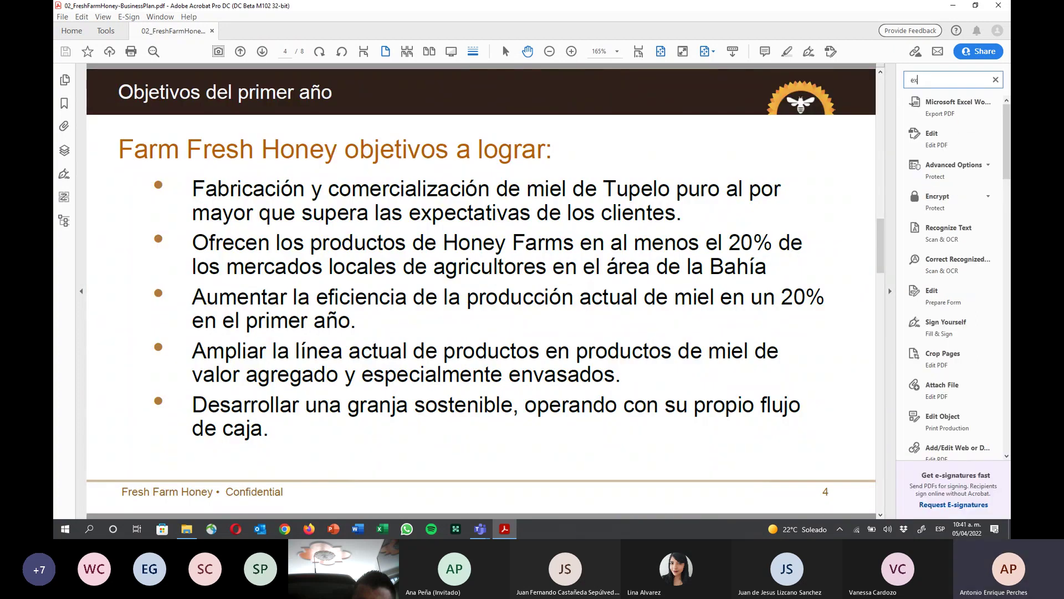
{"action": "type", "text": "p"}
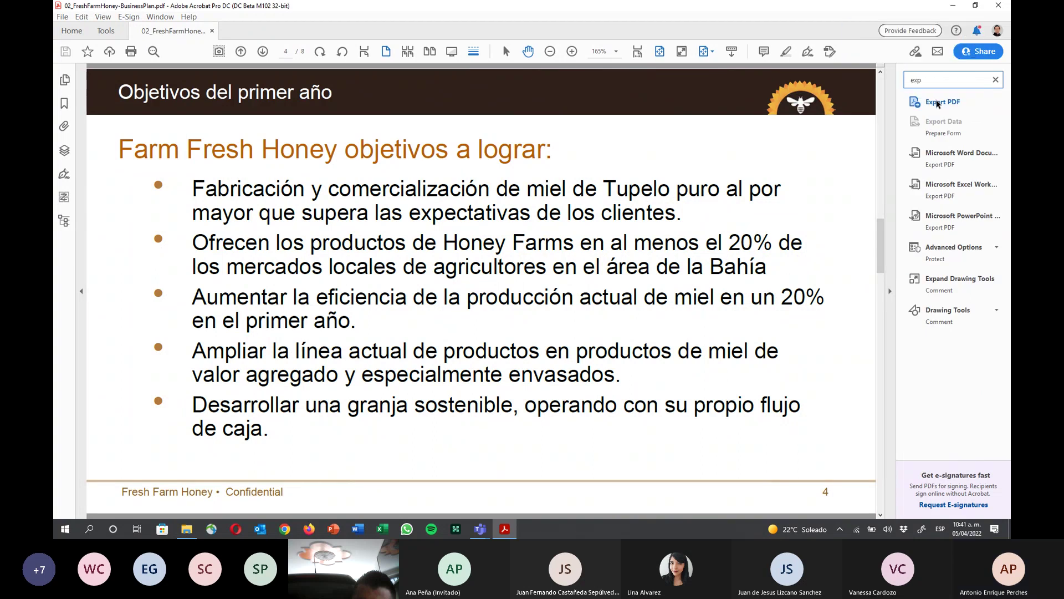
{"action": "left_click", "coordinate": [937, 104]}
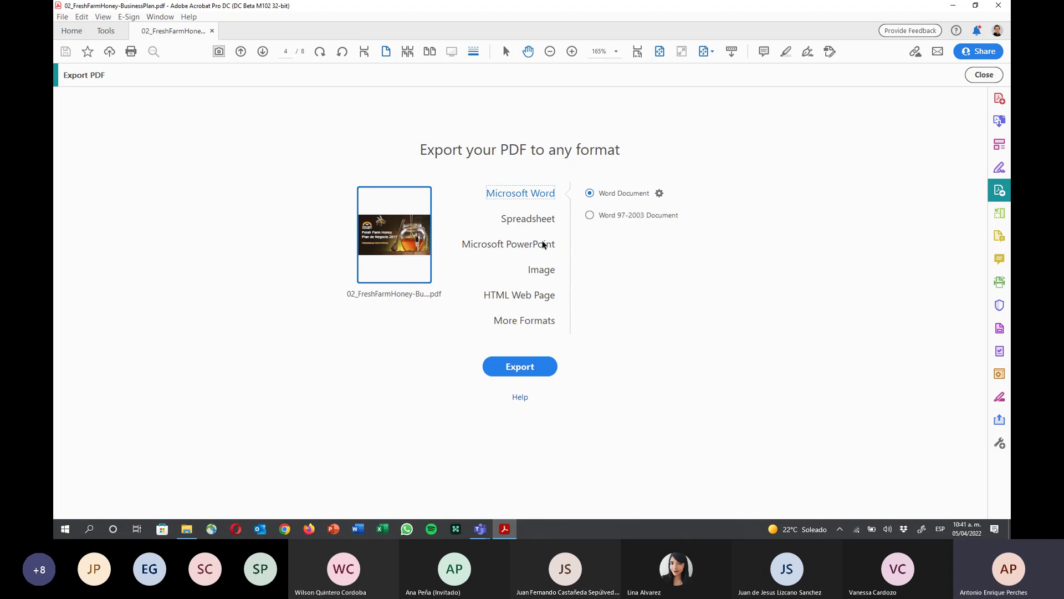
Review the HTML and other export formats, and export the PDF as a PowerPoint presentation to 2.-Convertir PDF a PowerPoint, replacing the existing file
{"action": "left_click", "coordinate": [540, 297]}
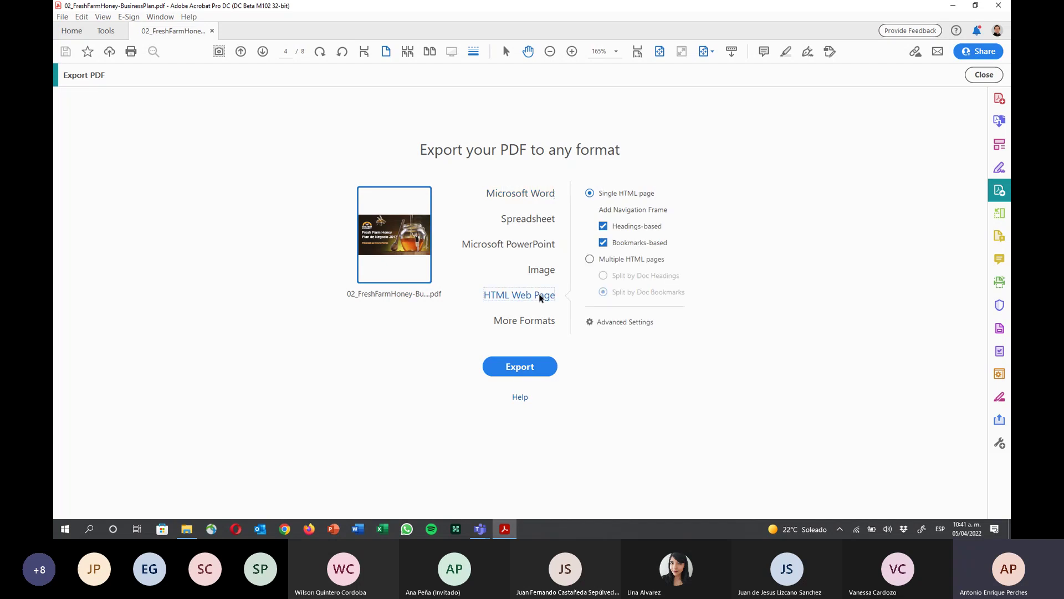
{"action": "left_click", "coordinate": [536, 321]}
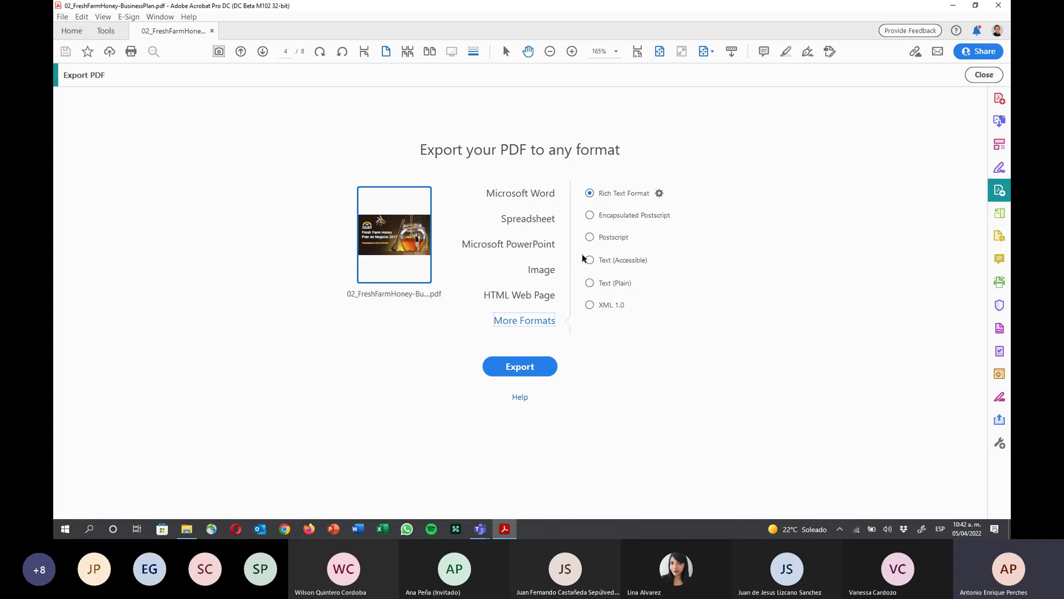
{"action": "left_click", "coordinate": [551, 248]}
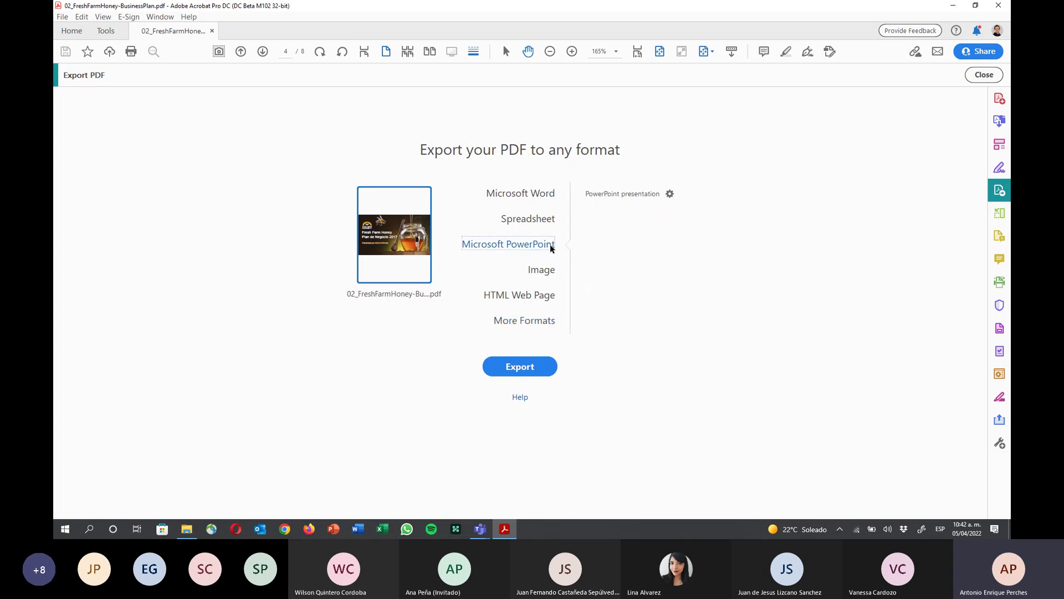
{"action": "left_click", "coordinate": [527, 367]}
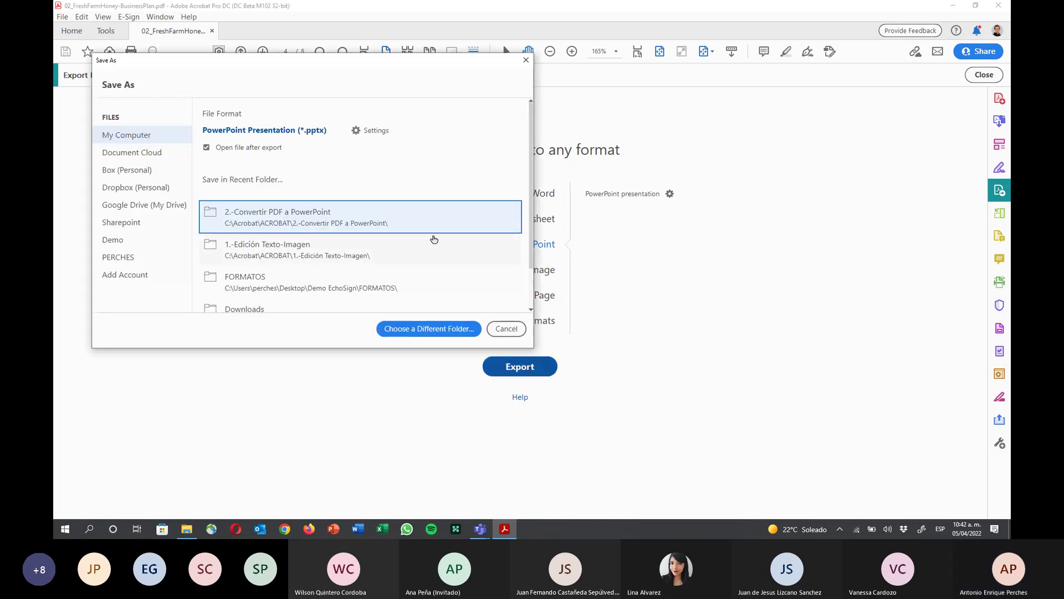
{"action": "left_click", "coordinate": [434, 228]}
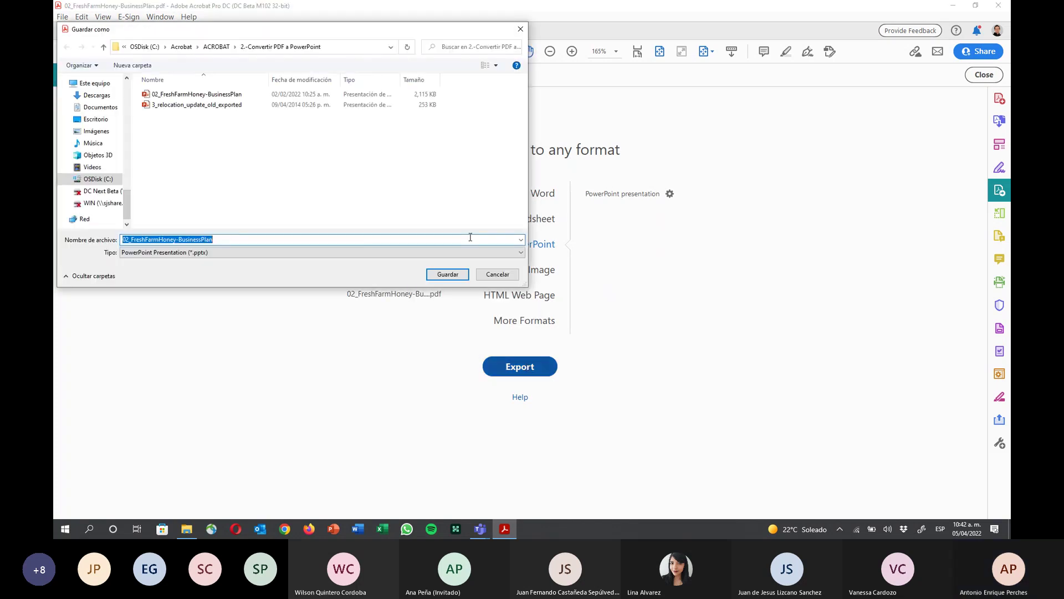
{"action": "left_click", "coordinate": [447, 275]}
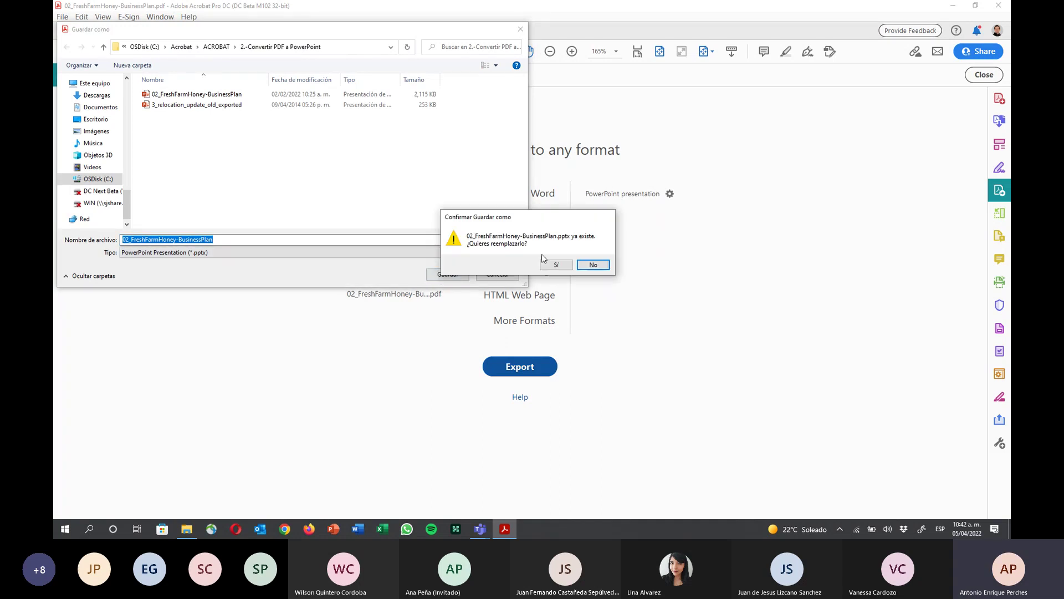
{"action": "left_click", "coordinate": [555, 265]}
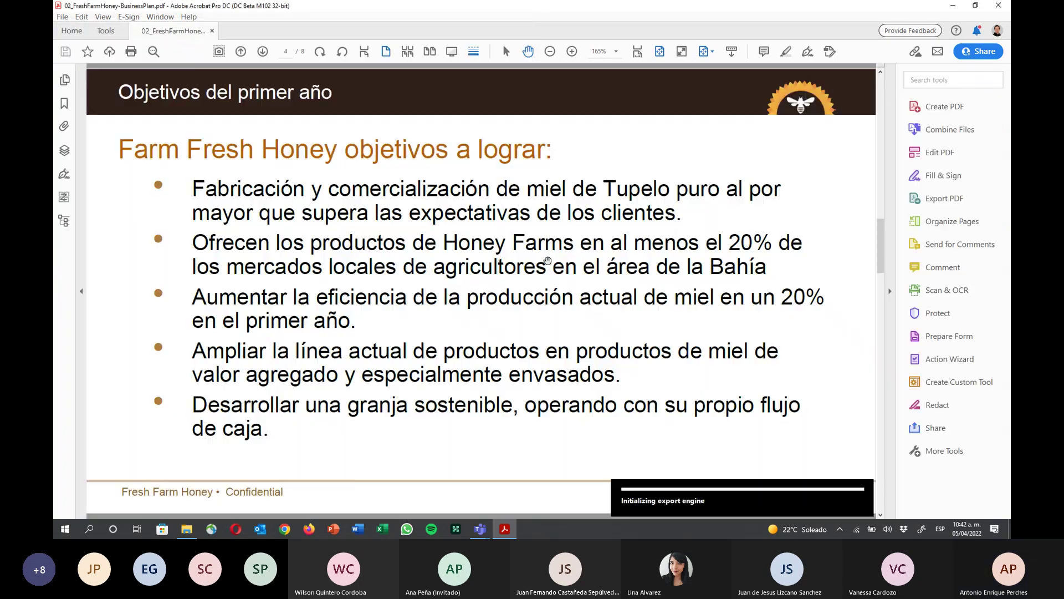
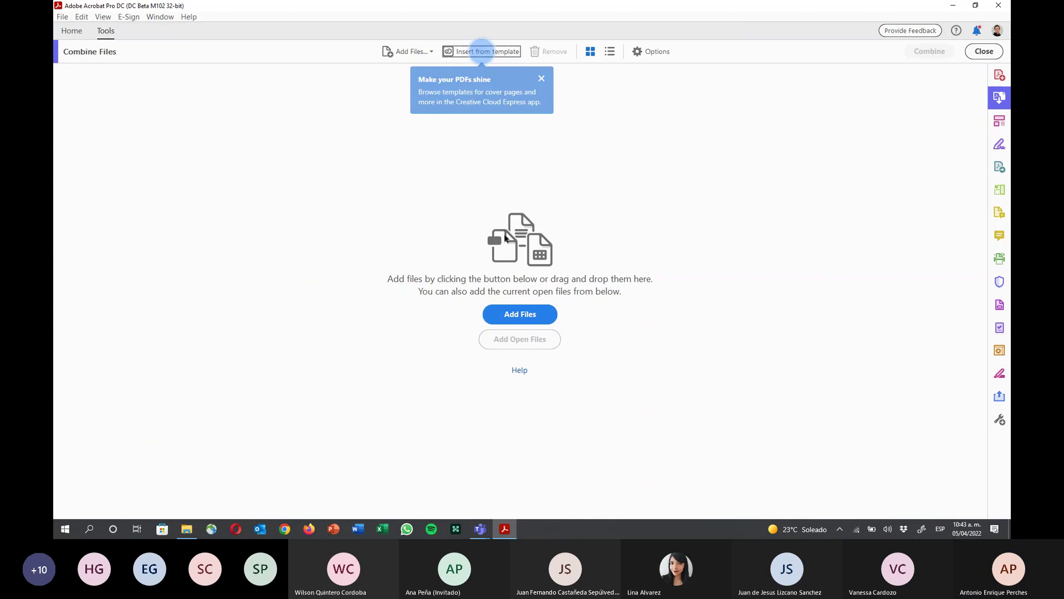
Start adding files to combine and browse to the 4.-Combinar subfolder of the ACROBAT folder
{"action": "left_click", "coordinate": [522, 316]}
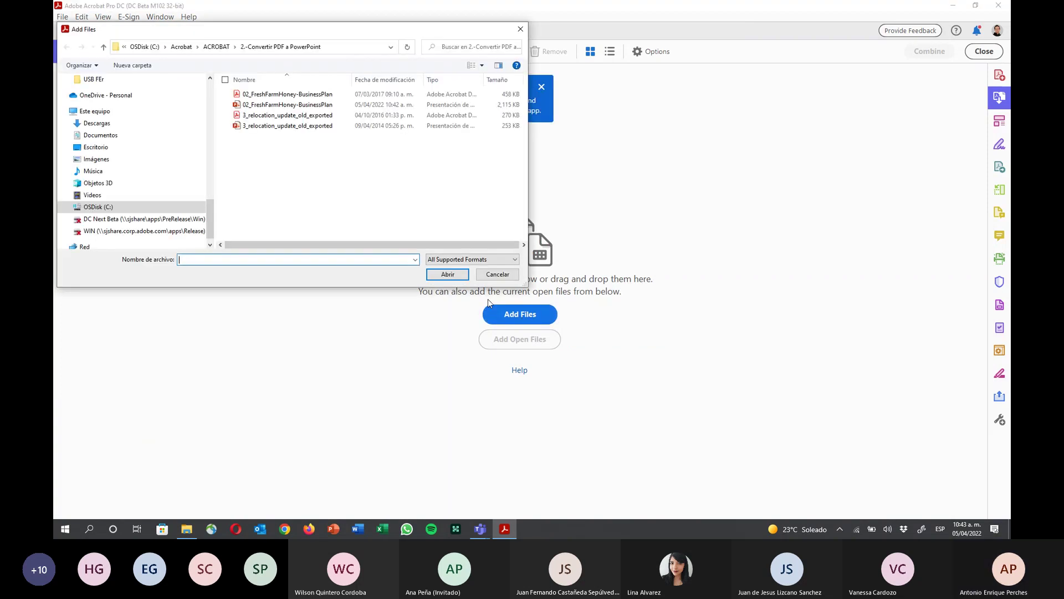
{"action": "left_click", "coordinate": [219, 47]}
{"action": "left_click", "coordinate": [223, 47]}
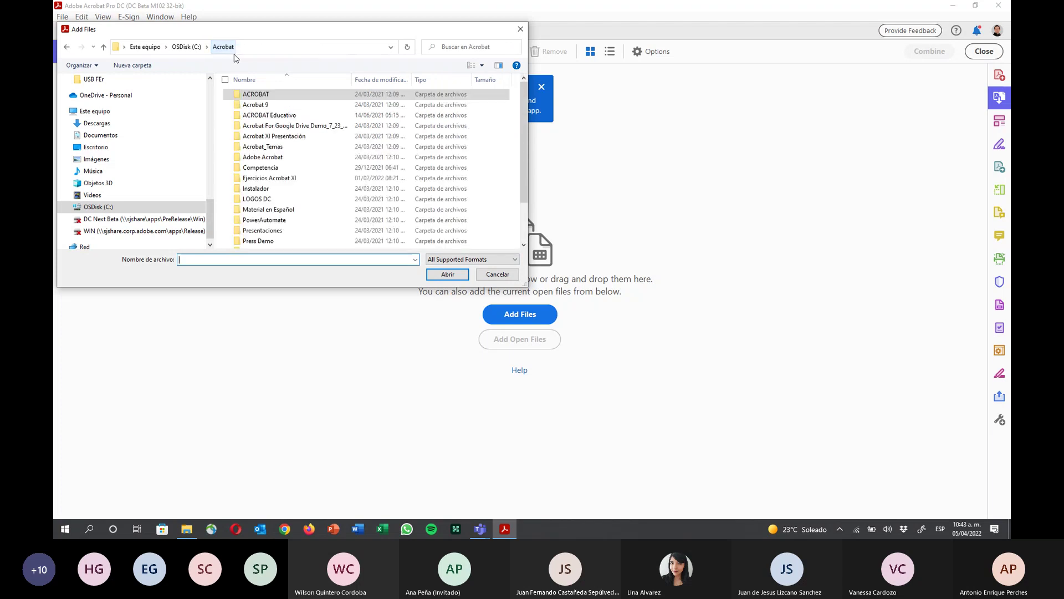
{"action": "double_click", "coordinate": [256, 95]}
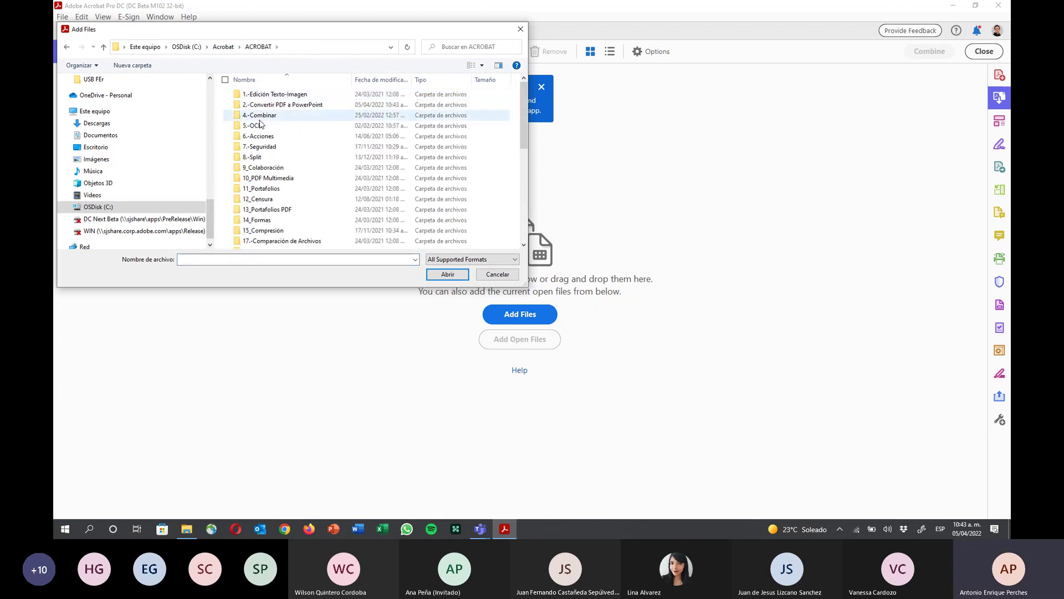
{"action": "left_click", "coordinate": [261, 119]}
{"action": "double_click", "coordinate": [261, 118]}
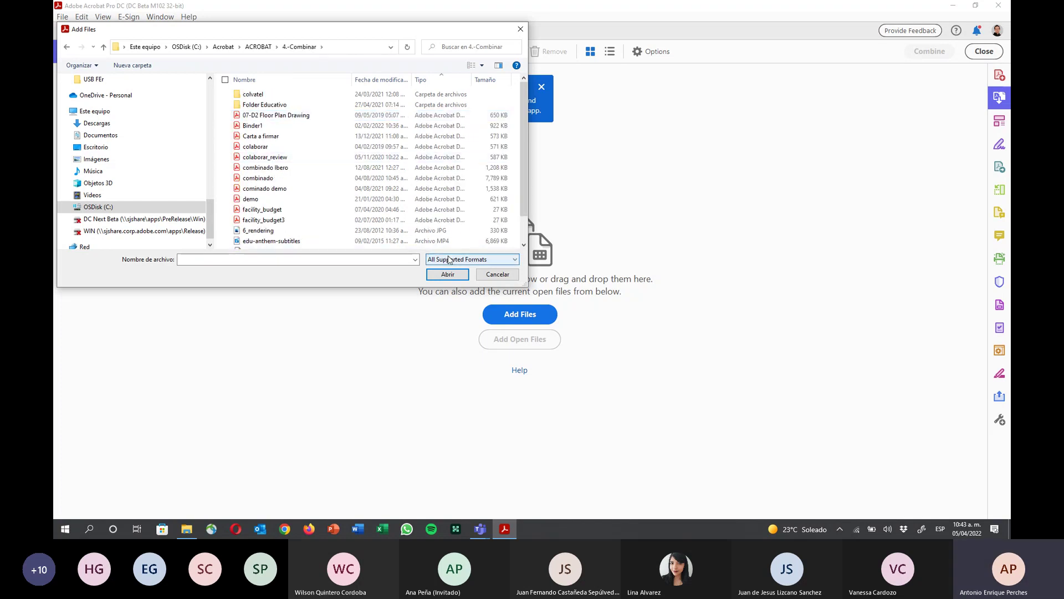
Check the list of supported file formats, keep All Supported Formats, and add the Carta a firmar Word document
{"action": "left_click", "coordinate": [449, 260]}
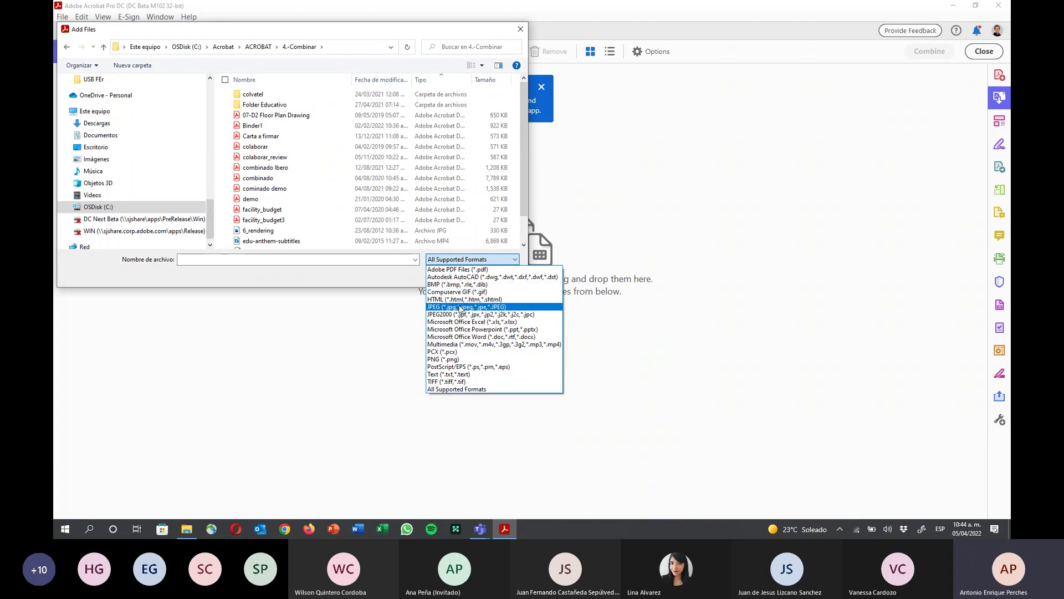
{"action": "left_click", "coordinate": [402, 384]}
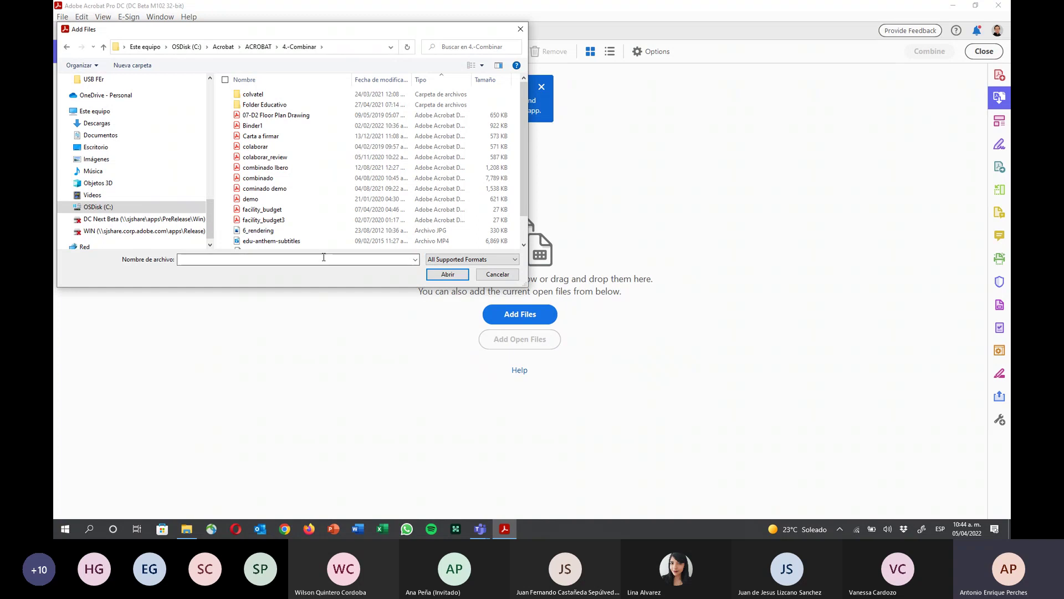
{"action": "scroll", "coordinate": [324, 248], "scroll_direction": "down", "scroll_amount": 1}
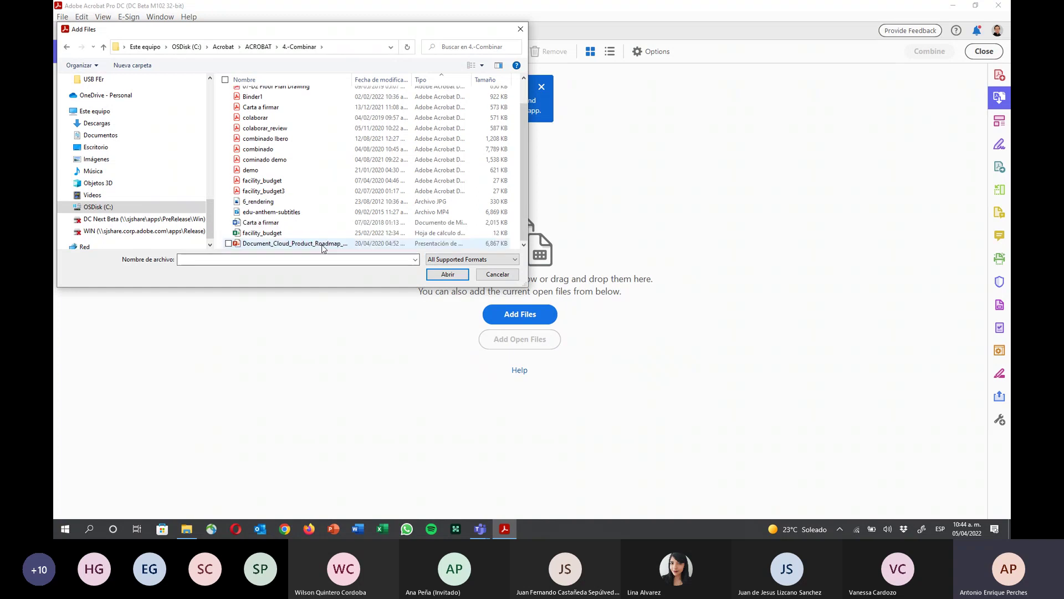
{"action": "left_click", "coordinate": [258, 234]}
{"action": "left_click", "coordinate": [254, 223]}
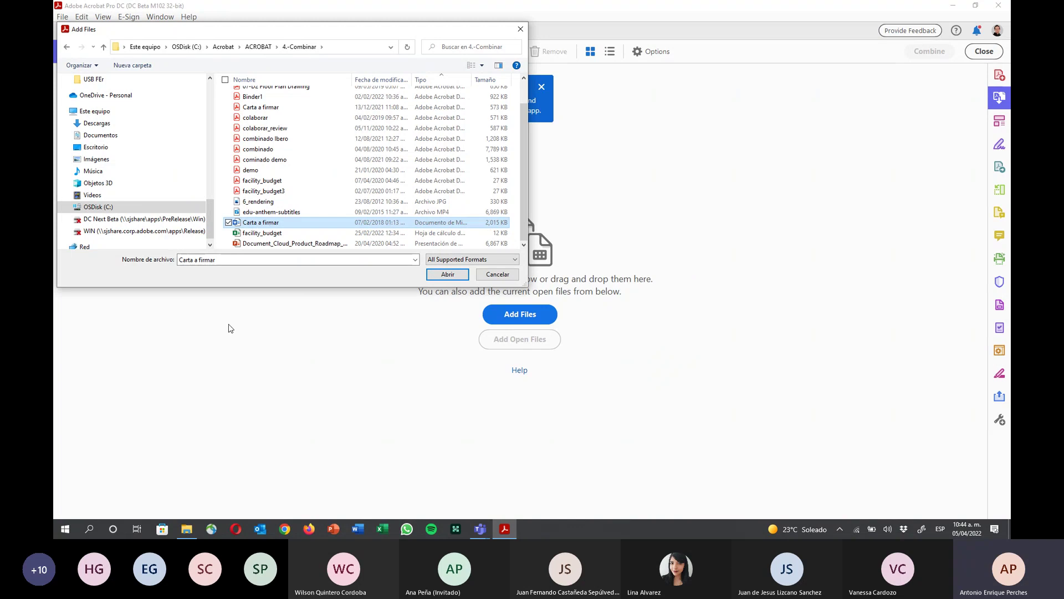
{"action": "left_click", "coordinate": [241, 233]}
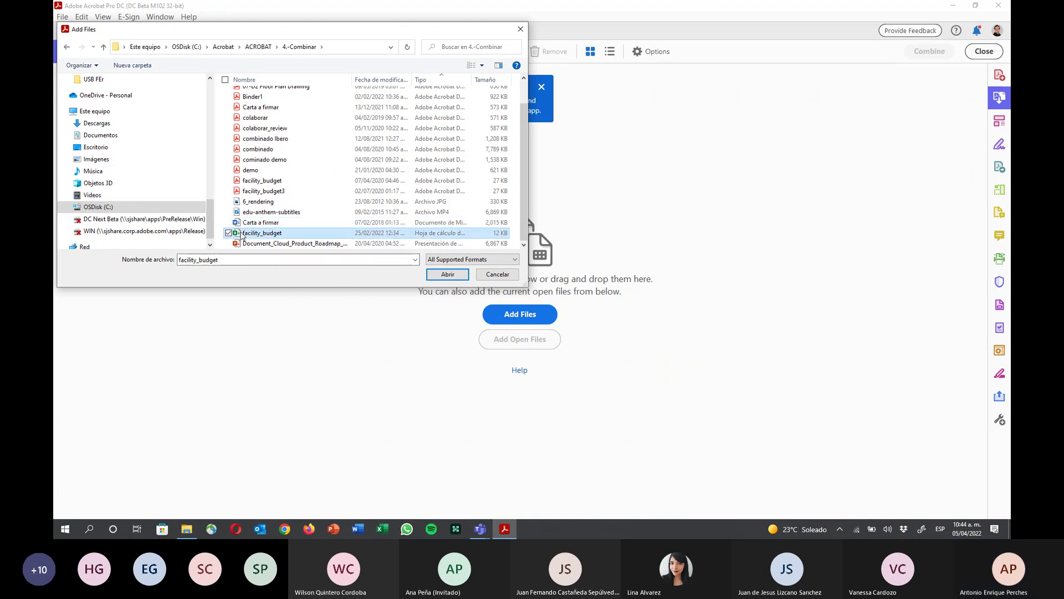
{"action": "double_click", "coordinate": [241, 223]}
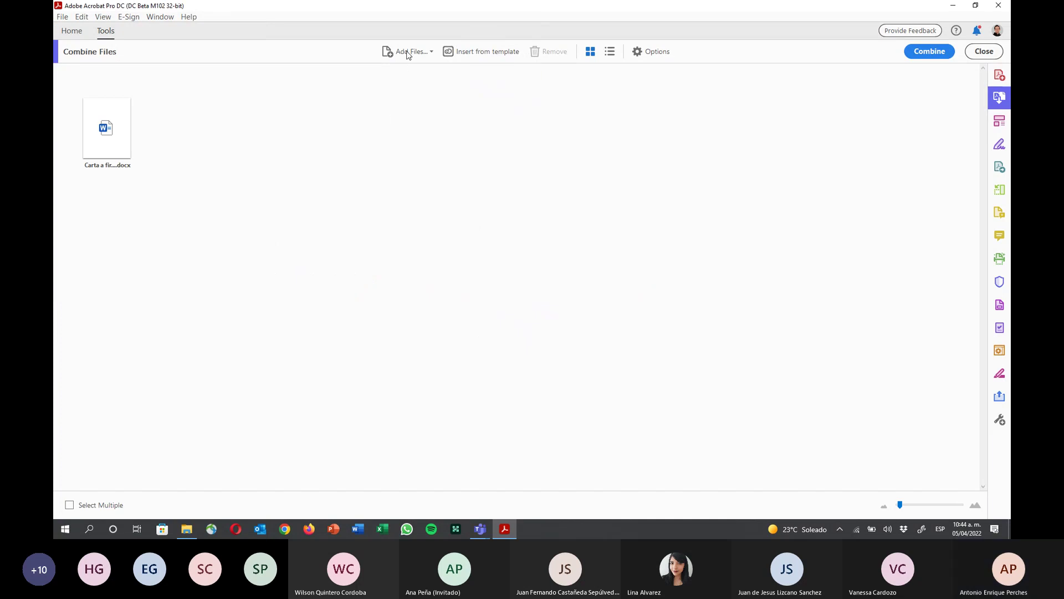
Add the facility_budget Excel workbook from the 4.-Combinar folder to the files being combined
{"action": "left_click", "coordinate": [411, 56]}
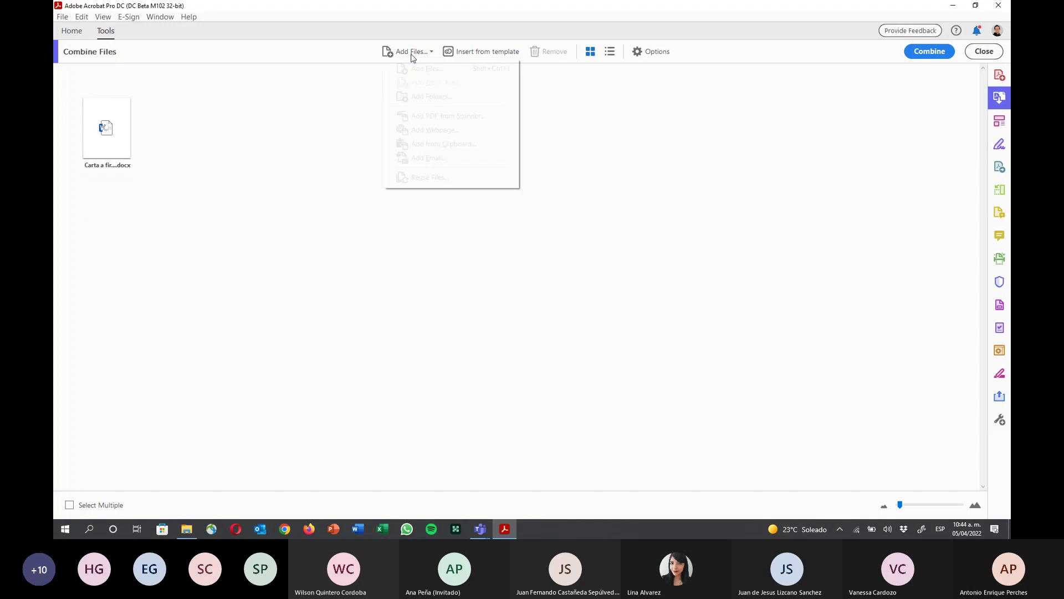
{"action": "left_click", "coordinate": [415, 69]}
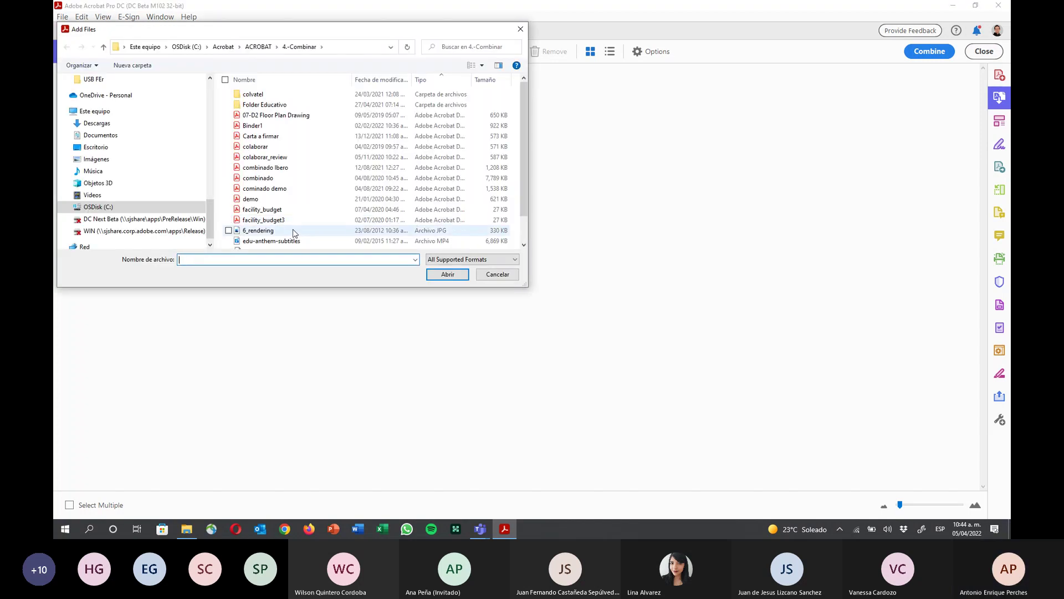
{"action": "scroll", "coordinate": [294, 233], "scroll_direction": "down", "scroll_amount": 1}
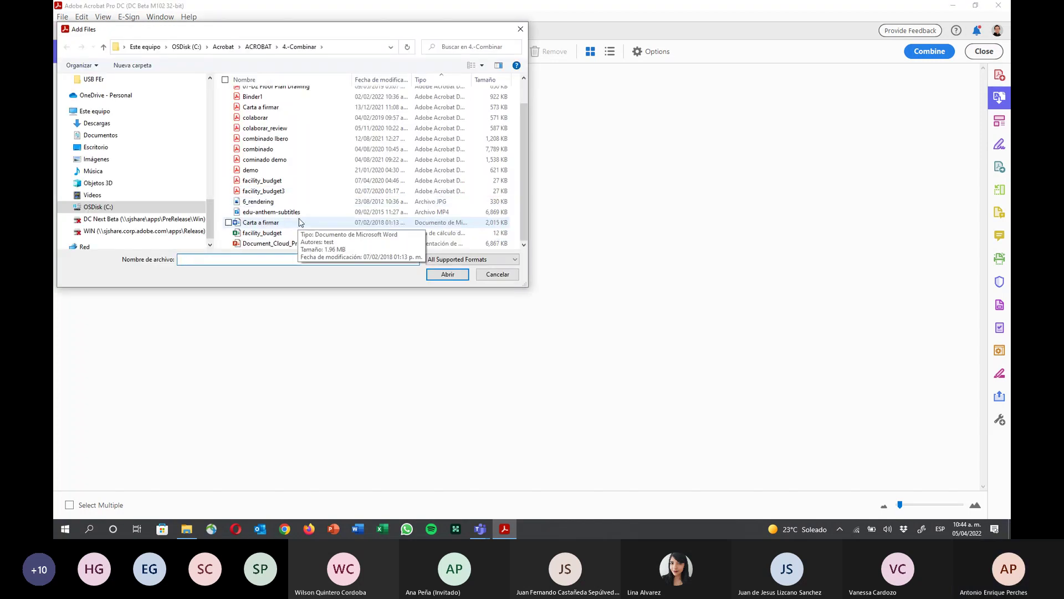
{"action": "double_click", "coordinate": [260, 232]}
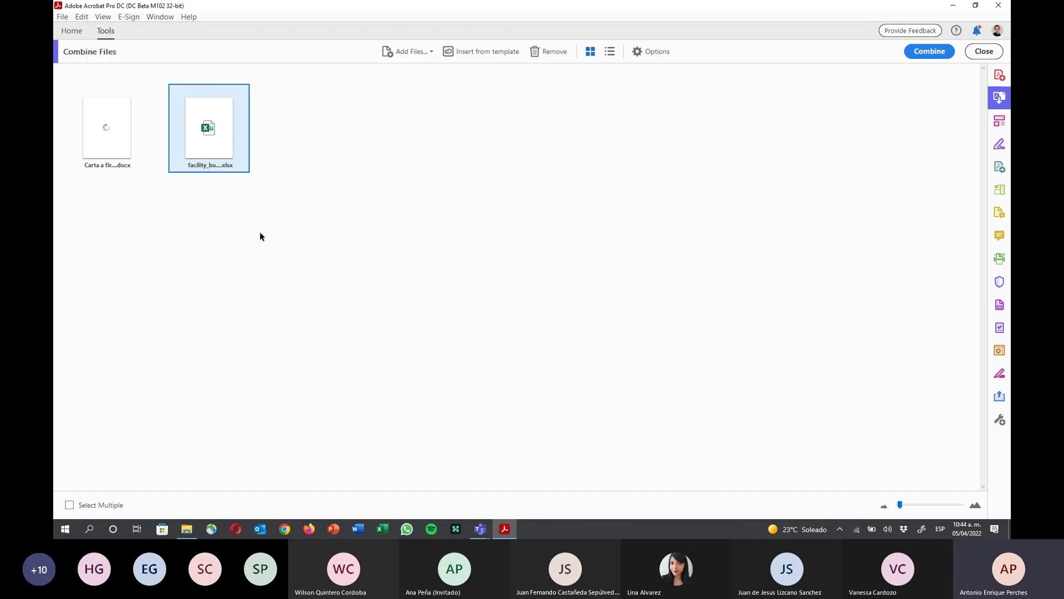
Add the 6_rendering JPG image to the files being combined
{"action": "left_click", "coordinate": [409, 52]}
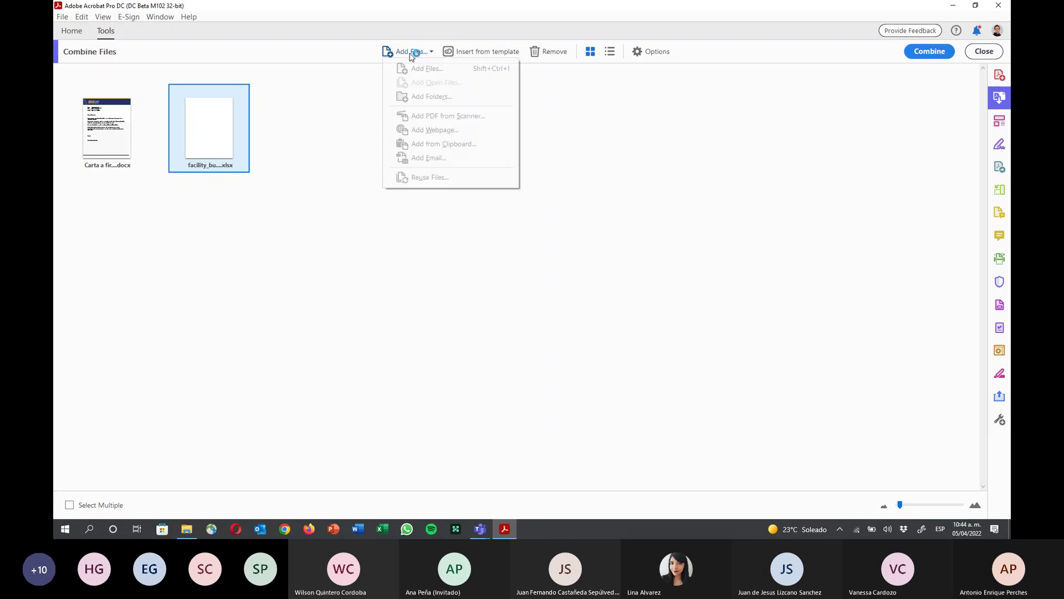
{"action": "left_click", "coordinate": [412, 71]}
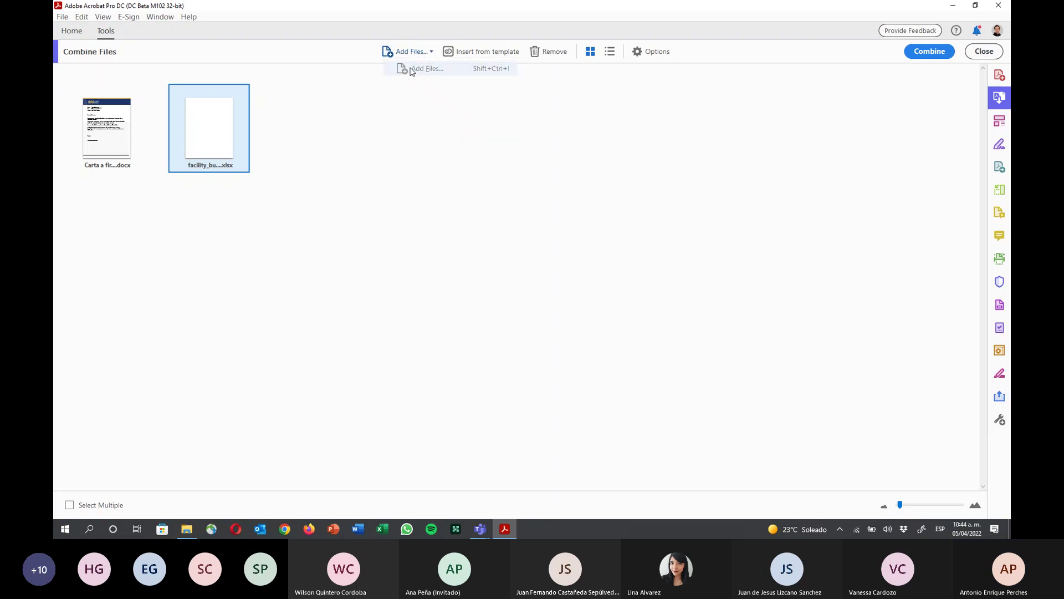
{"action": "scroll", "coordinate": [305, 221], "scroll_direction": "down", "scroll_amount": 2}
{"action": "double_click", "coordinate": [304, 209]}
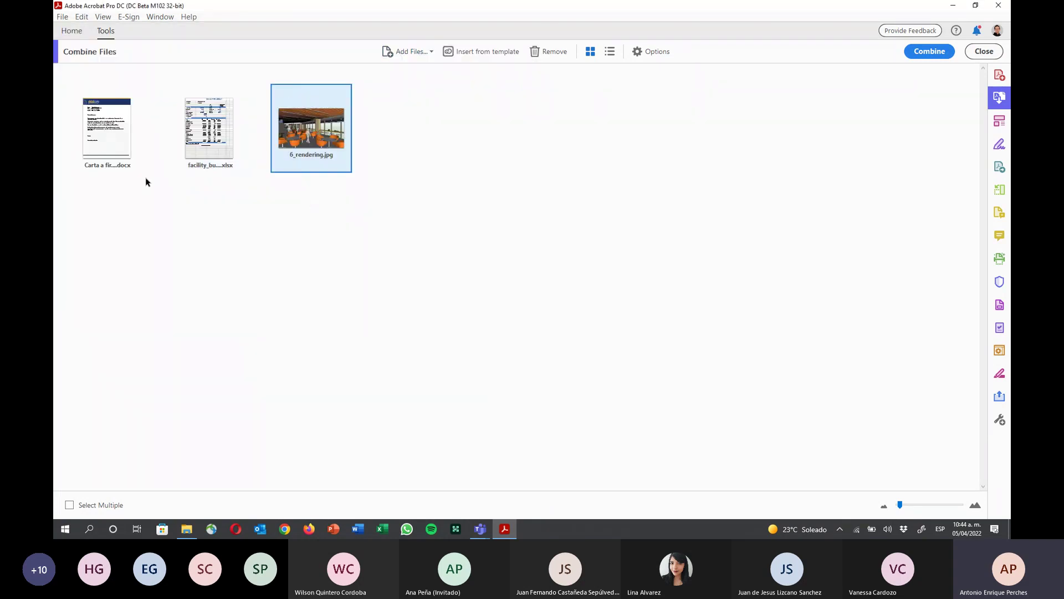
Move 6_rendering.jpg between the Word document and the Excel workbook, and combine the three files into one PDF
{"action": "mouse_move", "coordinate": [316, 166]}
{"action": "left_click_drag", "start_coordinate": [327, 153], "coordinate": [145, 176]}
{"action": "left_click", "coordinate": [287, 139]}
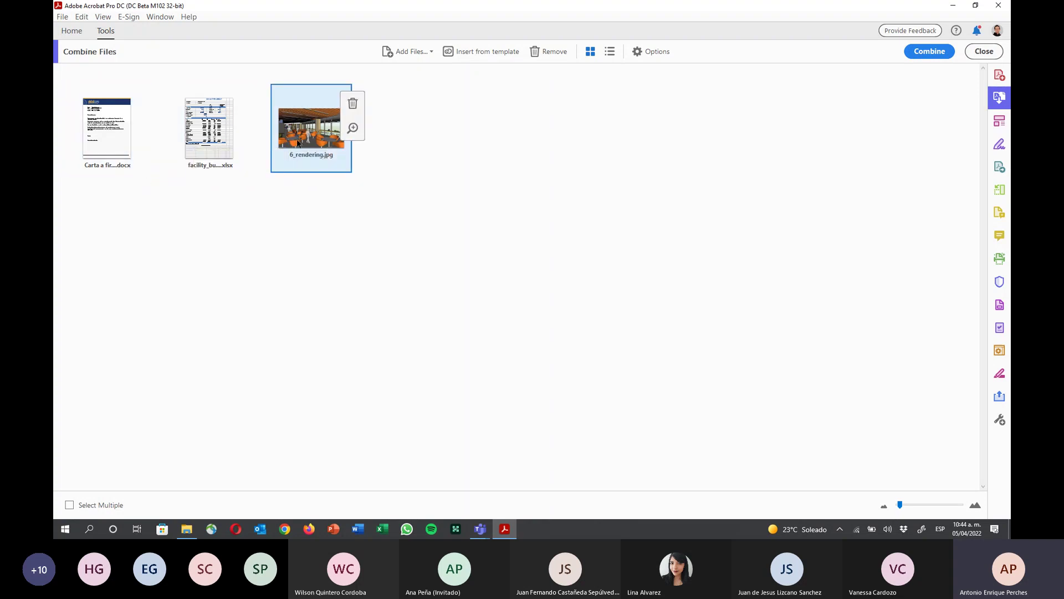
{"action": "left_click_drag", "start_coordinate": [299, 133], "coordinate": [143, 157]}
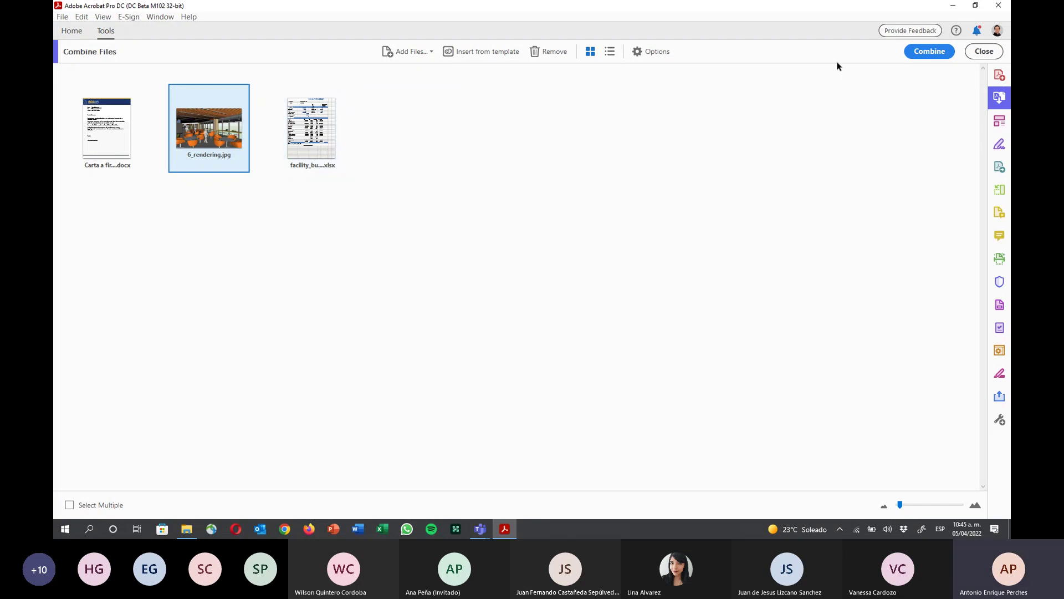
{"action": "left_click", "coordinate": [926, 55]}
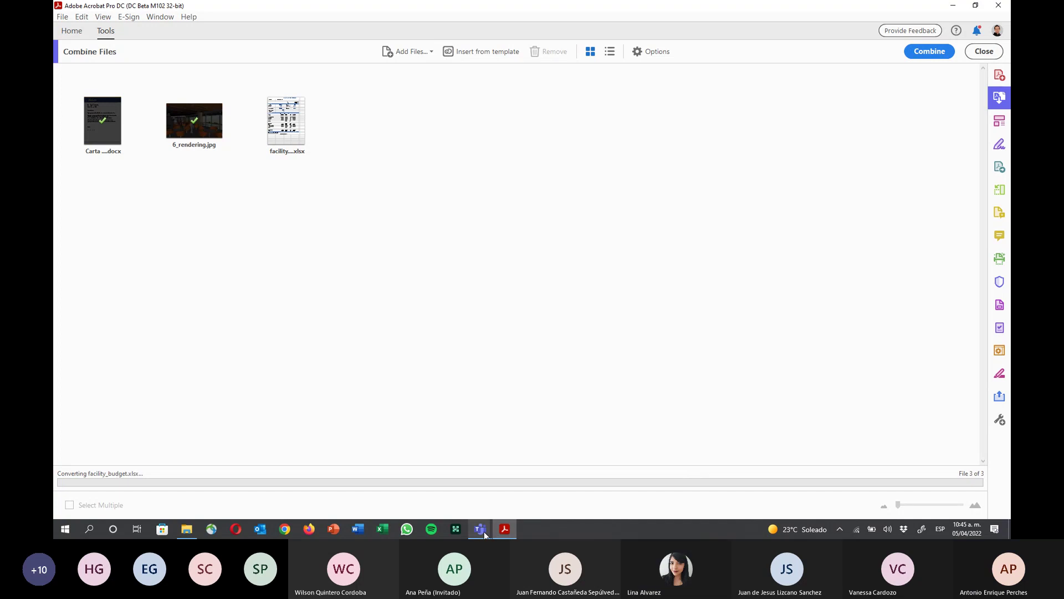
{"action": "mouse_move", "coordinate": [484, 531]}
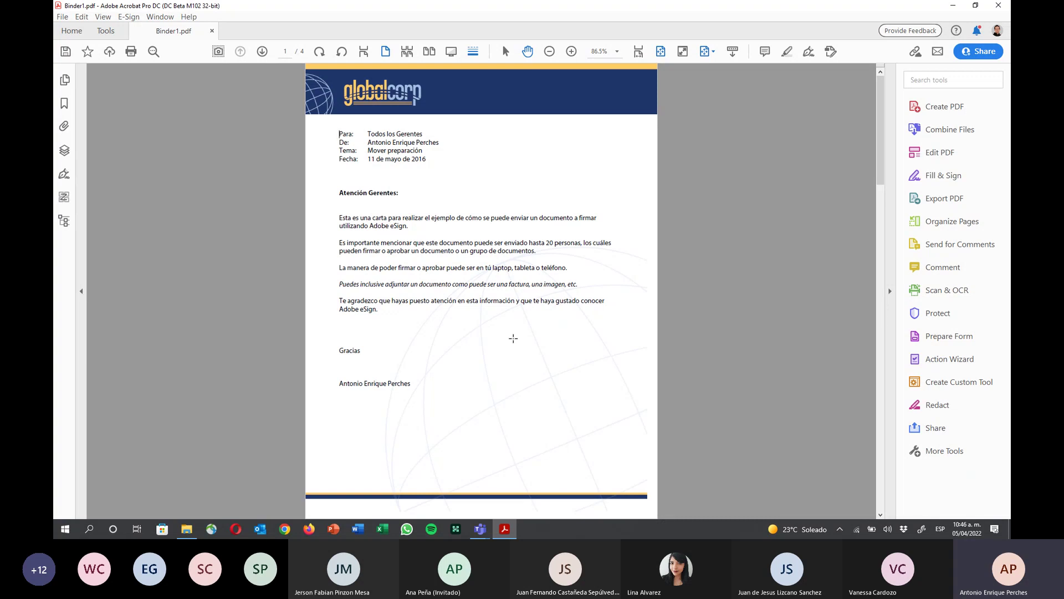
Switch to File Explorer, examine the numbered exercise folders inside ACROBAT, including 4.-Combinar, and return to the combined PDF in Acrobat
{"action": "left_click", "coordinate": [187, 530]}
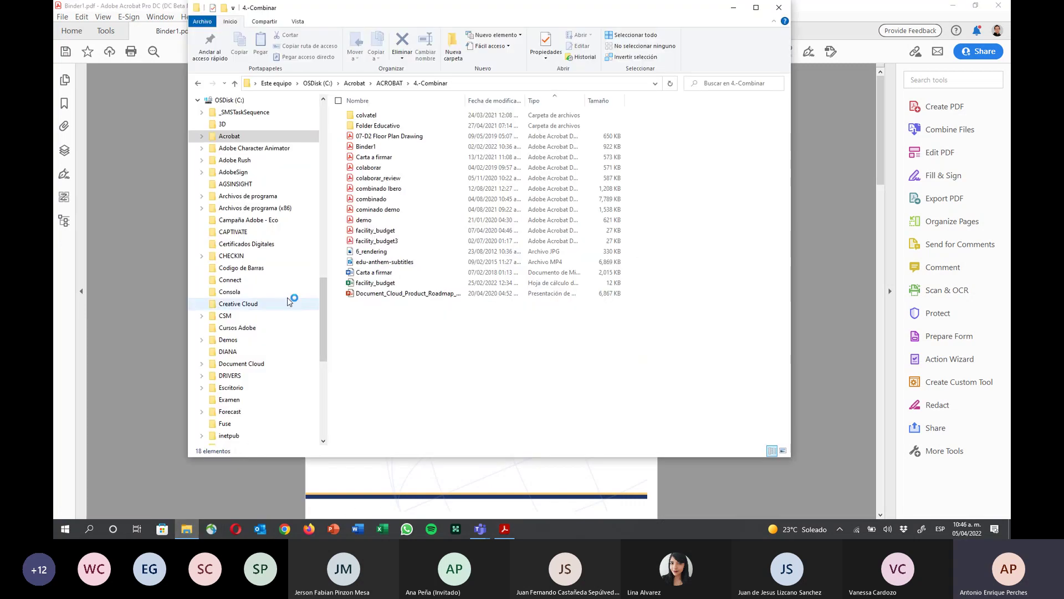
{"action": "left_click", "coordinate": [354, 84]}
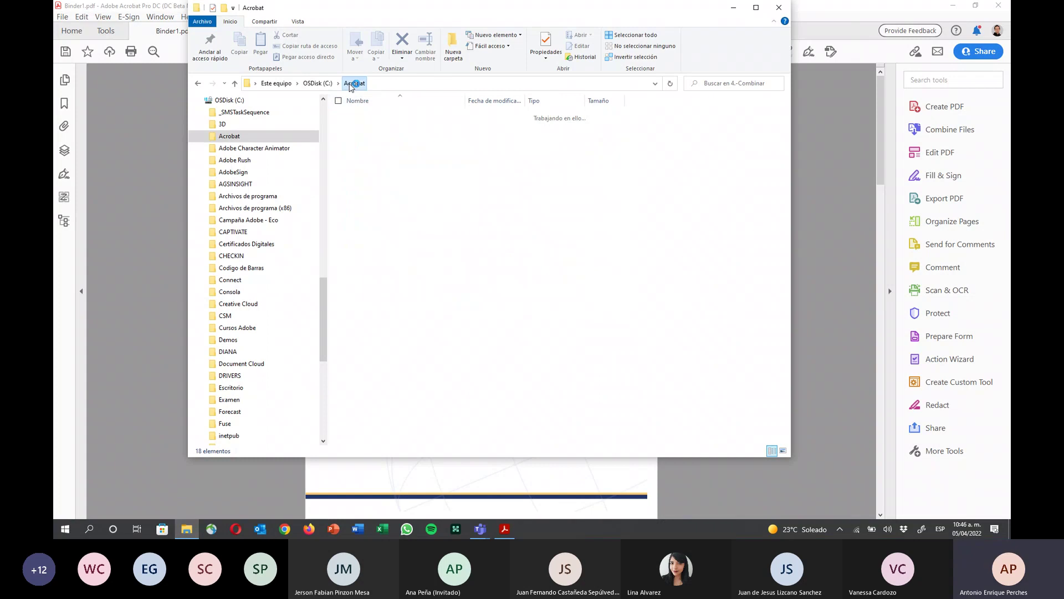
{"action": "double_click", "coordinate": [376, 115]}
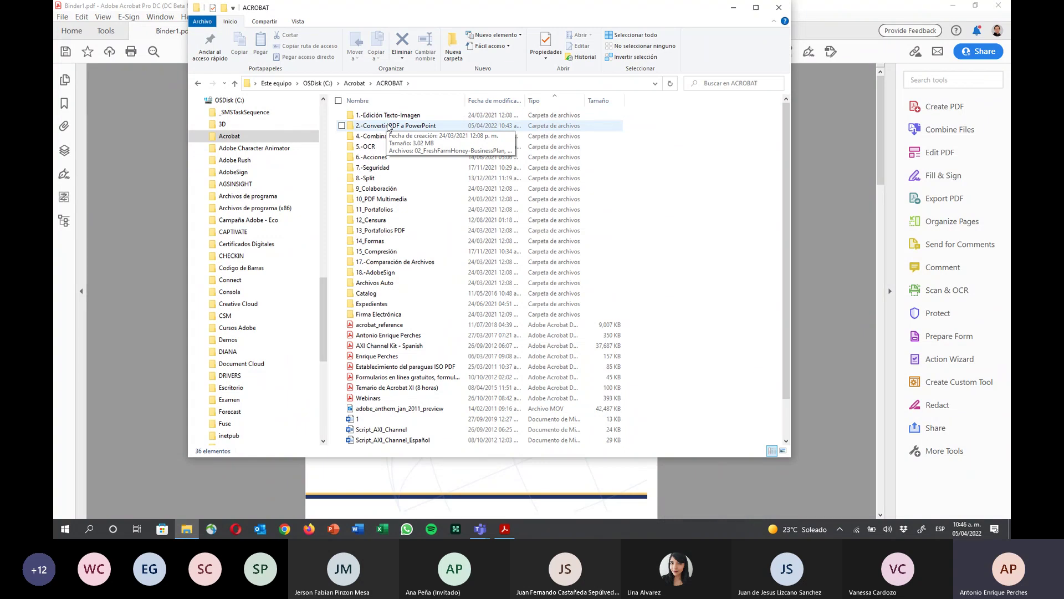
{"action": "left_click", "coordinate": [388, 127]}
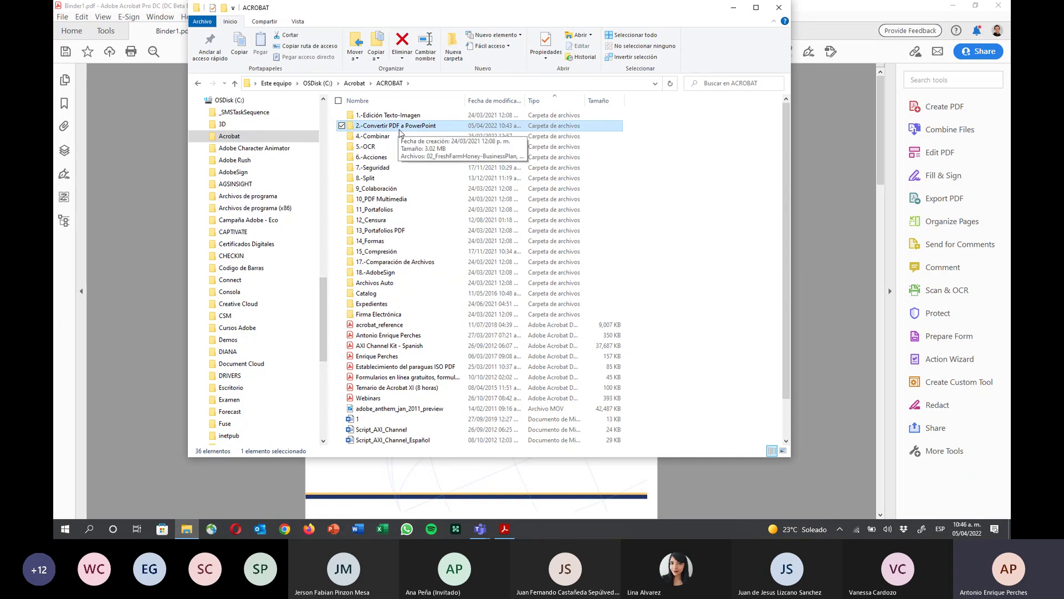
{"action": "left_click", "coordinate": [401, 138]}
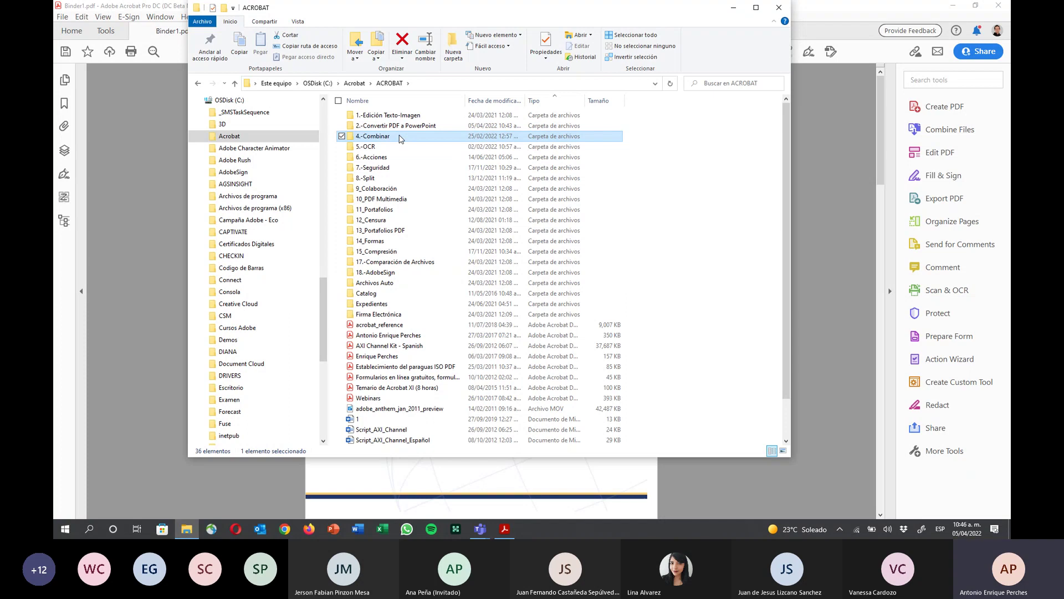
{"action": "left_click", "coordinate": [510, 471]}
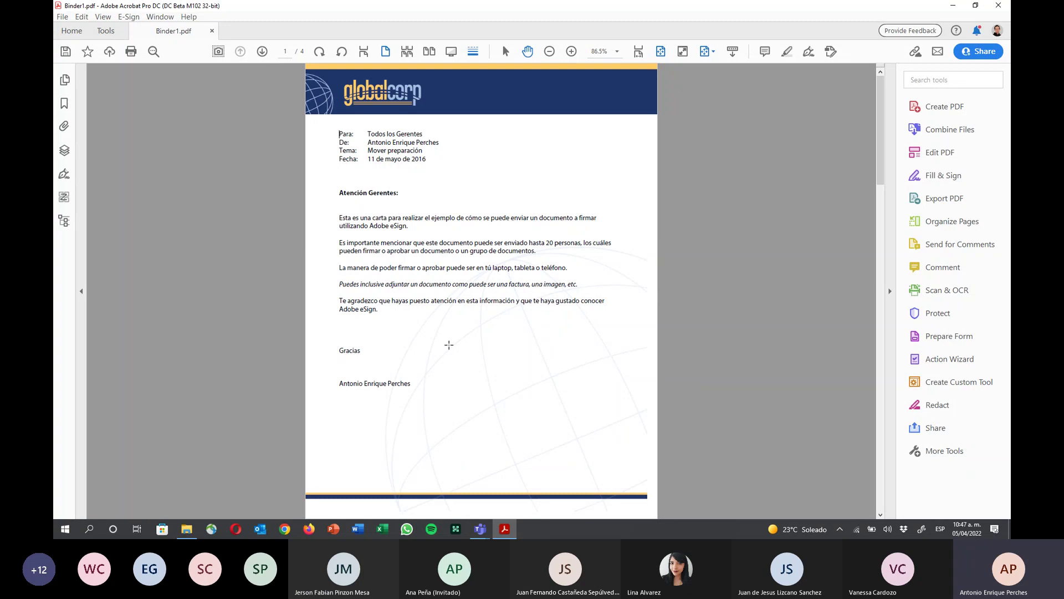
Look through the combined PDF's pages and save it as Proyecto Educativo in the 4.-Combinar folder
{"action": "scroll", "coordinate": [449, 345], "scroll_direction": "down", "scroll_amount": 2}
{"action": "scroll", "coordinate": [451, 348], "scroll_direction": "down", "scroll_amount": 2}
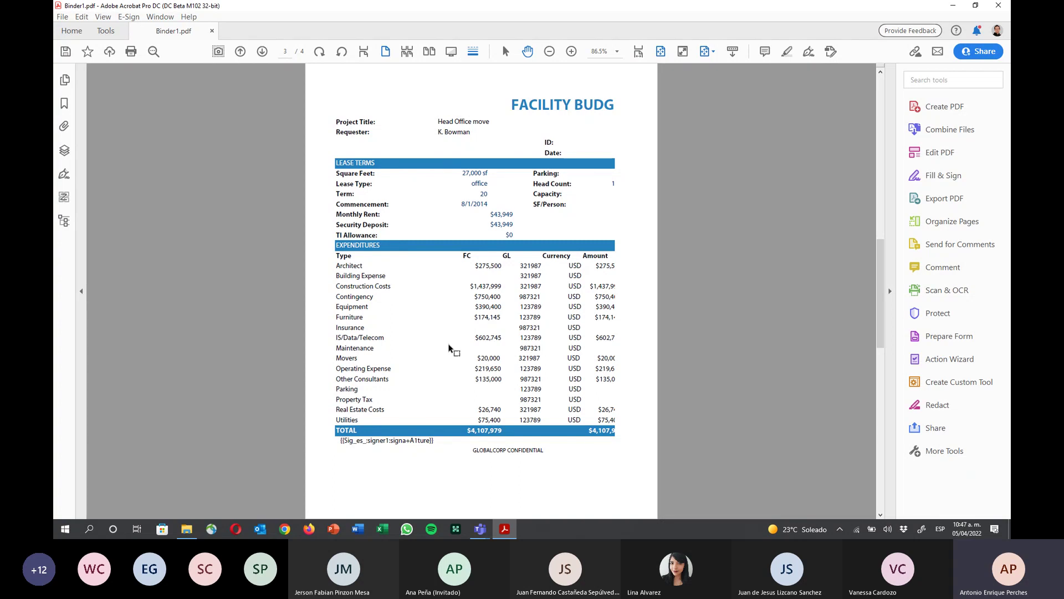
{"action": "scroll", "coordinate": [450, 348], "scroll_direction": "up", "scroll_amount": 4}
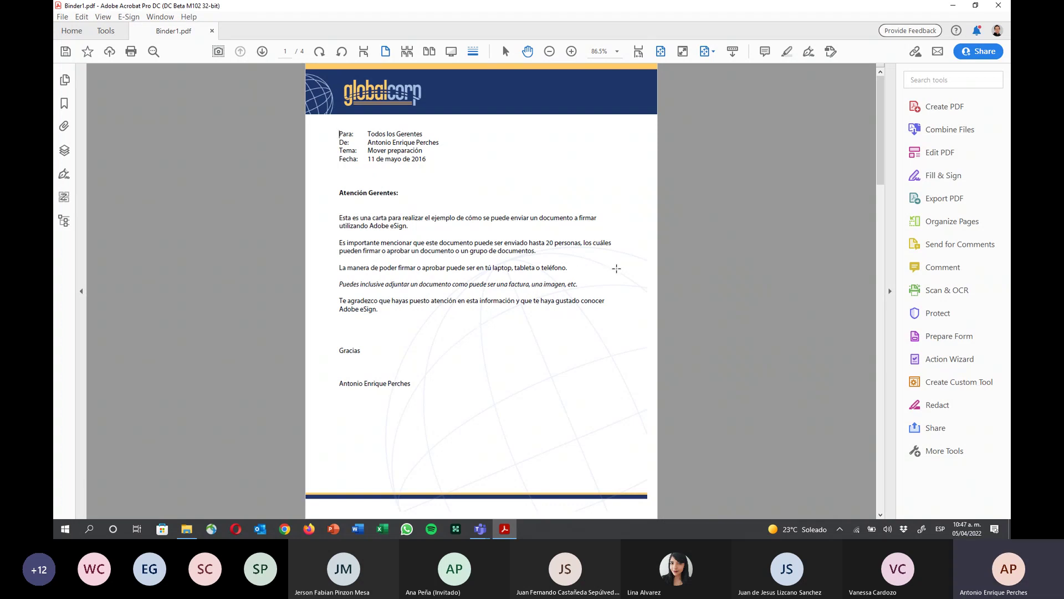
{"action": "left_click", "coordinate": [62, 16]}
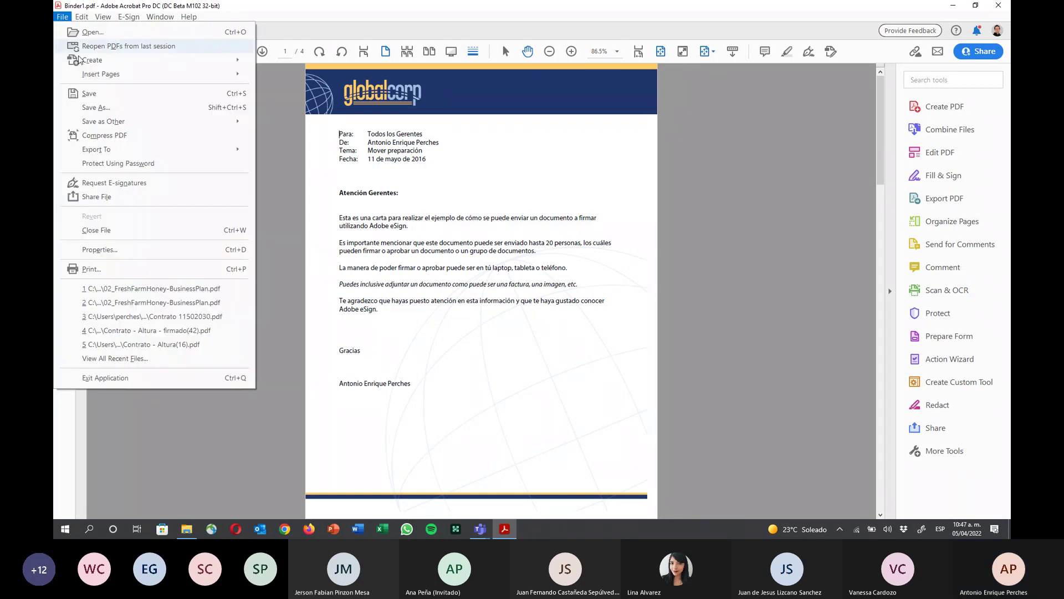
{"action": "left_click", "coordinate": [97, 107]}
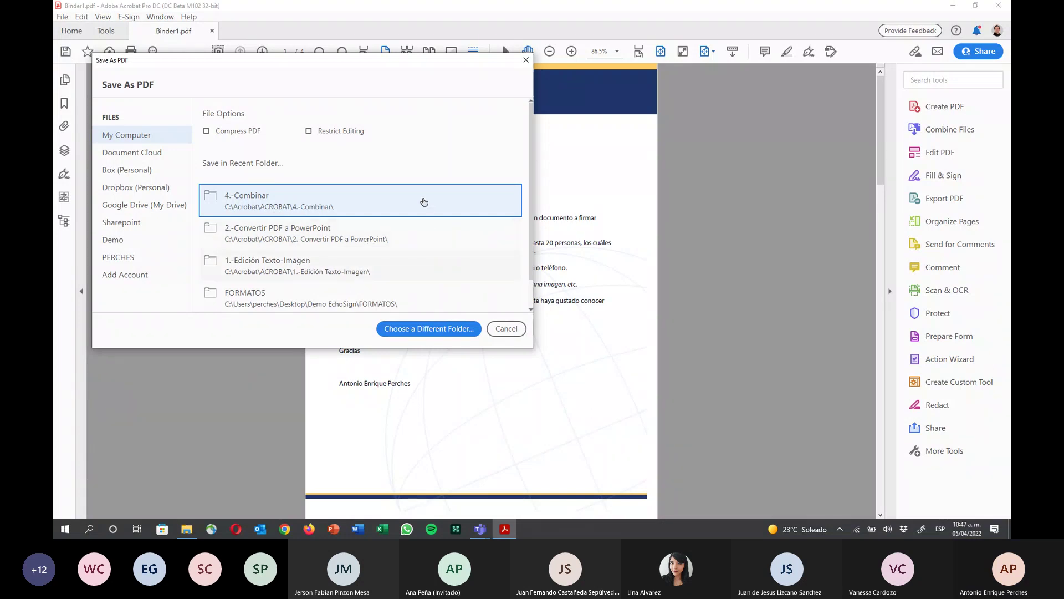
{"action": "left_click", "coordinate": [424, 202]}
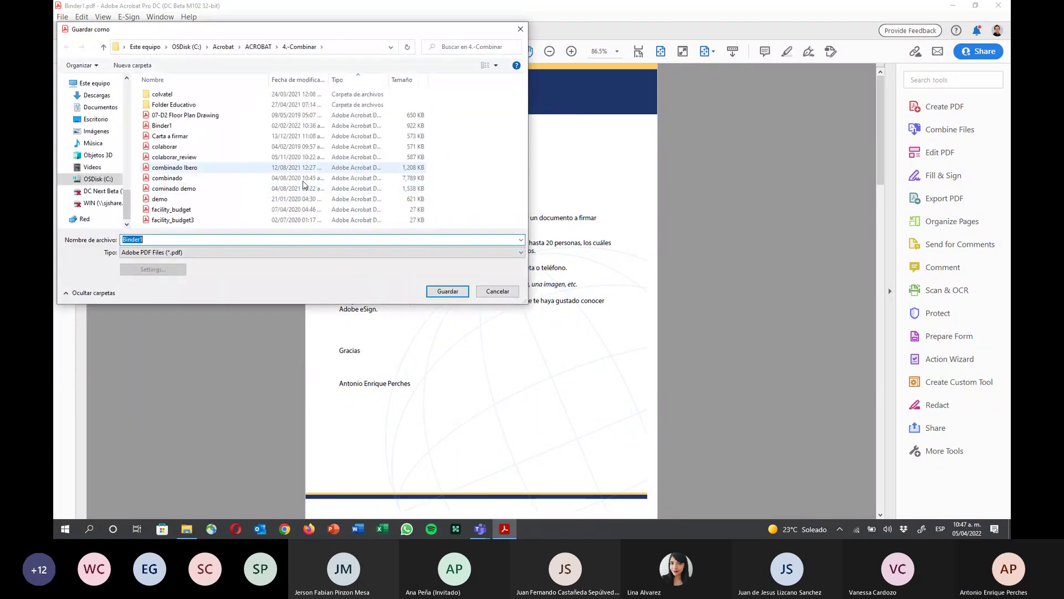
{"action": "type", "text": "P"}
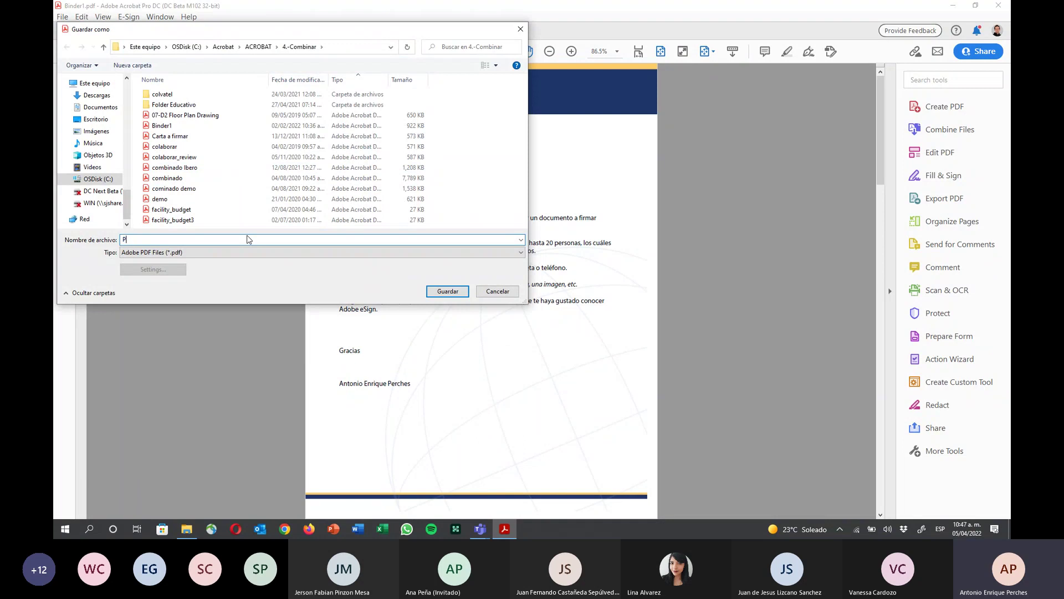
{"action": "type", "text": "royecto"}
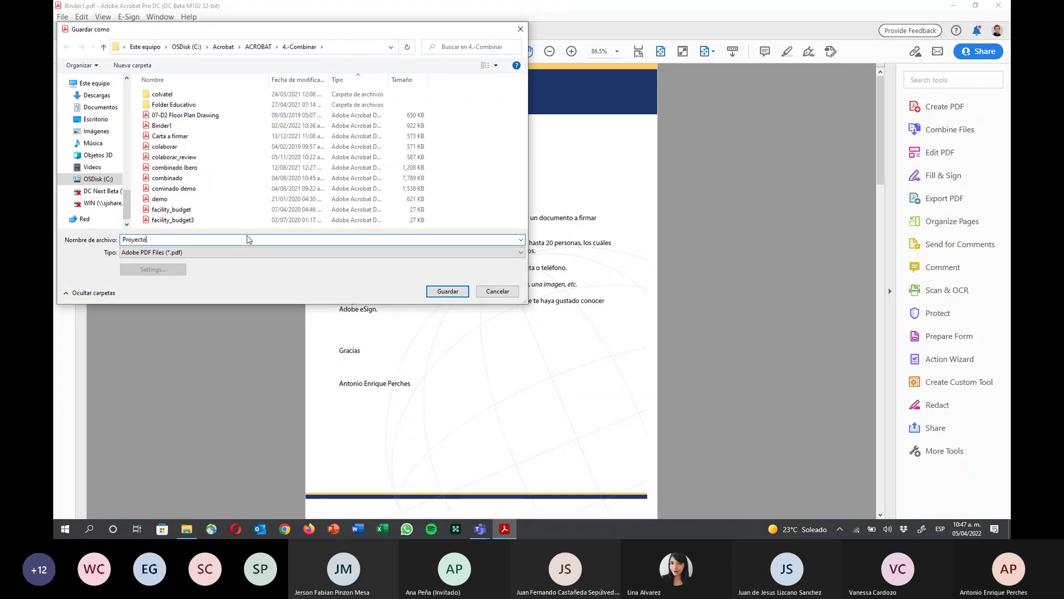
{"action": "type", "text": " Educat"}
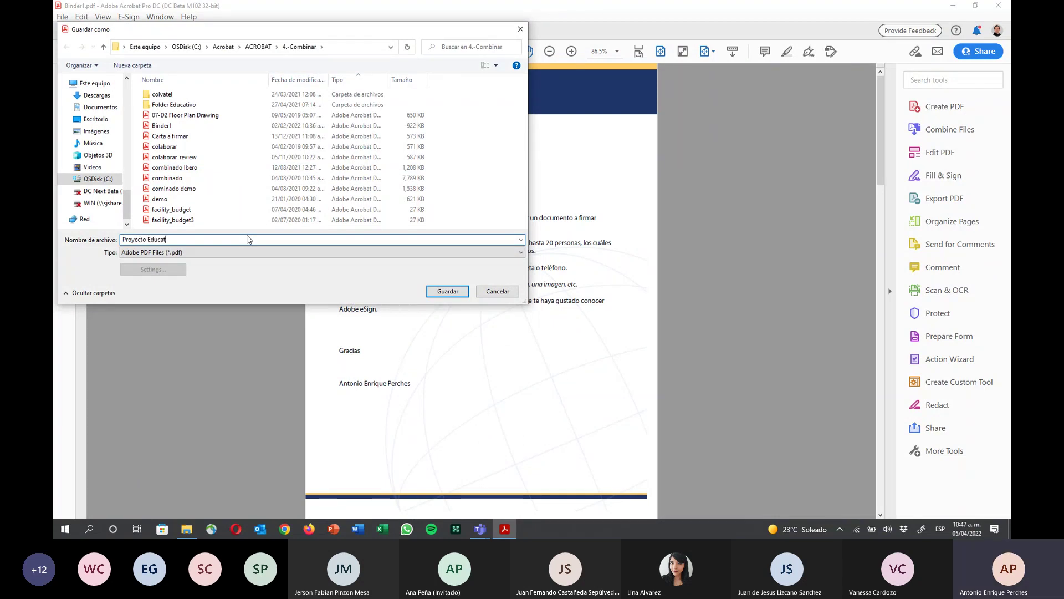
{"action": "type", "text": "ivo"}
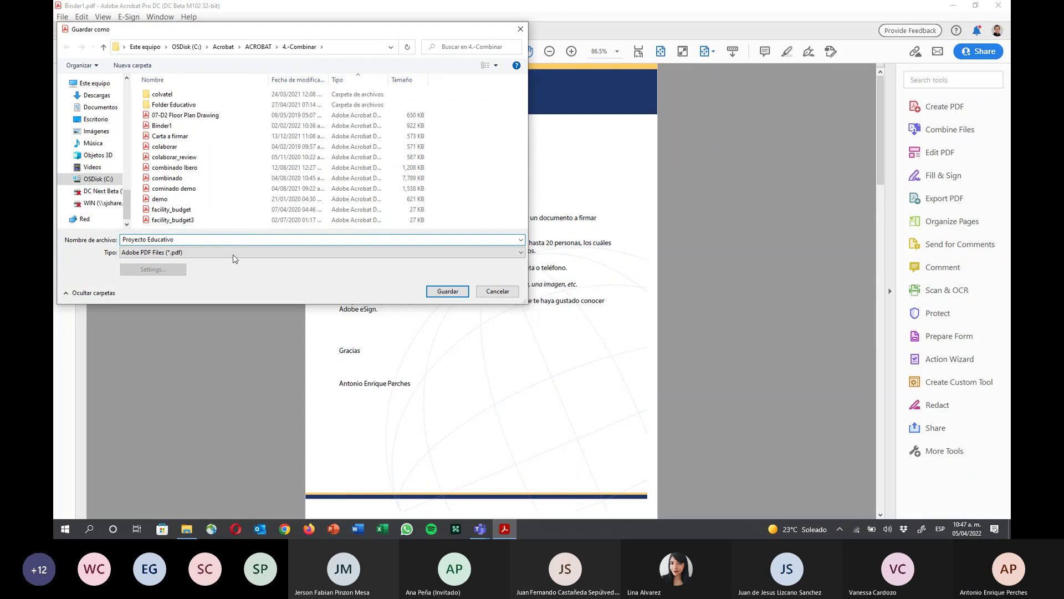
{"action": "left_click", "coordinate": [442, 291]}
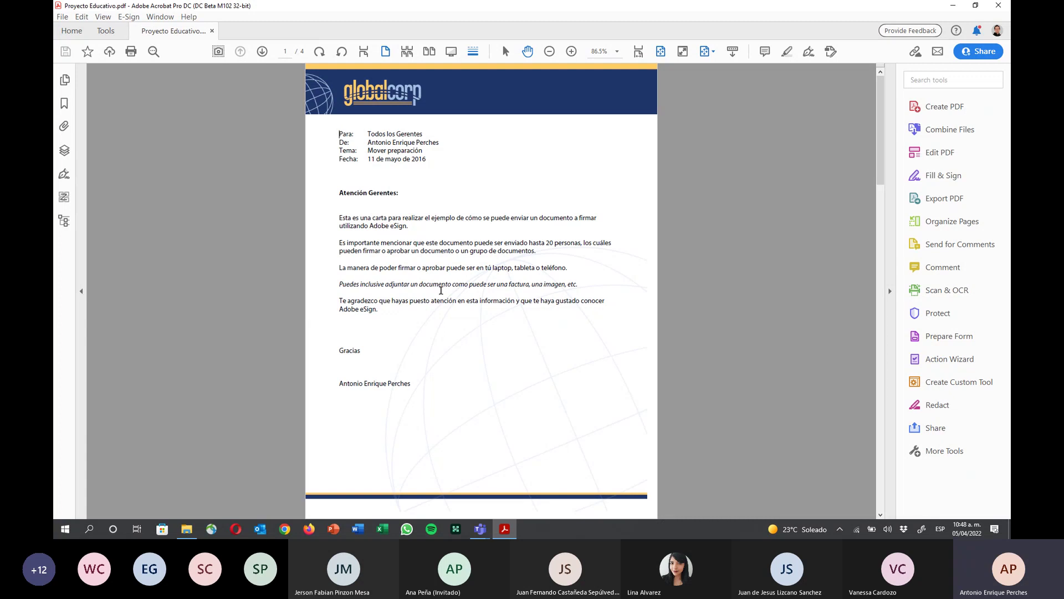
Start sharing the Proyecto Educativo PDF with others and add the recipient's e-mail address from the suggestions
{"action": "left_click", "coordinate": [968, 53]}
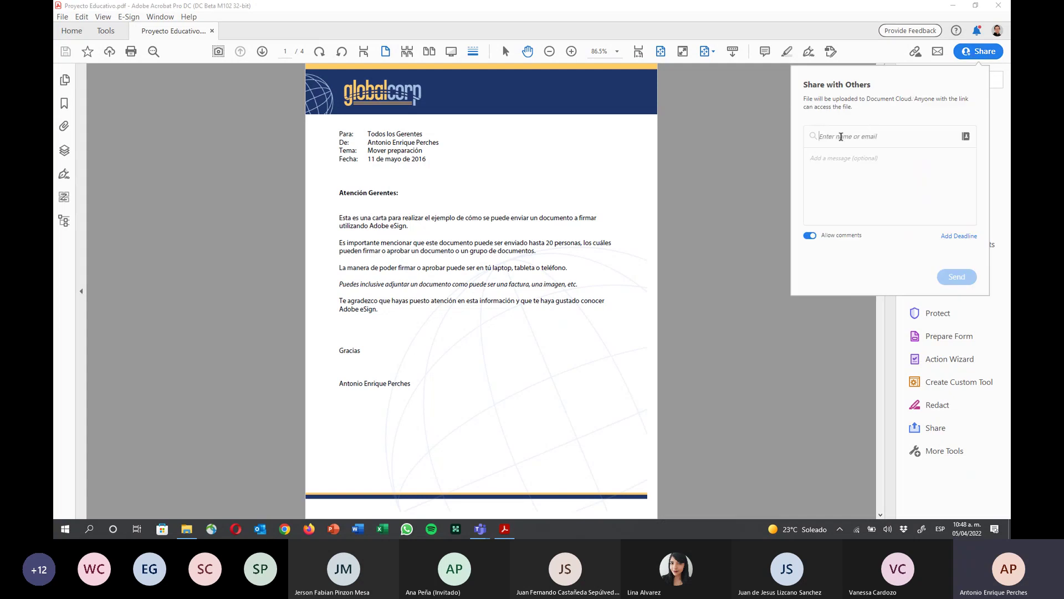
{"action": "type", "text": "tper"}
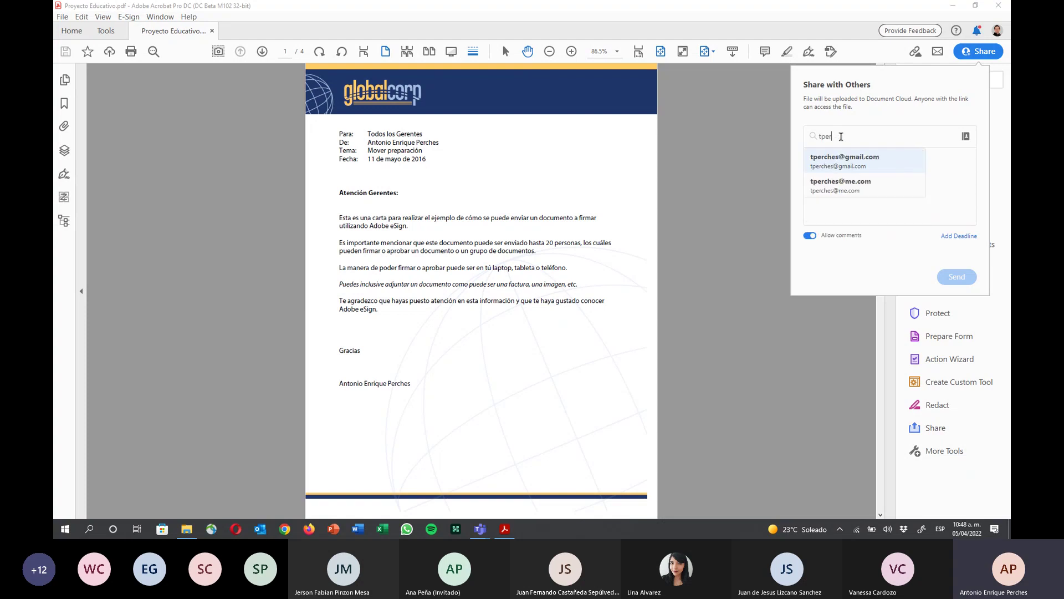
{"action": "left_click", "coordinate": [846, 160]}
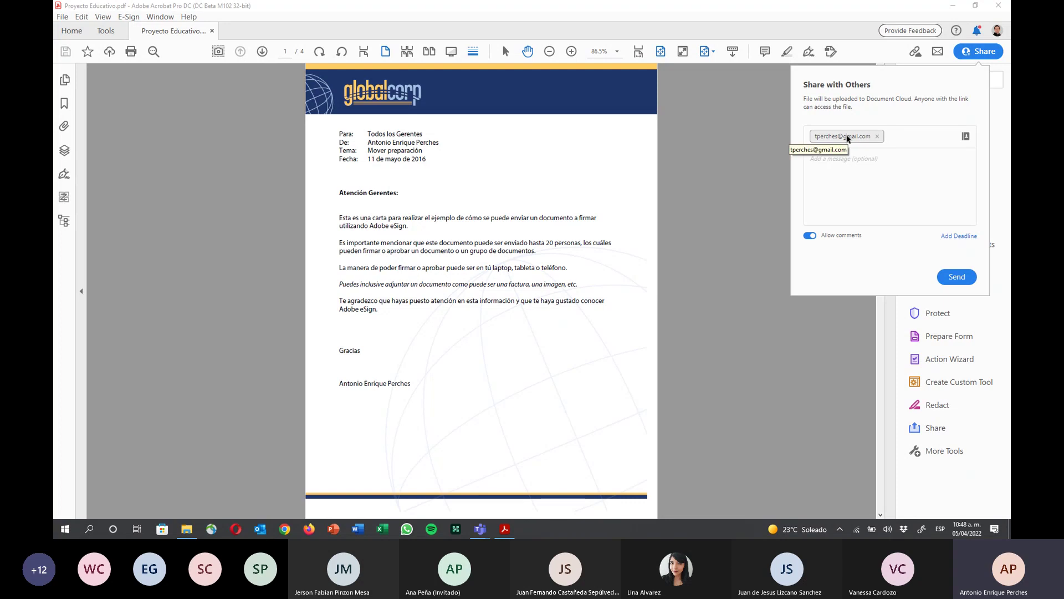
Keep comments allowed, set the review deadline to 6 April, 23:59, and send the sharing invitation
{"action": "left_click", "coordinate": [808, 237]}
{"action": "left_click", "coordinate": [810, 236]}
{"action": "left_click", "coordinate": [953, 237]}
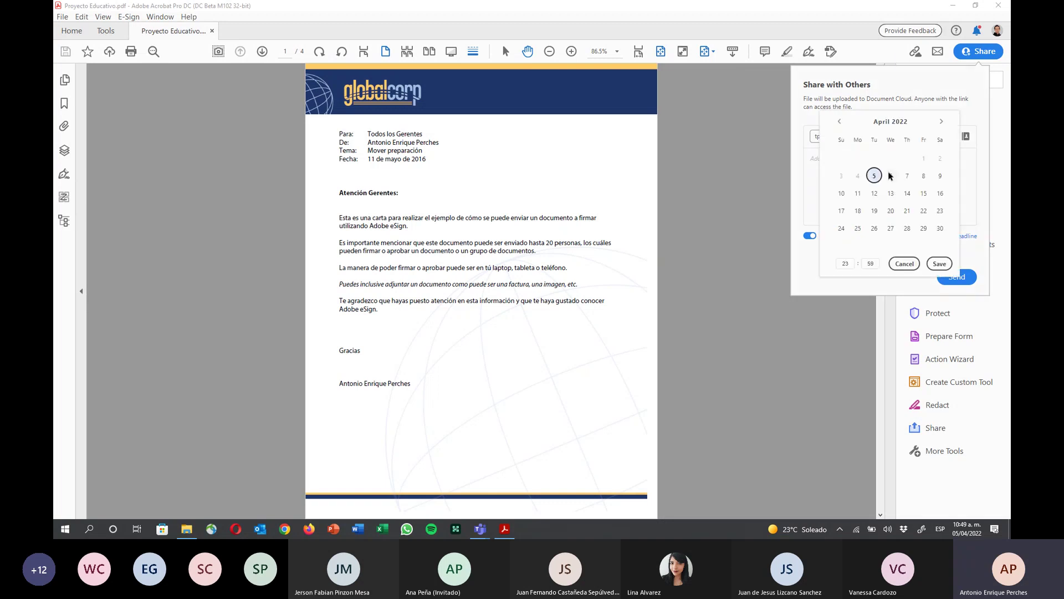
{"action": "left_click", "coordinate": [939, 264]}
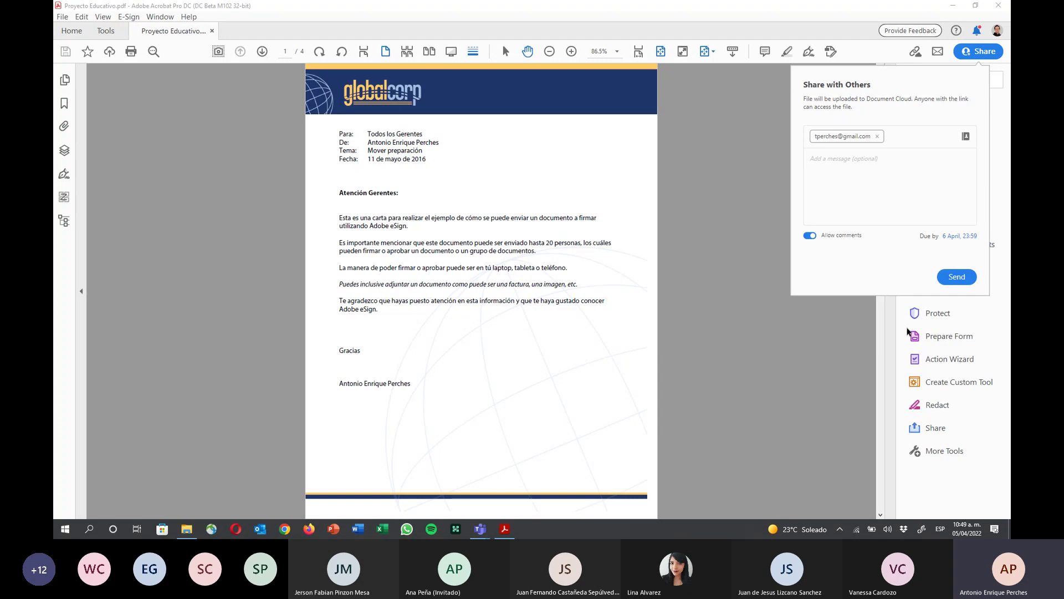
{"action": "left_click", "coordinate": [956, 278]}
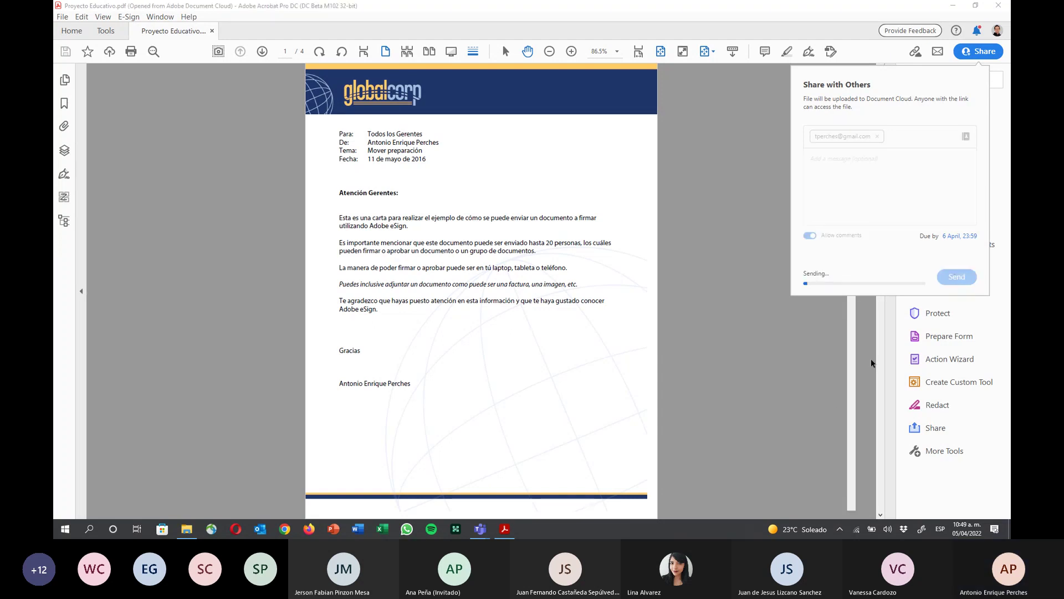
Switch to Chrome, go to the bookmarked GMAIL inbox, and open the Proyecto Educativo sharing message
{"action": "left_click", "coordinate": [484, 534]}
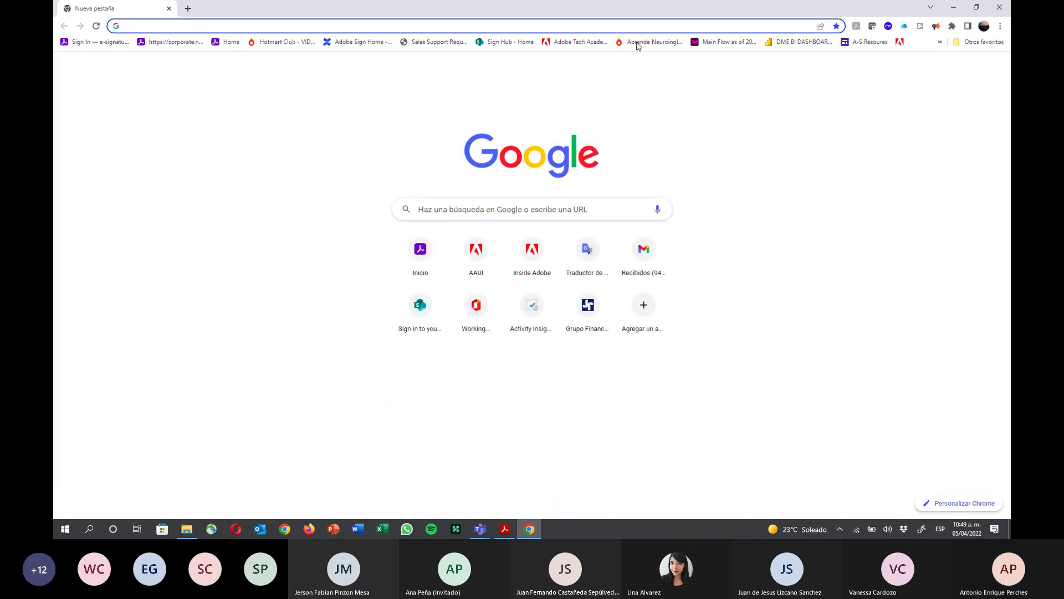
{"action": "left_click", "coordinate": [940, 42]}
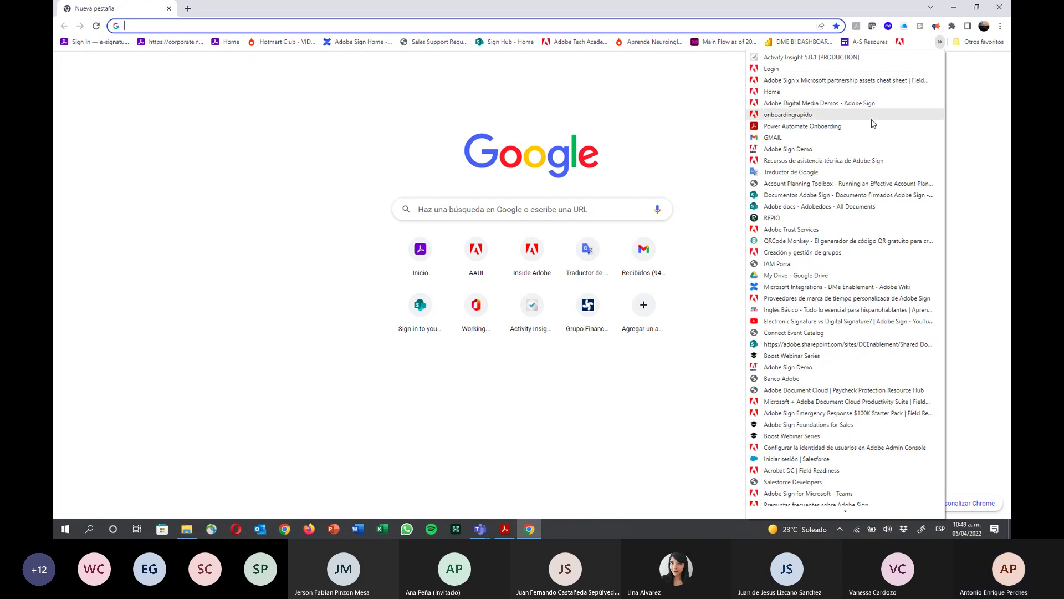
{"action": "left_click", "coordinate": [868, 137]}
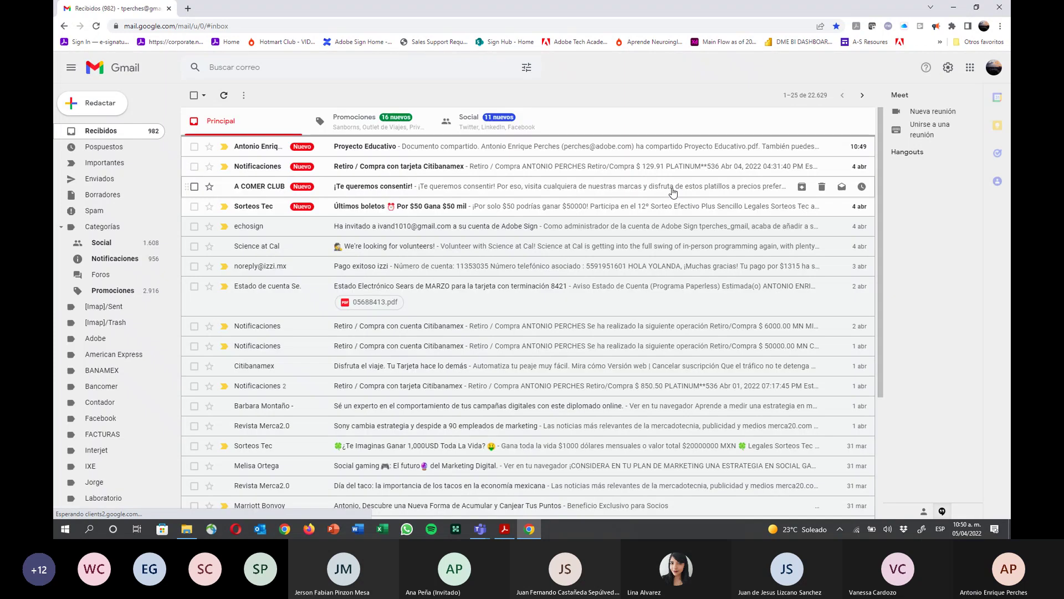
{"action": "left_click", "coordinate": [367, 145]}
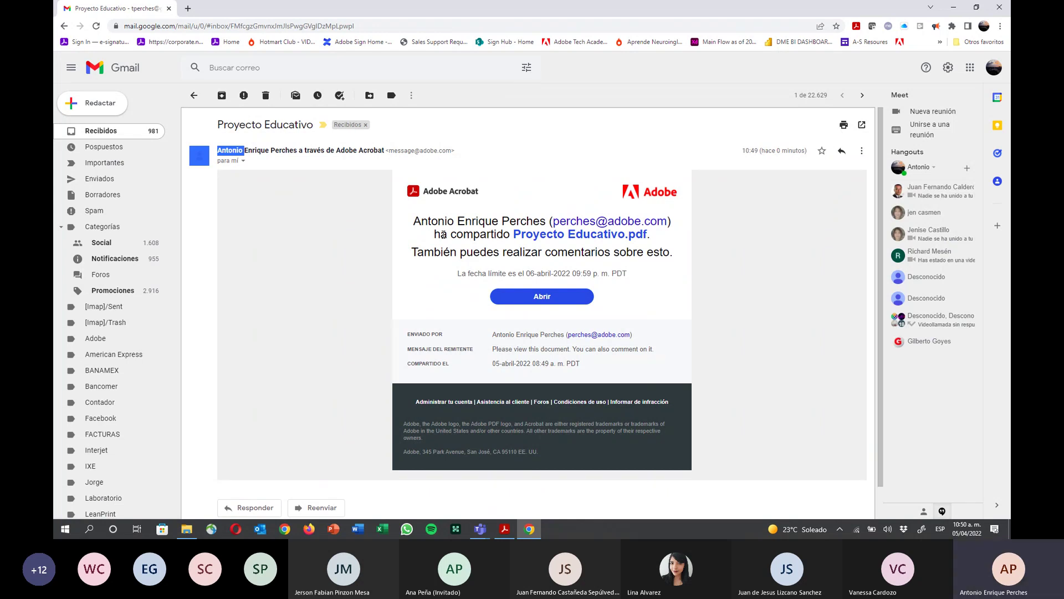
Examine the sender and the commenting invitation in the message, and open the shared PDF for online review
{"action": "left_click", "coordinate": [413, 225]}
{"action": "double_click", "coordinate": [413, 222]}
{"action": "left_click", "coordinate": [414, 221]}
{"action": "double_click", "coordinate": [419, 223]}
{"action": "double_click", "coordinate": [526, 221]}
{"action": "left_click", "coordinate": [526, 221]}
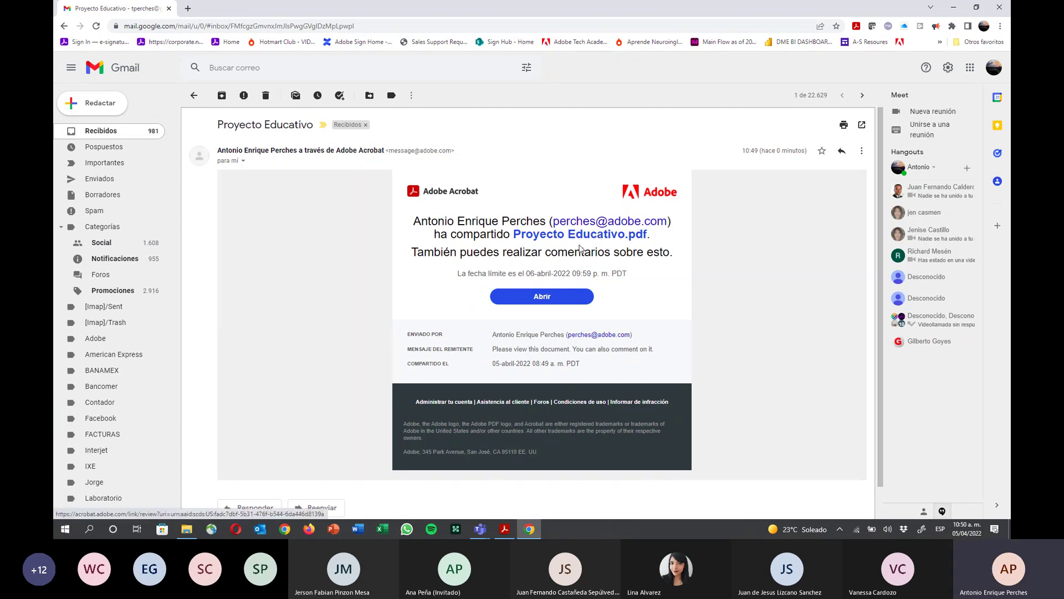
{"action": "triple_click", "coordinate": [496, 254]}
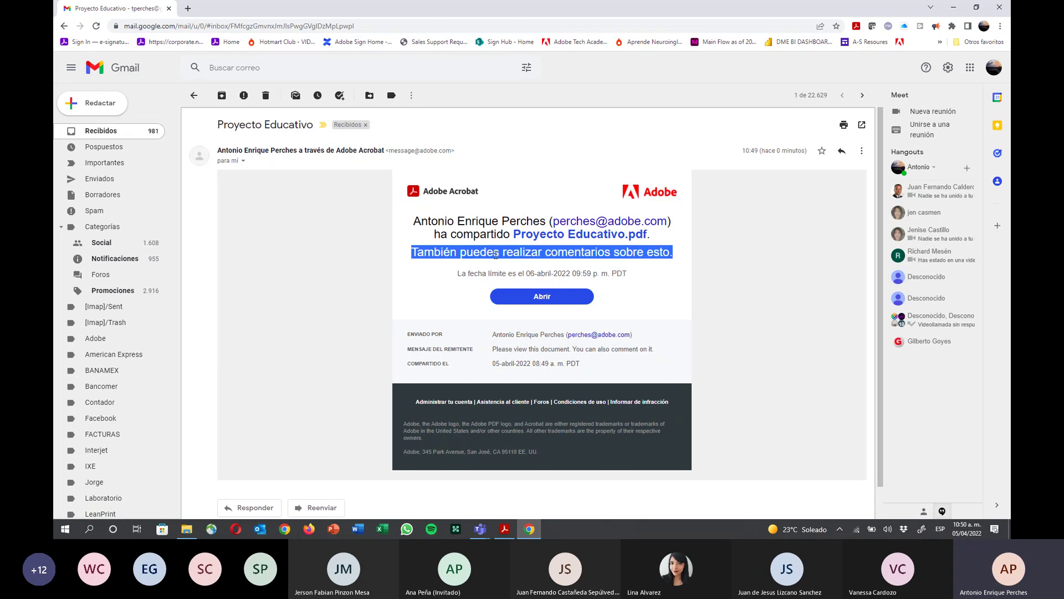
{"action": "left_click", "coordinate": [534, 304]}
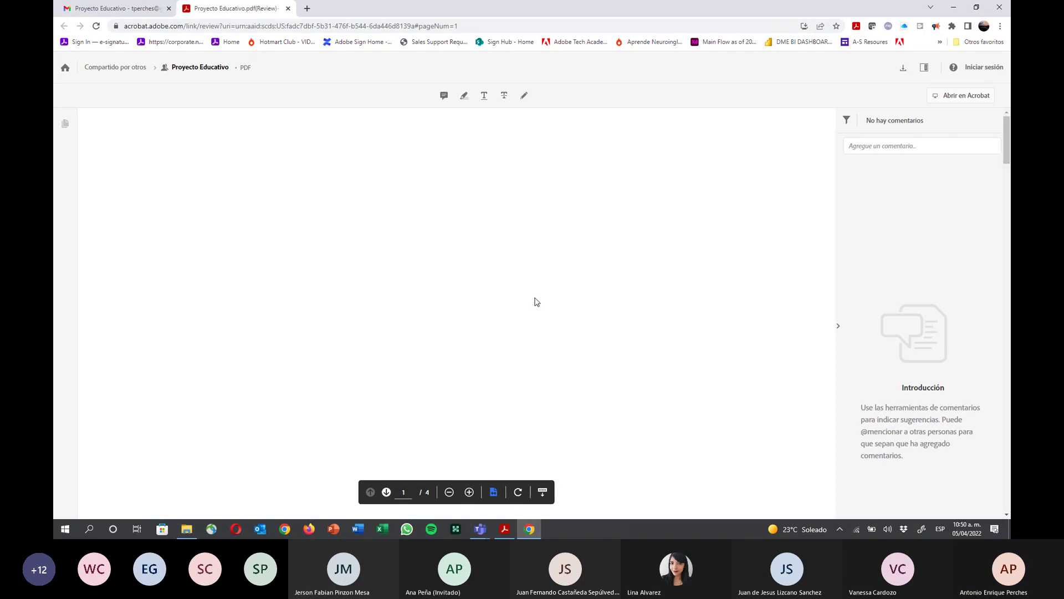
Start adding a comment and continue as a guest by entering the reviewer's first name
{"action": "left_click", "coordinate": [861, 148]}
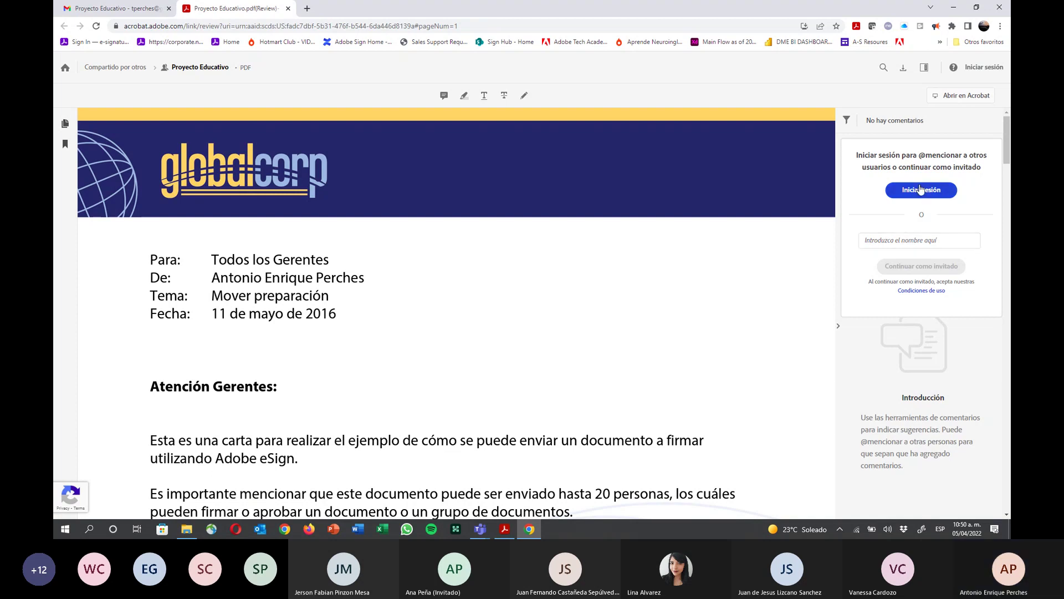
{"action": "left_click", "coordinate": [914, 240]}
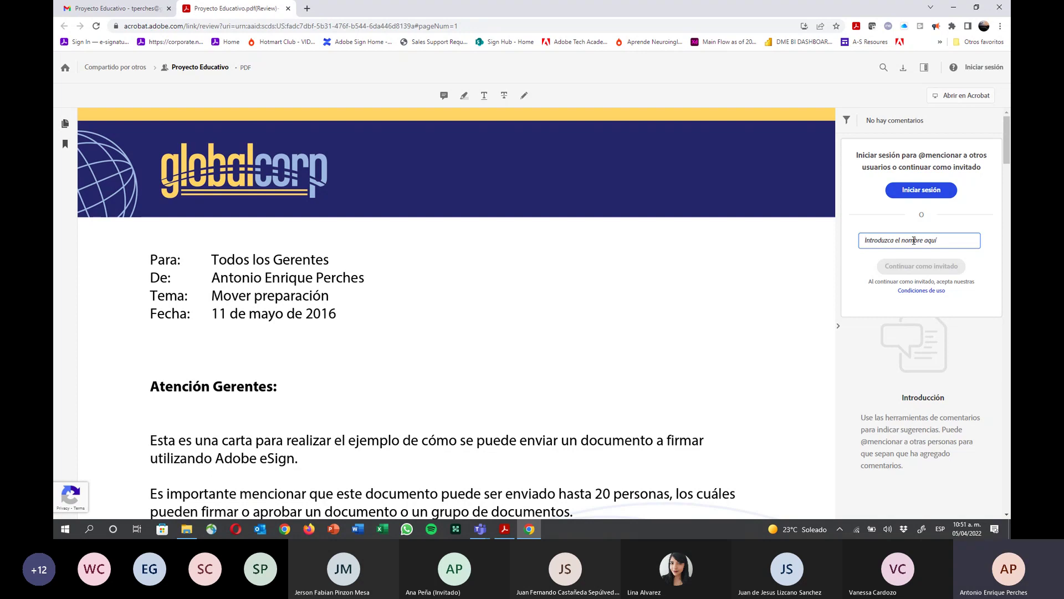
{"action": "type", "text": "Ant"}
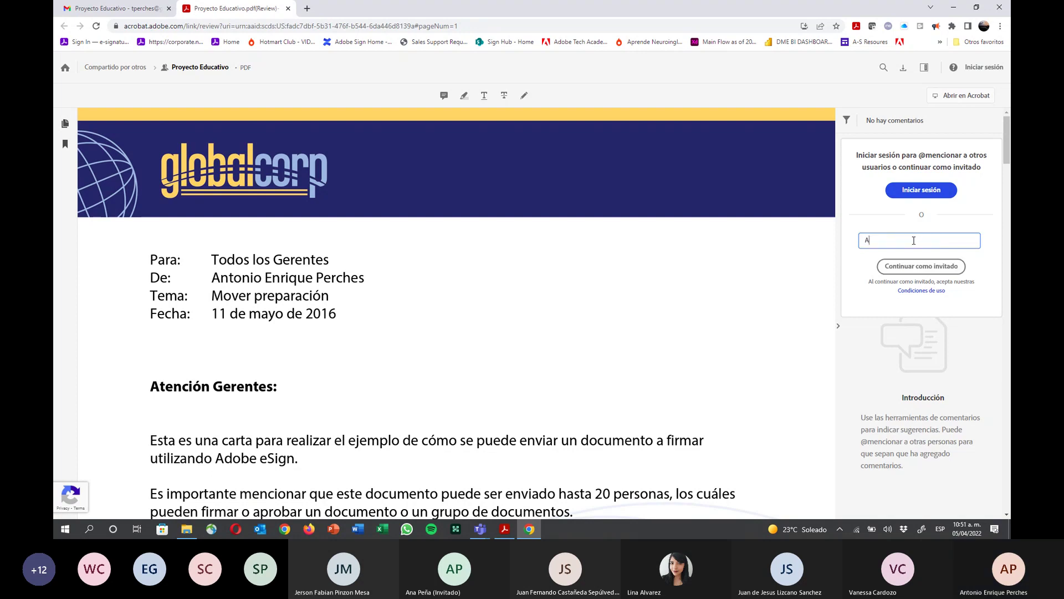
{"action": "key", "text": "BackSpace"}
{"action": "key", "text": "BackSpace"}
{"action": "key", "text": "BackSpace"}
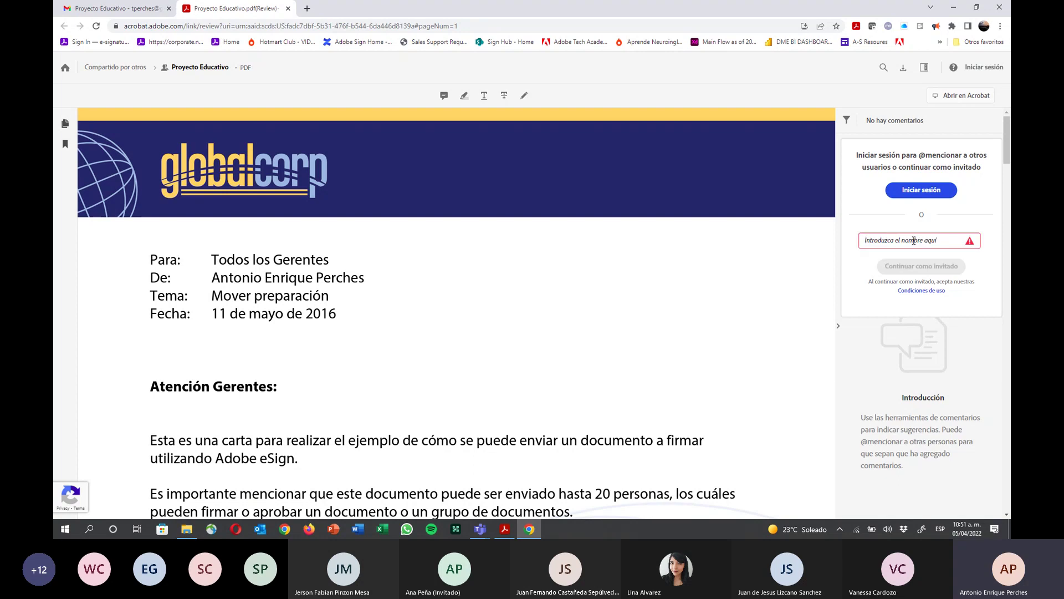
{"action": "type", "text": "Enr"}
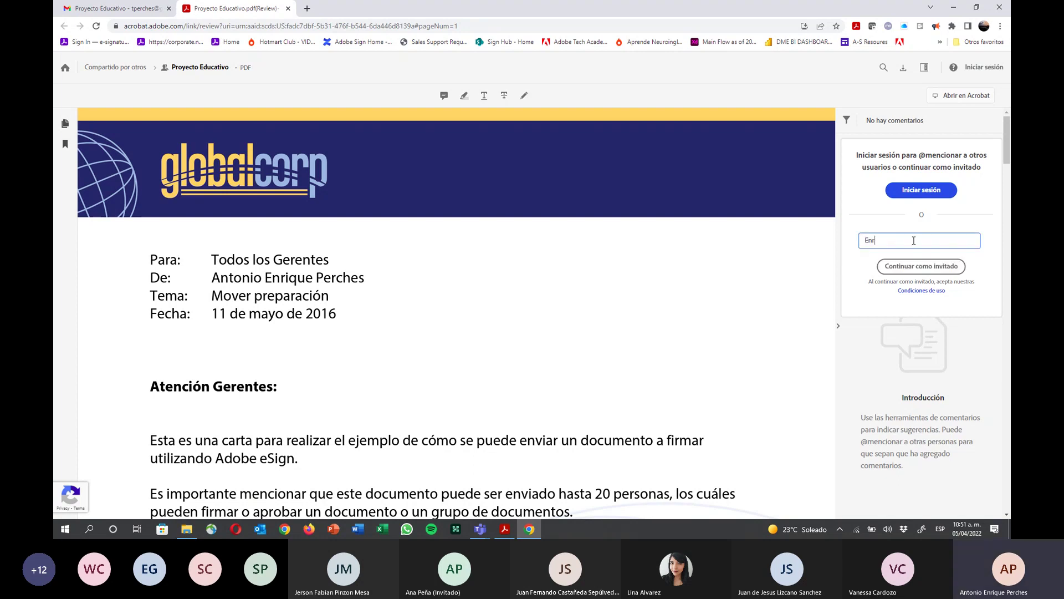
{"action": "type", "text": "ique"}
{"action": "left_click", "coordinate": [919, 265]}
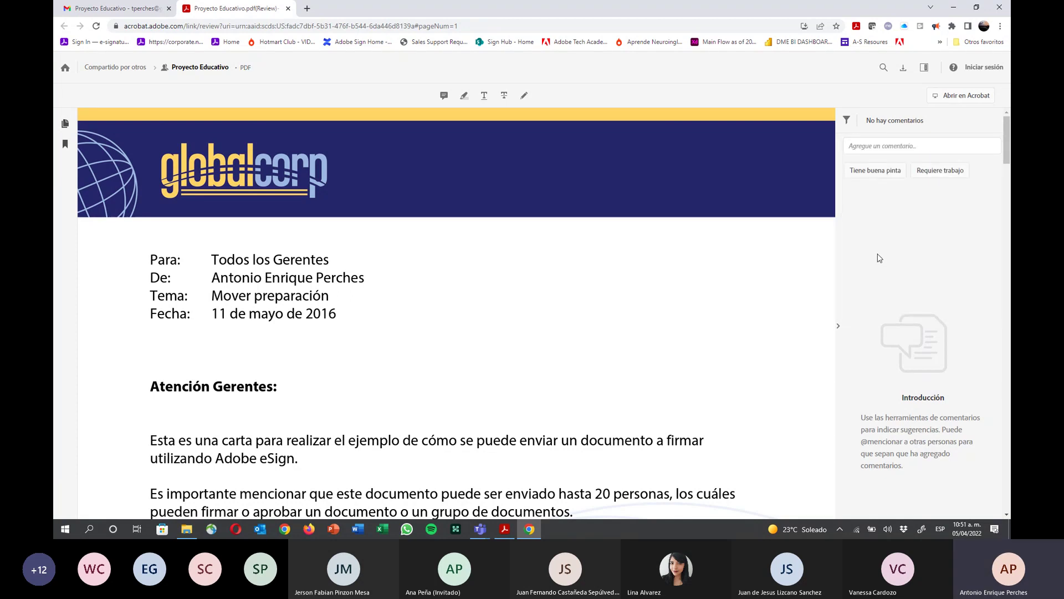
Add a comment note beside the year in the memo's Fecha line and publish it with the text "Cambiar a 2022"
{"action": "scroll", "coordinate": [296, 308], "scroll_direction": "down", "scroll_amount": 1}
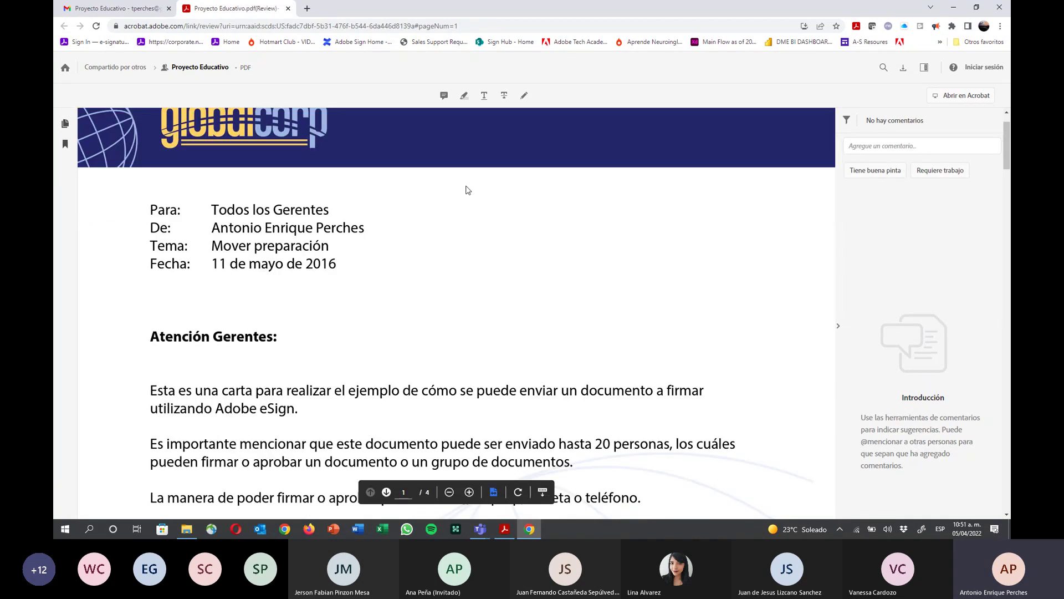
{"action": "left_click", "coordinate": [324, 264]}
{"action": "double_click", "coordinate": [324, 264]}
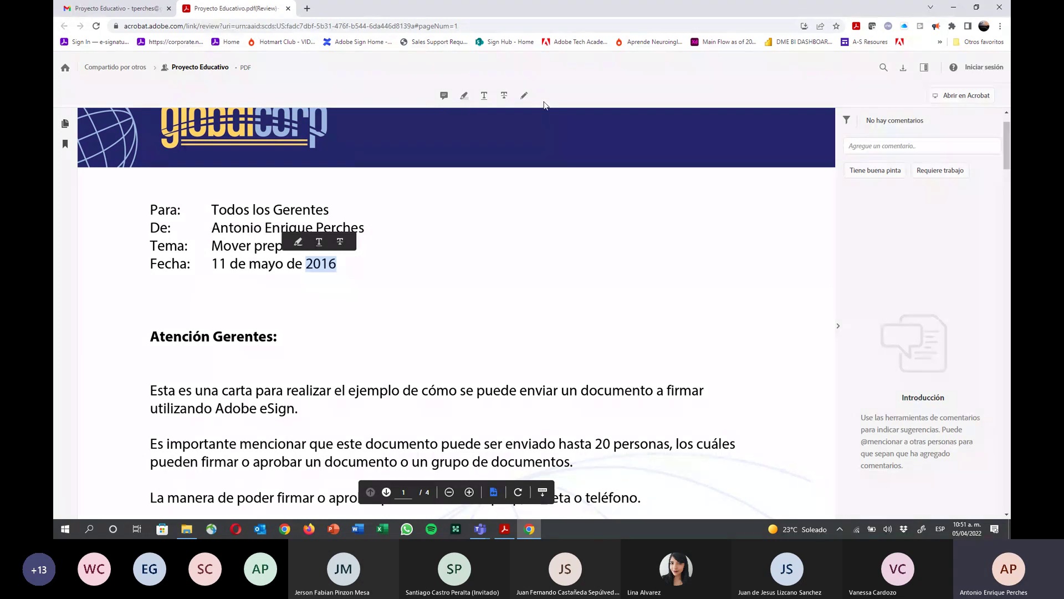
{"action": "left_click", "coordinate": [465, 97]}
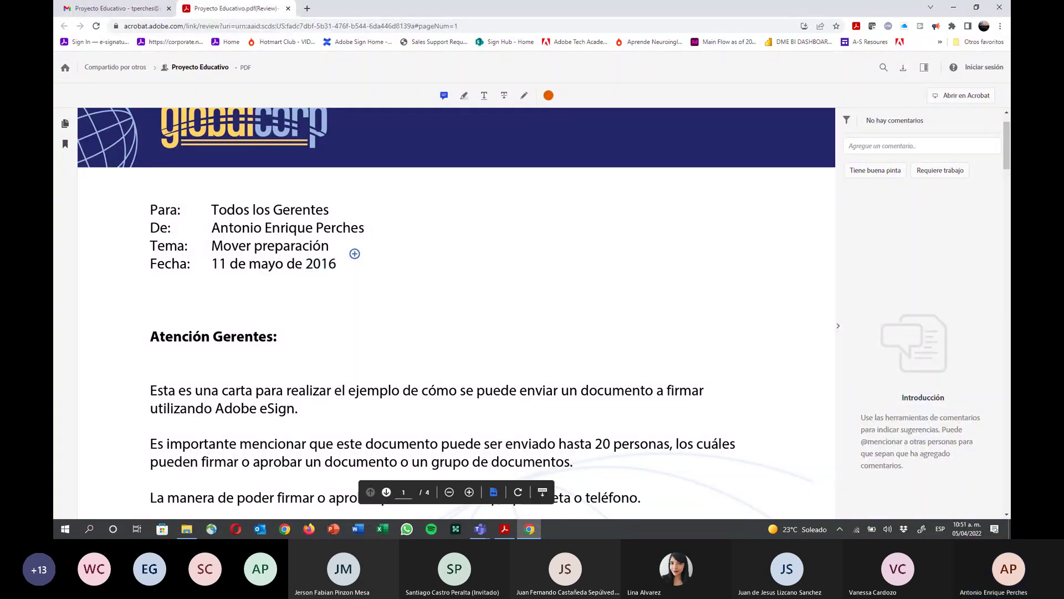
{"action": "left_click", "coordinate": [344, 261]}
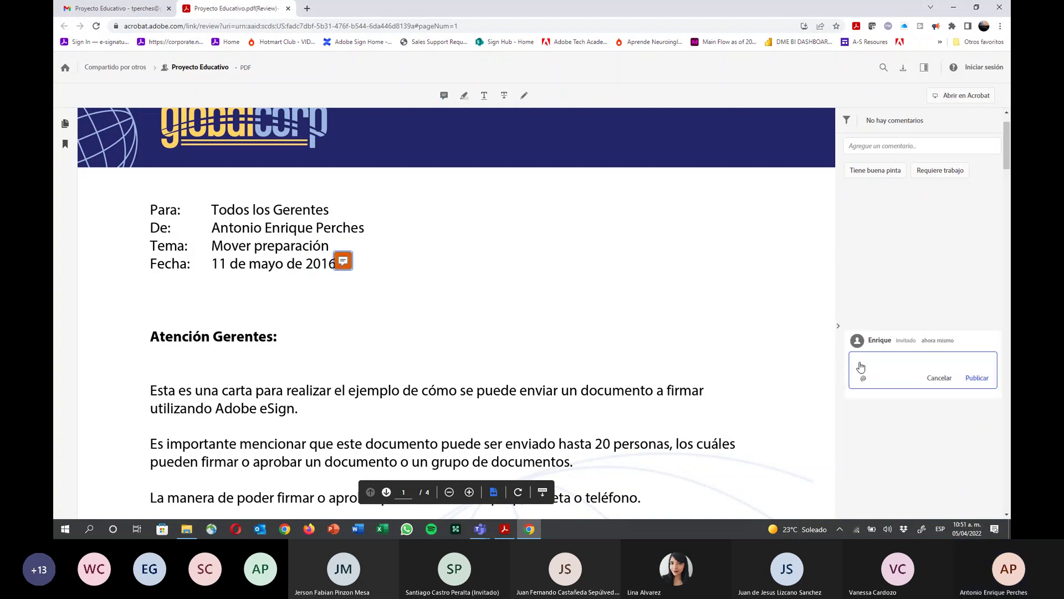
{"action": "type", "text": "Cam"}
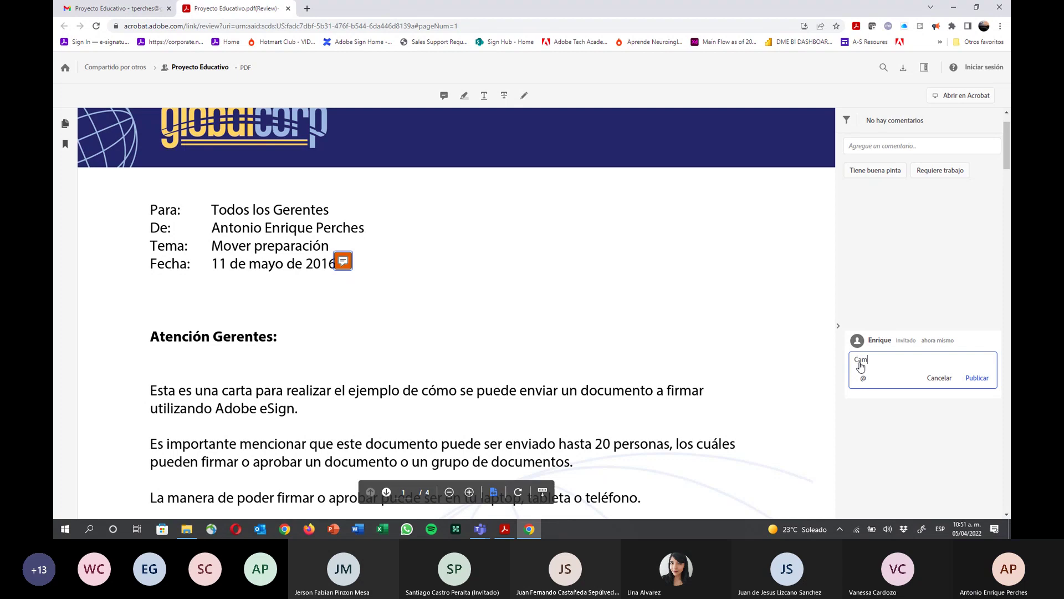
{"action": "type", "text": "biar "}
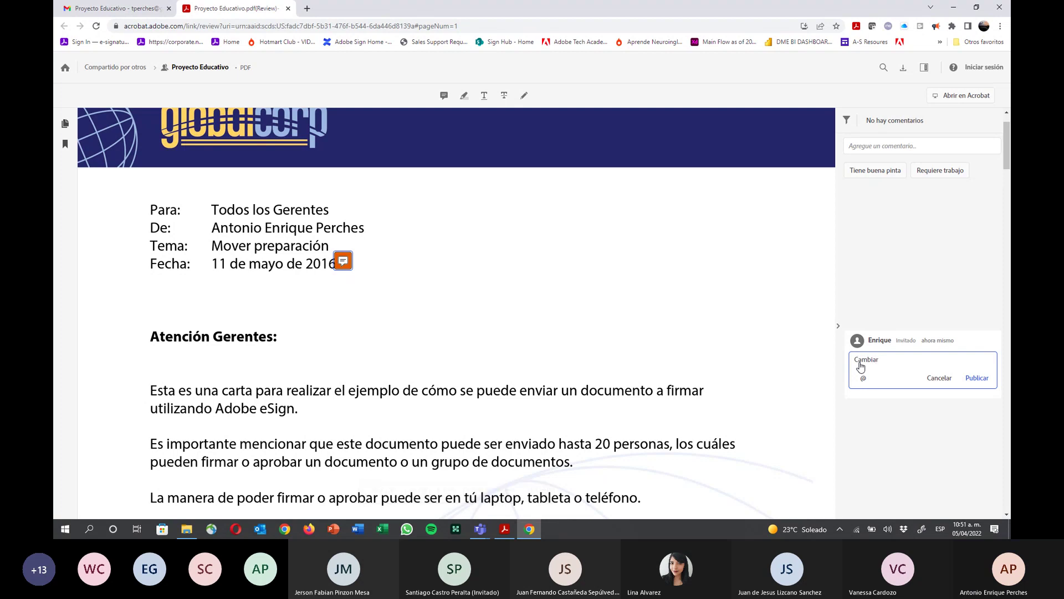
{"action": "type", "text": "de"}
{"action": "key", "text": "BackSpace"}
{"action": "key", "text": "BackSpace"}
{"action": "type", "text": "a 202"}
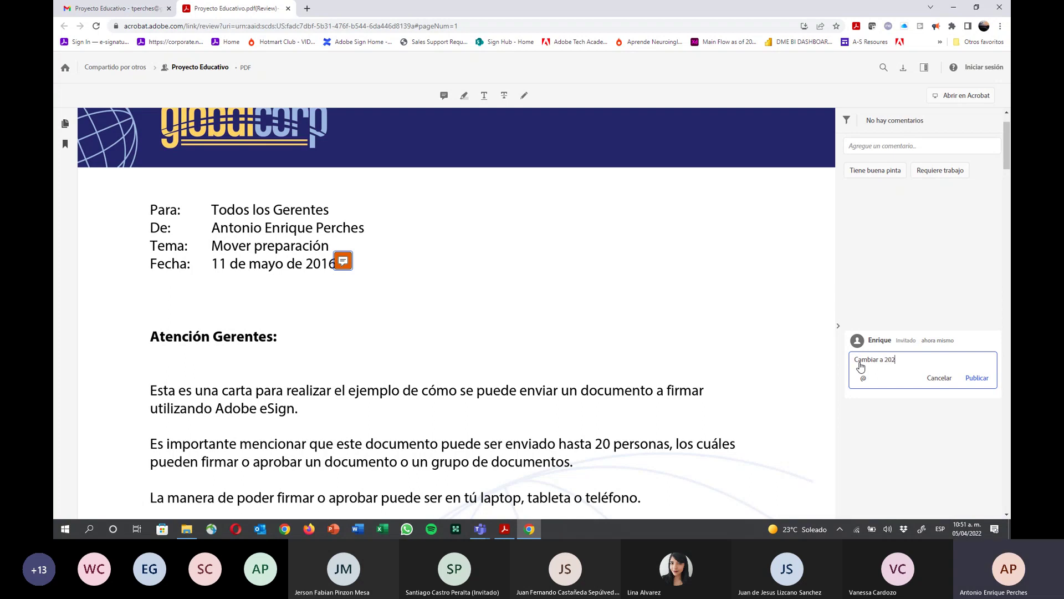
{"action": "type", "text": "22"}
{"action": "left_click", "coordinate": [976, 379]}
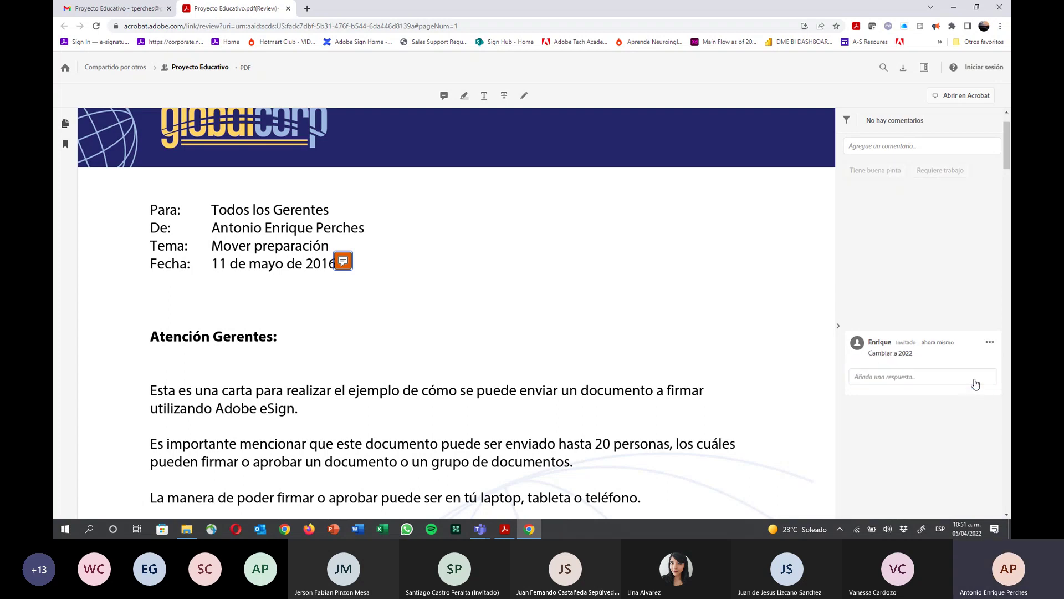
Highlight the word "Gerentes" in the memo's Para line and publish the comment "Y directores también" on it
{"action": "left_click", "coordinate": [463, 103]}
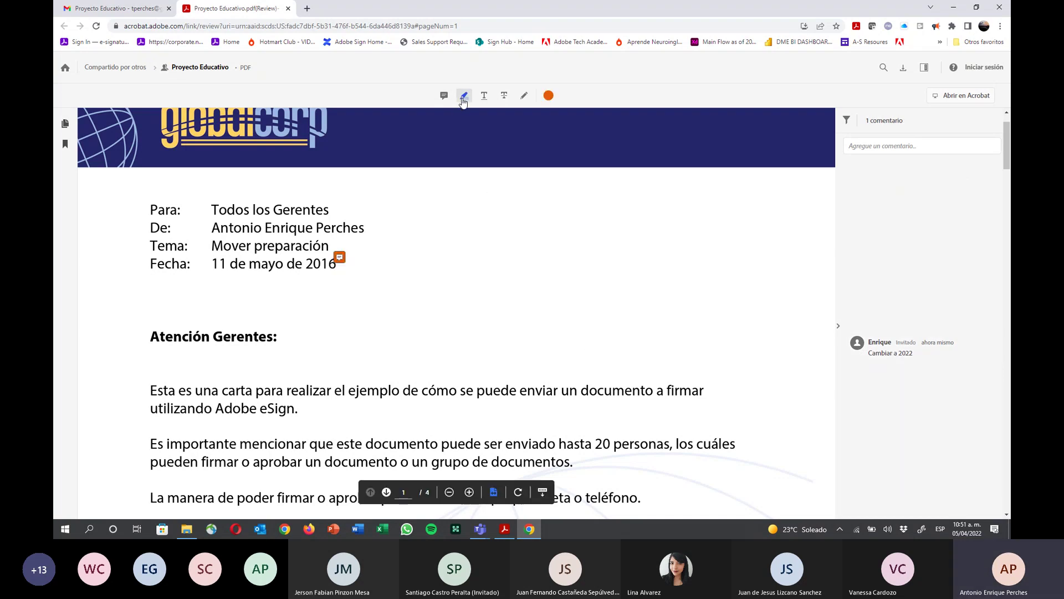
{"action": "double_click", "coordinate": [307, 210]}
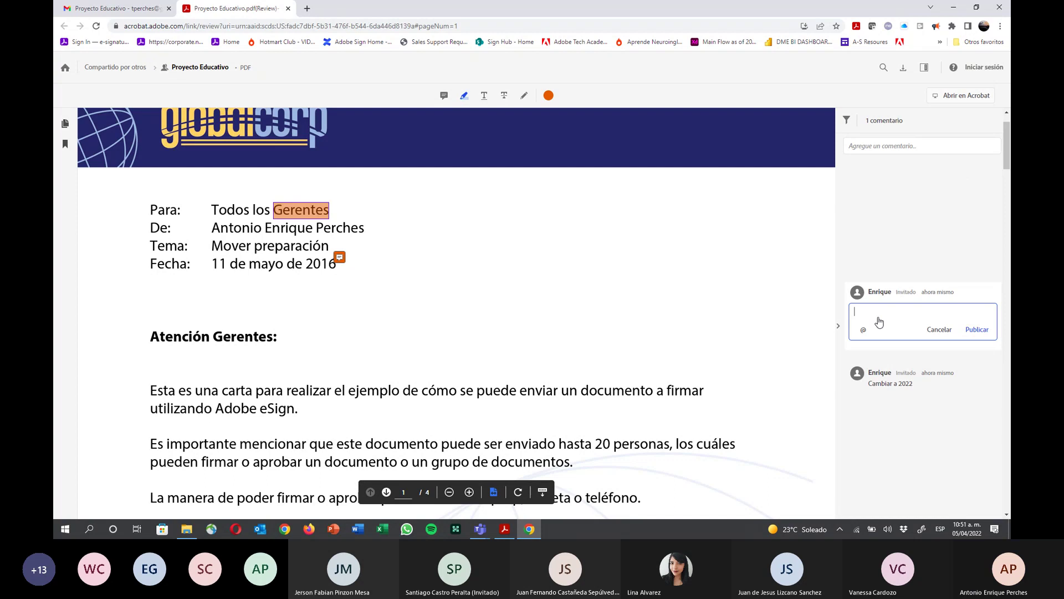
{"action": "type", "text": "Y direc"}
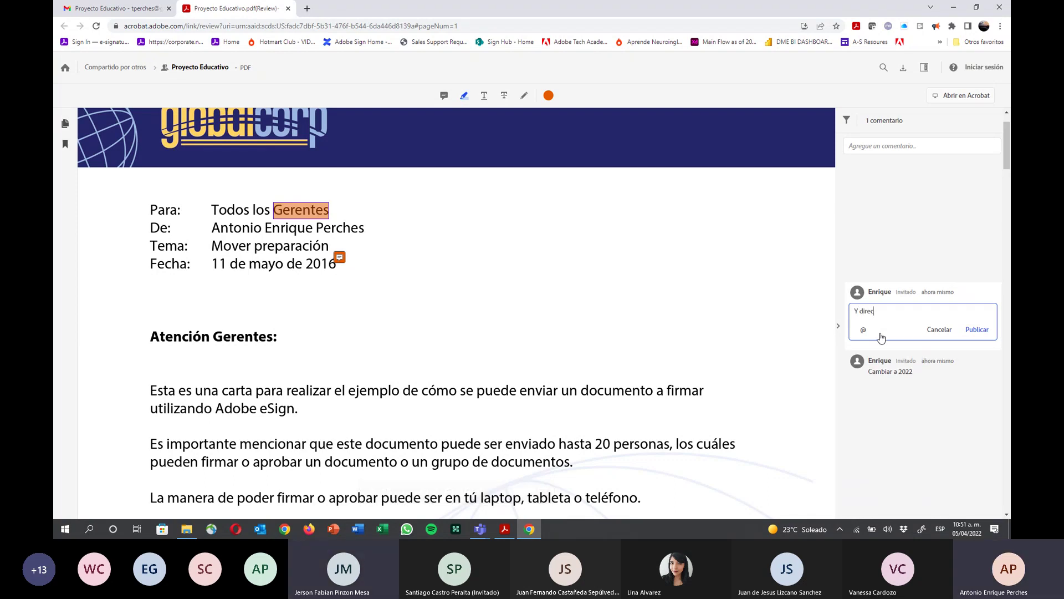
{"action": "type", "text": "tores tambi"}
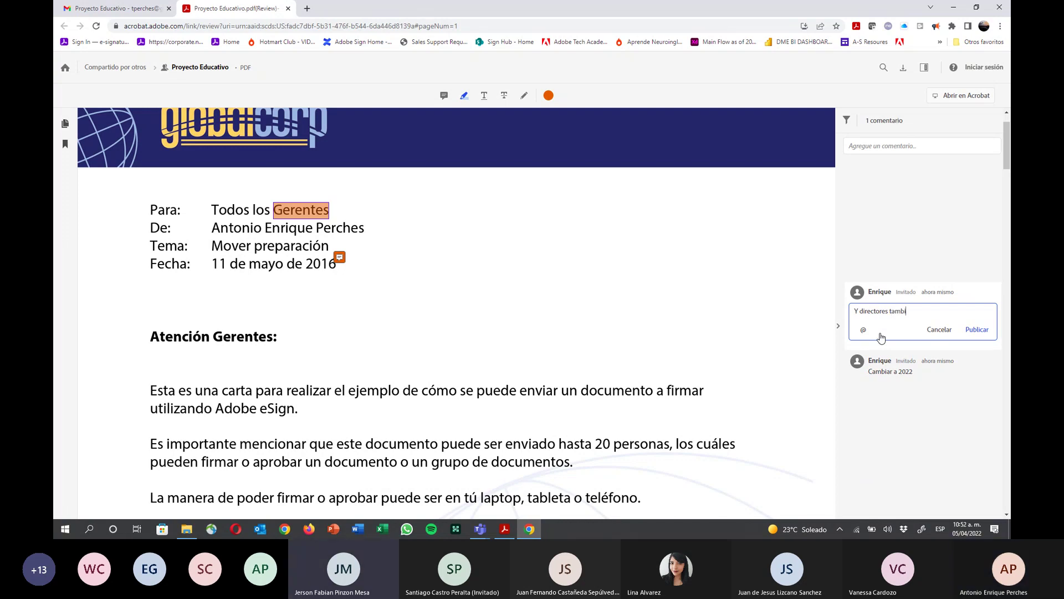
{"action": "type", "text": "én"}
{"action": "left_click", "coordinate": [977, 330]}
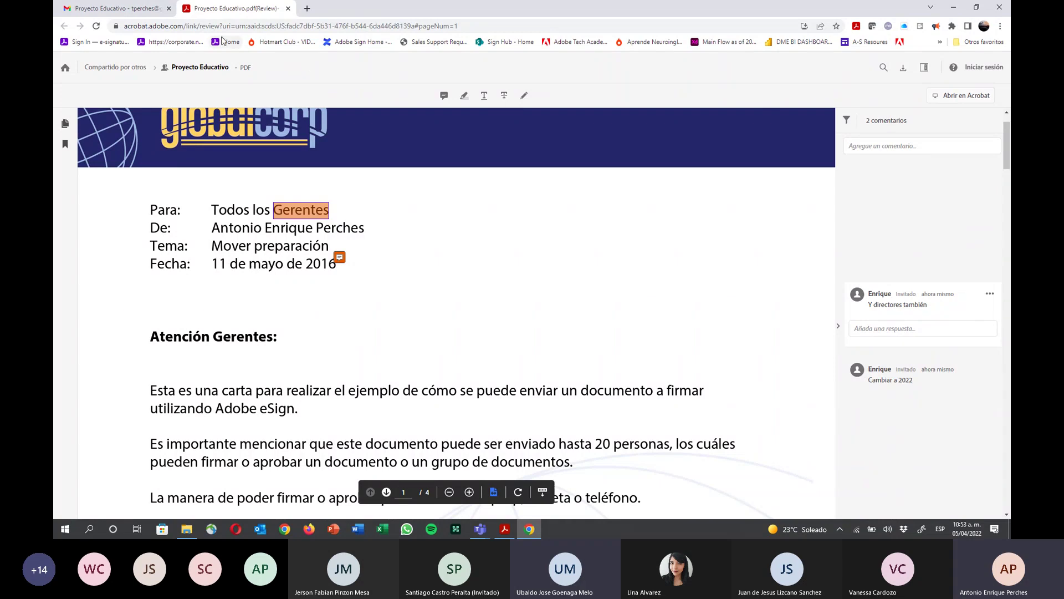
Switch to Acrobat, close Proyecto Educativo, and reopen it from the files shared by you
{"action": "left_click", "coordinate": [505, 529]}
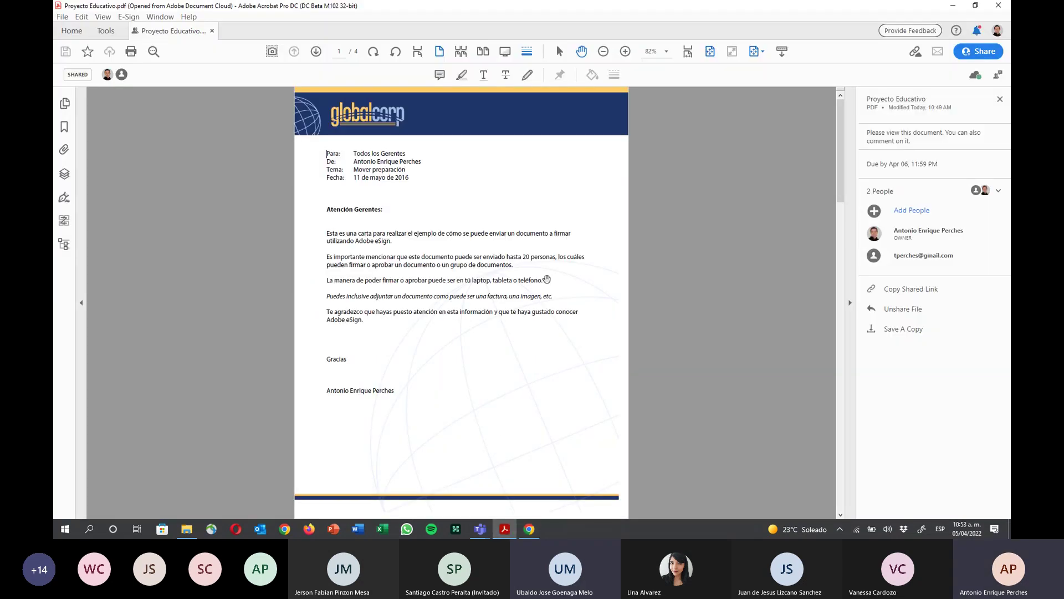
{"action": "left_click", "coordinate": [1000, 100]}
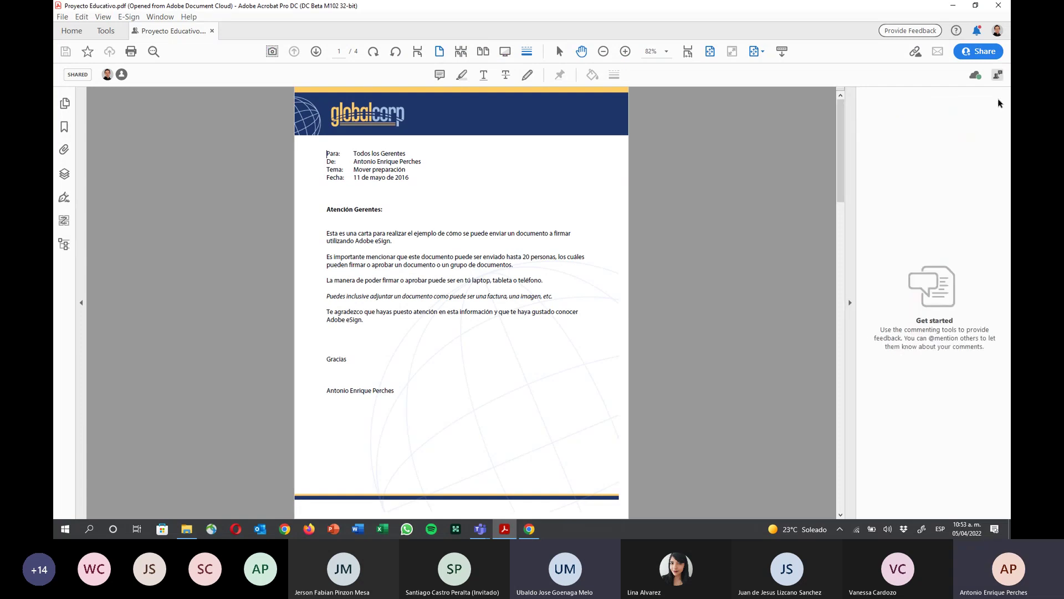
{"action": "left_click", "coordinate": [211, 32]}
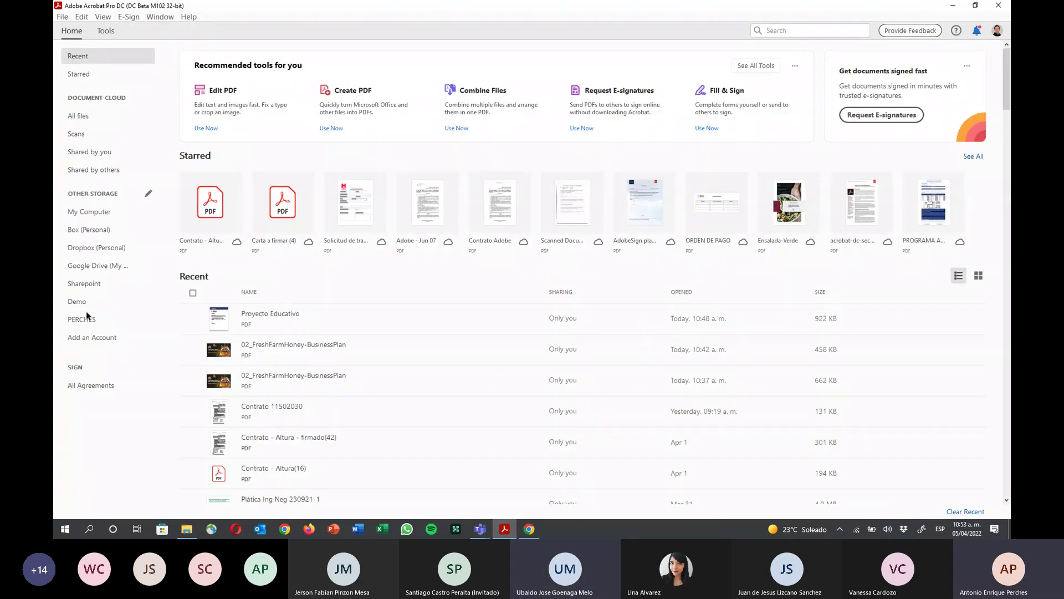
{"action": "left_click", "coordinate": [93, 157]}
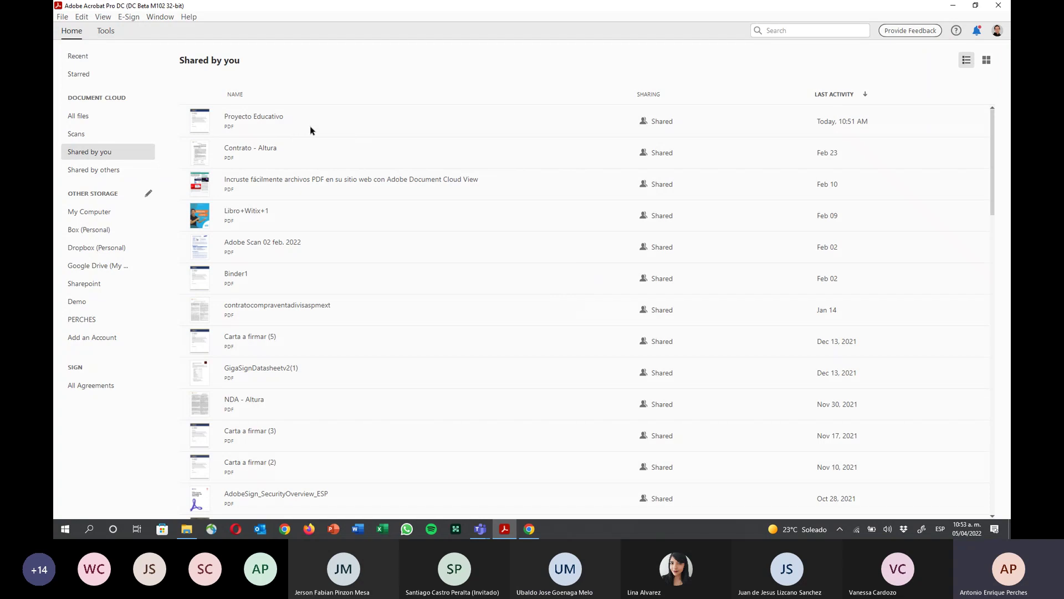
{"action": "left_click", "coordinate": [317, 123]}
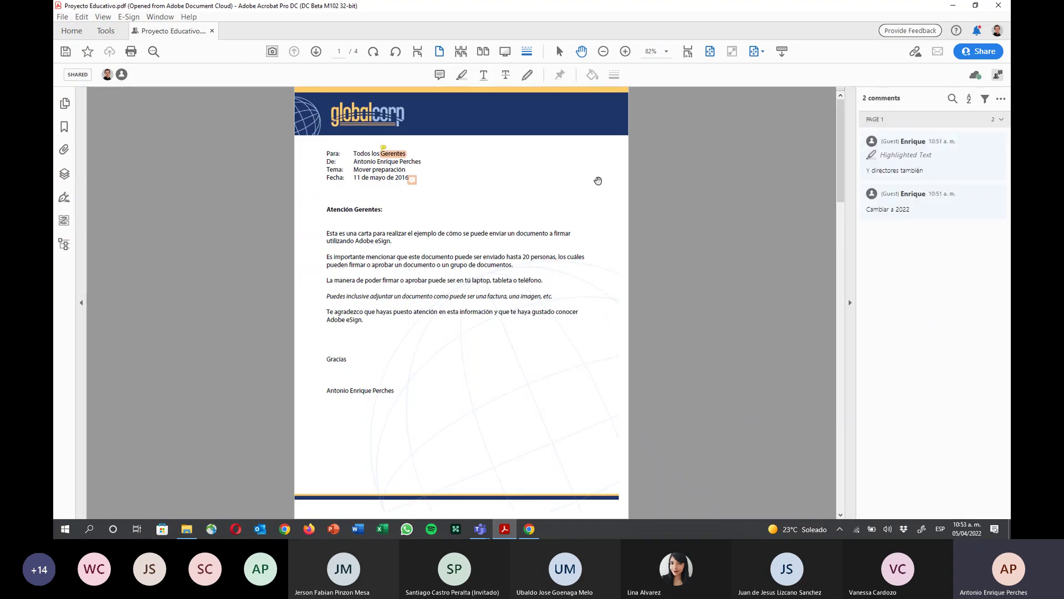
Examine the guest reviewer's comments on "Gerentes" and on the date in Proyecto Educativo
{"action": "mouse_move", "coordinate": [400, 158]}
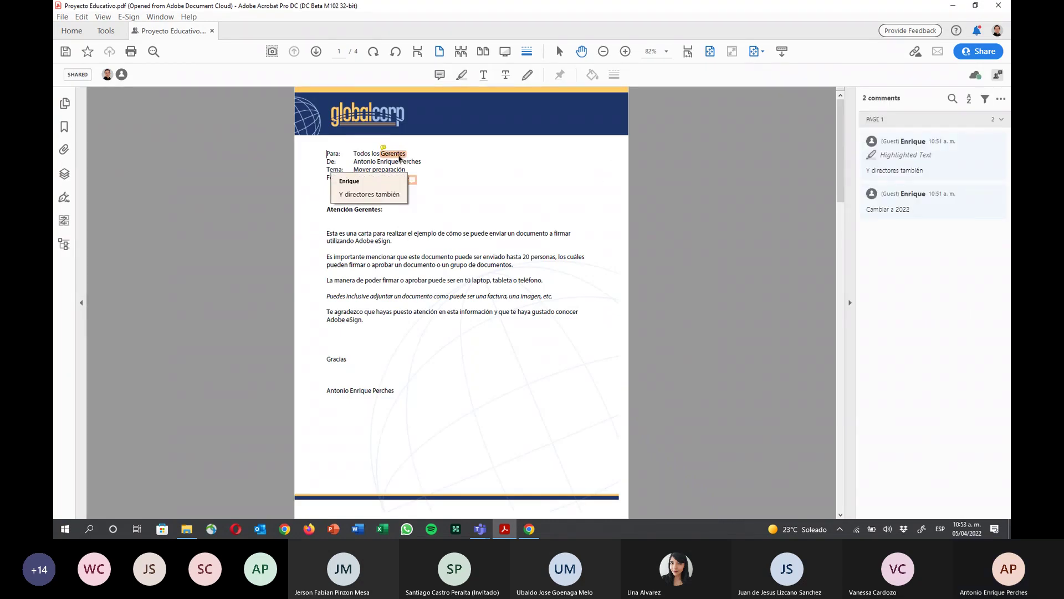
{"action": "mouse_move", "coordinate": [411, 179]}
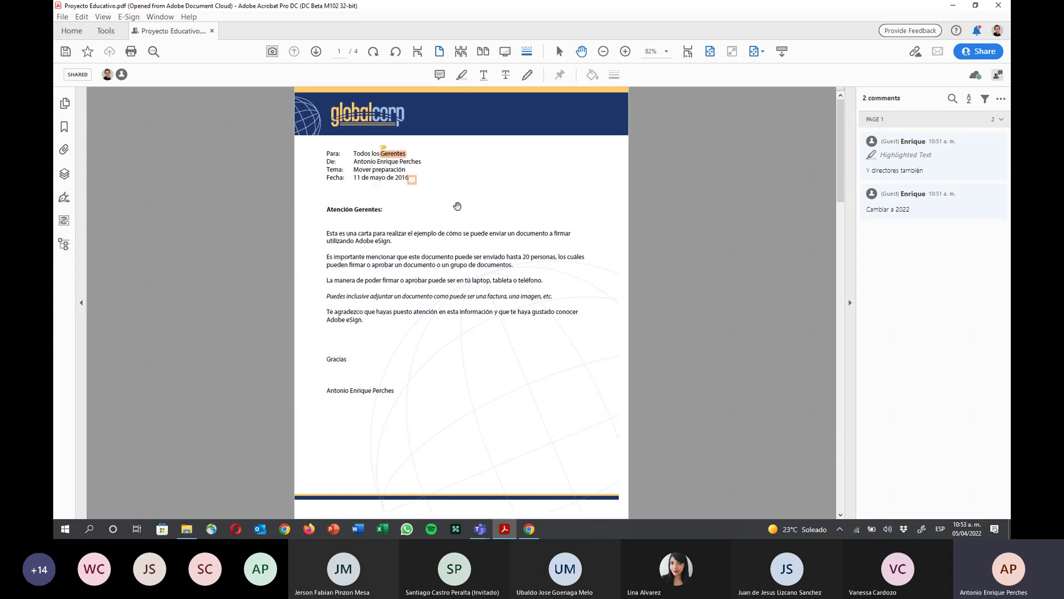
{"action": "double_click", "coordinate": [402, 178]}
Open Adobe Scan 23 de dic de 2021 from the files shared by others and inspect its highlight and pencil comments
{"action": "left_click", "coordinate": [82, 35]}
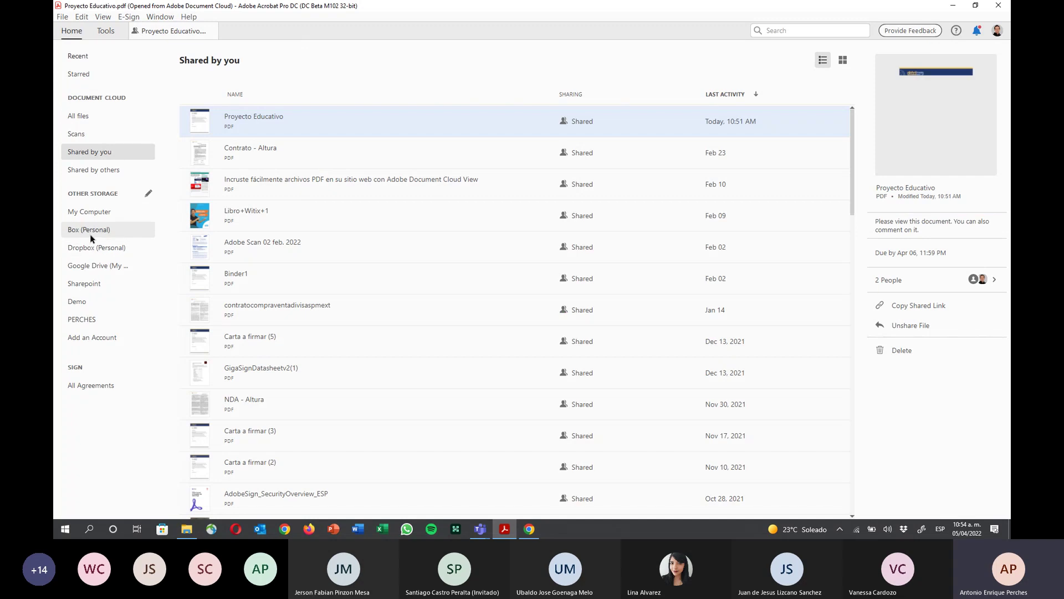
{"action": "left_click", "coordinate": [107, 171]}
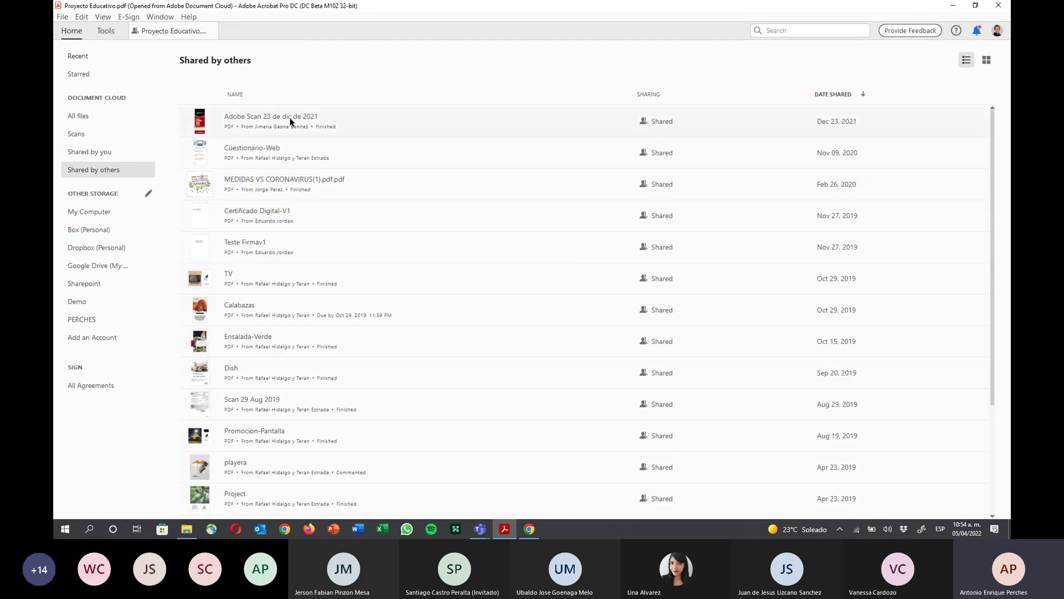
{"action": "left_click", "coordinate": [324, 125]}
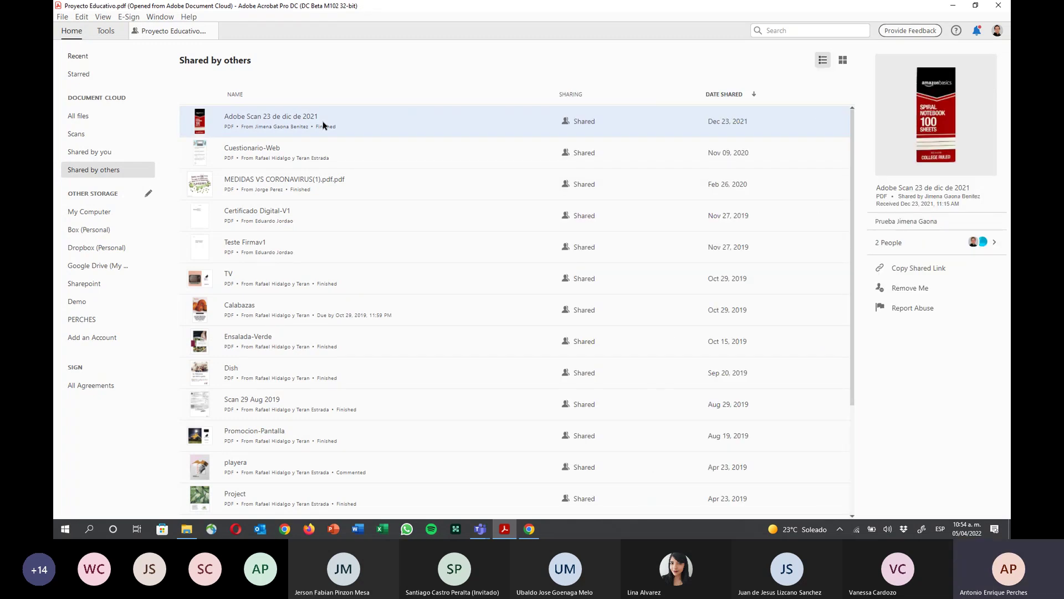
{"action": "double_click", "coordinate": [324, 125]}
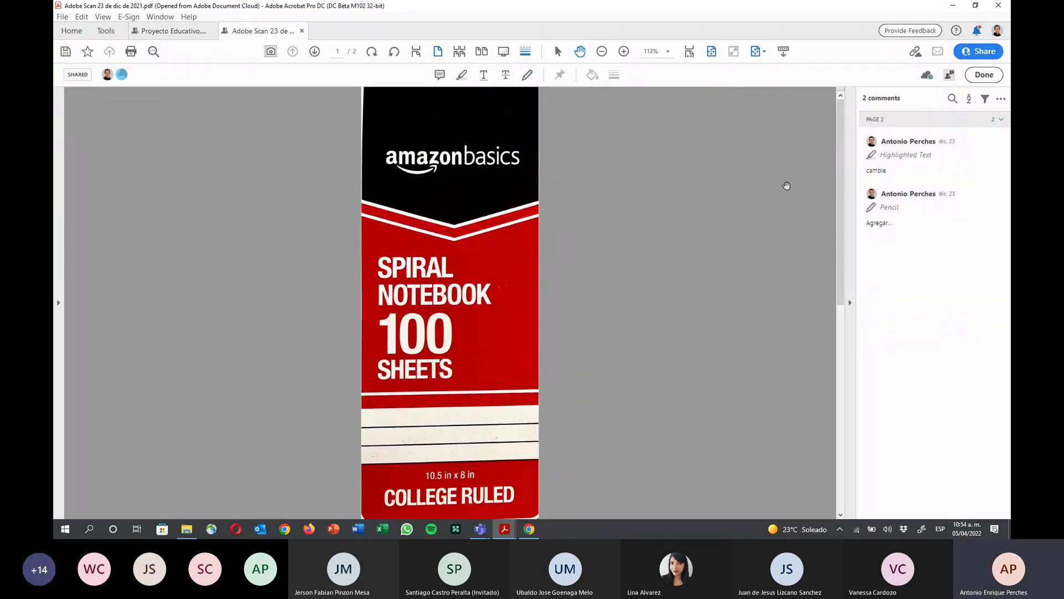
{"action": "left_click", "coordinate": [878, 172]}
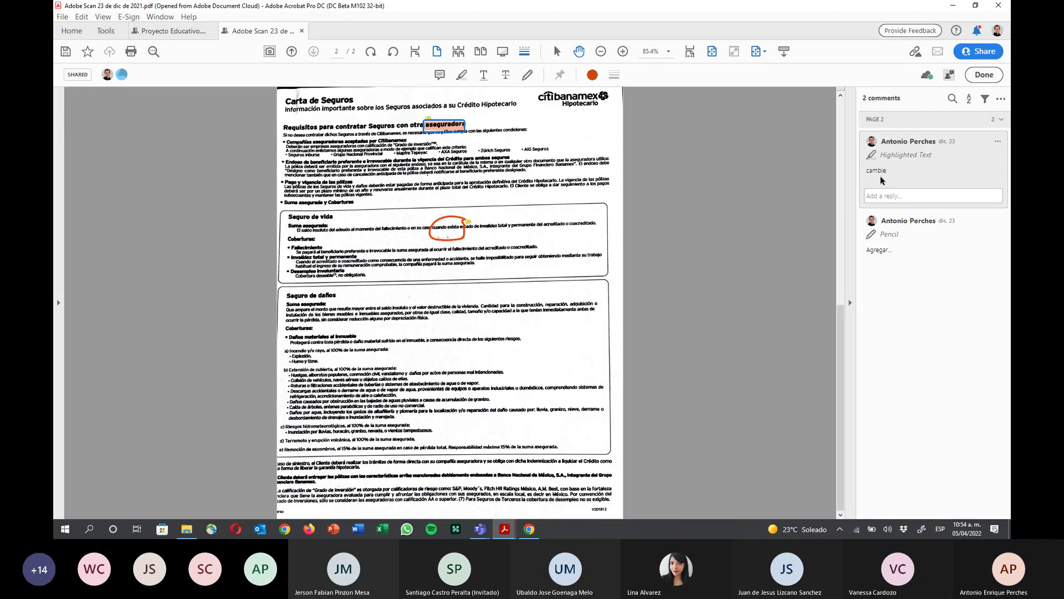
{"action": "left_click", "coordinate": [898, 240]}
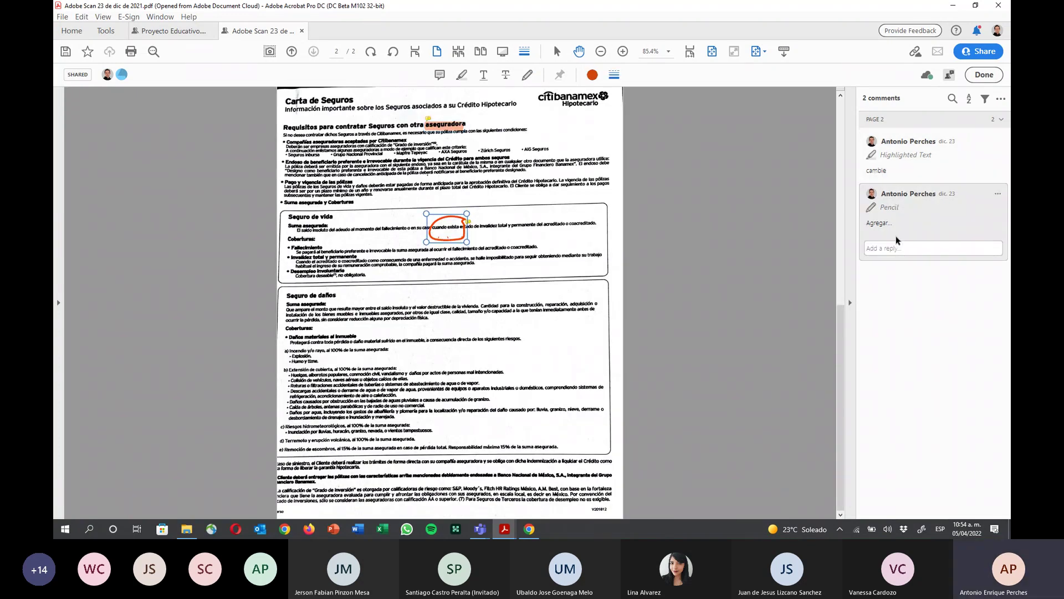
Open the 5.-OCR folder in File Explorer, and close the open shared documents in Acrobat
{"action": "left_click", "coordinate": [77, 36]}
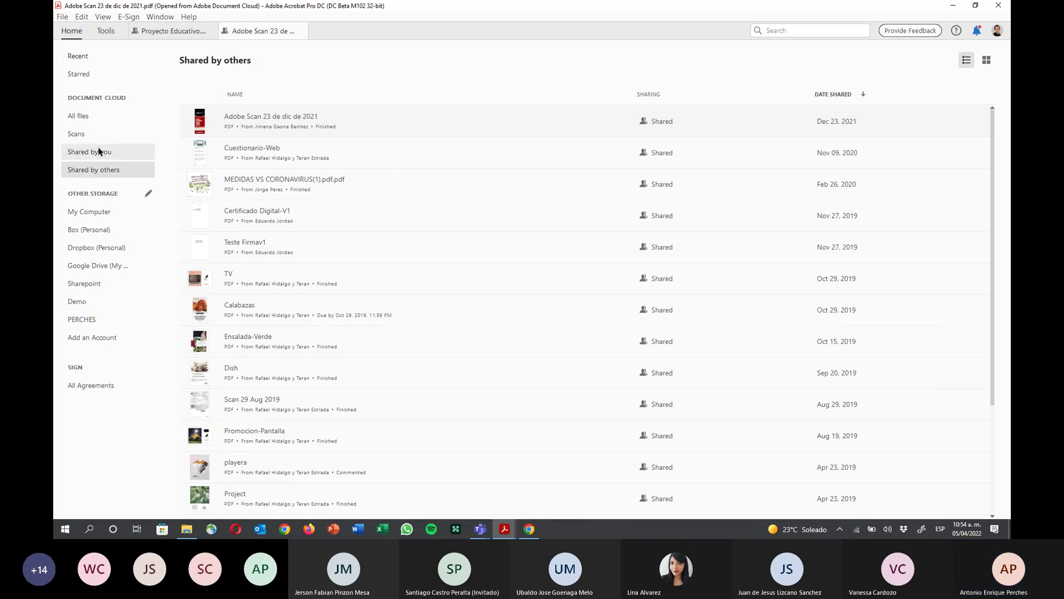
{"action": "left_click", "coordinate": [187, 530]}
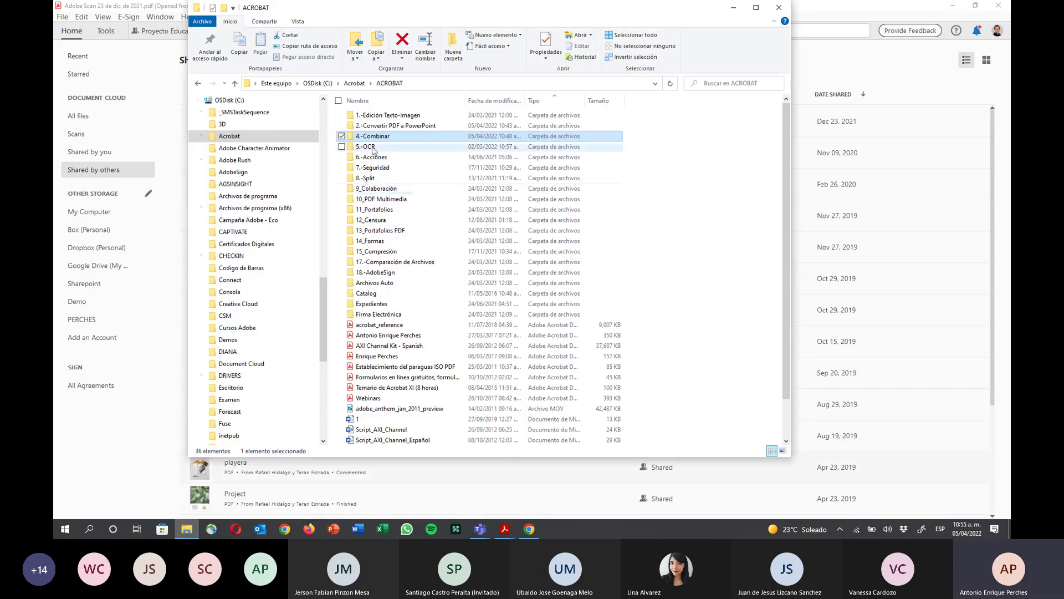
{"action": "double_click", "coordinate": [369, 147]}
{"action": "left_click", "coordinate": [139, 135]}
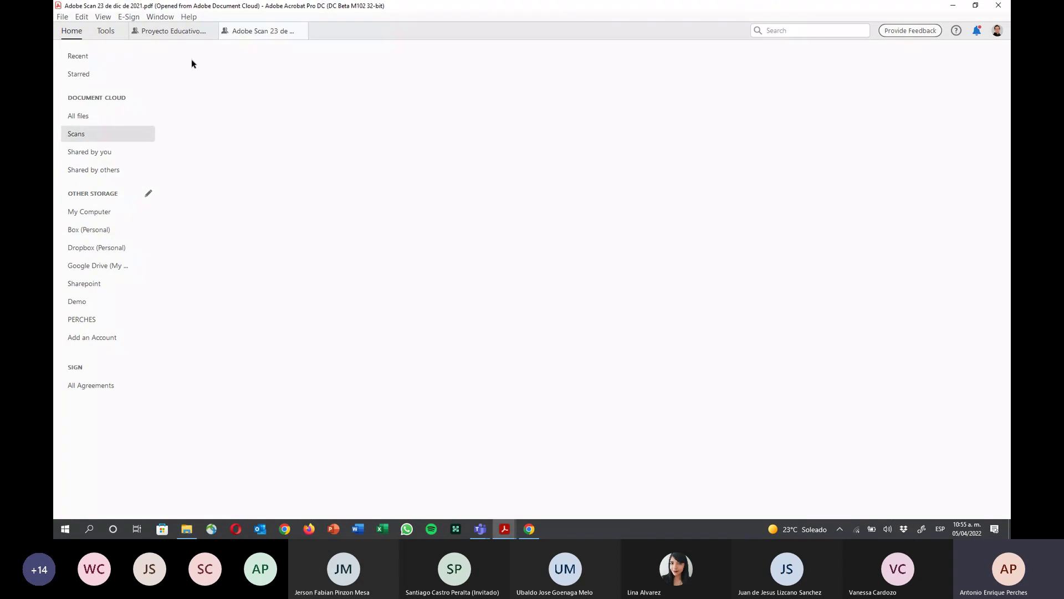
{"action": "left_click", "coordinate": [213, 31]}
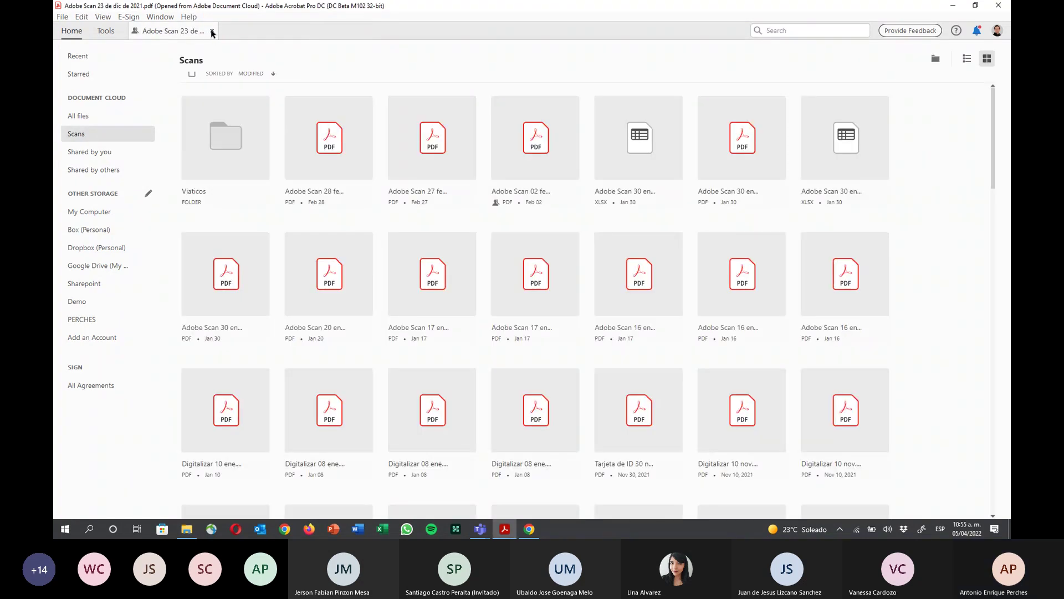
Switch to File Explorer, open the 012 TIF scan in Photos, and examine its text up close
{"action": "left_click", "coordinate": [187, 529]}
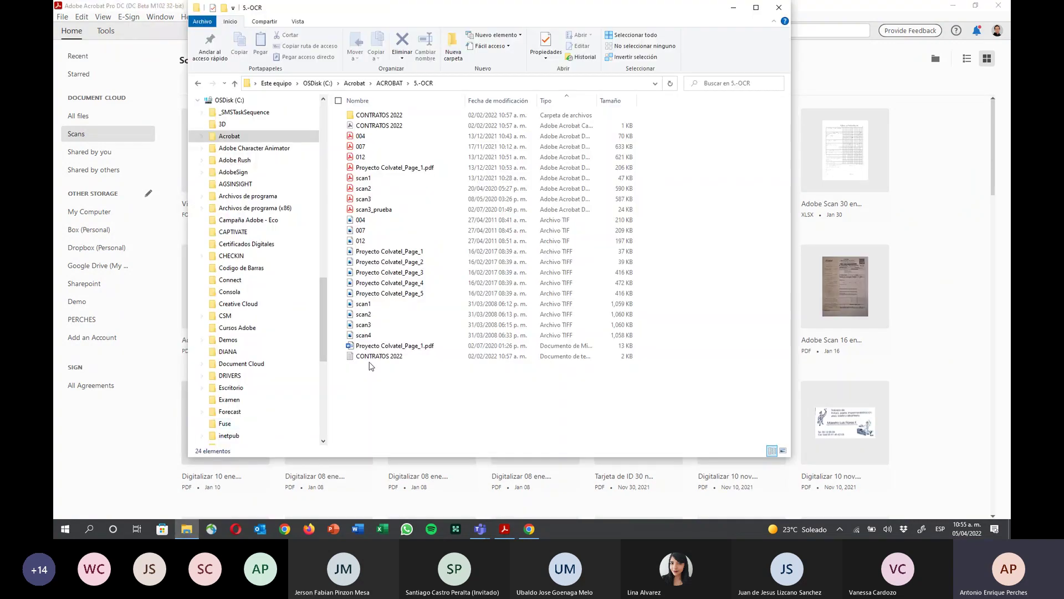
{"action": "double_click", "coordinate": [417, 240]}
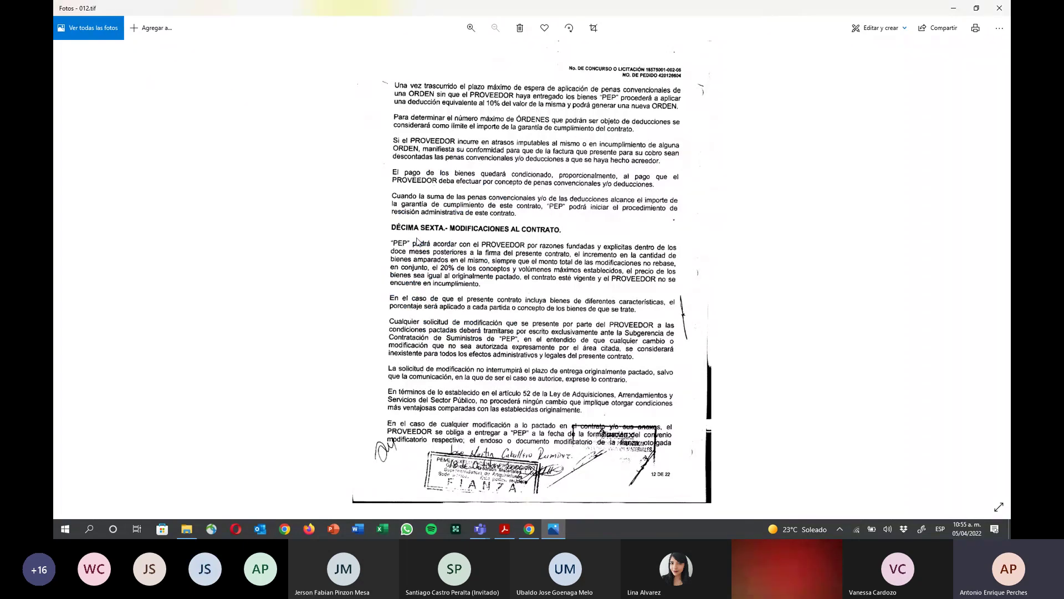
{"action": "key", "text": "alt+Tab"}
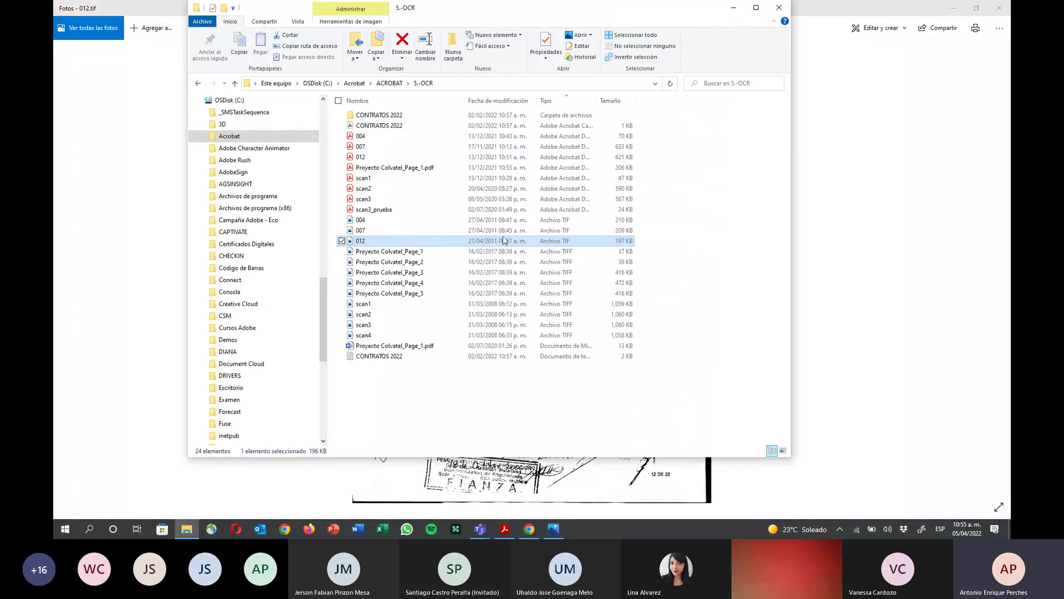
{"action": "double_click", "coordinate": [620, 244]}
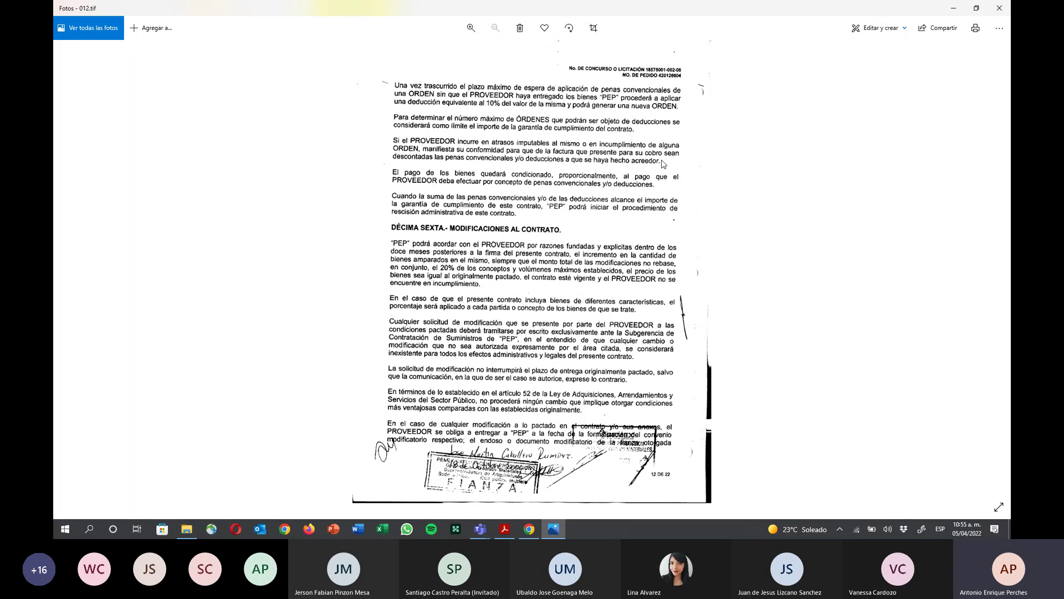
{"action": "scroll", "coordinate": [663, 163], "scroll_direction": "up", "scroll_amount": 5}
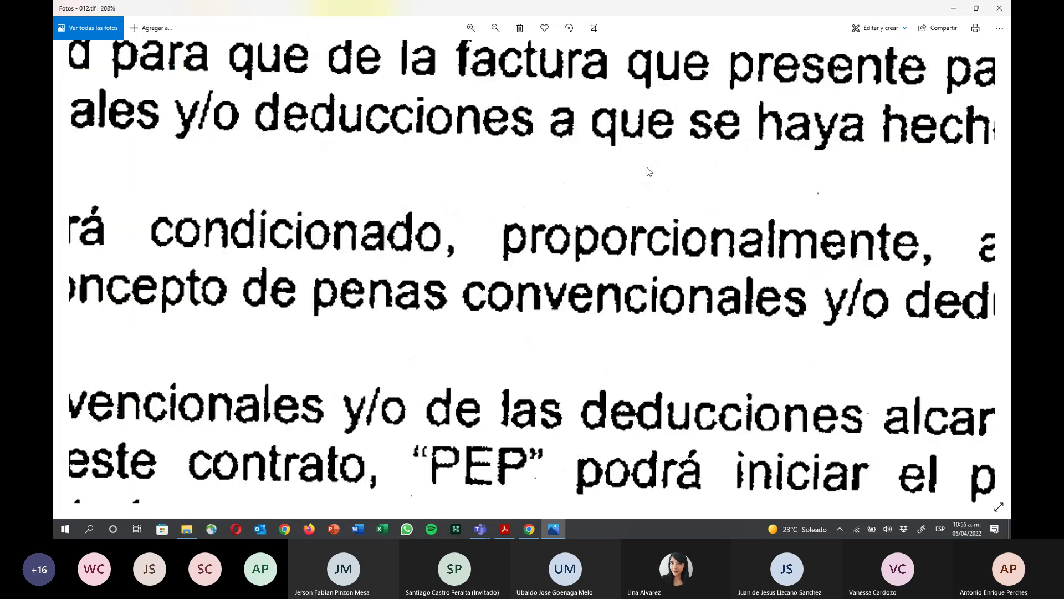
Close the 012 scan in Photos and the 5.-OCR File Explorer window to return to Acrobat
{"action": "scroll", "coordinate": [649, 172], "scroll_direction": "down", "scroll_amount": 5}
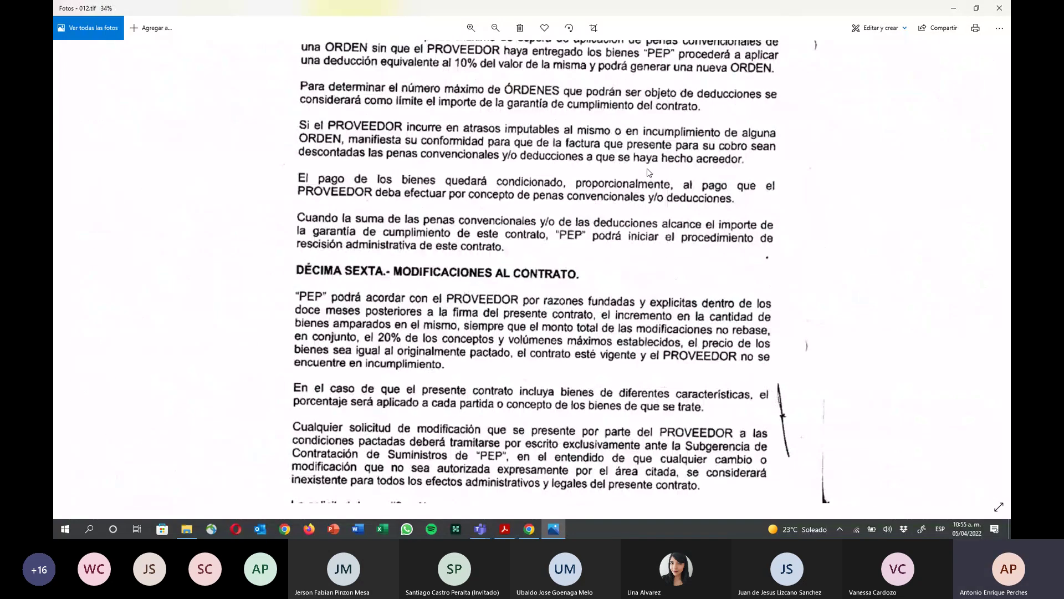
{"action": "left_click", "coordinate": [1000, 8]}
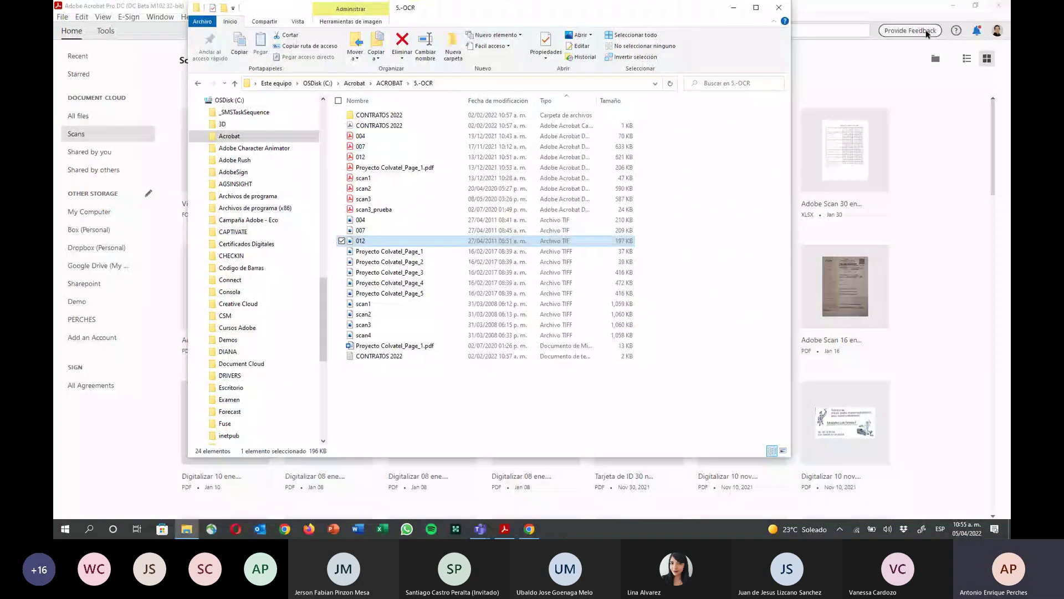
{"action": "left_click", "coordinate": [779, 7]}
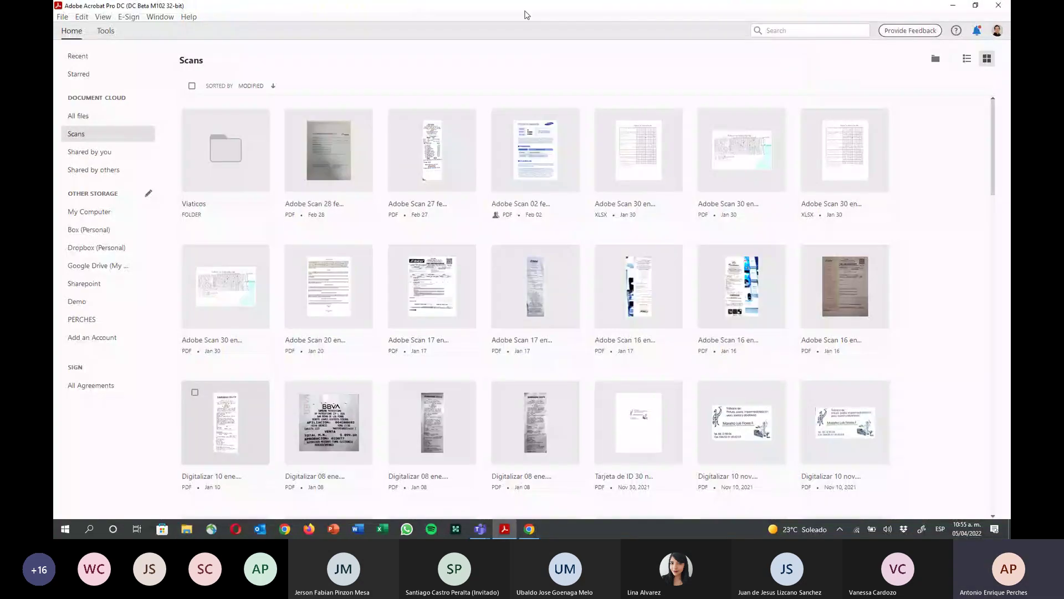
Review the supported source formats and create a PDF from the 012 TIF file in the 5.-OCR folder
{"action": "left_click", "coordinate": [62, 17]}
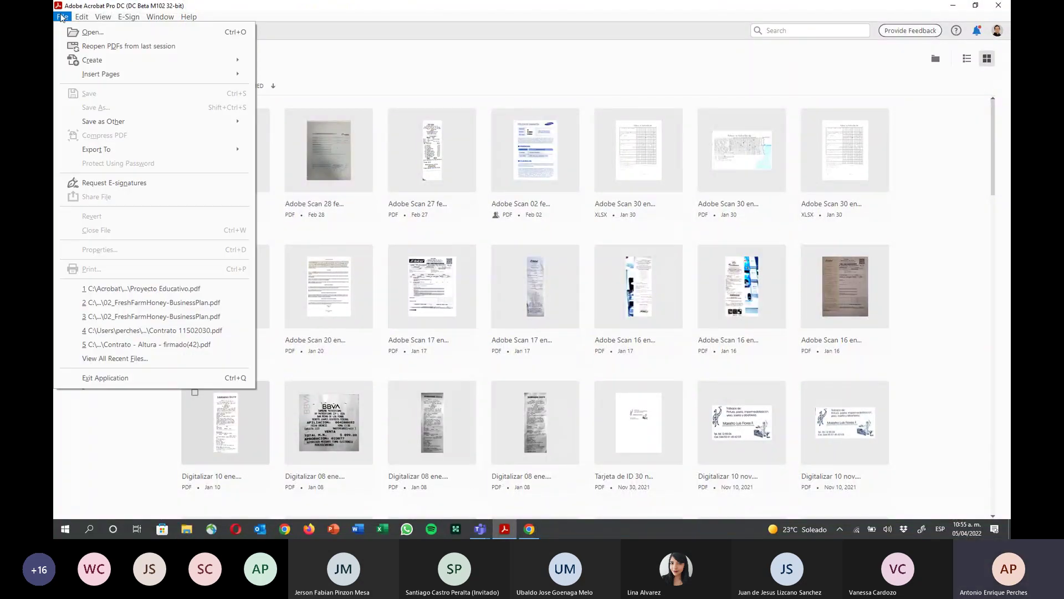
{"action": "mouse_move", "coordinate": [87, 66]}
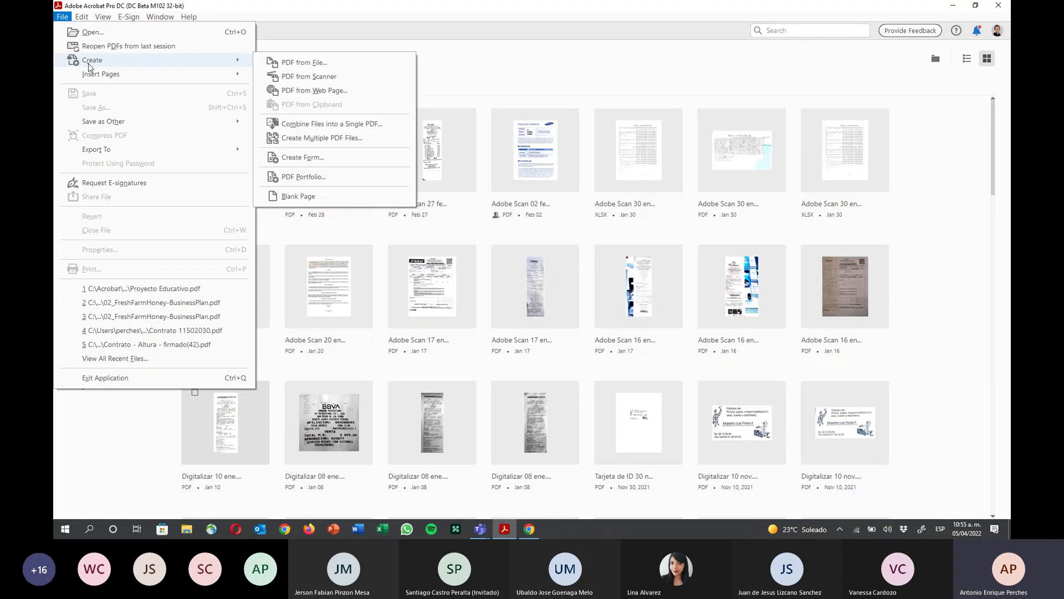
{"action": "left_click", "coordinate": [312, 62]}
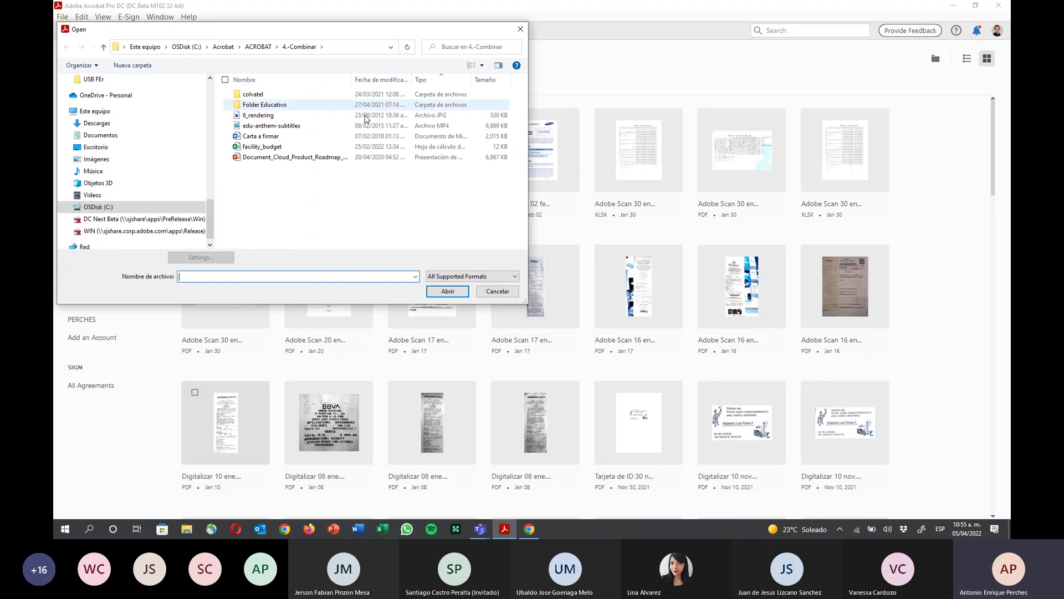
{"action": "left_click", "coordinate": [492, 279]}
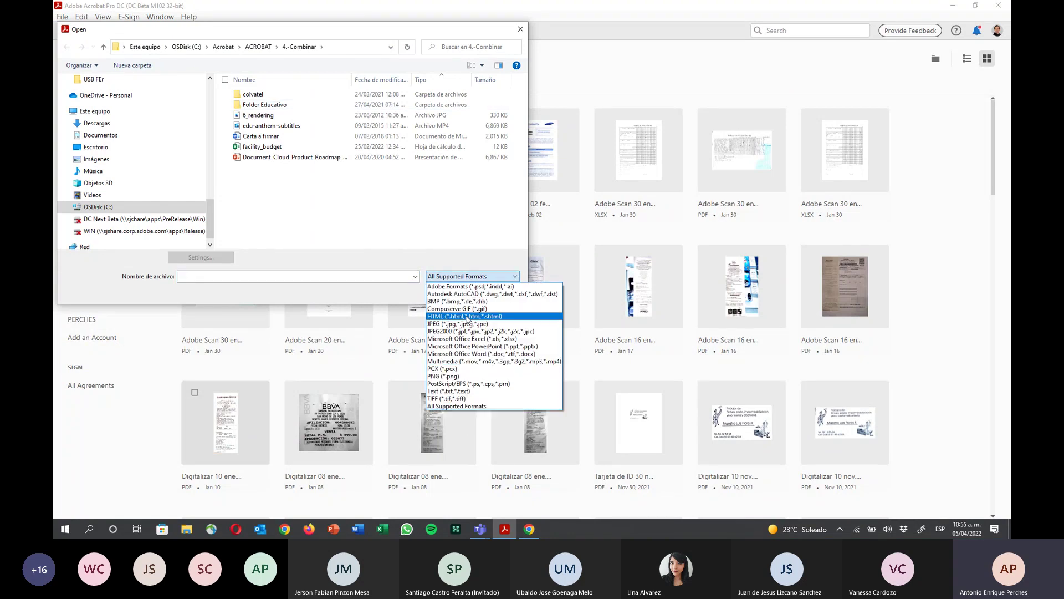
{"action": "left_click", "coordinate": [445, 253]}
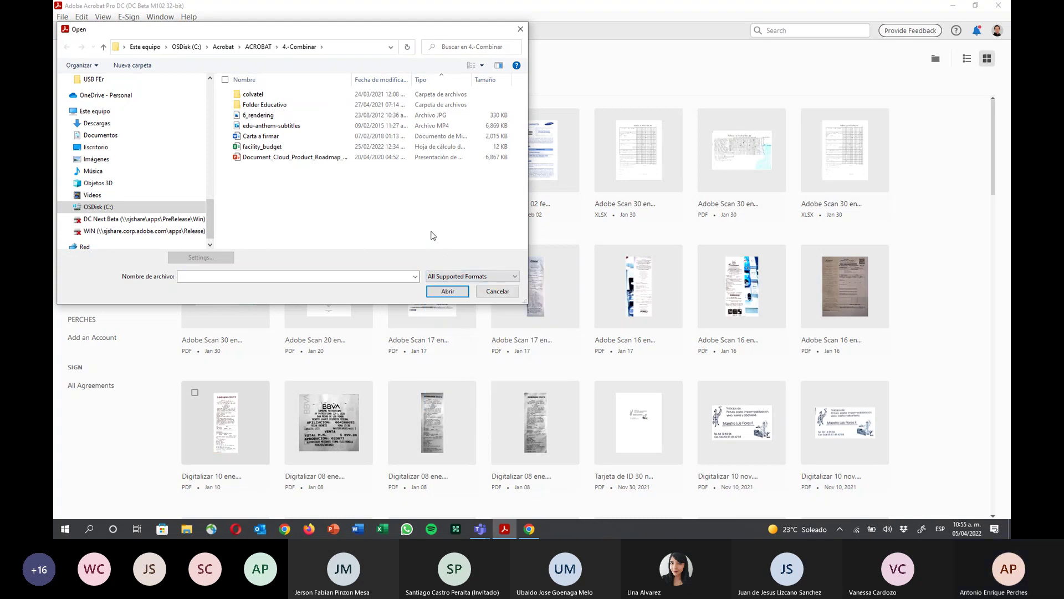
{"action": "left_click", "coordinate": [259, 47]}
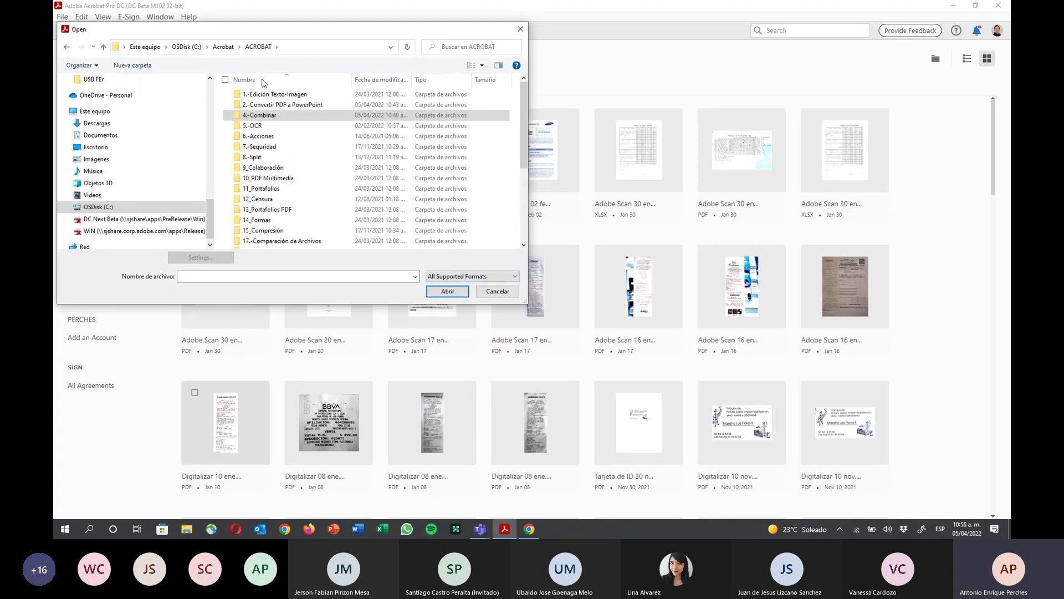
{"action": "double_click", "coordinate": [261, 134]}
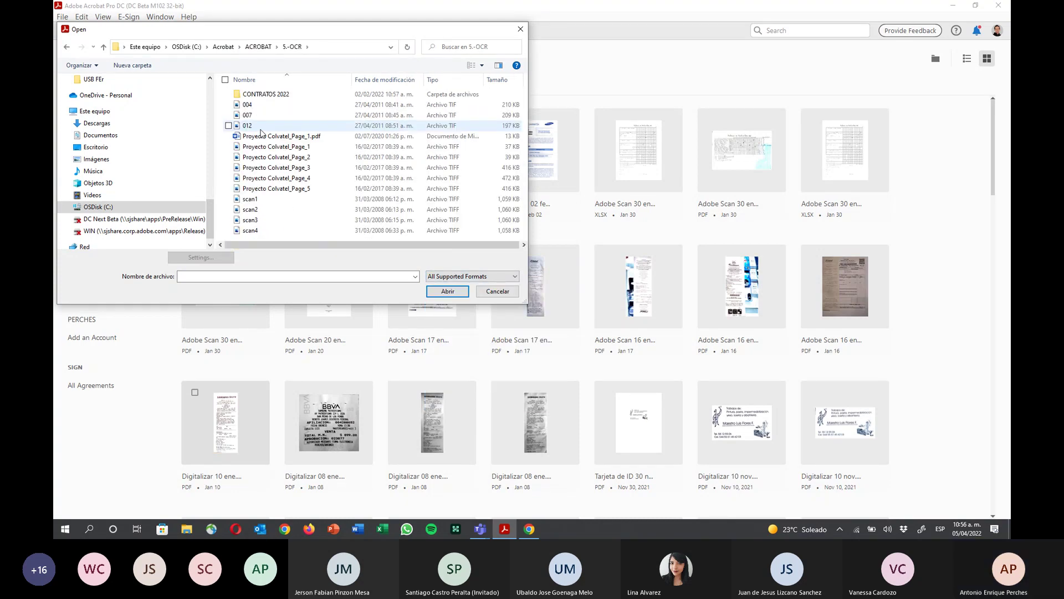
{"action": "double_click", "coordinate": [262, 133]}
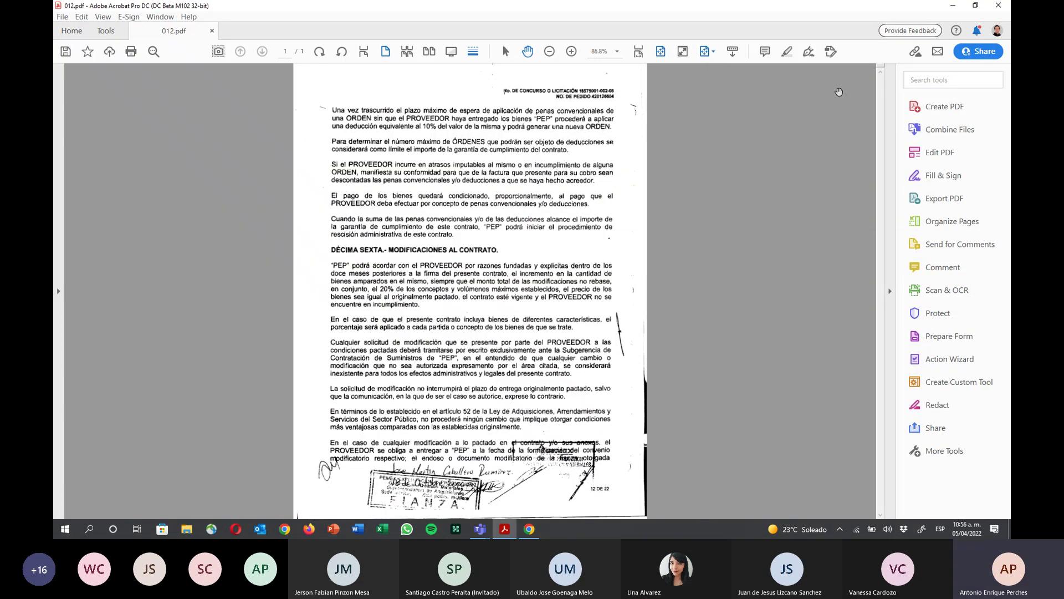
Search the tools for "ocr" and examine the scanned text of 012.pdf up close
{"action": "left_click", "coordinate": [935, 82]}
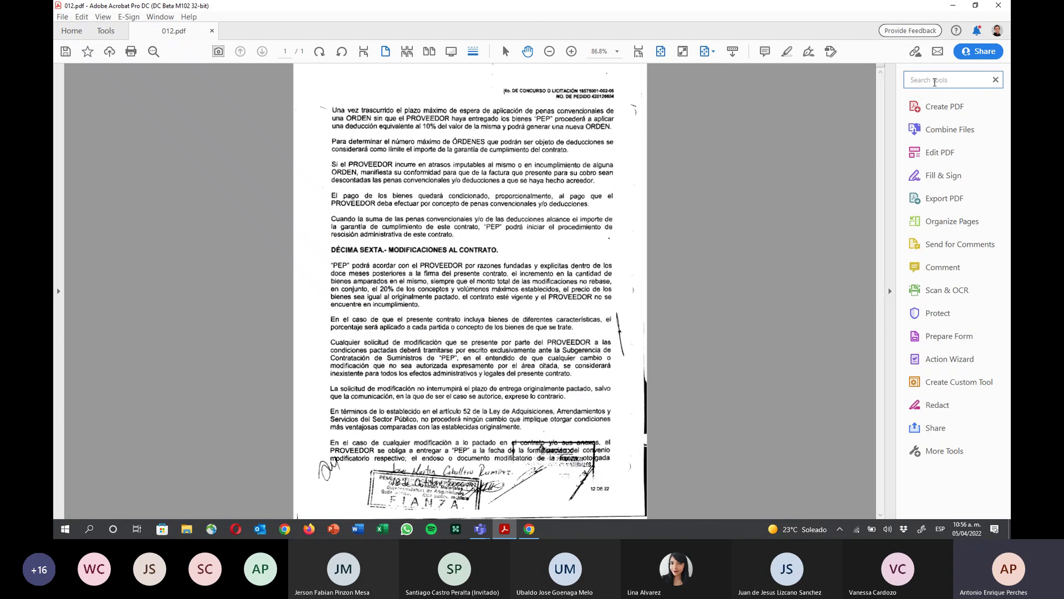
{"action": "type", "text": "ocr"}
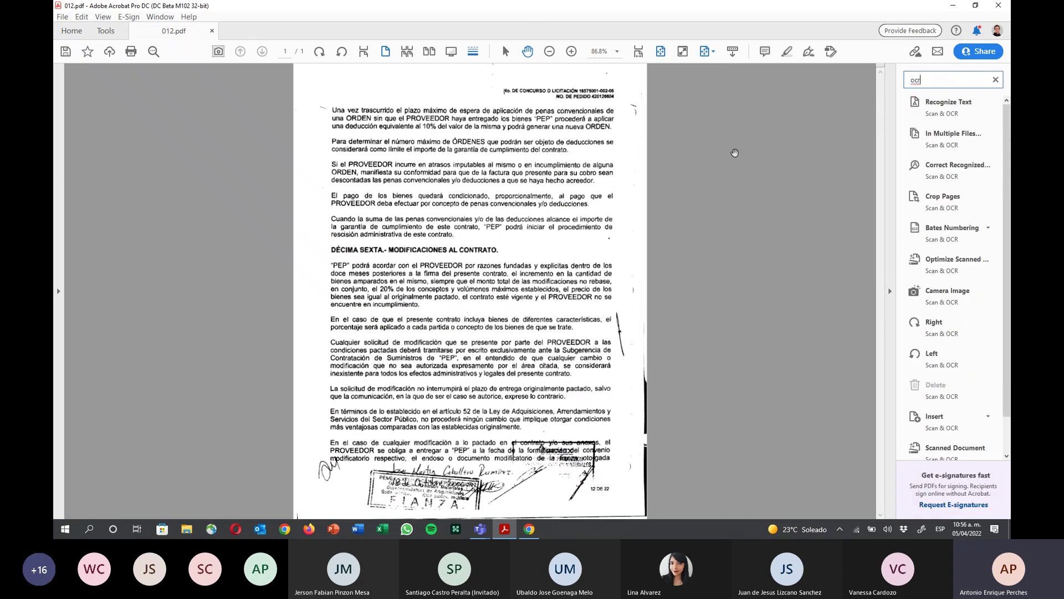
{"action": "left_click", "coordinate": [571, 51]}
{"action": "left_click", "coordinate": [571, 51]}
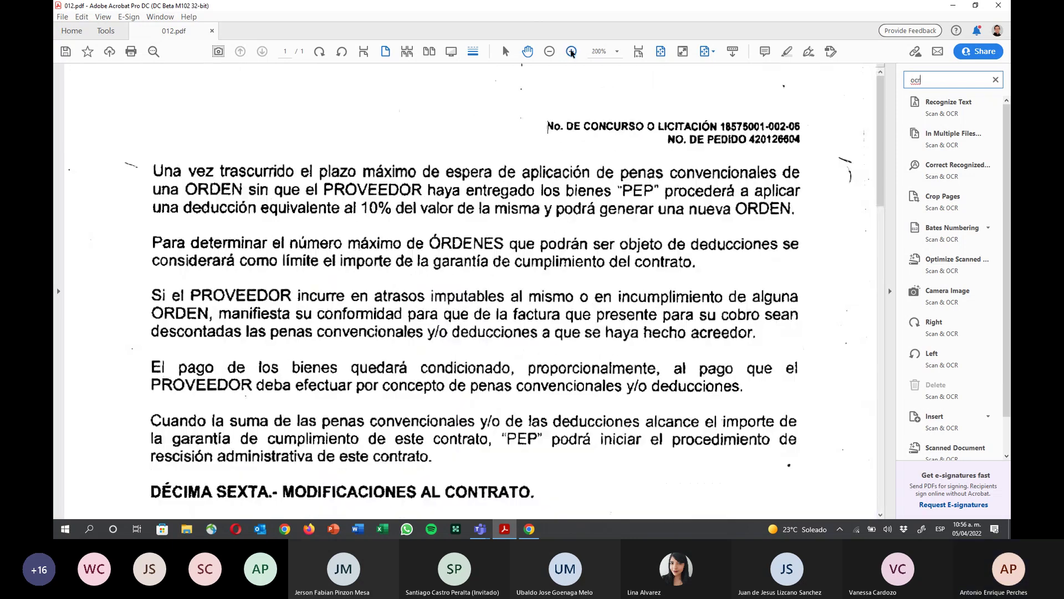
{"action": "scroll", "coordinate": [578, 411], "scroll_direction": "up", "scroll_amount": 3}
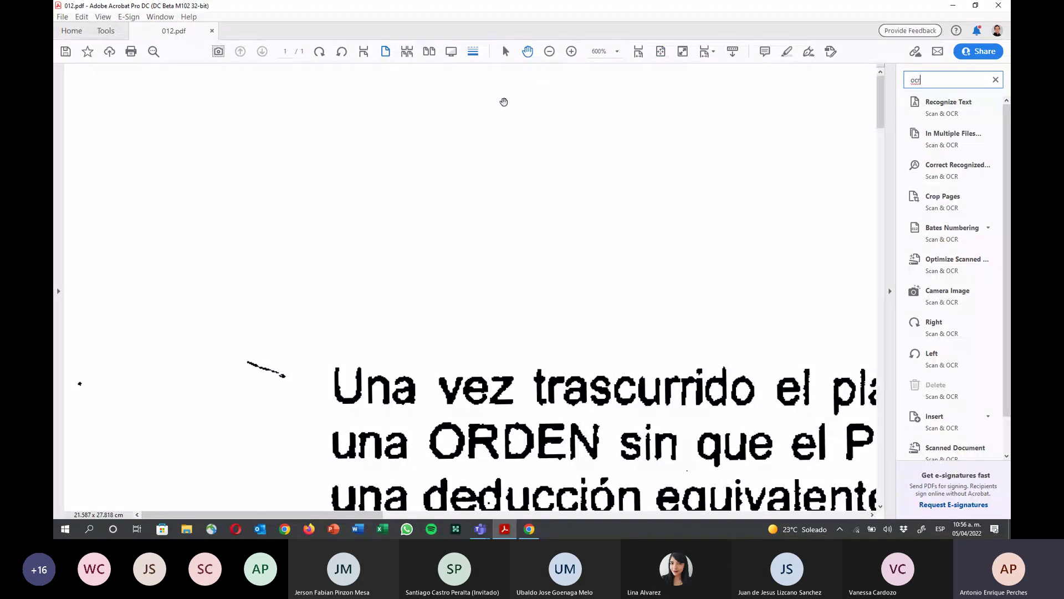
{"action": "left_click", "coordinate": [550, 51]}
{"action": "left_click", "coordinate": [550, 51]}
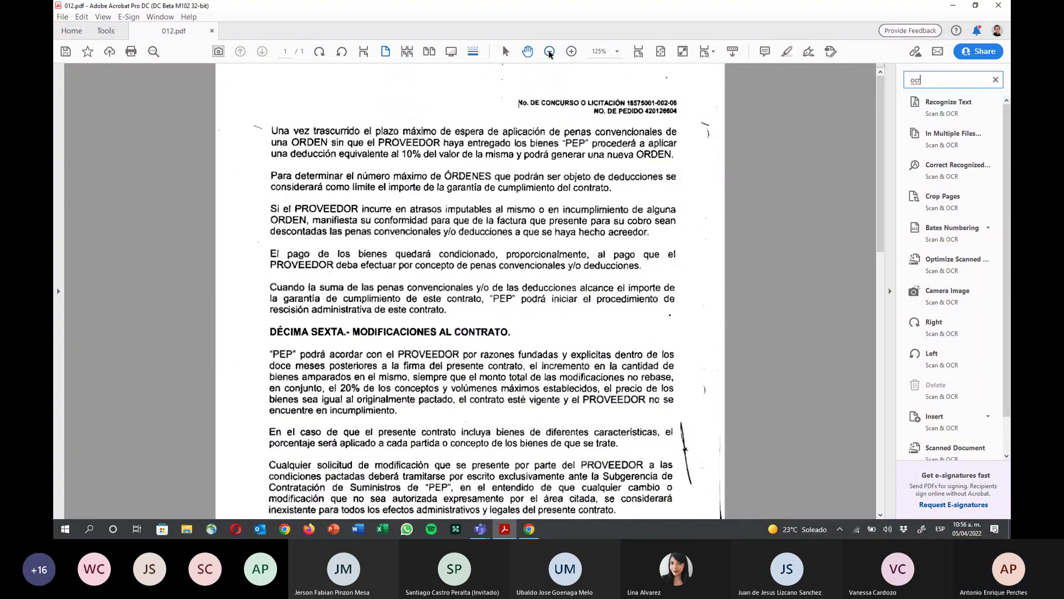
{"action": "left_click", "coordinate": [550, 53]}
{"action": "left_click", "coordinate": [550, 53]}
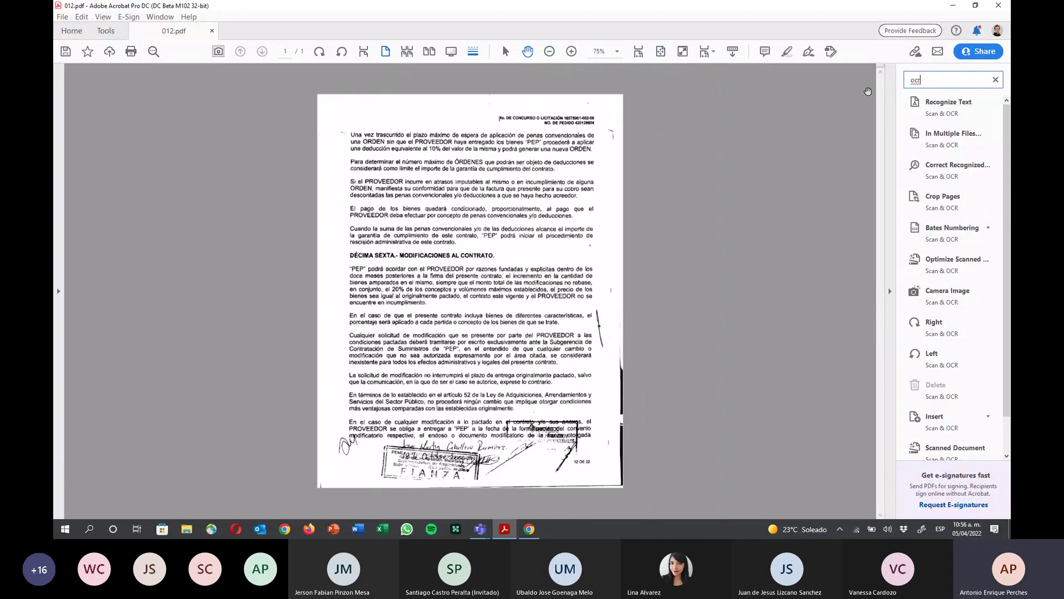
Run Recognize Text on the current page of 012.pdf with the language set to Spanish
{"action": "left_click", "coordinate": [931, 102]}
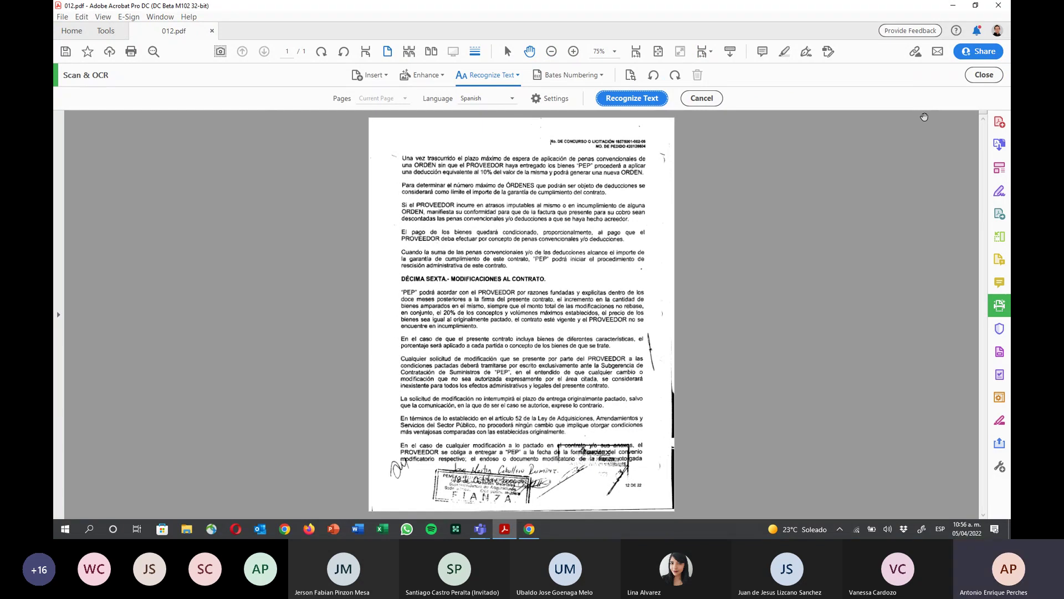
{"action": "left_click", "coordinate": [513, 99]}
{"action": "left_click", "coordinate": [513, 102]}
{"action": "left_click", "coordinate": [631, 100]}
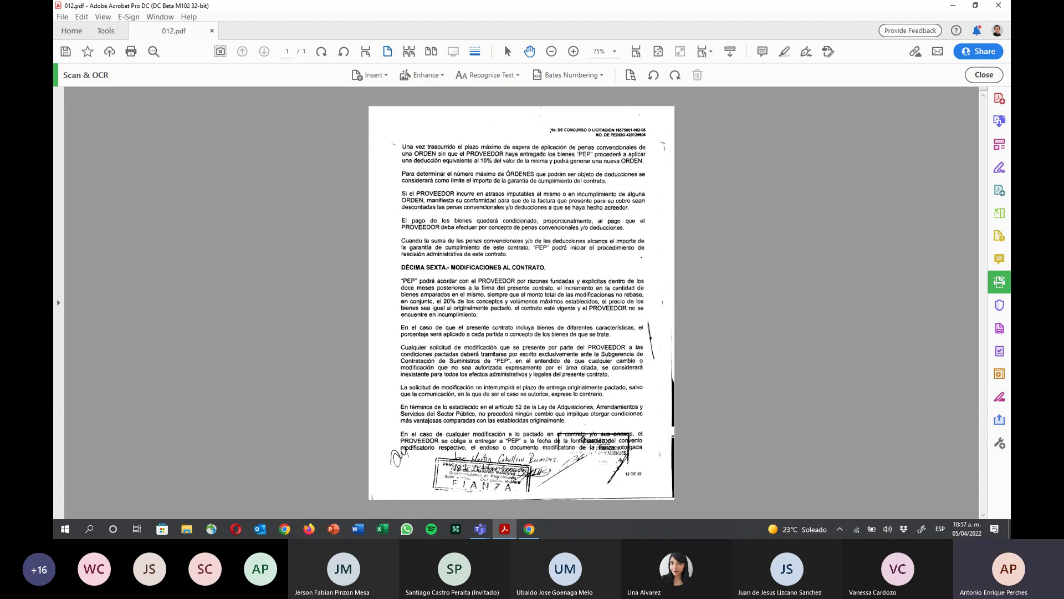
{"action": "mouse_move", "coordinate": [480, 529]}
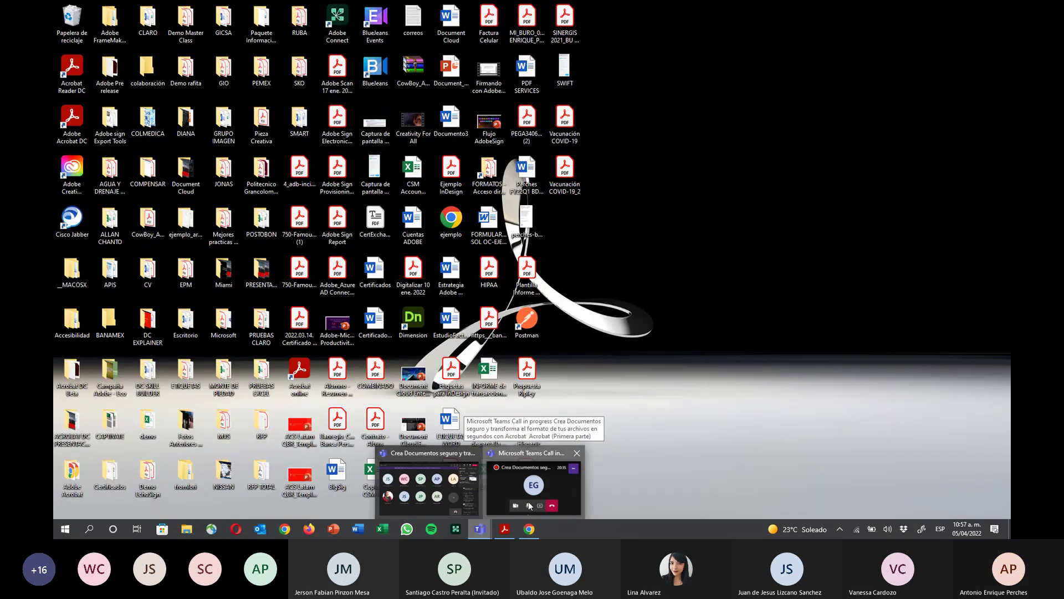
{"action": "left_click", "coordinate": [530, 505]}
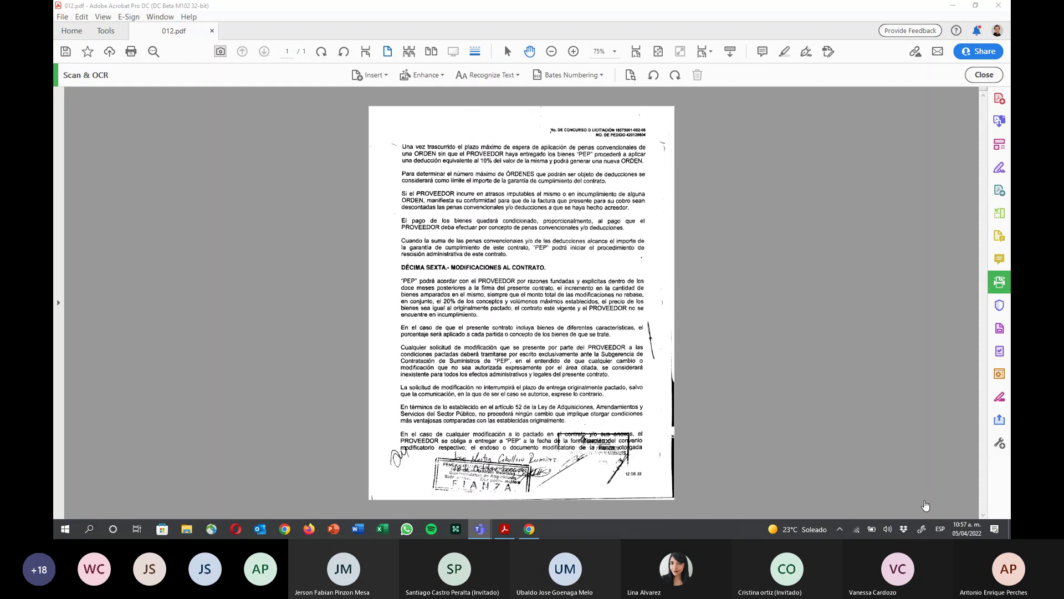
Select all the recognized text in 012.pdf and examine the selected letters of the first paragraph up close
{"action": "left_click", "coordinate": [573, 52]}
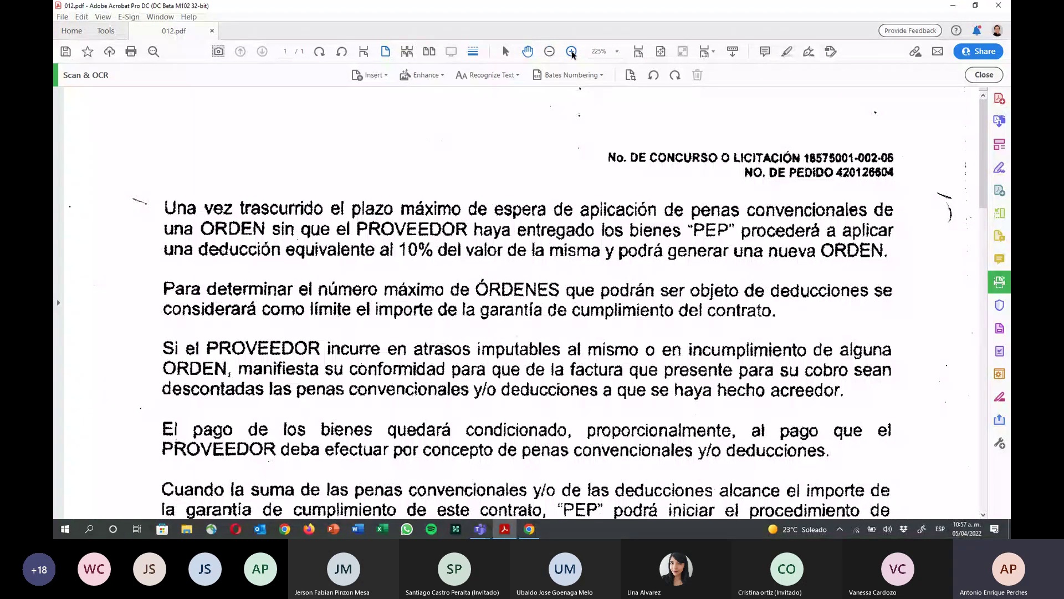
{"action": "key", "text": "ctrl+a"}
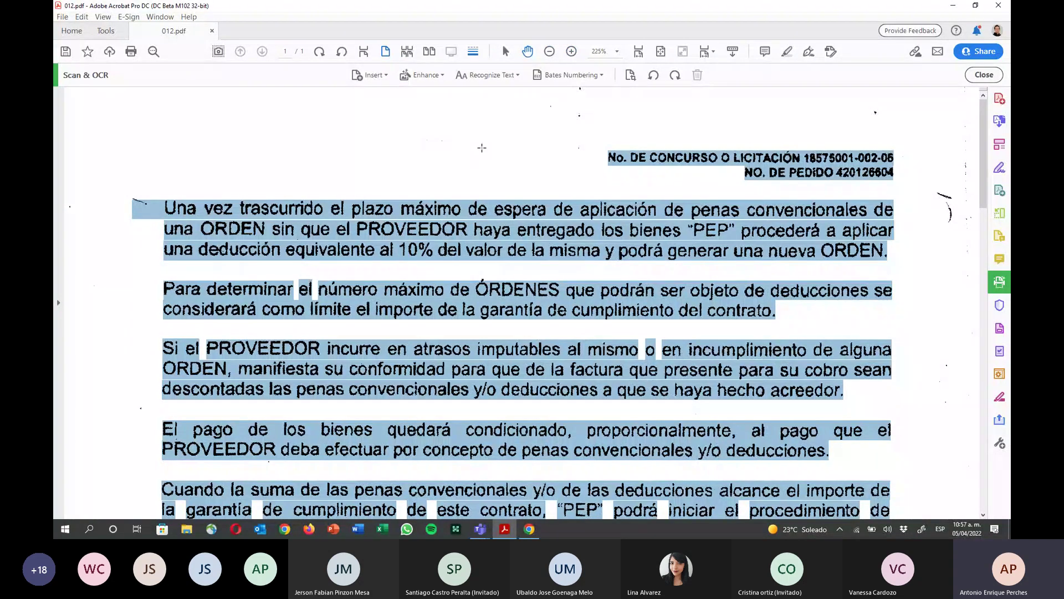
{"action": "left_click", "coordinate": [572, 51]}
{"action": "left_click", "coordinate": [571, 51]}
{"action": "left_click", "coordinate": [571, 52]}
{"action": "left_click", "coordinate": [572, 52]}
{"action": "left_click", "coordinate": [571, 51]}
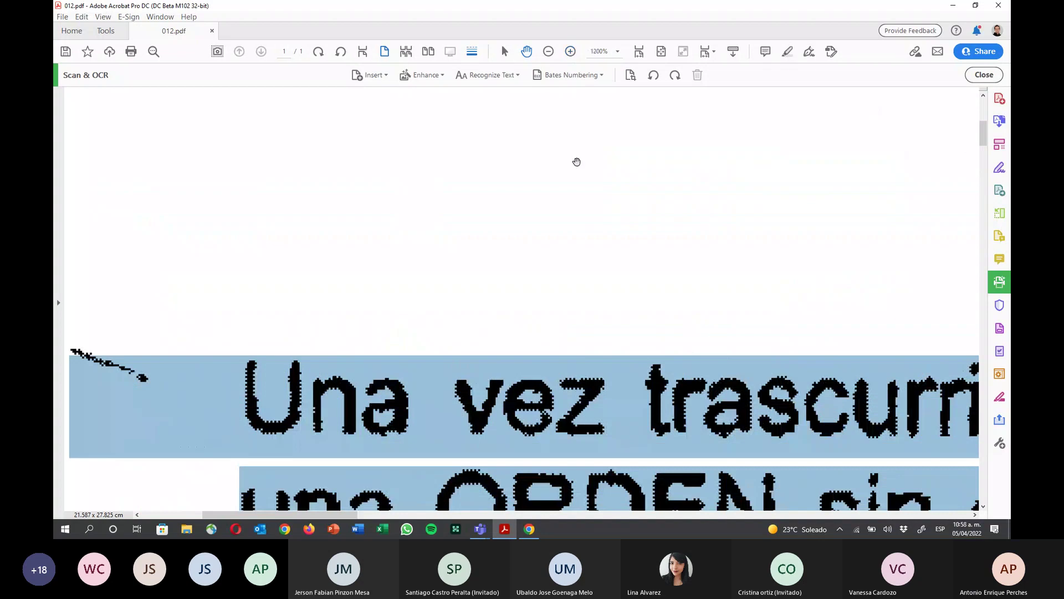
{"action": "scroll", "coordinate": [578, 167], "scroll_direction": "down", "scroll_amount": 1}
{"action": "scroll", "coordinate": [578, 167], "scroll_direction": "down", "scroll_amount": 3}
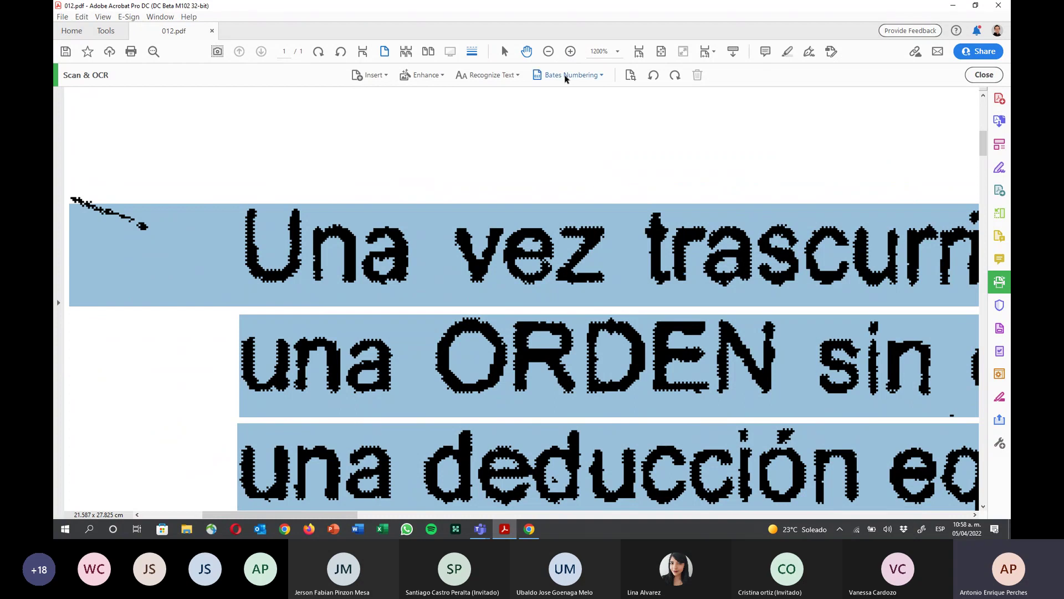
Check the selected text across the page at 125% and clear the selection
{"action": "left_click", "coordinate": [549, 51]}
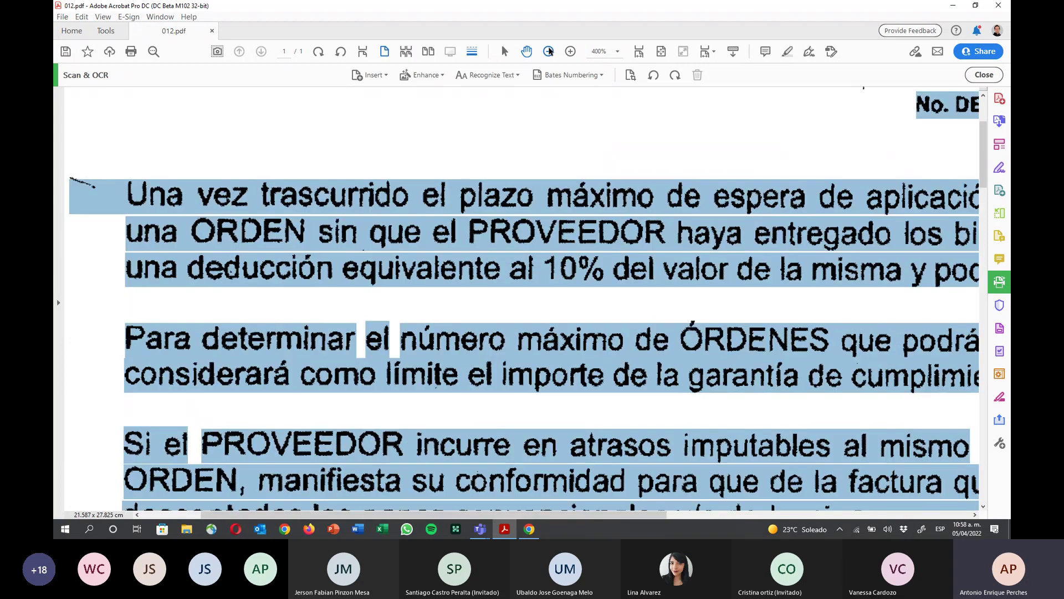
{"action": "left_click", "coordinate": [549, 51]}
{"action": "left_click", "coordinate": [548, 51]}
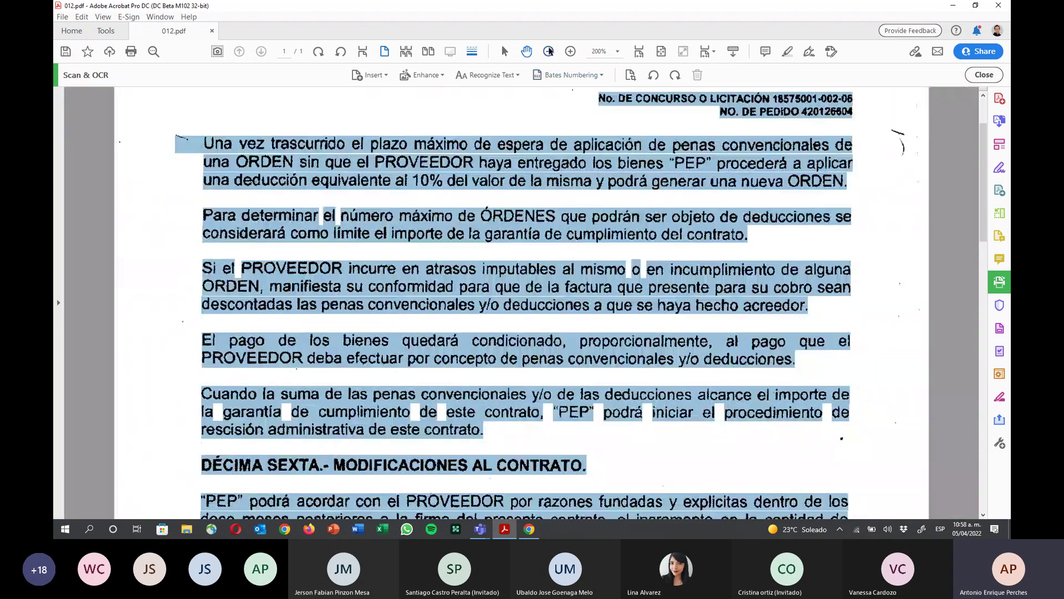
{"action": "left_click", "coordinate": [549, 51]}
{"action": "left_click", "coordinate": [548, 51]}
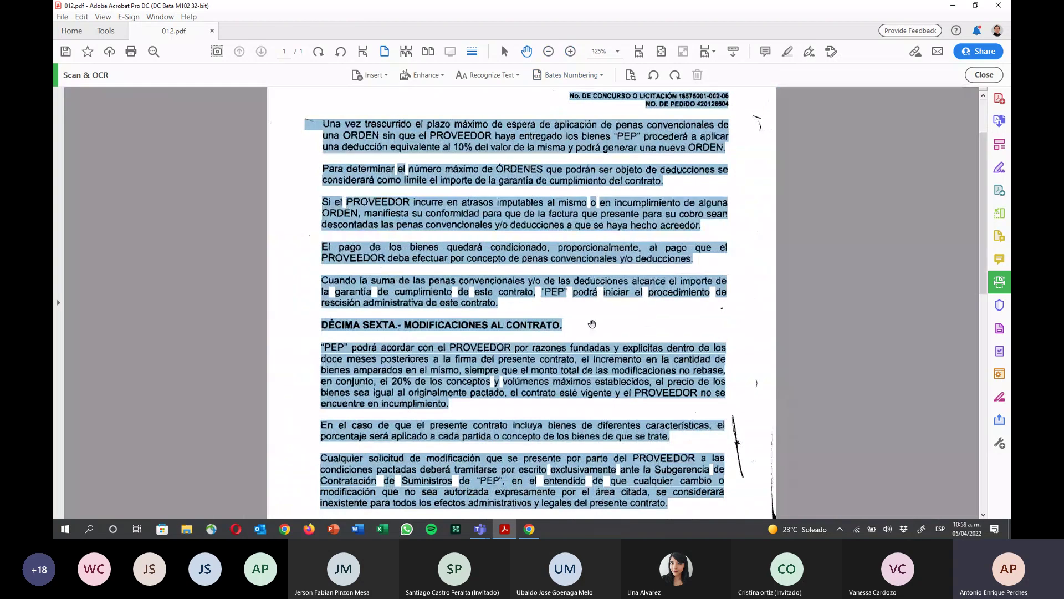
{"action": "left_click", "coordinate": [588, 306]}
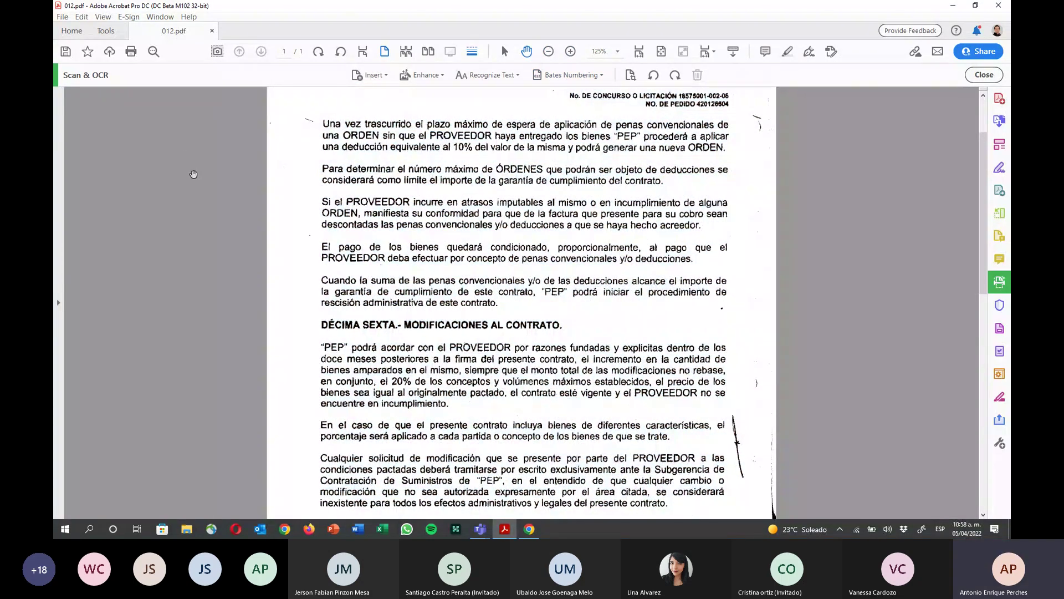
Find "orden" in 012.pdf and go through its matches to the end of the document
{"action": "left_click", "coordinate": [153, 52]}
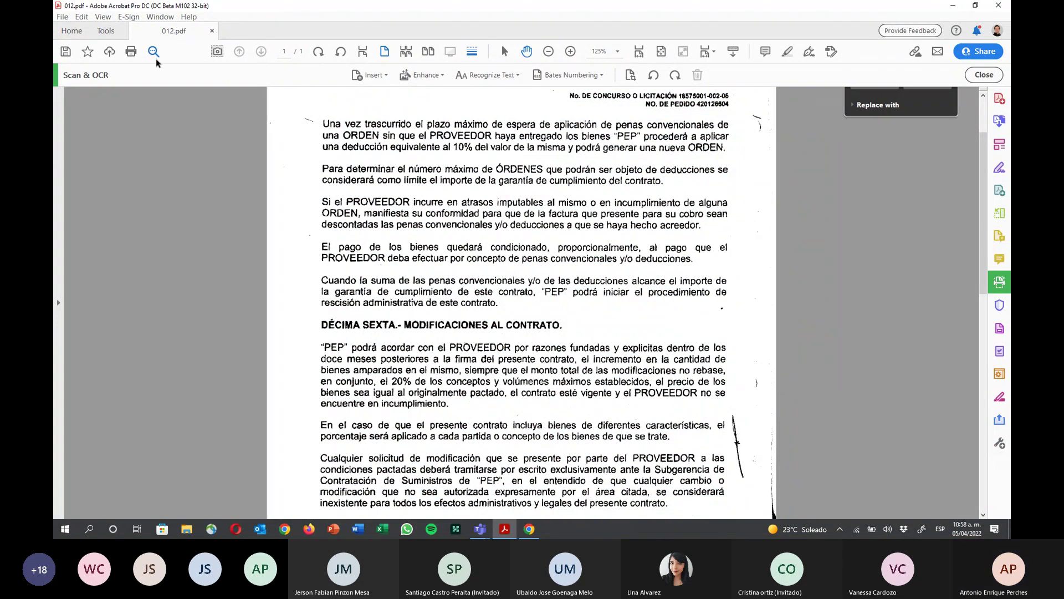
{"action": "scroll", "coordinate": [584, 163], "scroll_direction": "up", "scroll_amount": 1}
{"action": "type", "text": "orden"}
{"action": "key", "text": "Return"}
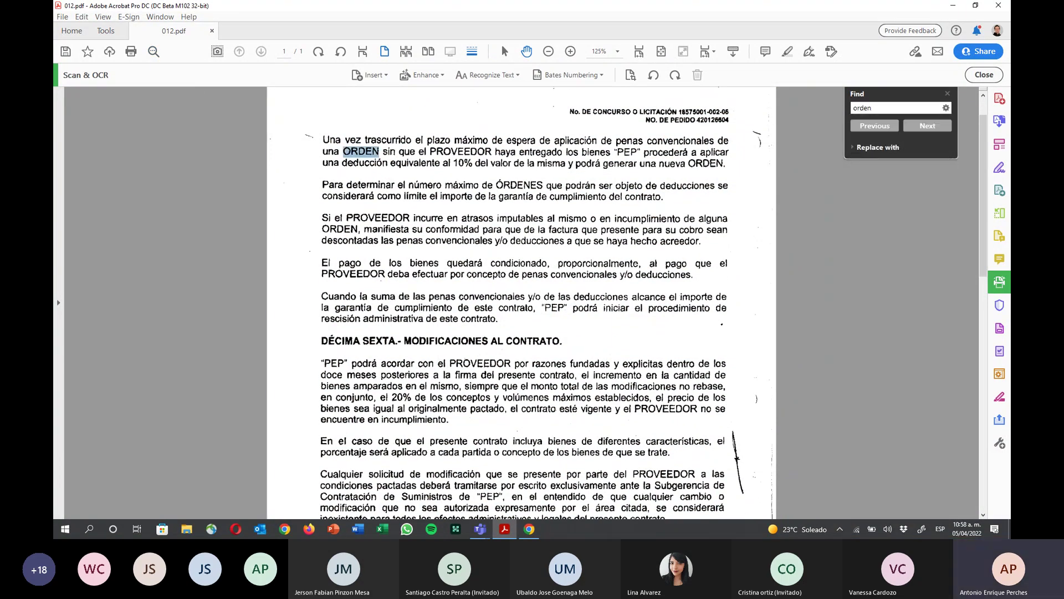
{"action": "key", "text": "Return"}
{"action": "key", "text": "Return"}
{"action": "key", "text": "Return"}
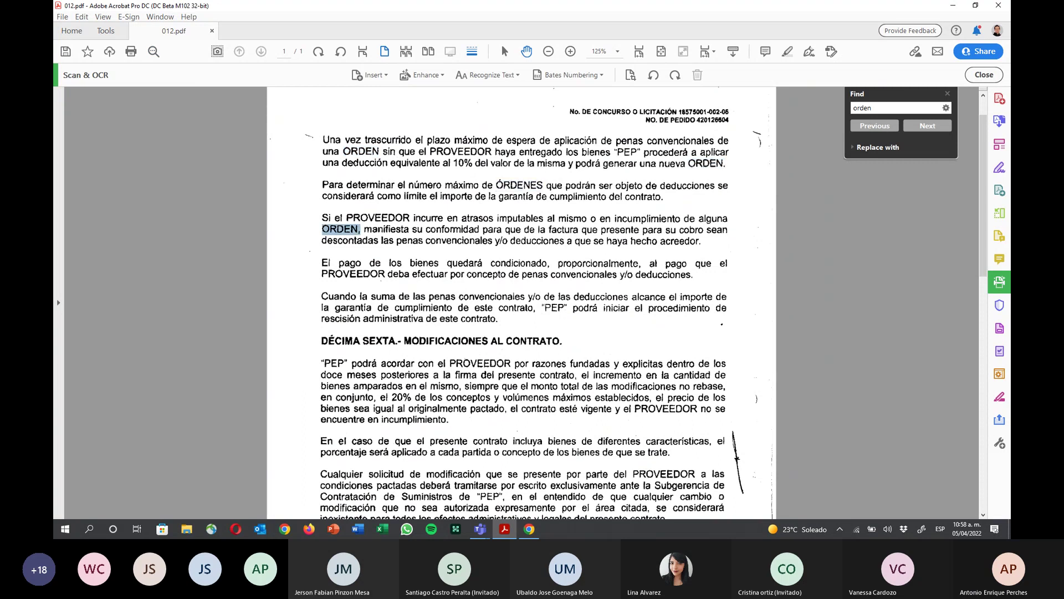
{"action": "key", "text": "Return"}
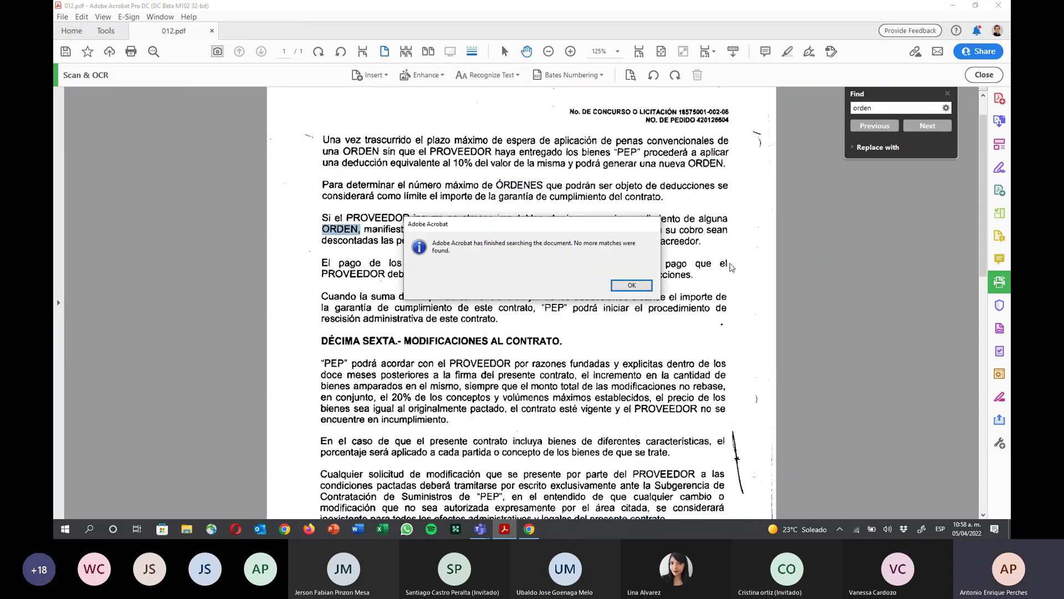
{"action": "left_click", "coordinate": [627, 285]}
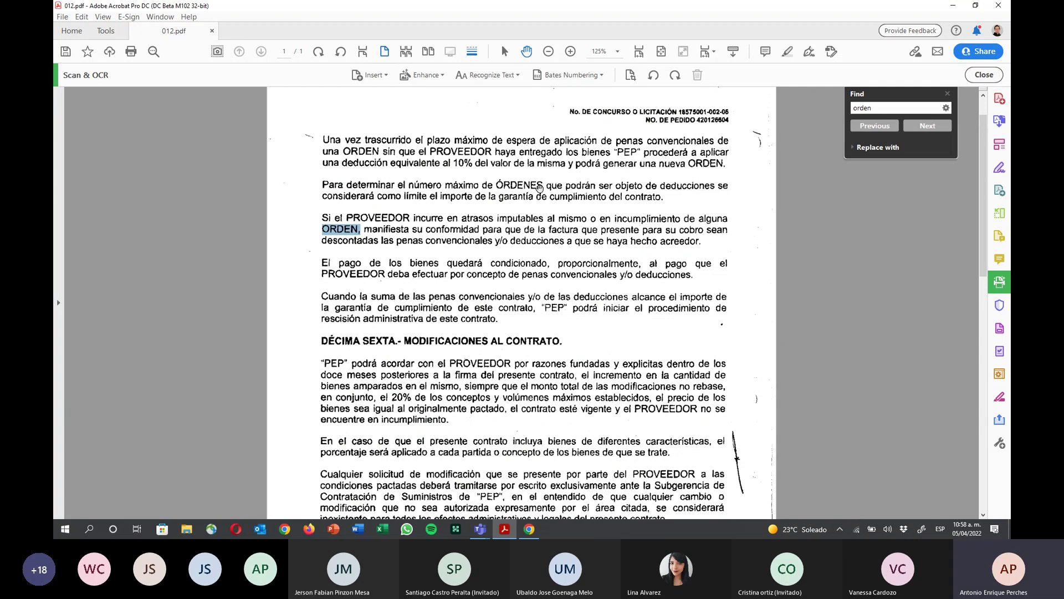
Save the recognized document as 012.pdf in the 5.-OCR folder, replacing the existing file
{"action": "left_click", "coordinate": [66, 21]}
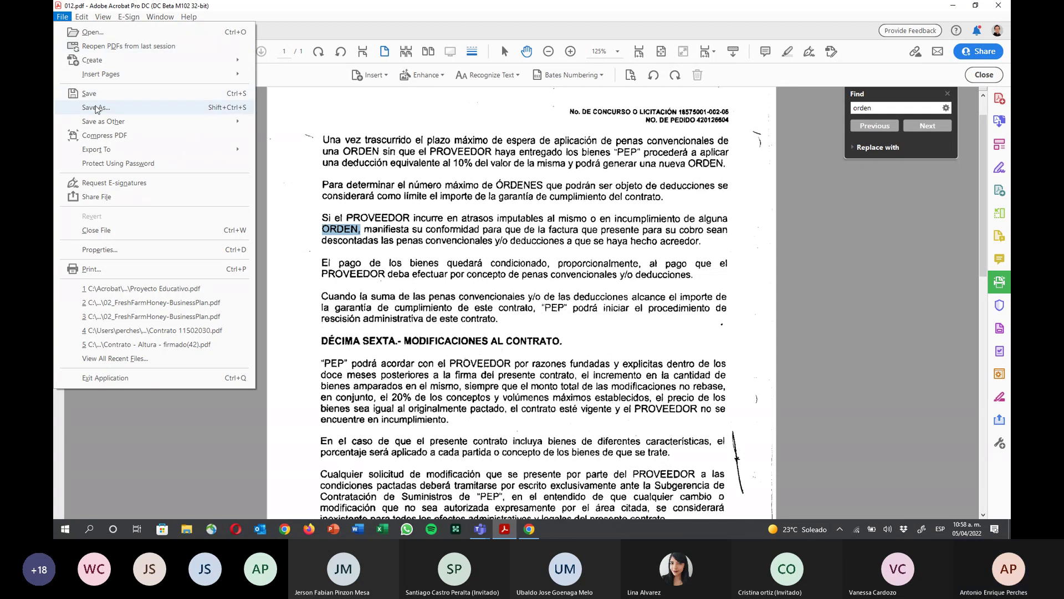
{"action": "left_click", "coordinate": [97, 109]}
{"action": "left_click", "coordinate": [302, 202]}
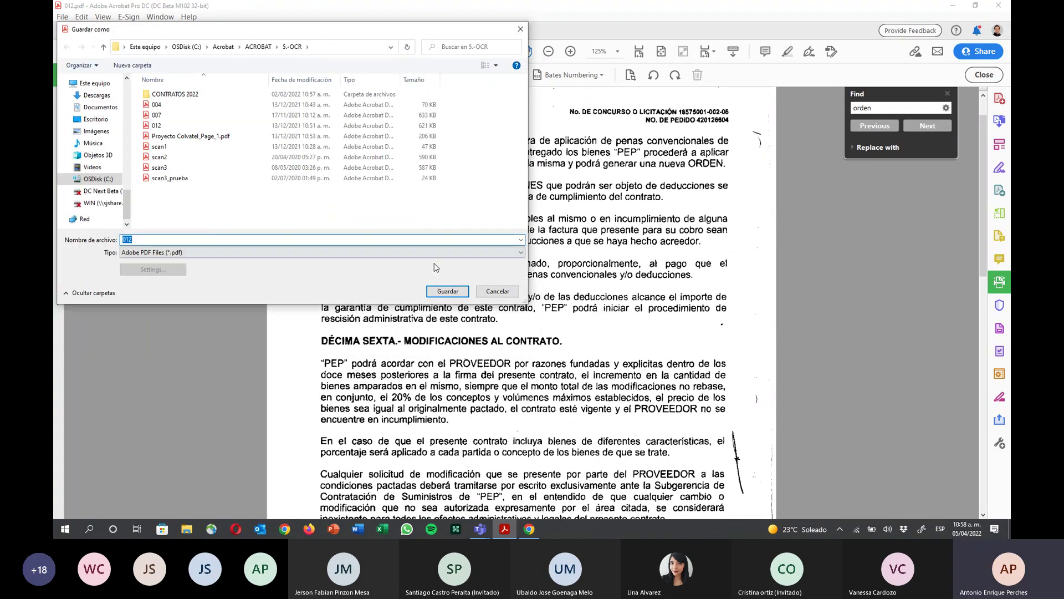
{"action": "left_click", "coordinate": [448, 291]}
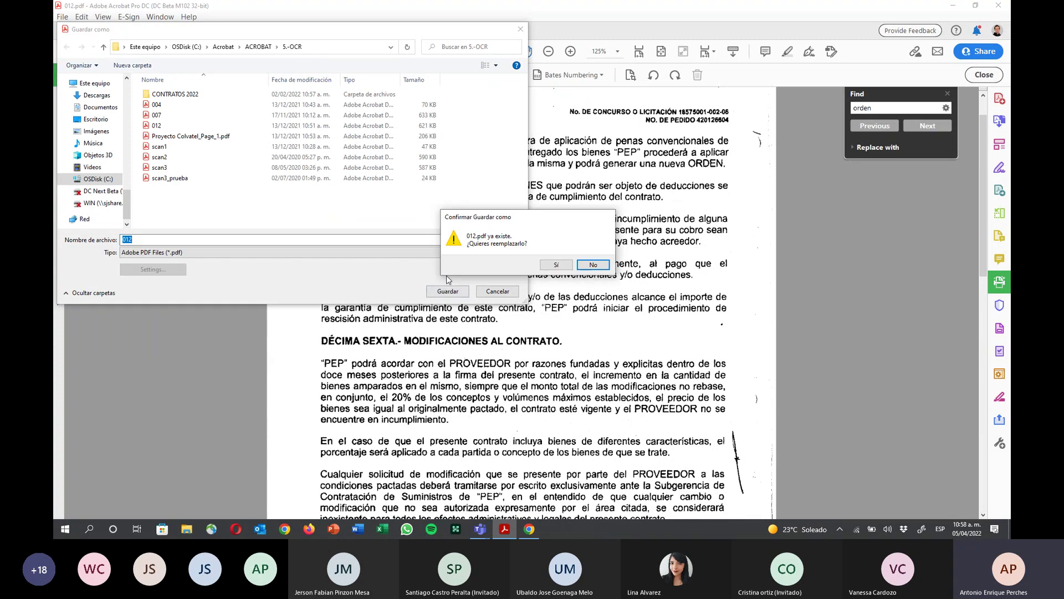
{"action": "left_click", "coordinate": [550, 264]}
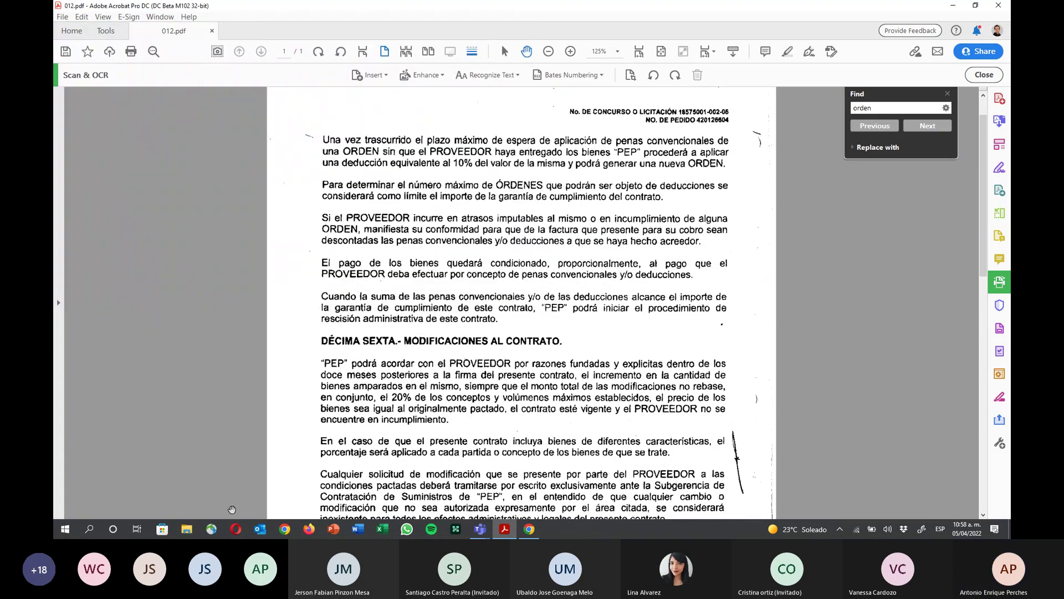
Switch to File Explorer and open the folder C:\Acrobat\ACROBAT\5.-OCR
{"action": "left_click", "coordinate": [187, 531]}
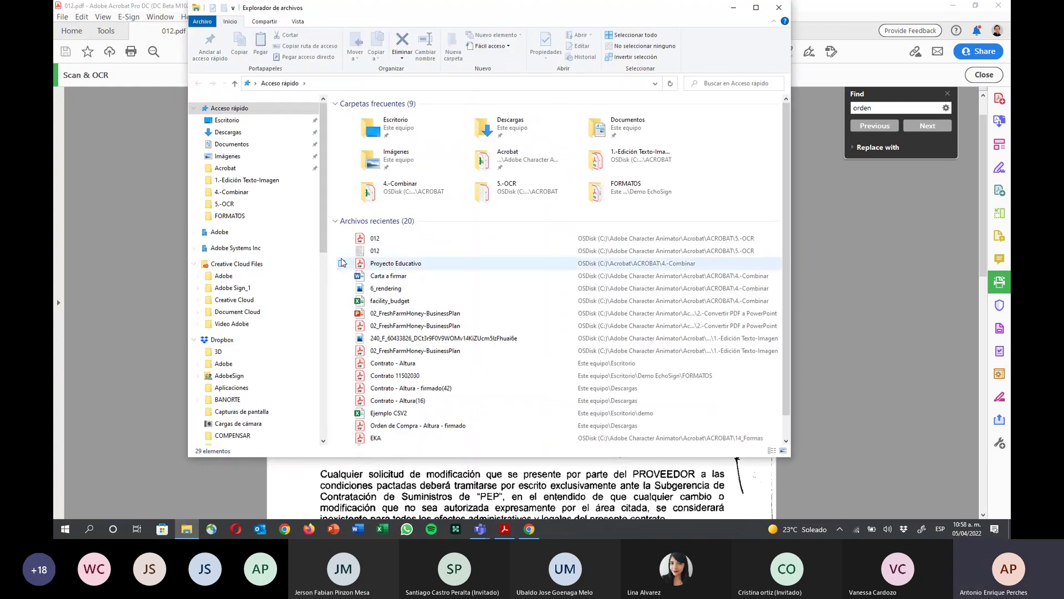
{"action": "scroll", "coordinate": [257, 344], "scroll_direction": "down", "scroll_amount": 3}
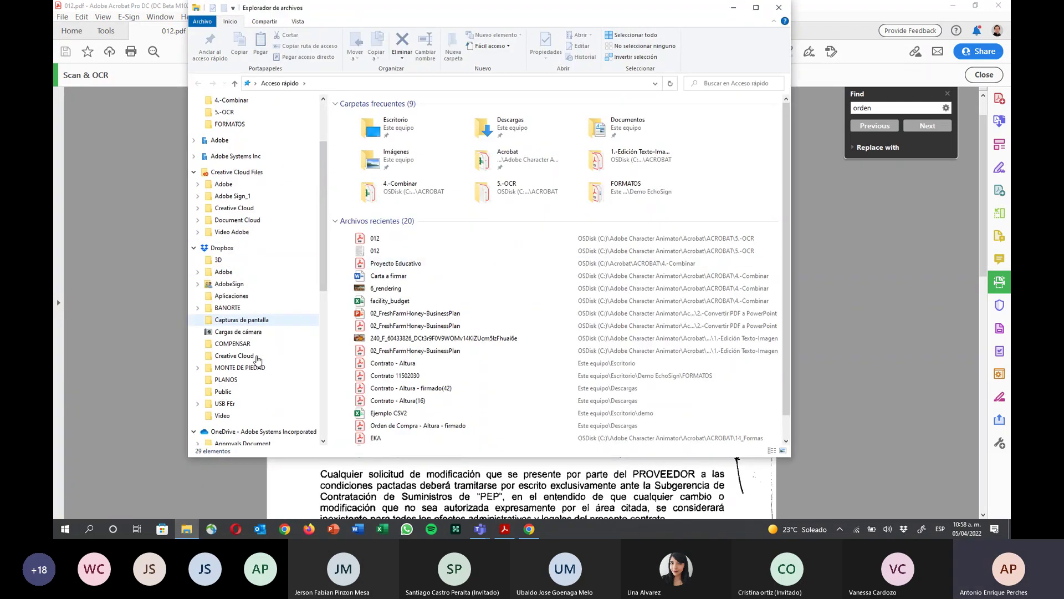
{"action": "scroll", "coordinate": [257, 359], "scroll_direction": "down", "scroll_amount": 10}
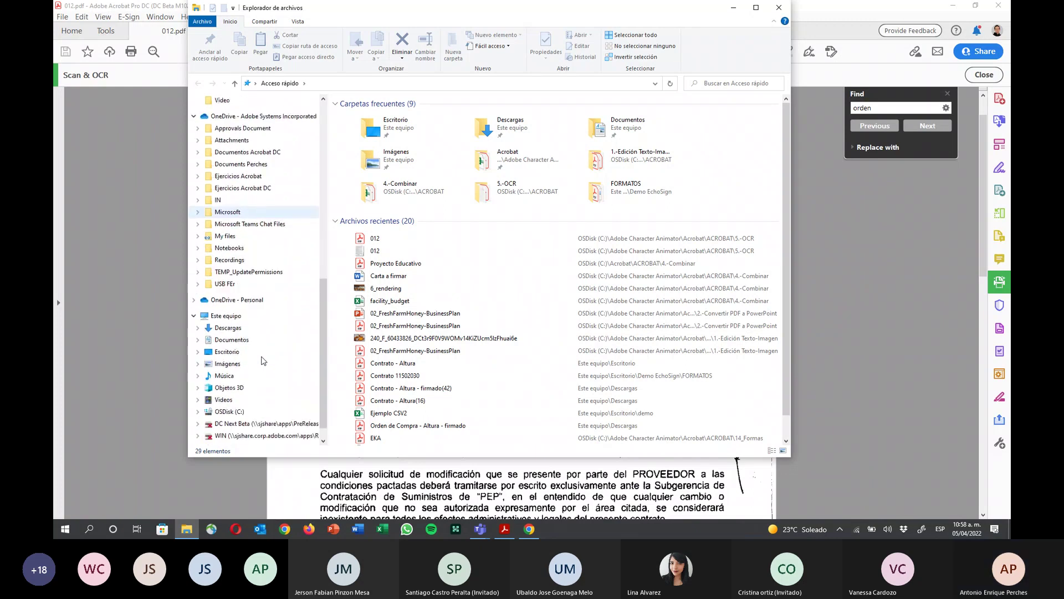
{"action": "left_click", "coordinate": [262, 383]}
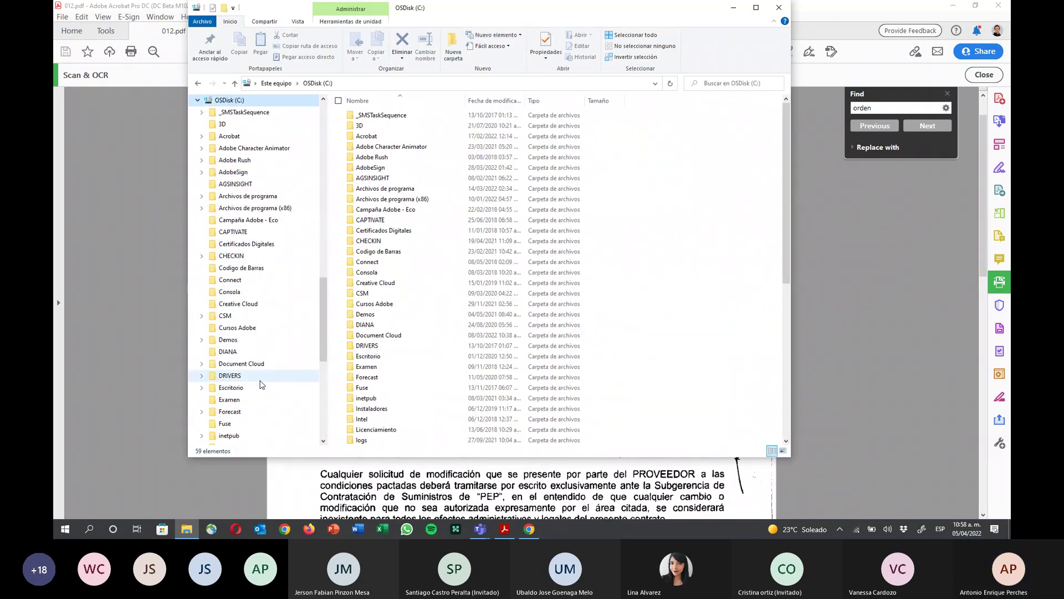
{"action": "left_click", "coordinate": [386, 137]}
{"action": "double_click", "coordinate": [387, 138]}
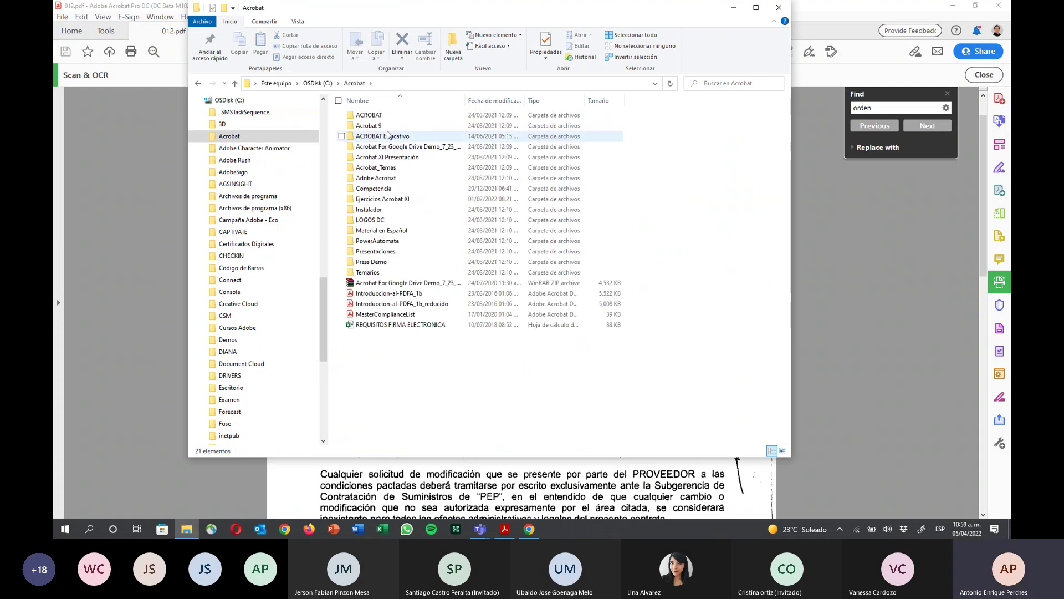
{"action": "left_click", "coordinate": [388, 115]}
{"action": "double_click", "coordinate": [388, 115]}
{"action": "double_click", "coordinate": [390, 151]}
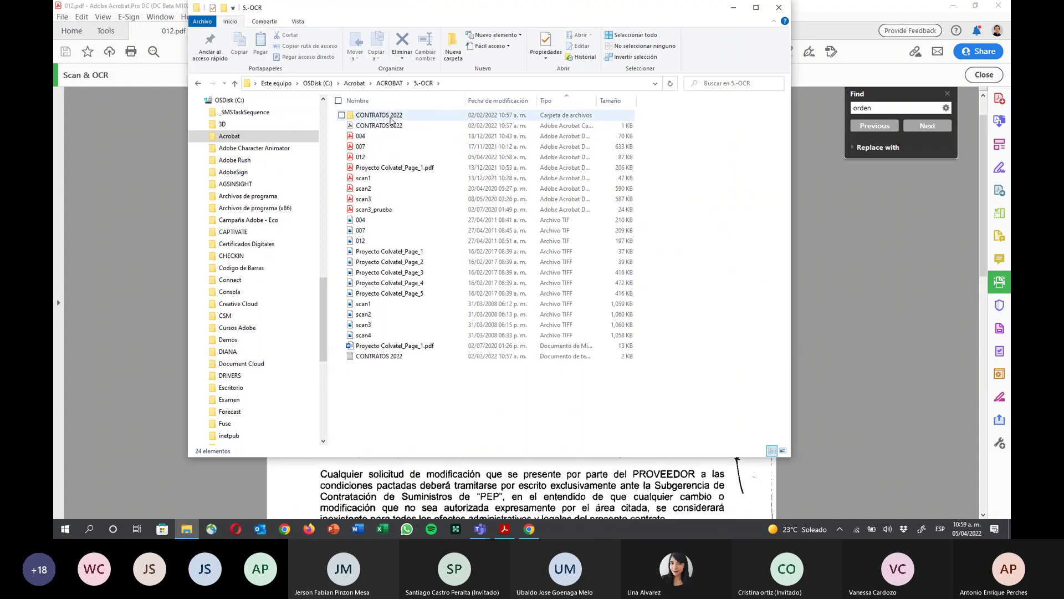
Delete the CONTRATOS 2022 folder and the CONTRATOS 2022 catalog index file from 5.-OCR
{"action": "left_click", "coordinate": [391, 117]}
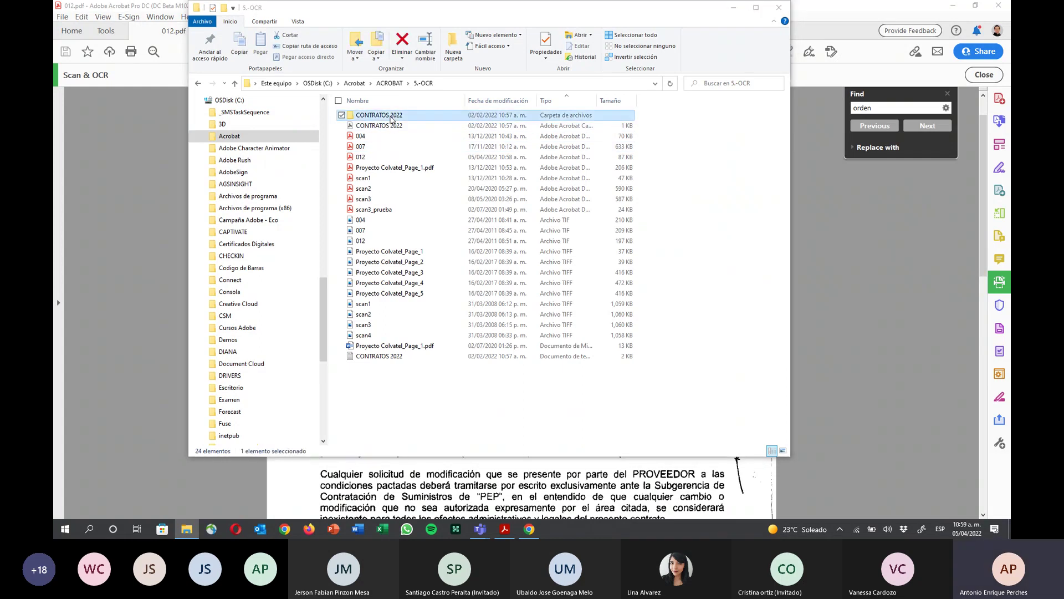
{"action": "key", "text": "Delete"}
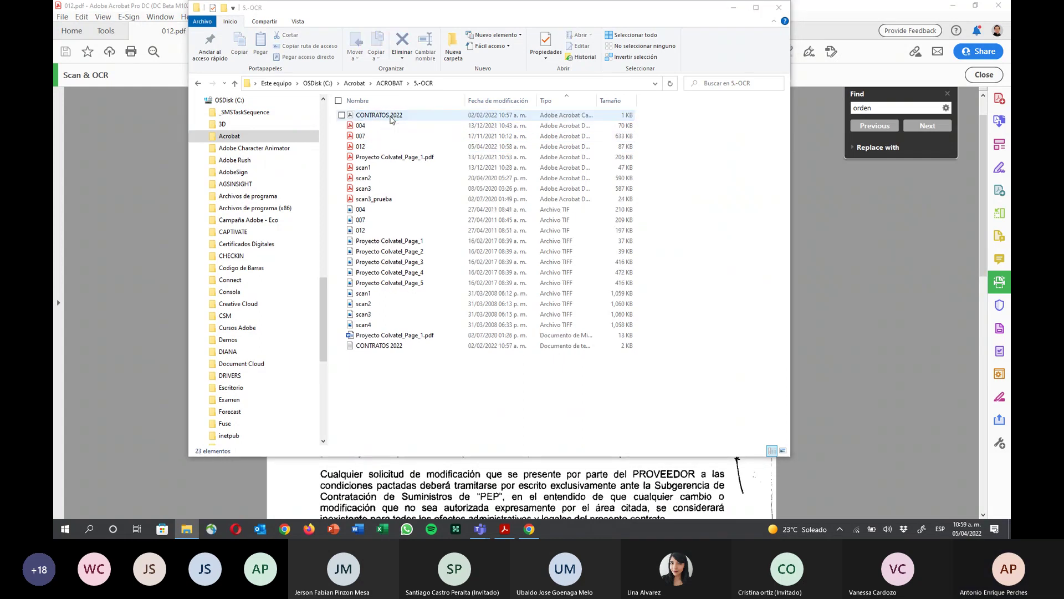
{"action": "left_click", "coordinate": [391, 117]}
{"action": "key", "text": "Delete"}
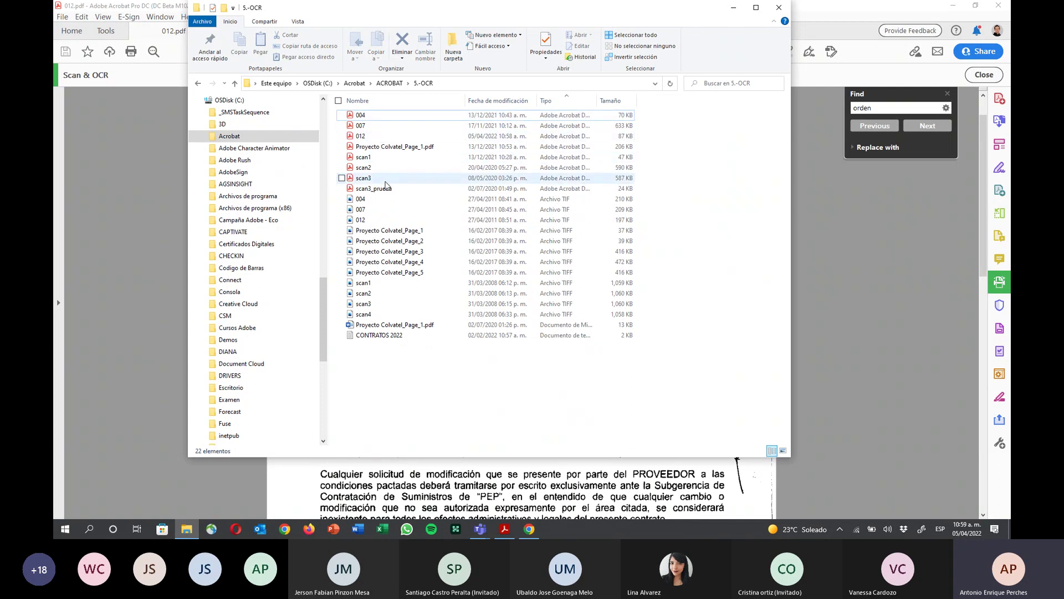
Open 007.pdf from the 5.-OCR folder and select all its text to check that it is recognized
{"action": "left_click", "coordinate": [353, 131]}
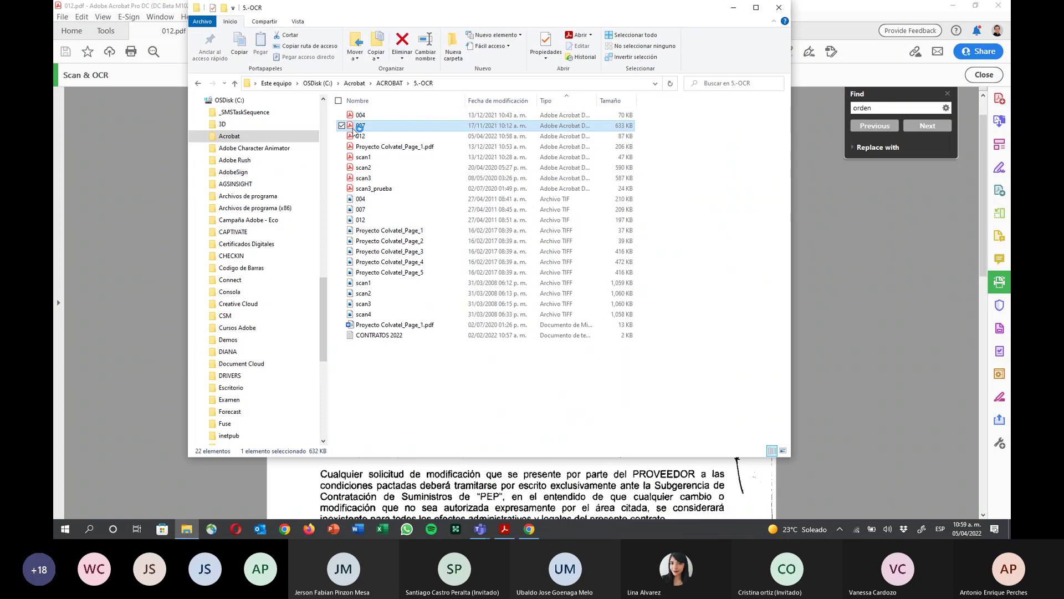
{"action": "double_click", "coordinate": [354, 128]}
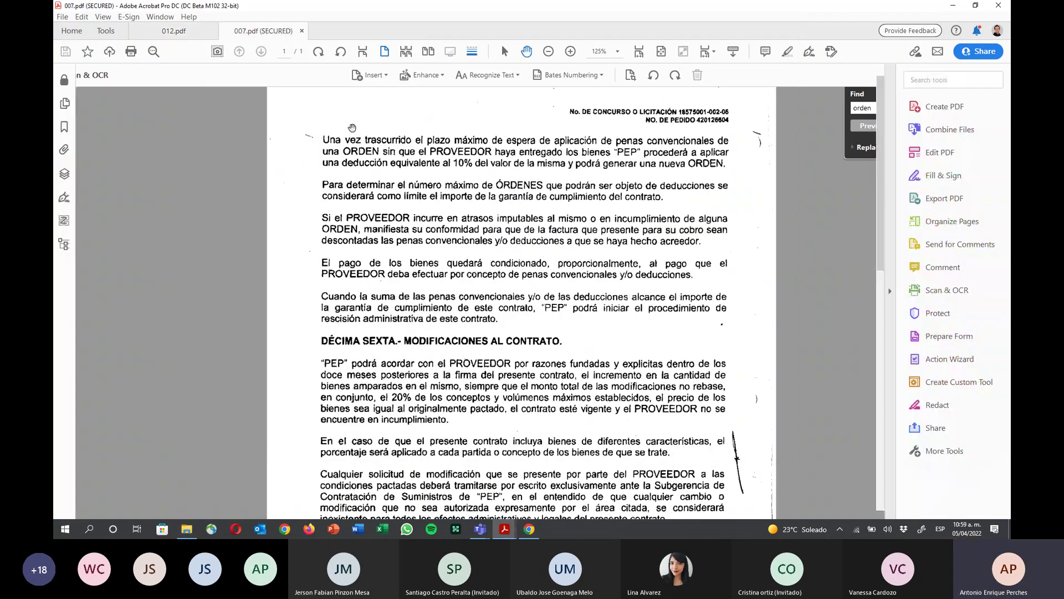
{"action": "key", "text": "ctrl+a"}
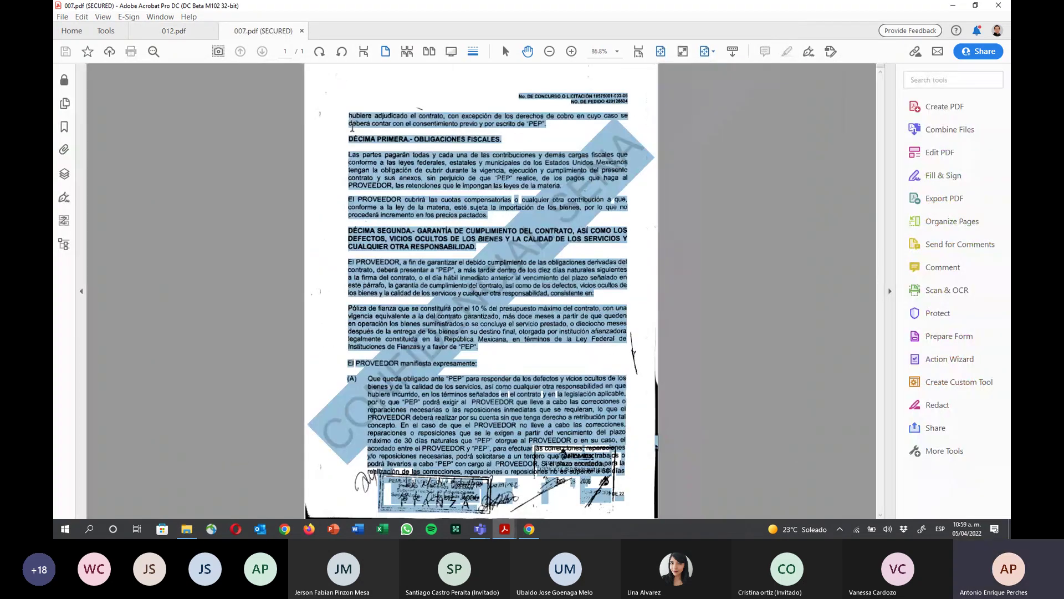
Return to the 5.-OCR folder in File Explorer and delete the CONTRATOS 2022 text file
{"action": "key", "text": "alt+Tab"}
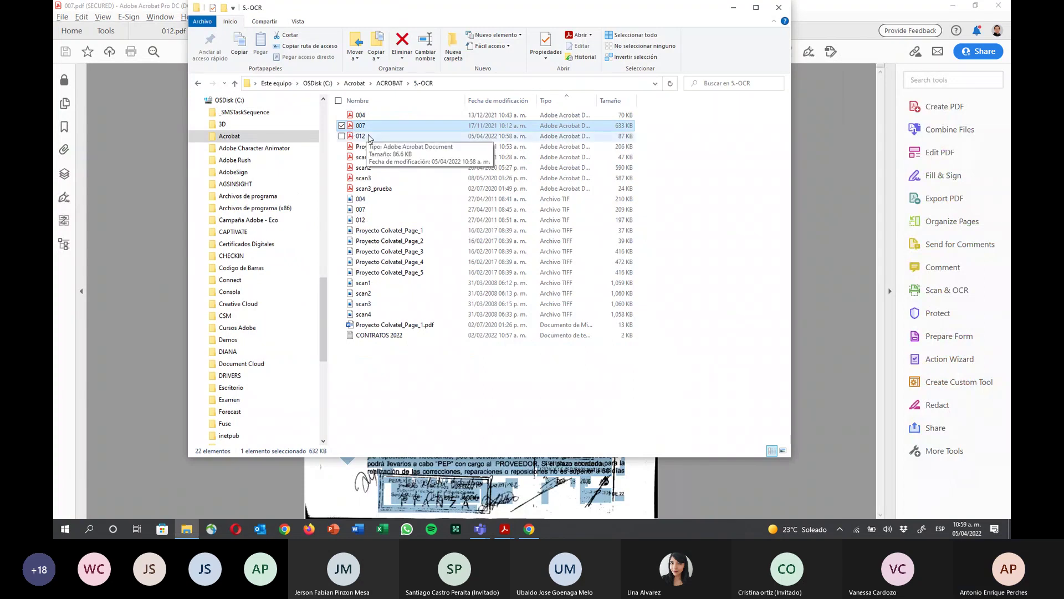
{"action": "left_click", "coordinate": [441, 355]}
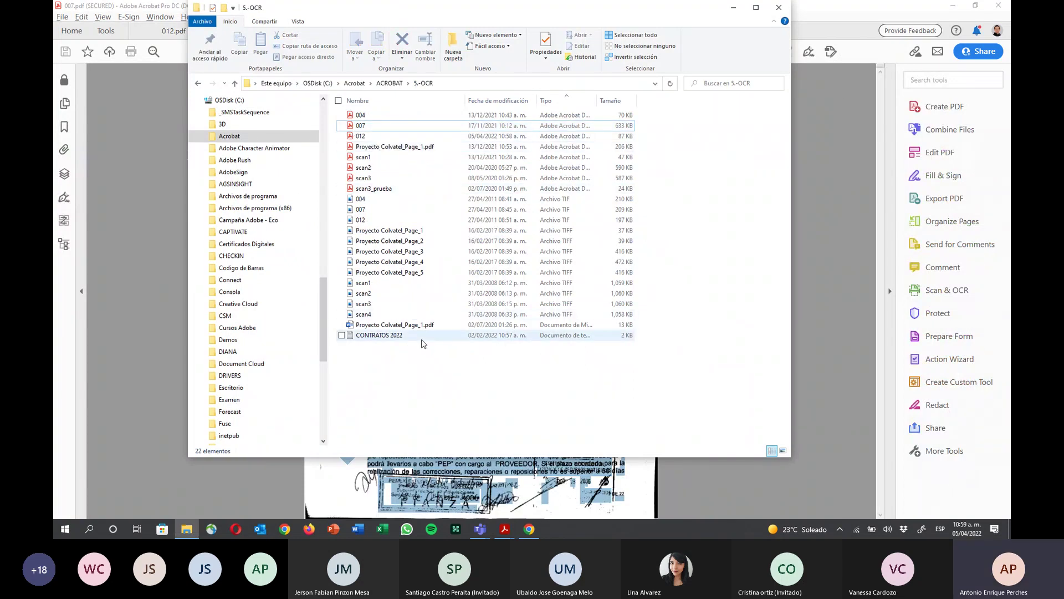
{"action": "left_click", "coordinate": [420, 339]}
{"action": "key", "text": "Delete"}
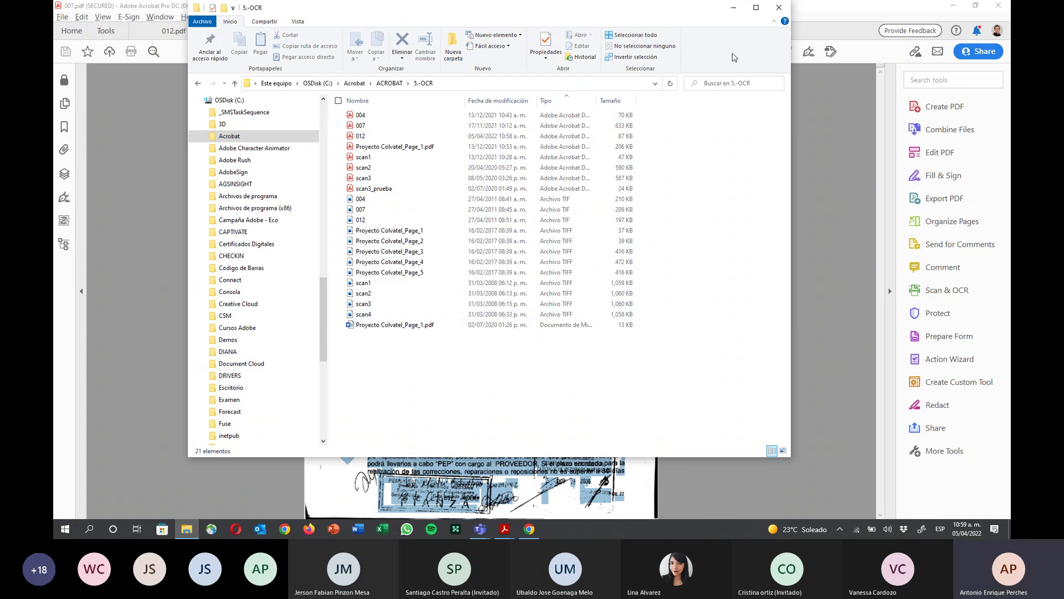
Close the File Explorer window and the open documents 007.pdf and 012.pdf
{"action": "left_click", "coordinate": [779, 8]}
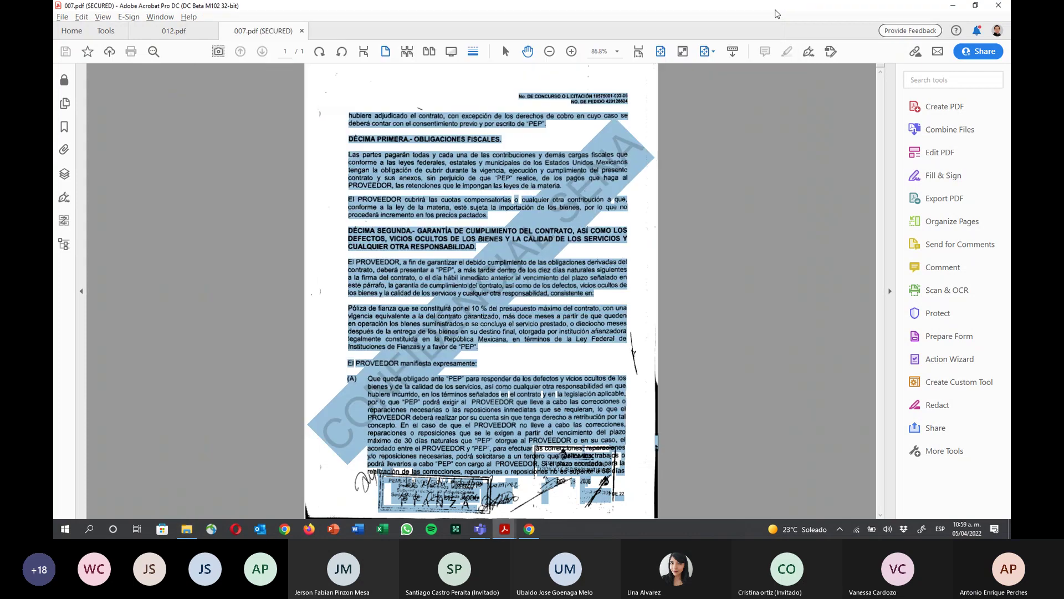
{"action": "left_click", "coordinate": [301, 31]}
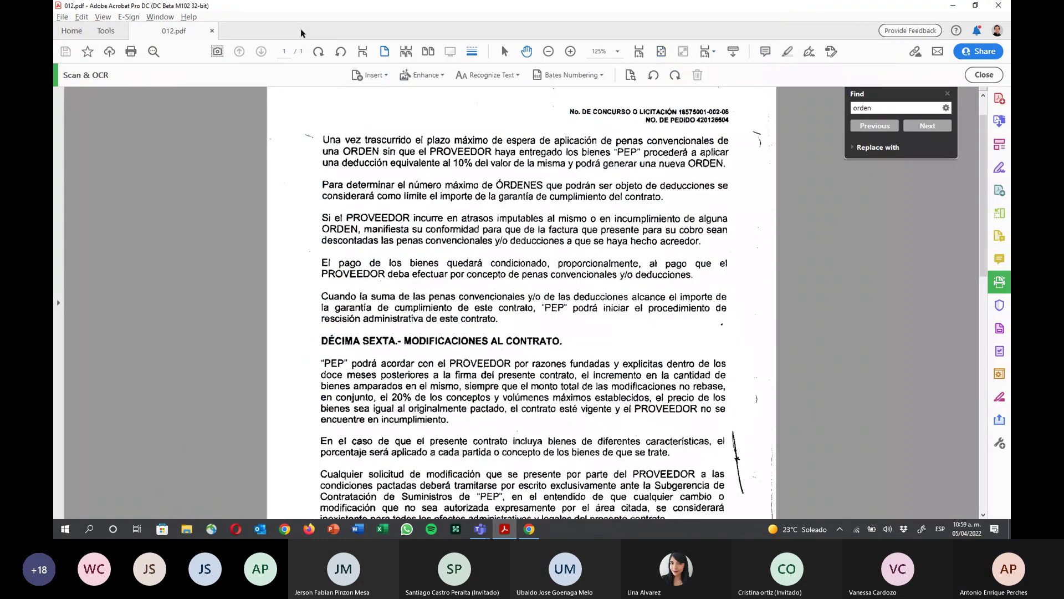
{"action": "left_click", "coordinate": [212, 31]}
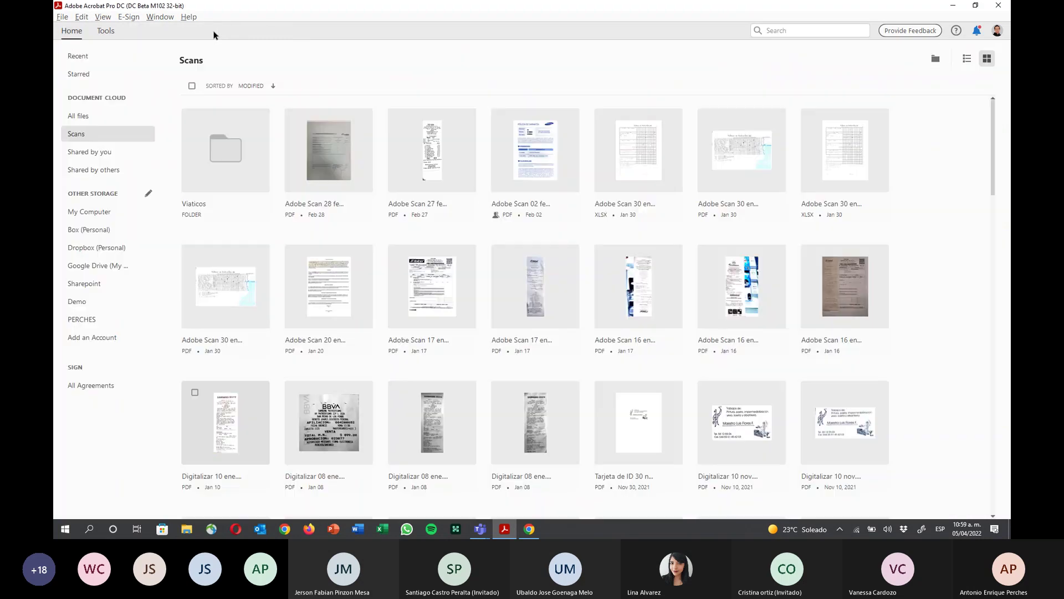
Search the tools for "Index" and start a new Full Text Index with Catalog titled ACTAS
{"action": "left_click", "coordinate": [105, 31]}
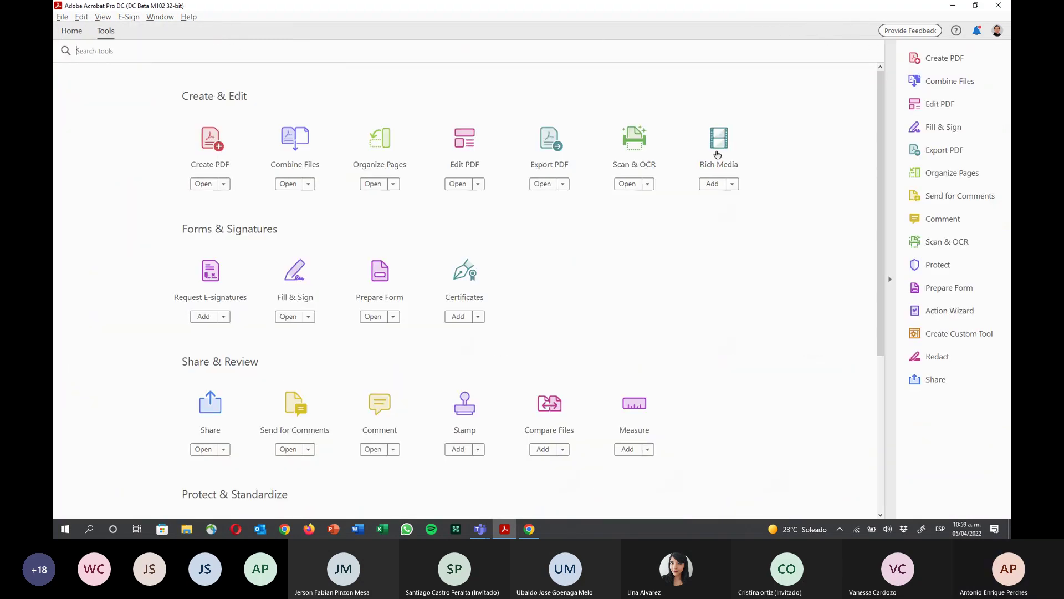
{"action": "left_click", "coordinate": [135, 58]}
{"action": "type", "text": "Index"}
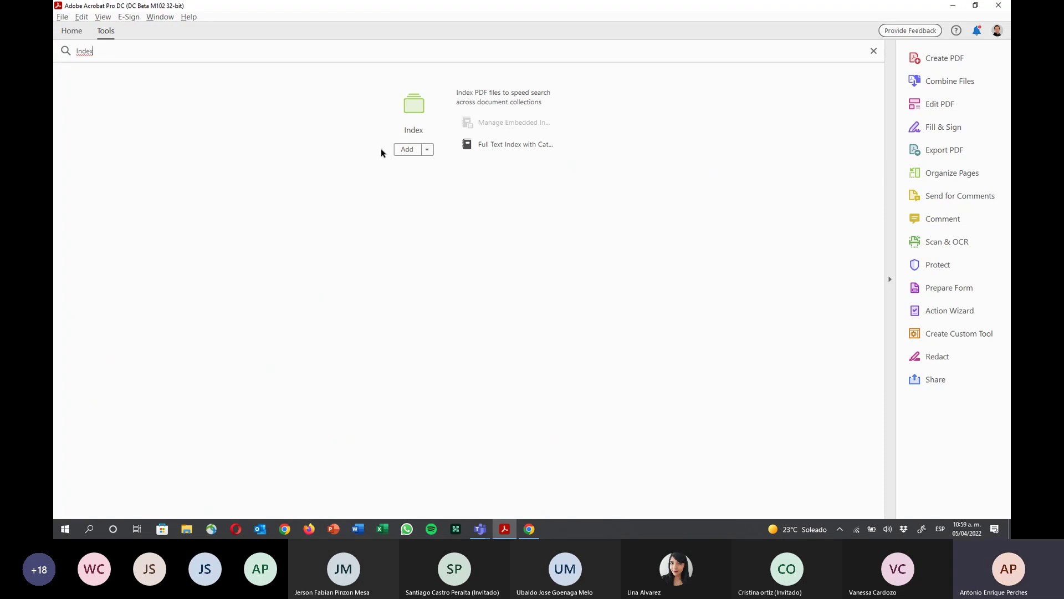
{"action": "left_click", "coordinate": [496, 146]}
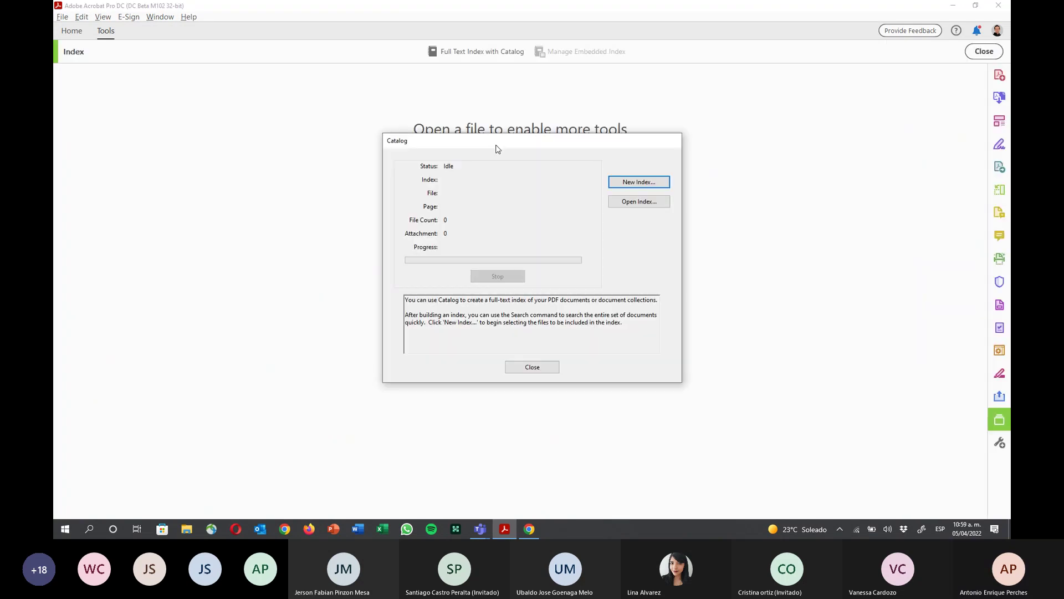
{"action": "left_click", "coordinate": [616, 186]}
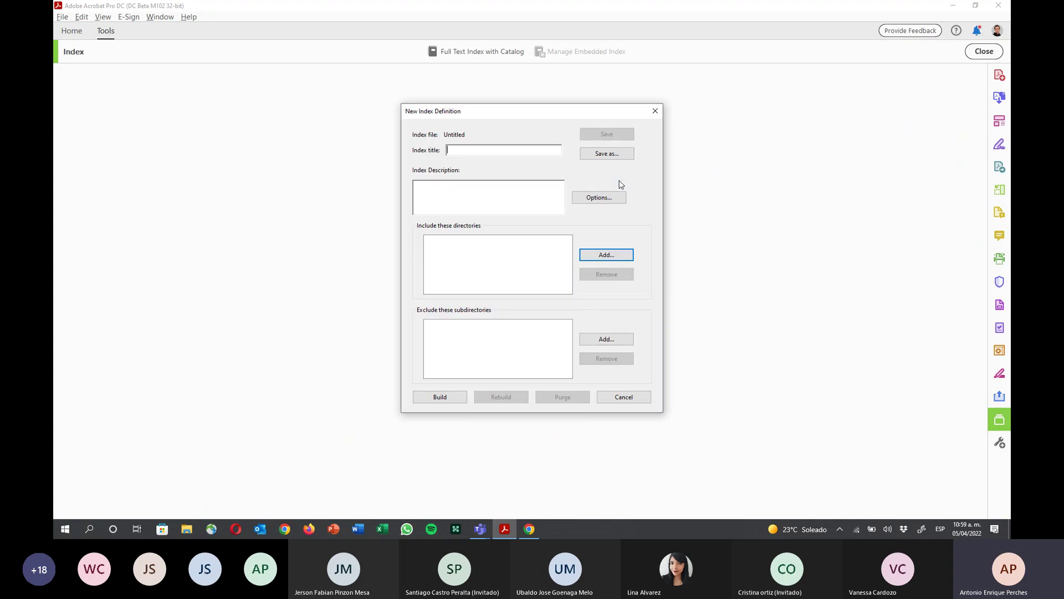
{"action": "left_click", "coordinate": [480, 146]}
{"action": "type", "text": "ACTAS"}
Include the directory C:\Acrobat\ACROBAT\5.-OCR in the index, and review the index options, accepting them as they are
{"action": "left_click", "coordinate": [606, 256]}
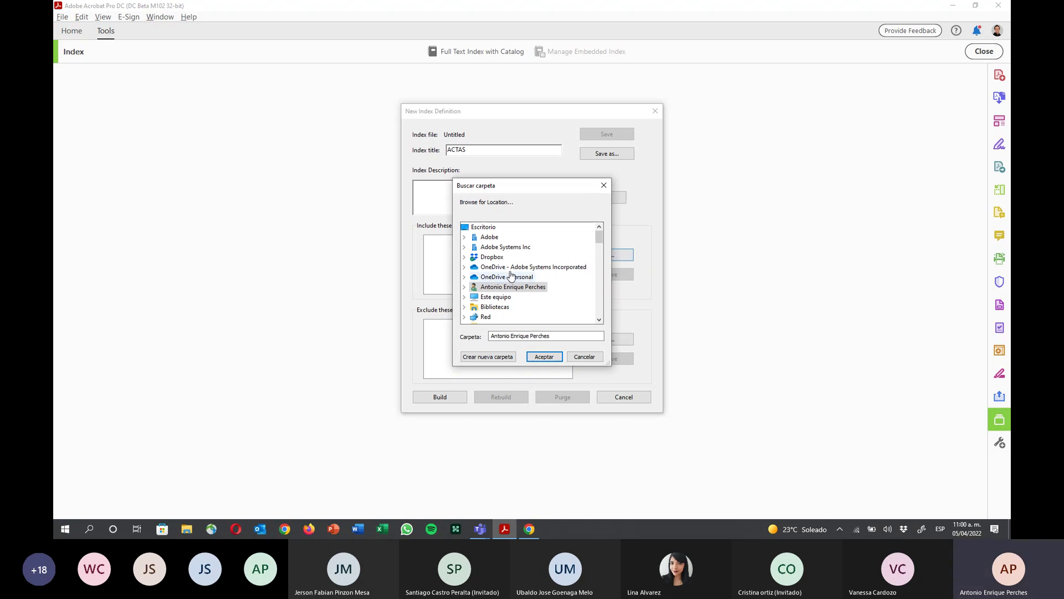
{"action": "scroll", "coordinate": [503, 269], "scroll_direction": "down", "scroll_amount": 12}
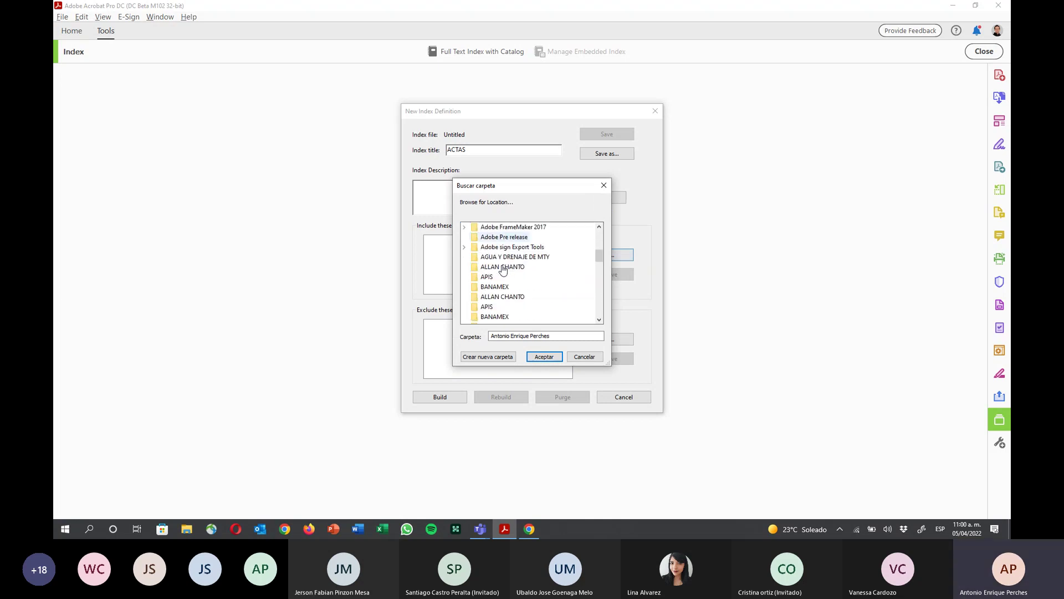
{"action": "scroll", "coordinate": [504, 269], "scroll_direction": "up", "scroll_amount": 15}
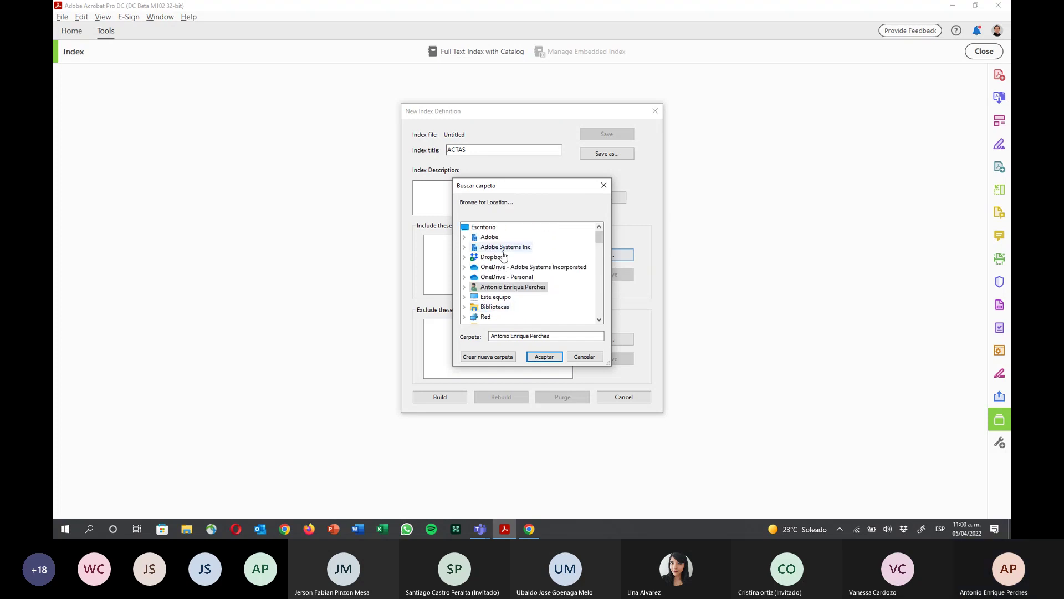
{"action": "double_click", "coordinate": [509, 300]}
{"action": "double_click", "coordinate": [504, 307]}
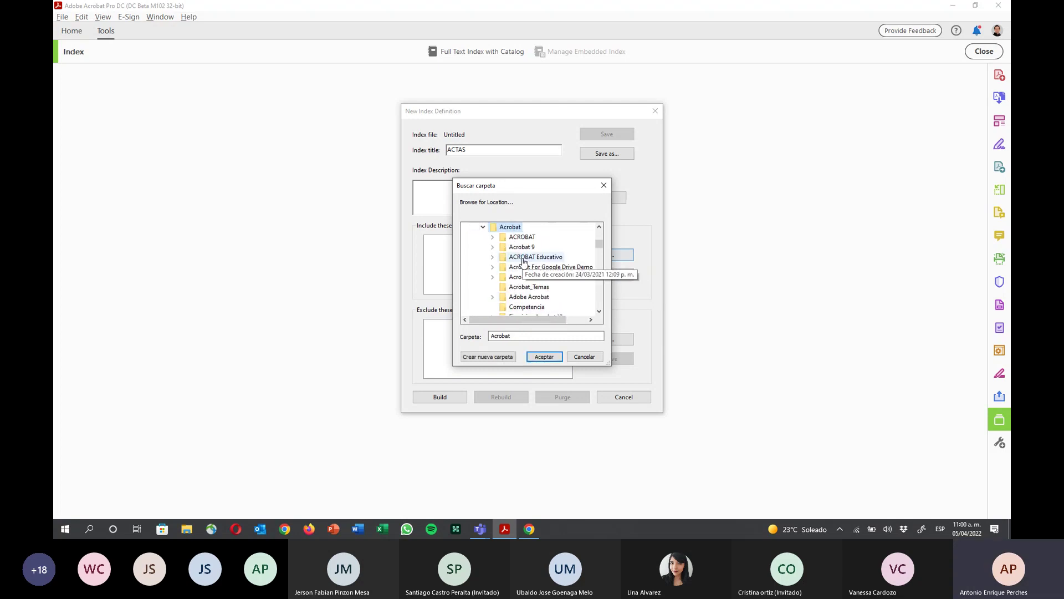
{"action": "double_click", "coordinate": [516, 257]}
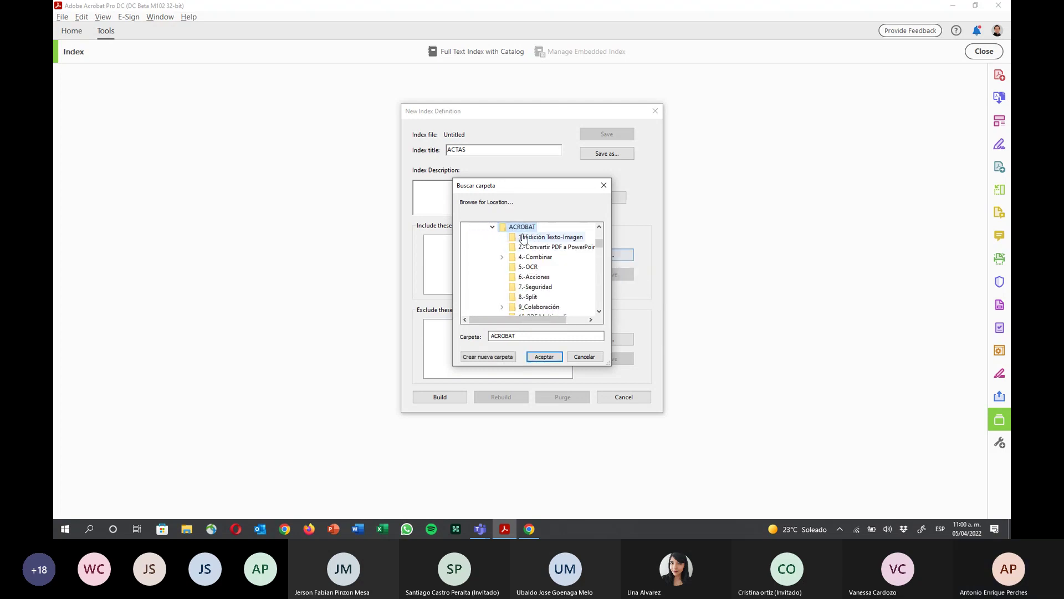
{"action": "left_click", "coordinate": [528, 267]}
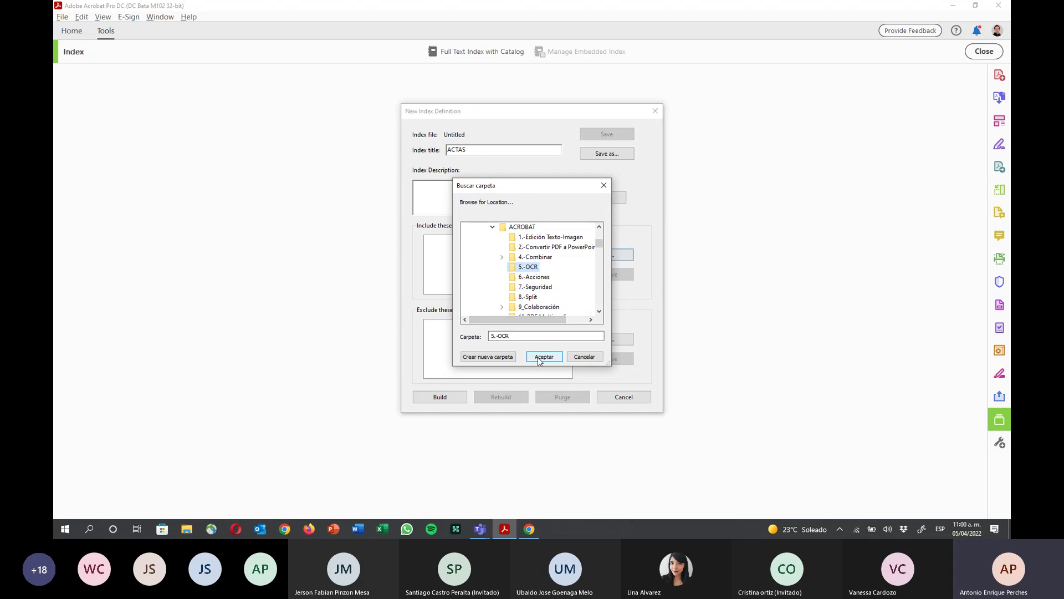
{"action": "left_click", "coordinate": [538, 357]}
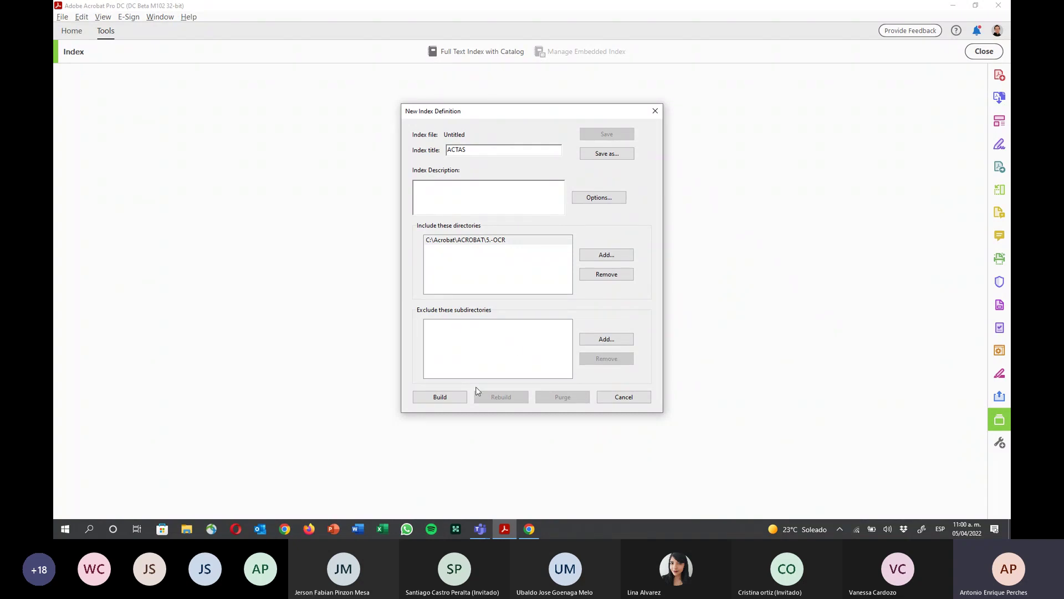
{"action": "left_click", "coordinate": [608, 197]}
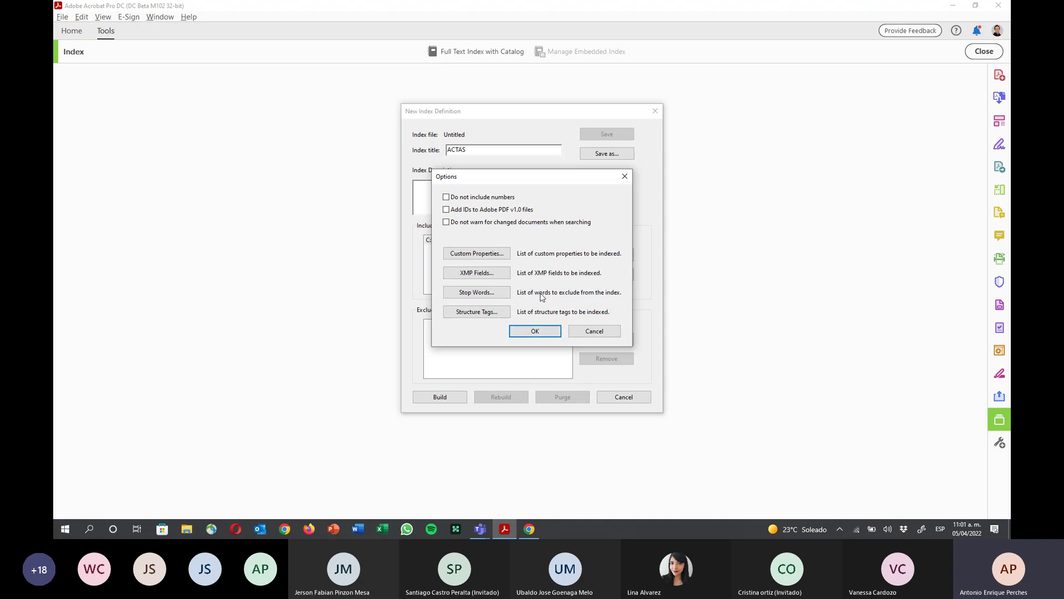
{"action": "left_click", "coordinate": [546, 332]}
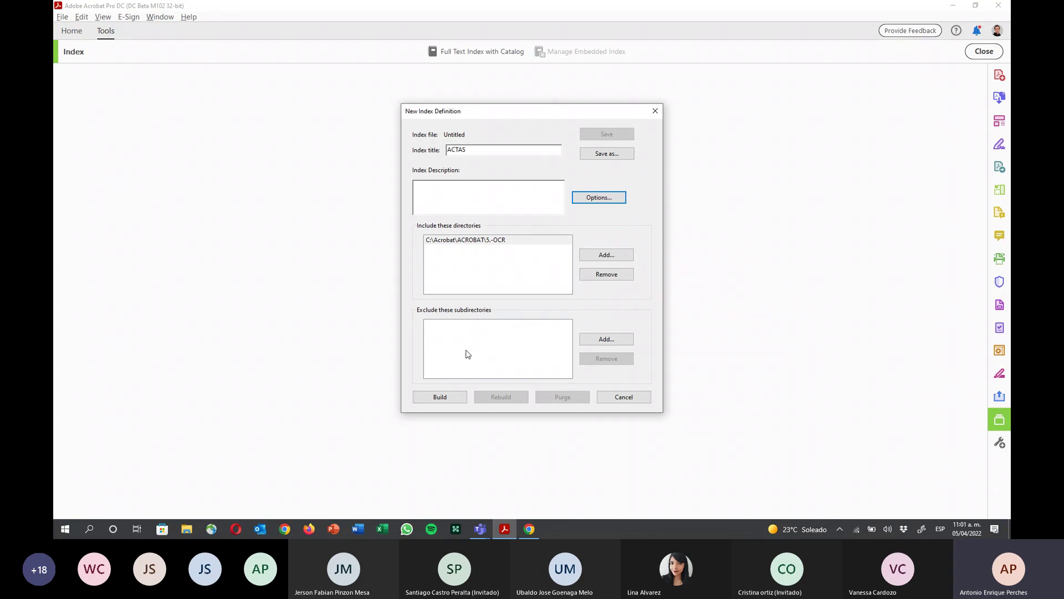
Build the index, saving it as ACTAS in the 5.-OCR folder, and close the Catalog dialog and Index tool, clearing the tool search
{"action": "left_click", "coordinate": [457, 398]}
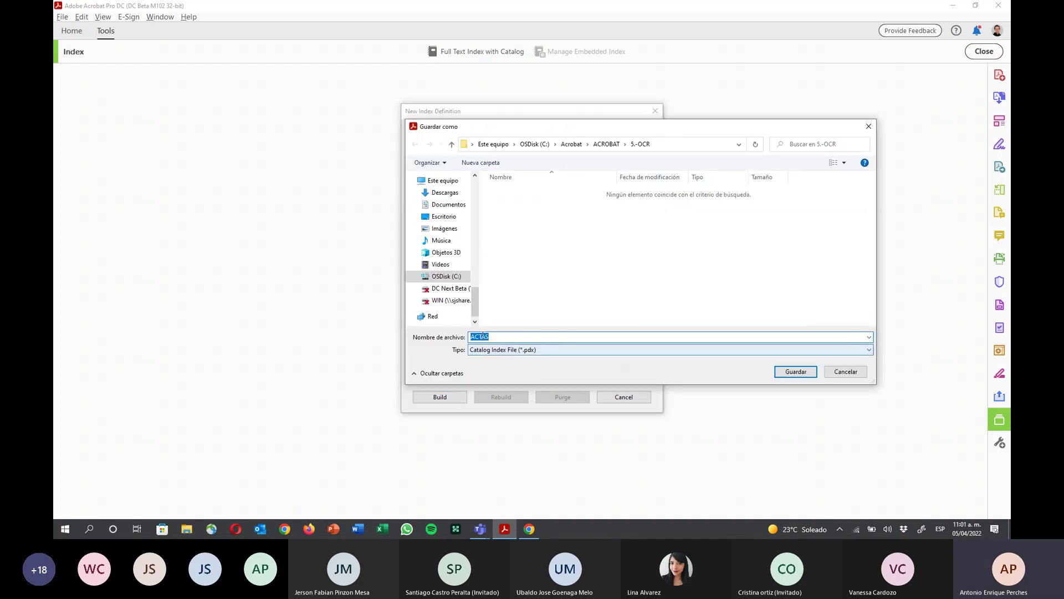
{"action": "left_click", "coordinate": [796, 372]}
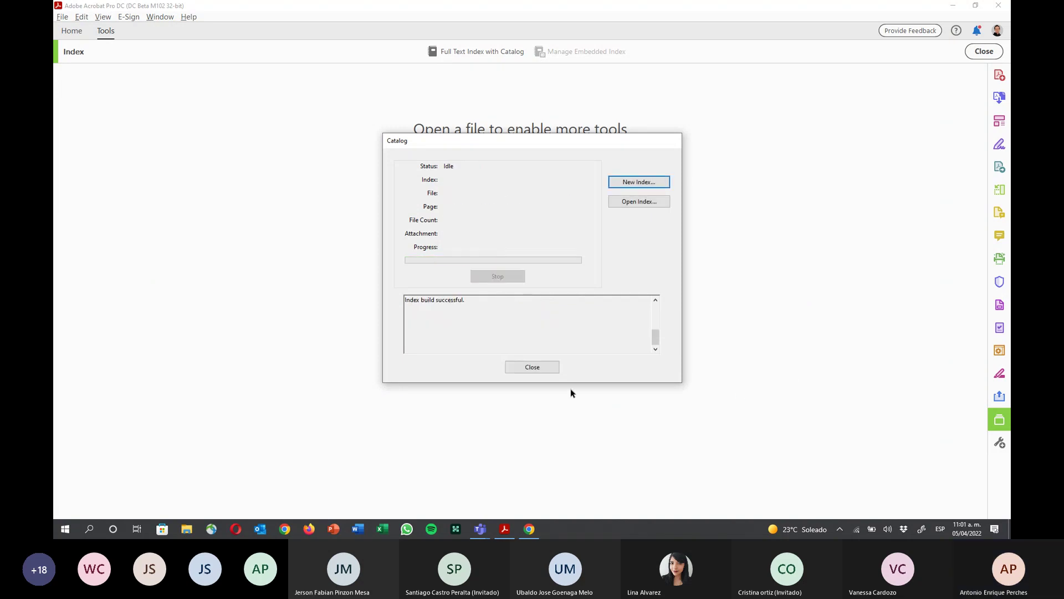
{"action": "left_click", "coordinate": [542, 370]}
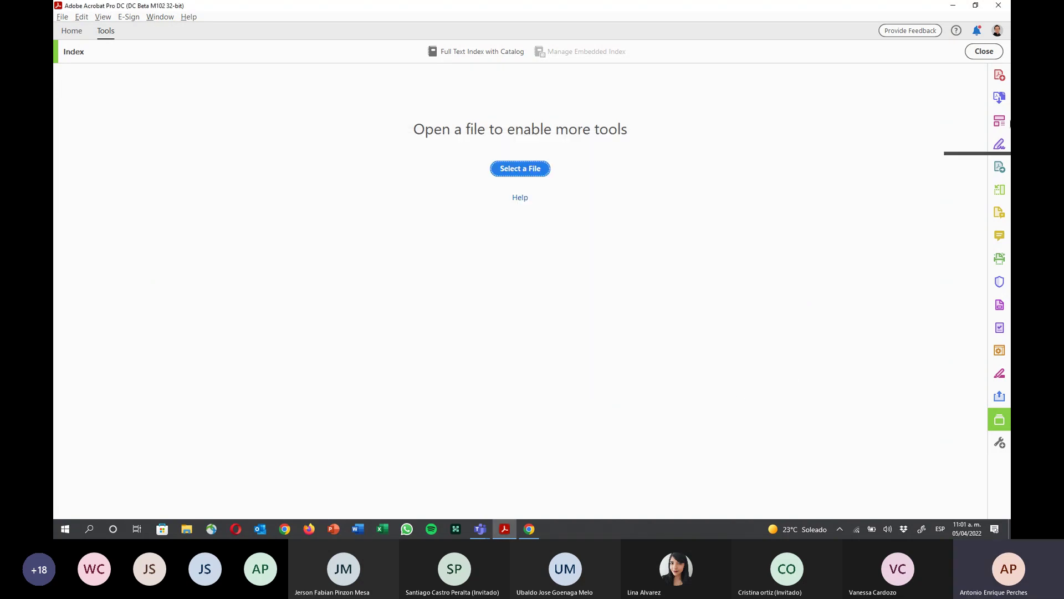
{"action": "left_click", "coordinate": [982, 51]}
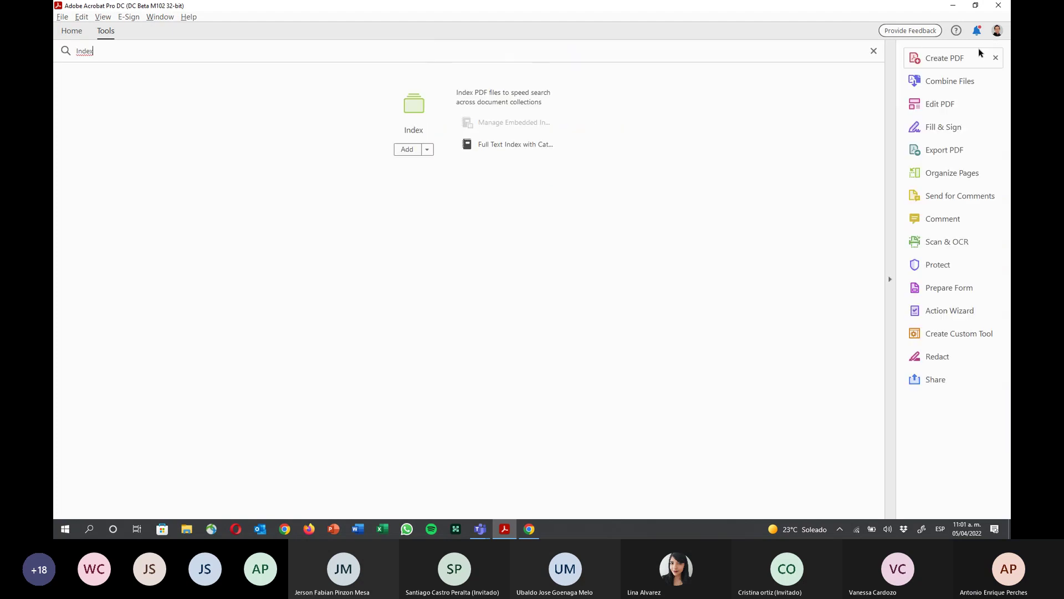
{"action": "left_click", "coordinate": [873, 50]}
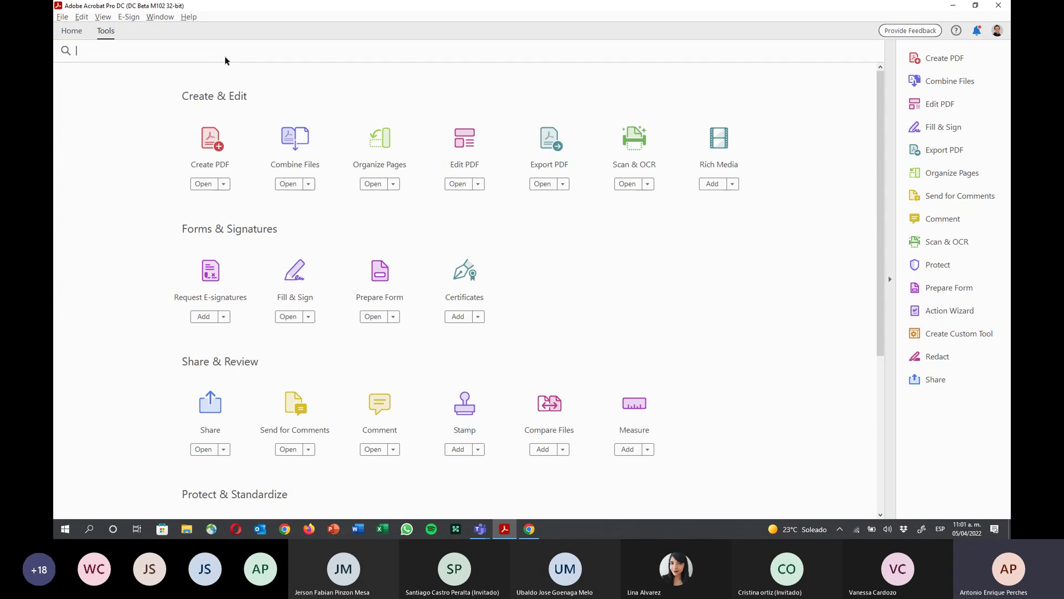
Open Advanced Search with more options, allow drive access for index selection, and add the ACTAS catalog index from the 5.-OCR folder
{"action": "left_click", "coordinate": [82, 17]}
{"action": "left_click", "coordinate": [117, 236]}
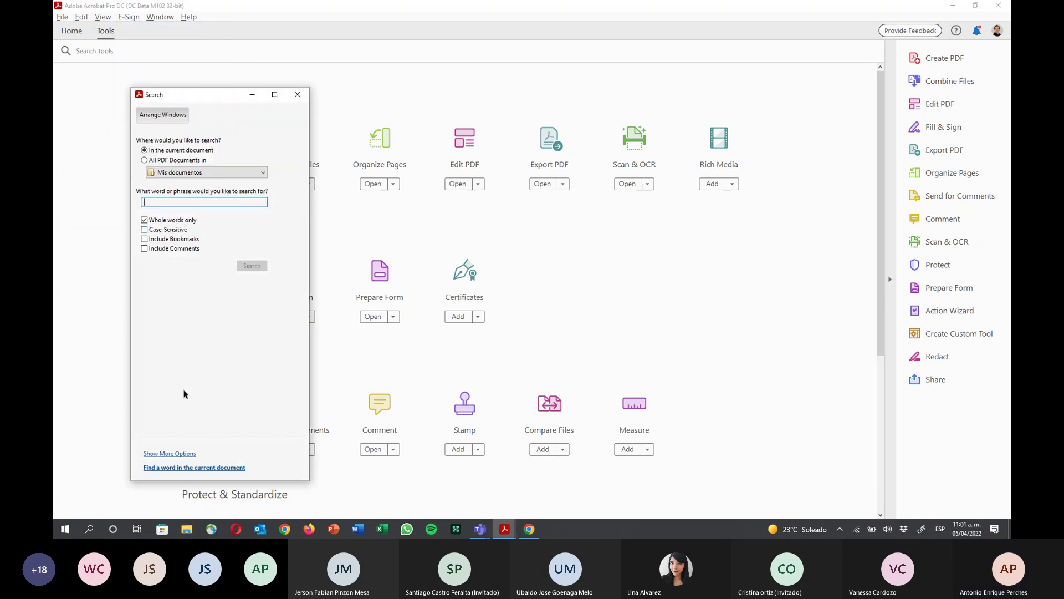
{"action": "left_click", "coordinate": [180, 455]}
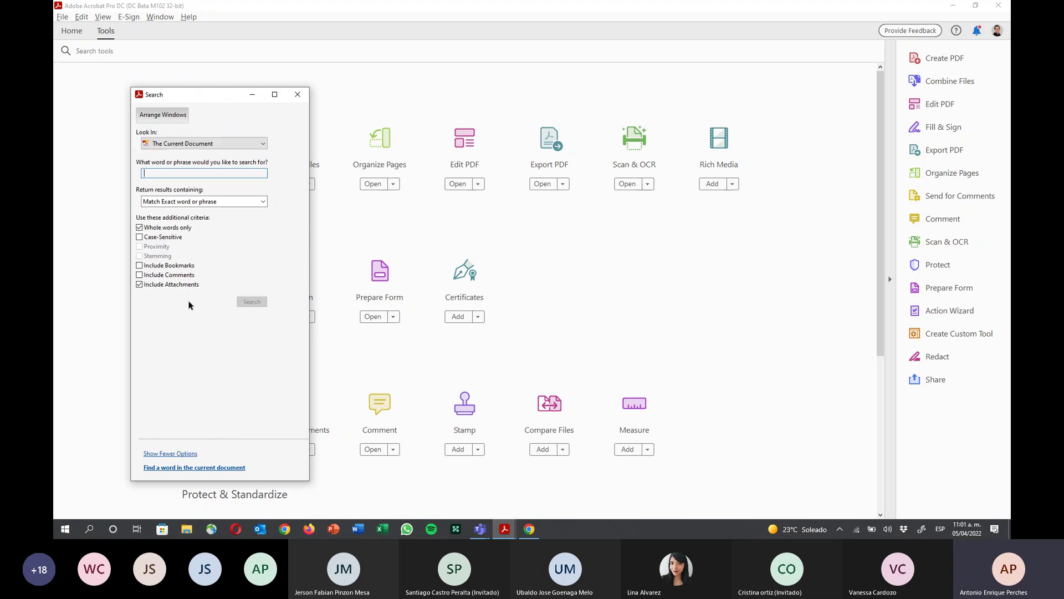
{"action": "left_click", "coordinate": [192, 143]}
{"action": "left_click", "coordinate": [192, 164]}
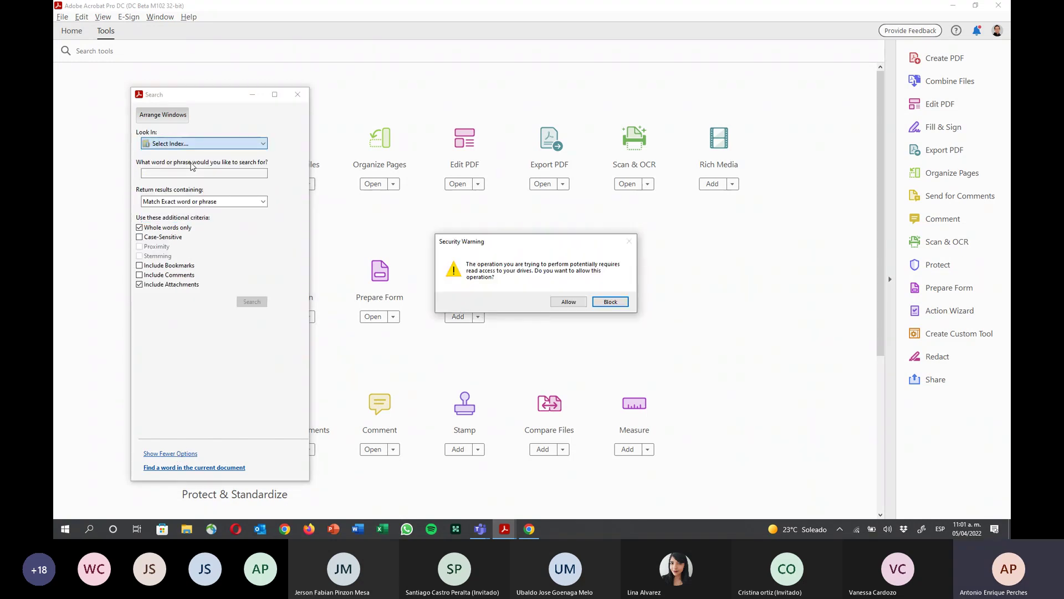
{"action": "left_click", "coordinate": [560, 303]}
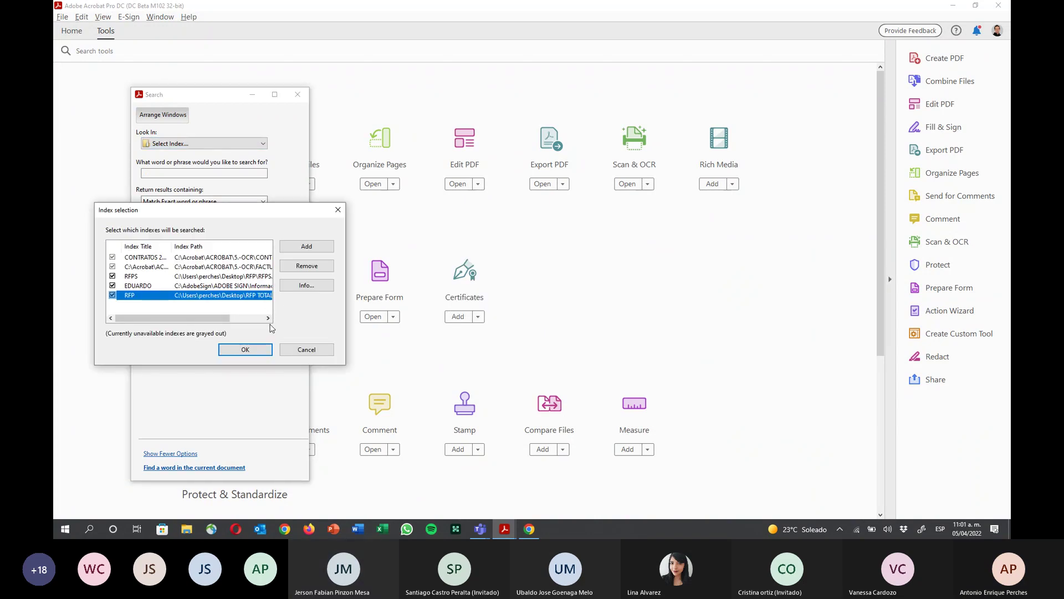
{"action": "left_click", "coordinate": [306, 248]}
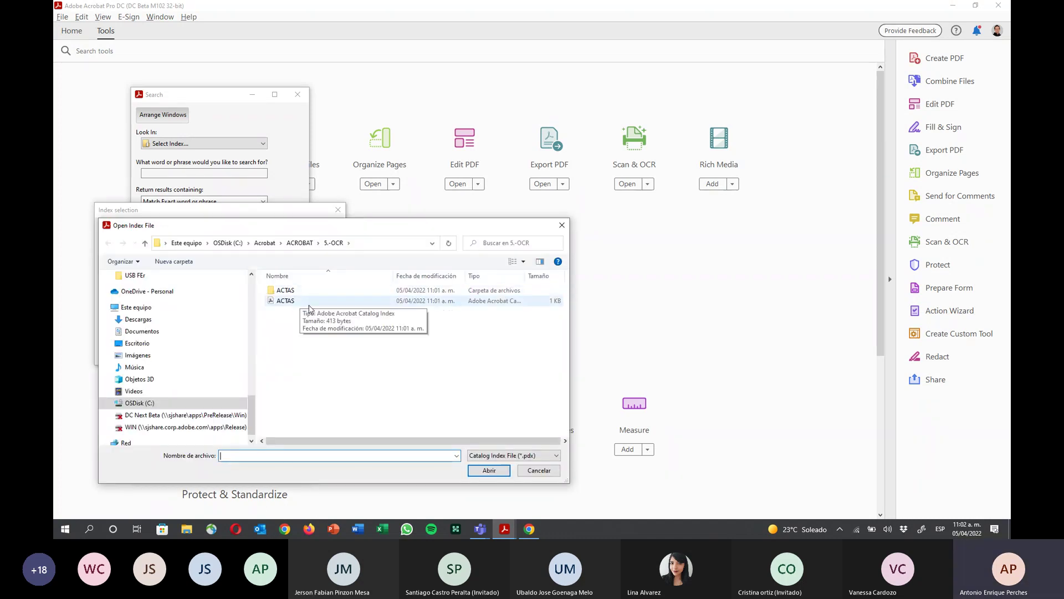
{"action": "double_click", "coordinate": [309, 301]}
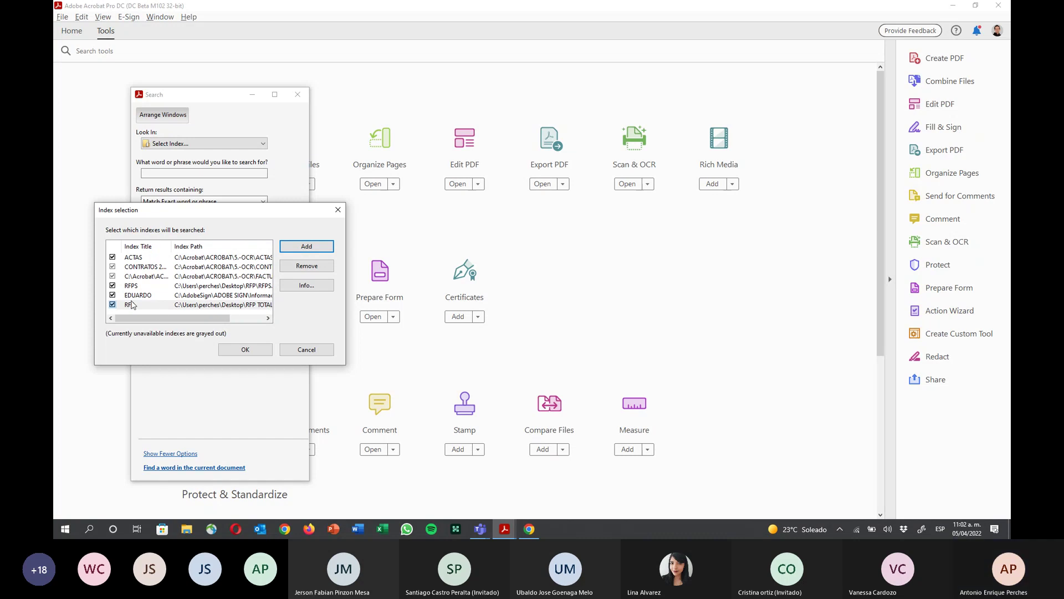
Exclude the other available indexes, such as RFP and RFPS, from the search, keep ACTAS selected, and accept the index selection
{"action": "left_click", "coordinate": [112, 307]}
{"action": "left_click", "coordinate": [112, 305]}
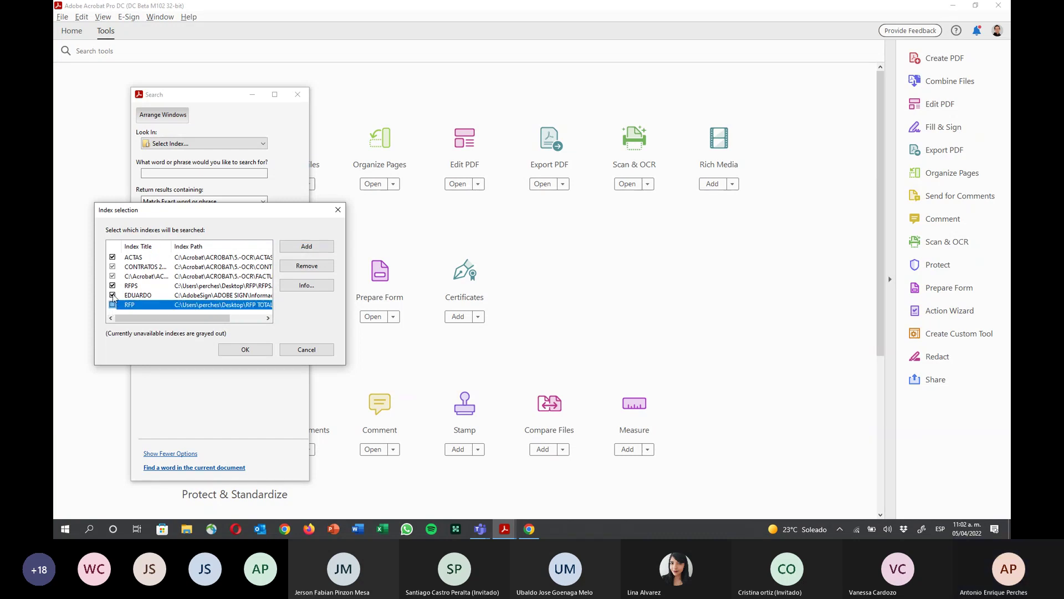
{"action": "left_click", "coordinate": [112, 295]}
{"action": "left_click", "coordinate": [112, 286]}
{"action": "left_click", "coordinate": [112, 277]}
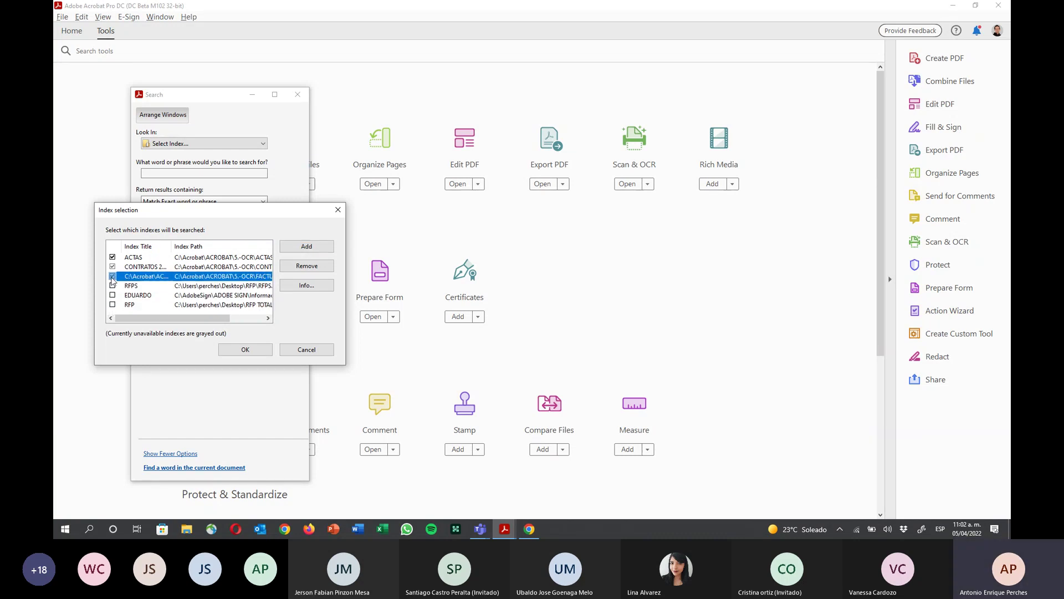
{"action": "left_click", "coordinate": [112, 267]}
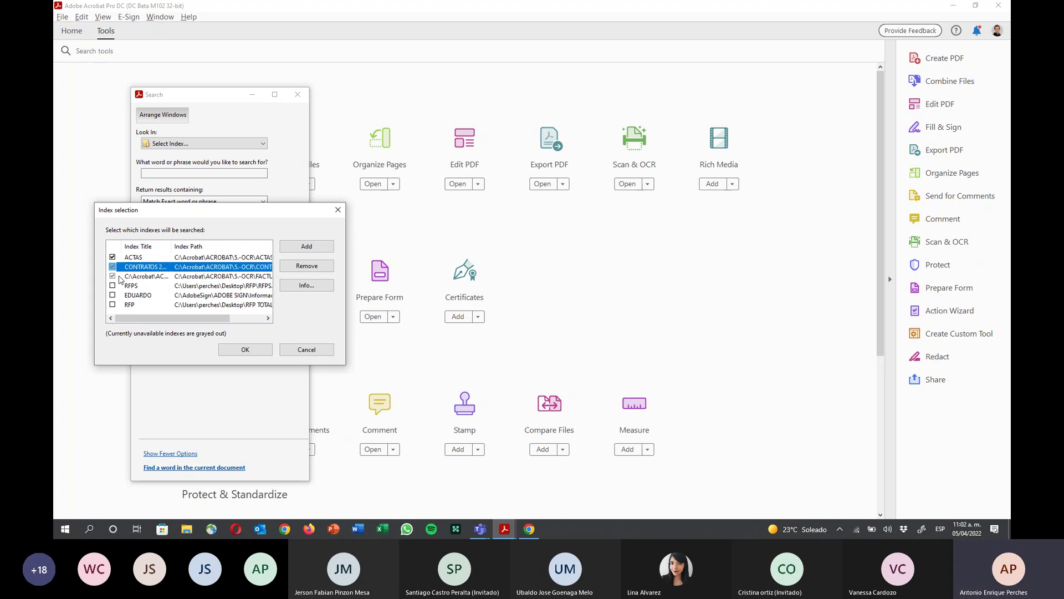
{"action": "left_click", "coordinate": [114, 277]}
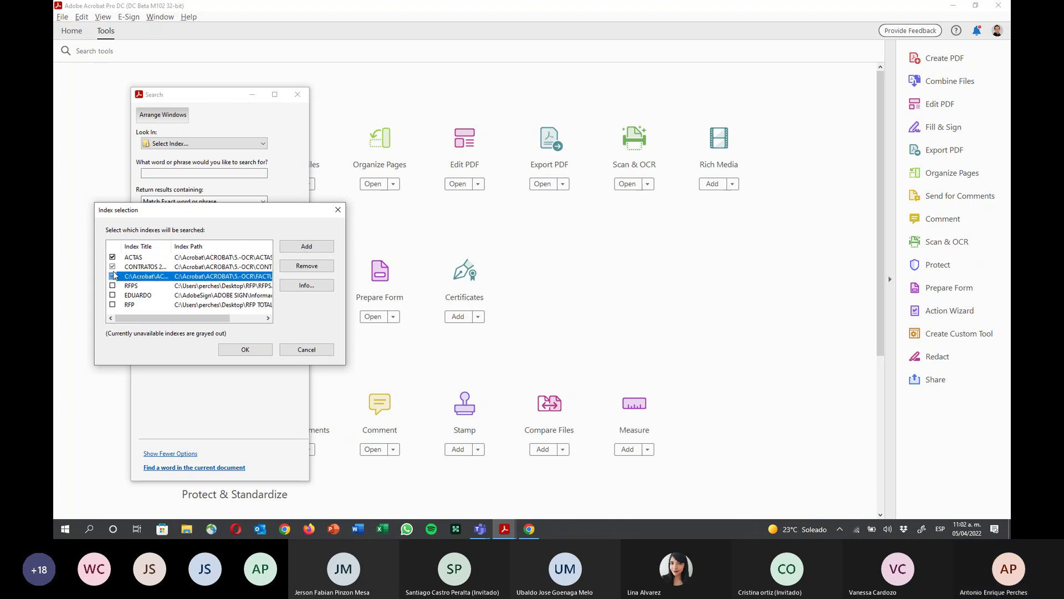
{"action": "left_click", "coordinate": [112, 267]}
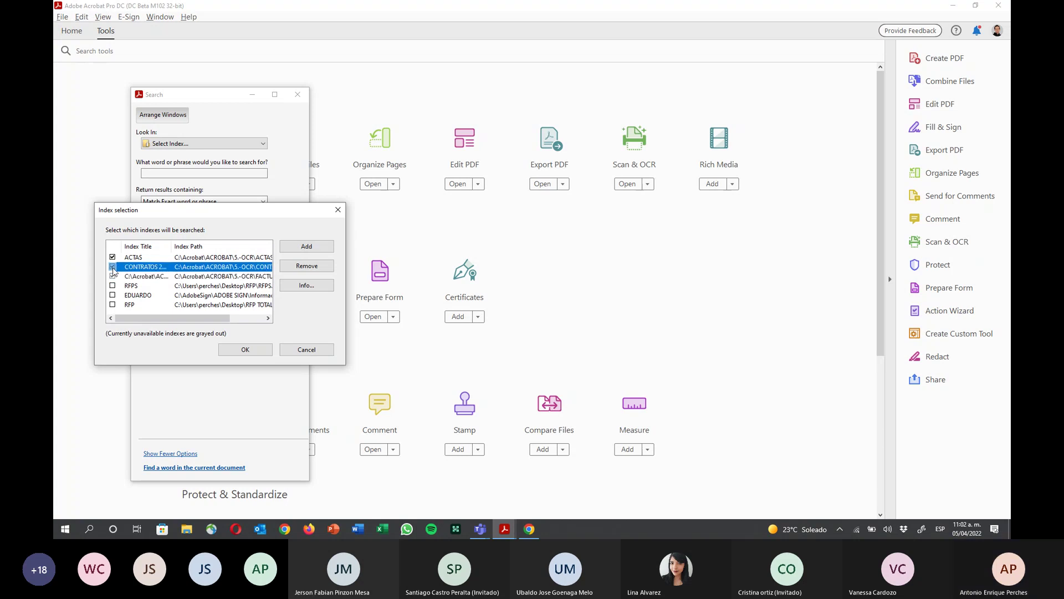
{"action": "left_click", "coordinate": [239, 351]}
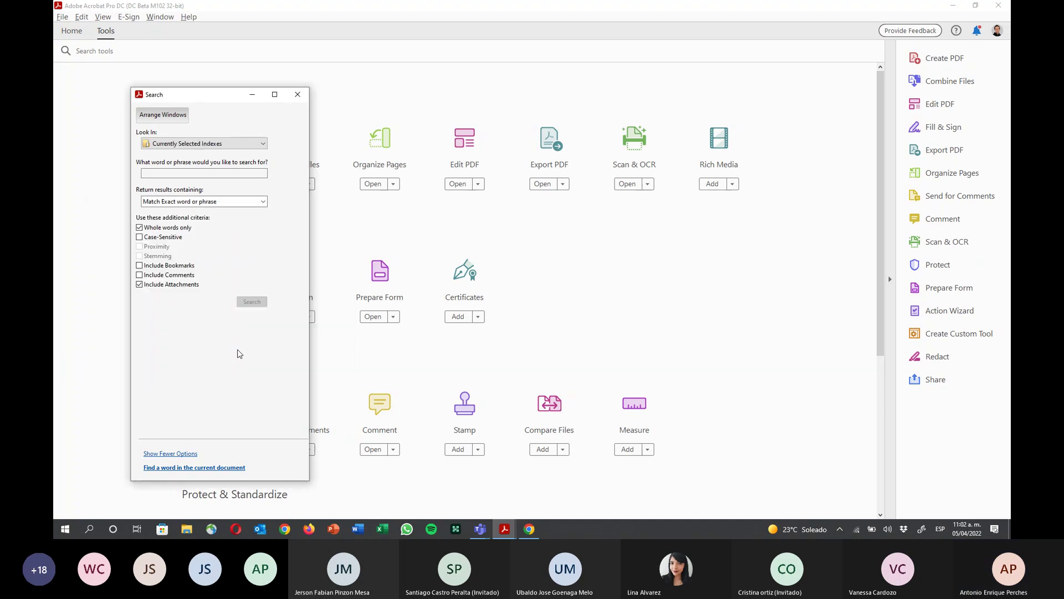
Search the selected indexes for the word "para"
{"action": "left_click", "coordinate": [158, 172]}
{"action": "type", "text": "p"}
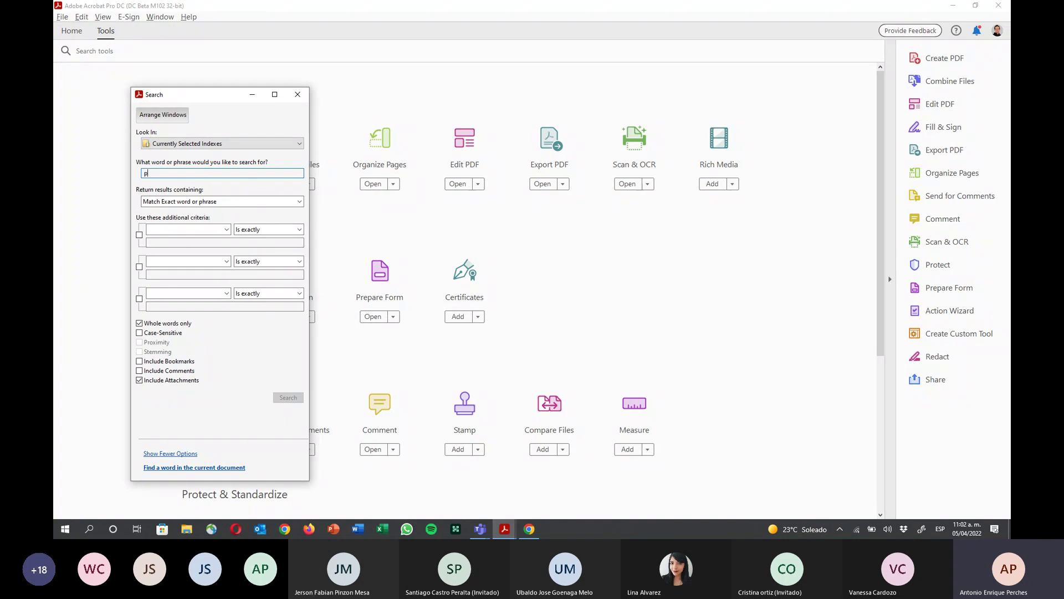
{"action": "type", "text": "a"}
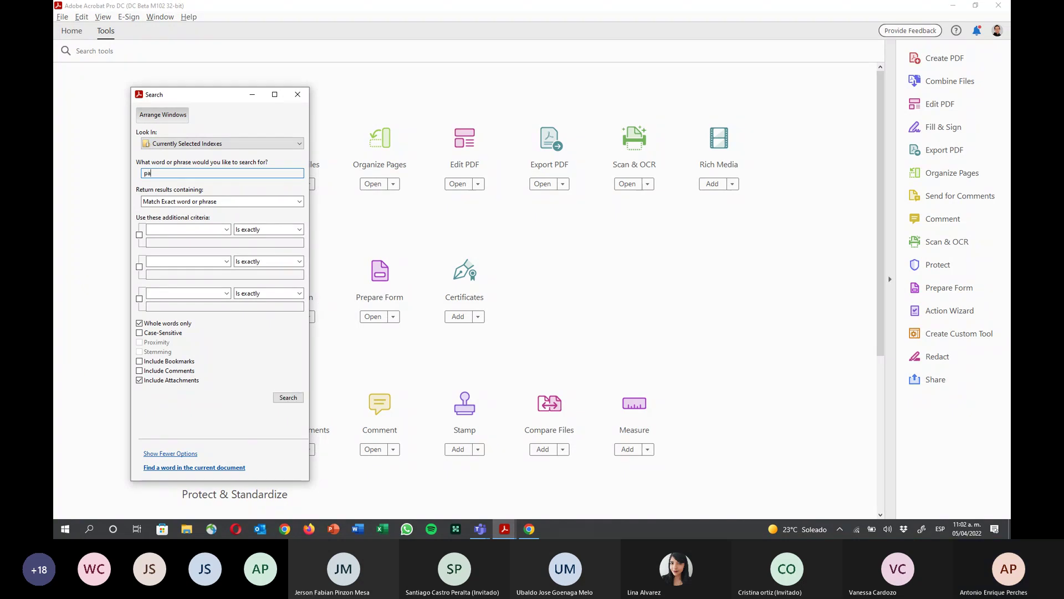
{"action": "type", "text": "ra"}
{"action": "key", "text": "Return"}
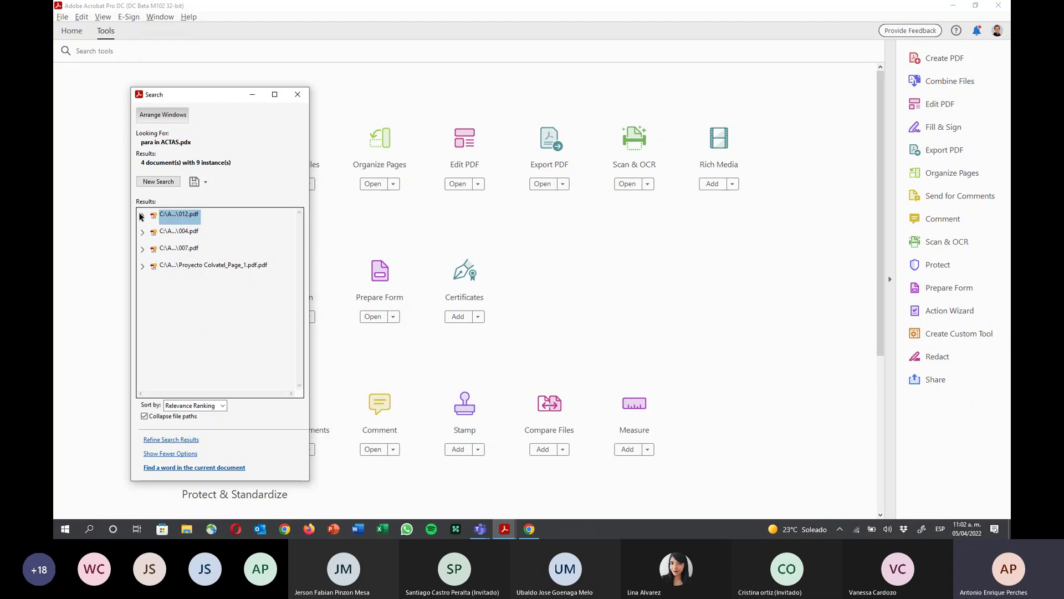
View the first occurrence found in 012.pdf and in 004.pdf, moving the Search window off the document text
{"action": "left_click", "coordinate": [142, 215]}
{"action": "left_click", "coordinate": [175, 236]}
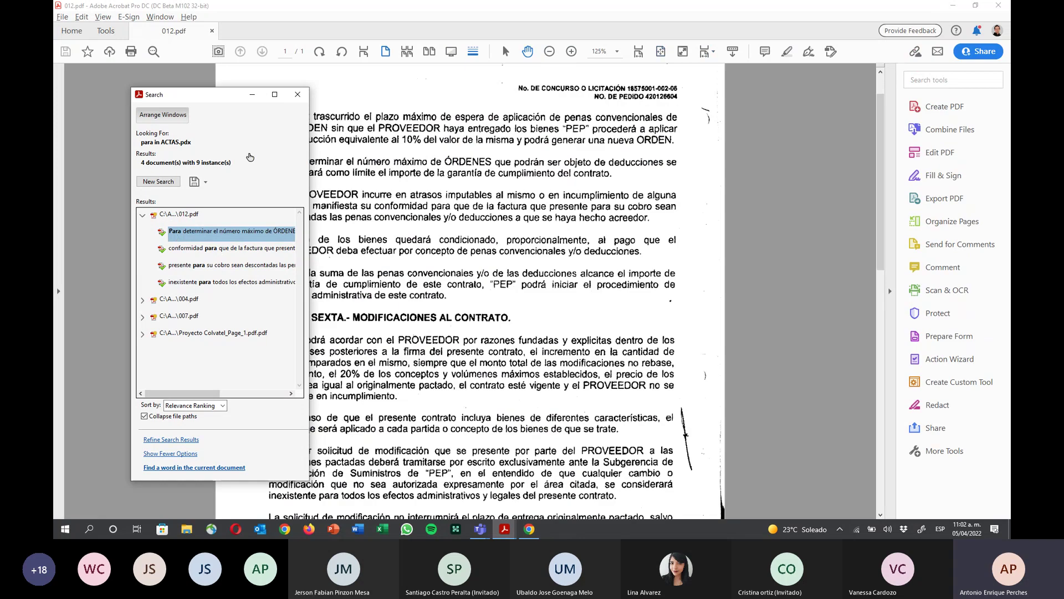
{"action": "left_click_drag", "start_coordinate": [230, 97], "coordinate": [659, 71]}
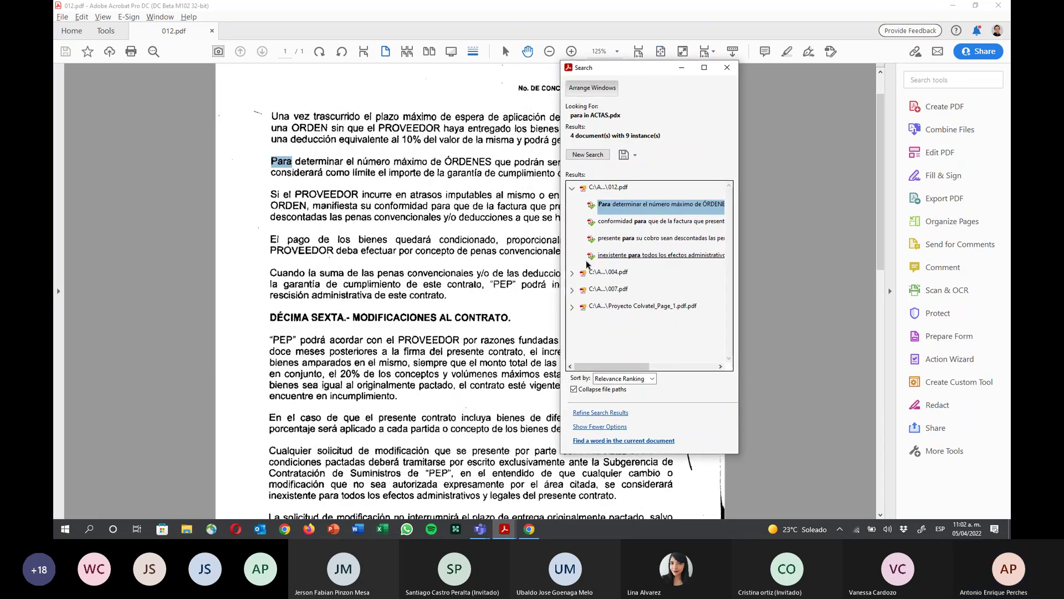
{"action": "left_click", "coordinate": [573, 273]}
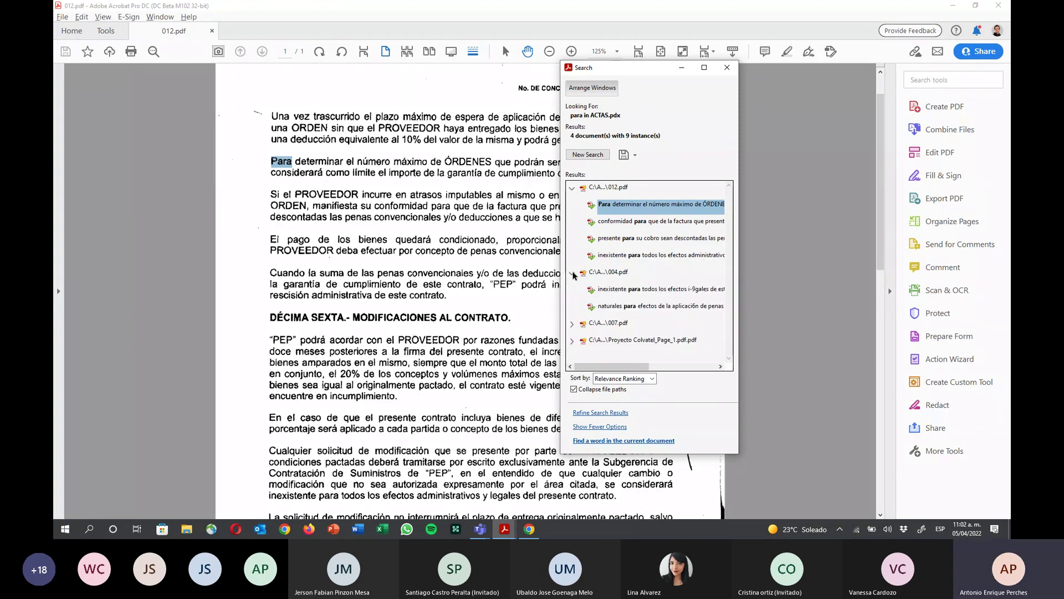
{"action": "left_click", "coordinate": [646, 288]}
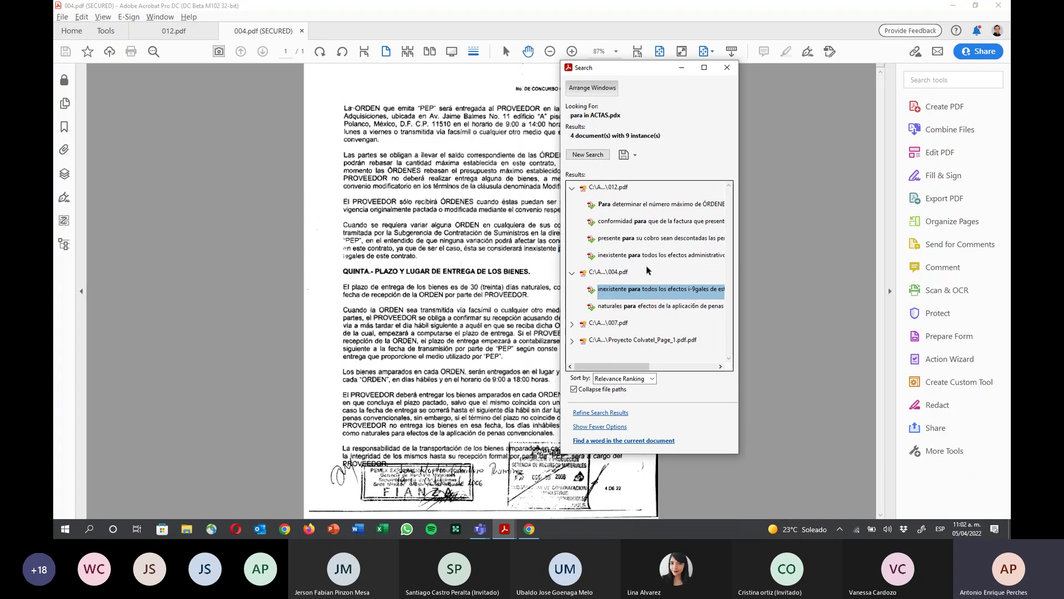
Close the Search window and the documents 004.pdf and 012.pdf
{"action": "left_click", "coordinate": [727, 68]}
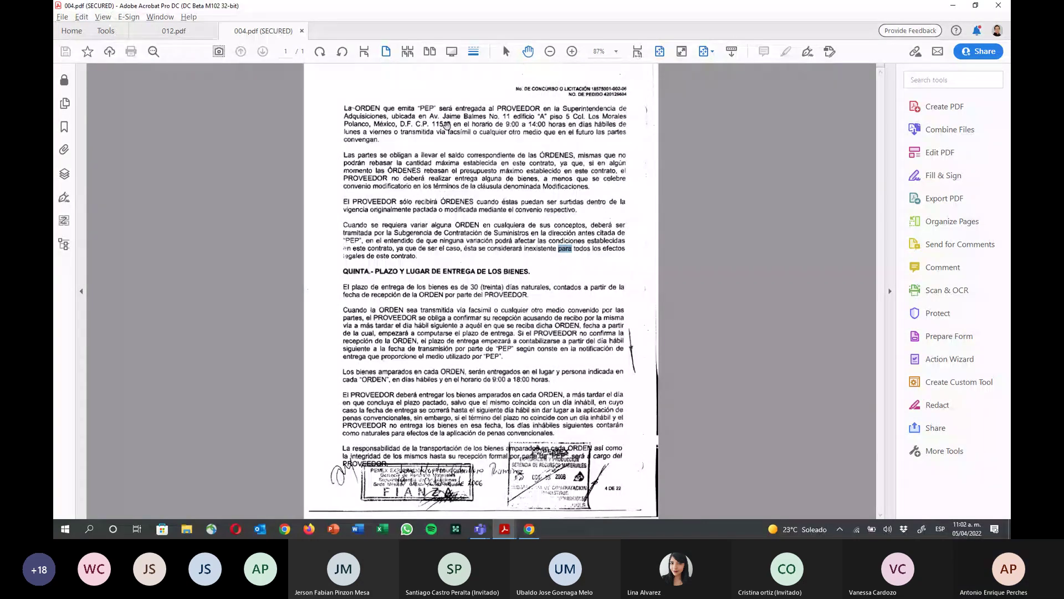
{"action": "left_click", "coordinate": [301, 32]}
{"action": "left_click", "coordinate": [211, 32]}
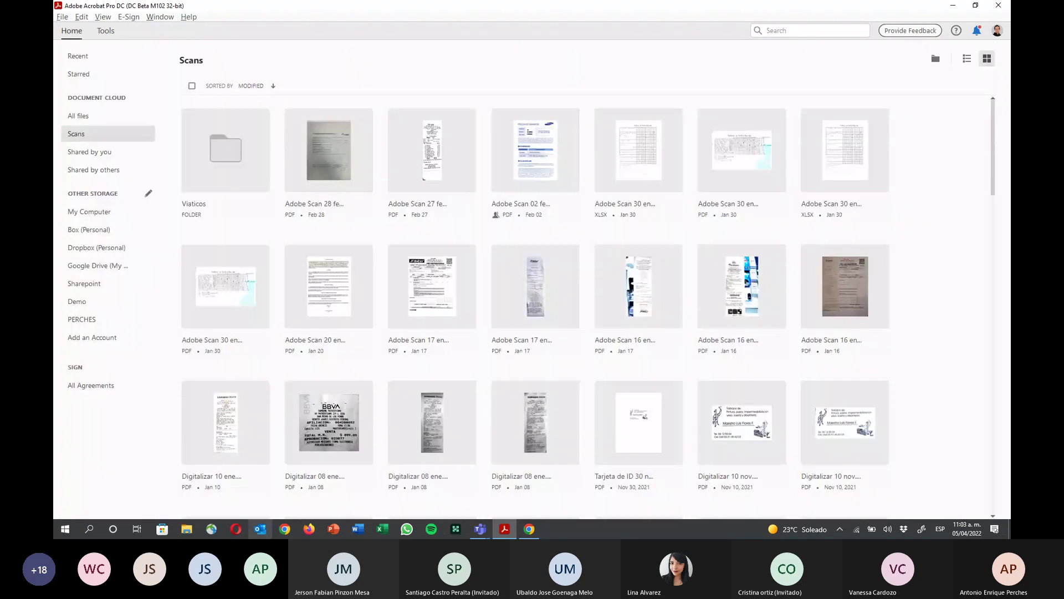
Open File Explorer and go to the folder C:\Acrobat\ACROBAT\6.-Acciones
{"action": "left_click", "coordinate": [187, 529]}
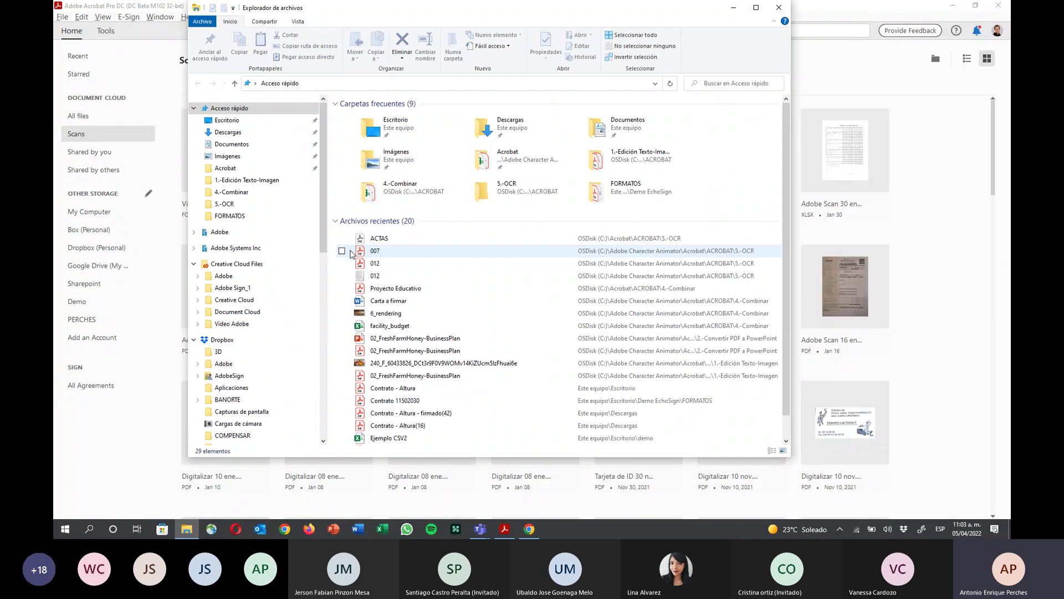
{"action": "scroll", "coordinate": [290, 332], "scroll_direction": "down", "scroll_amount": 9}
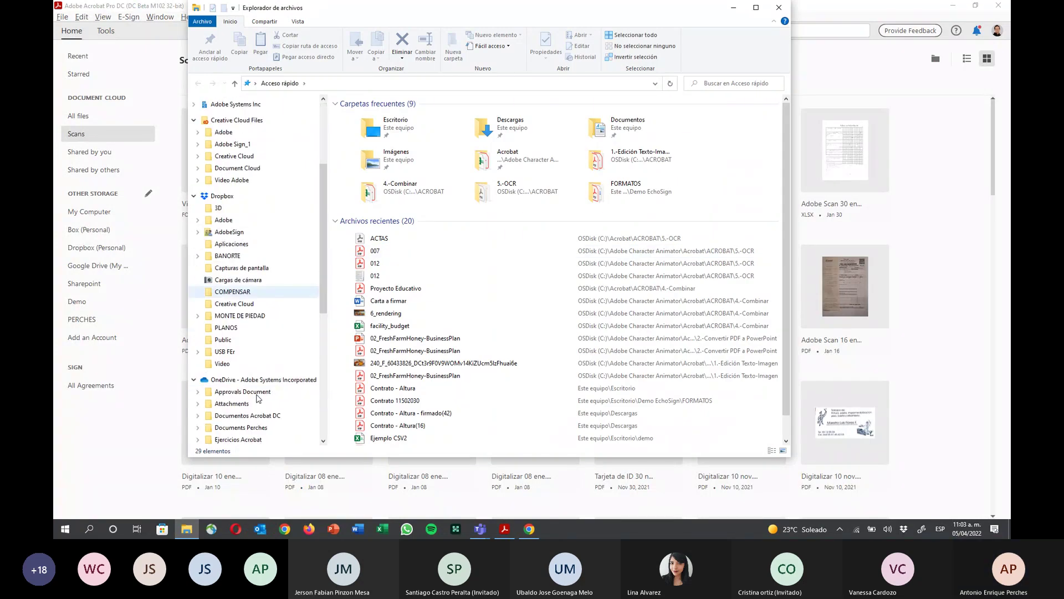
{"action": "scroll", "coordinate": [259, 399], "scroll_direction": "down", "scroll_amount": 1}
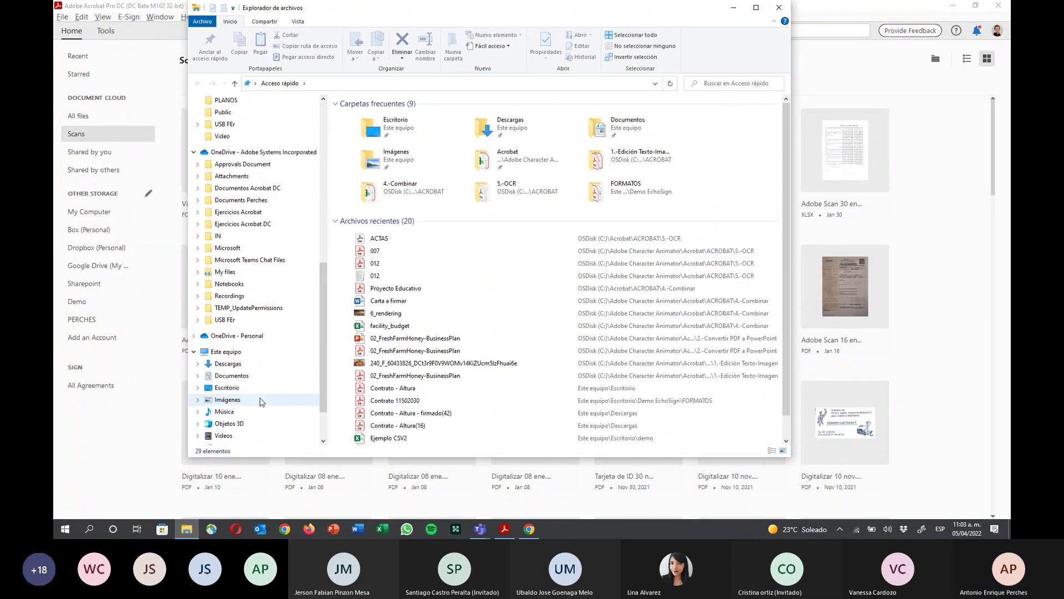
{"action": "scroll", "coordinate": [261, 401], "scroll_direction": "down", "scroll_amount": 1}
{"action": "left_click", "coordinate": [260, 411]}
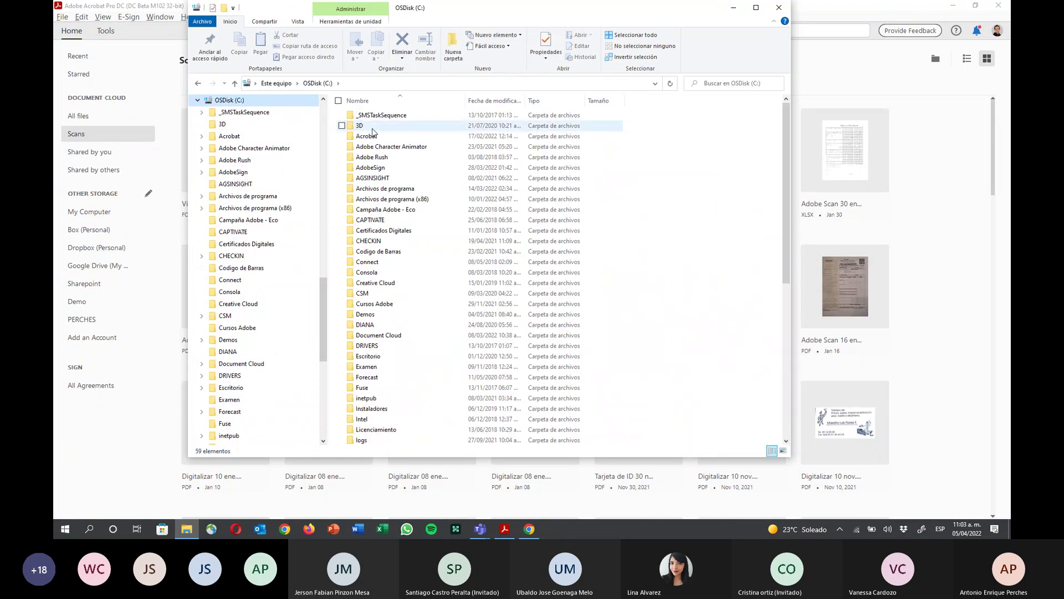
{"action": "double_click", "coordinate": [372, 136]}
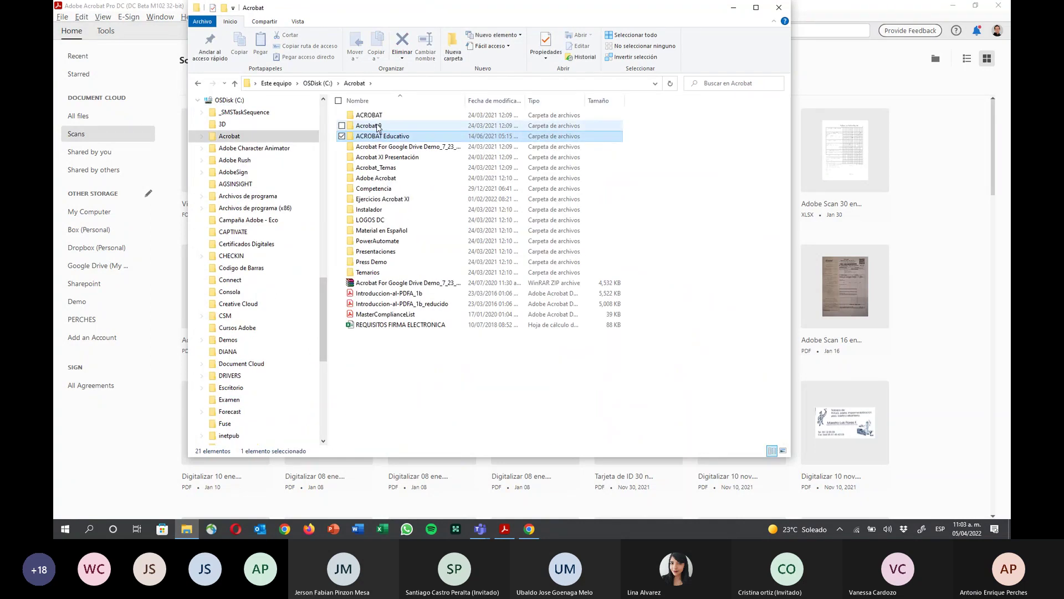
{"action": "left_click", "coordinate": [380, 117]}
{"action": "double_click", "coordinate": [379, 118]}
{"action": "left_click", "coordinate": [383, 158]}
{"action": "double_click", "coordinate": [382, 158]}
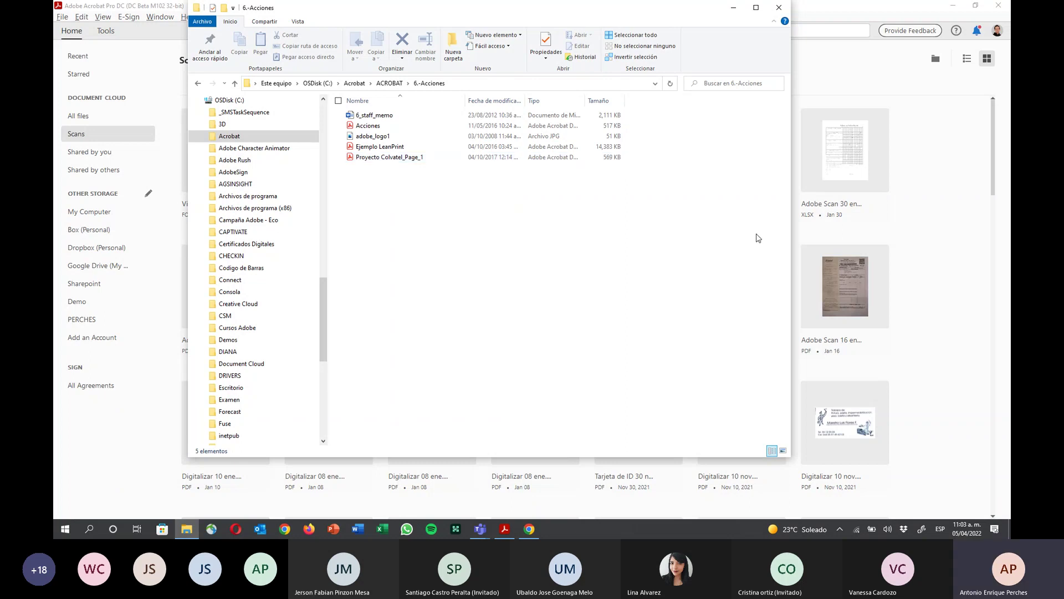
Switch back to Acrobat, look over the available tools and return to the Home view
{"action": "left_click", "coordinate": [806, 91]}
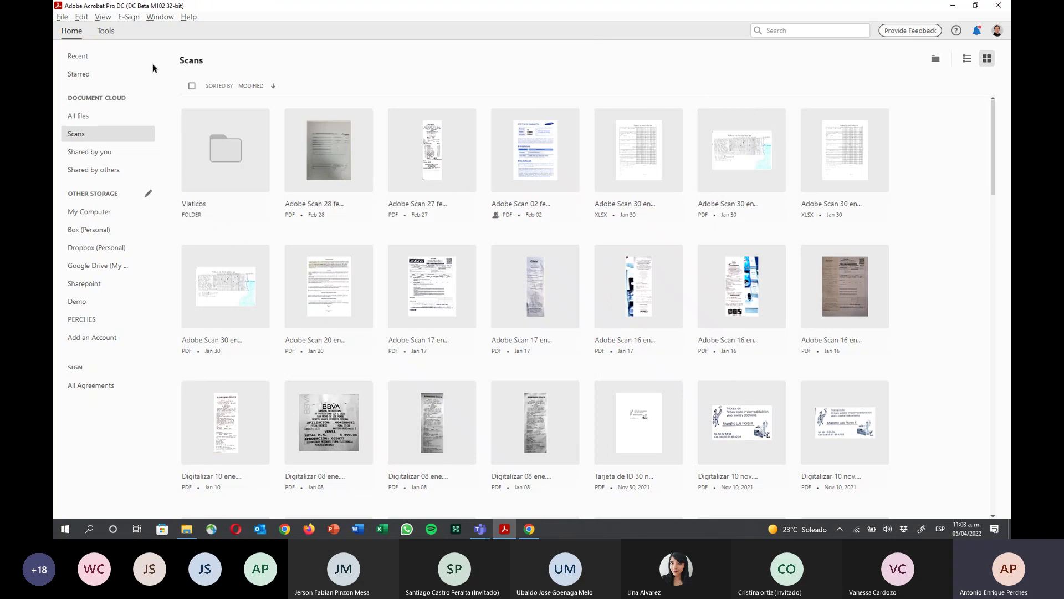
{"action": "left_click", "coordinate": [104, 32]}
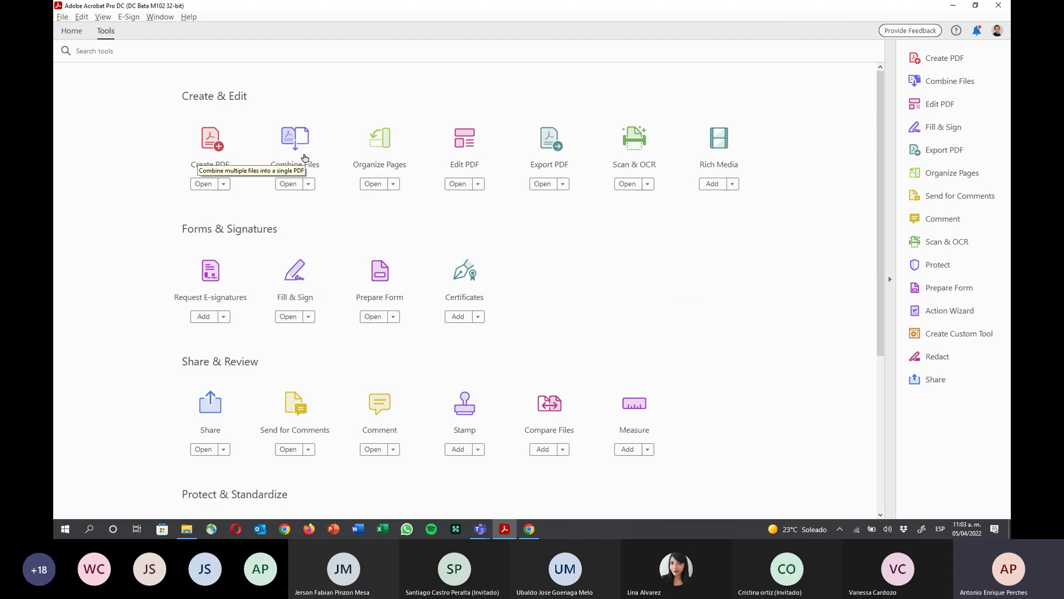
{"action": "left_click", "coordinate": [76, 35]}
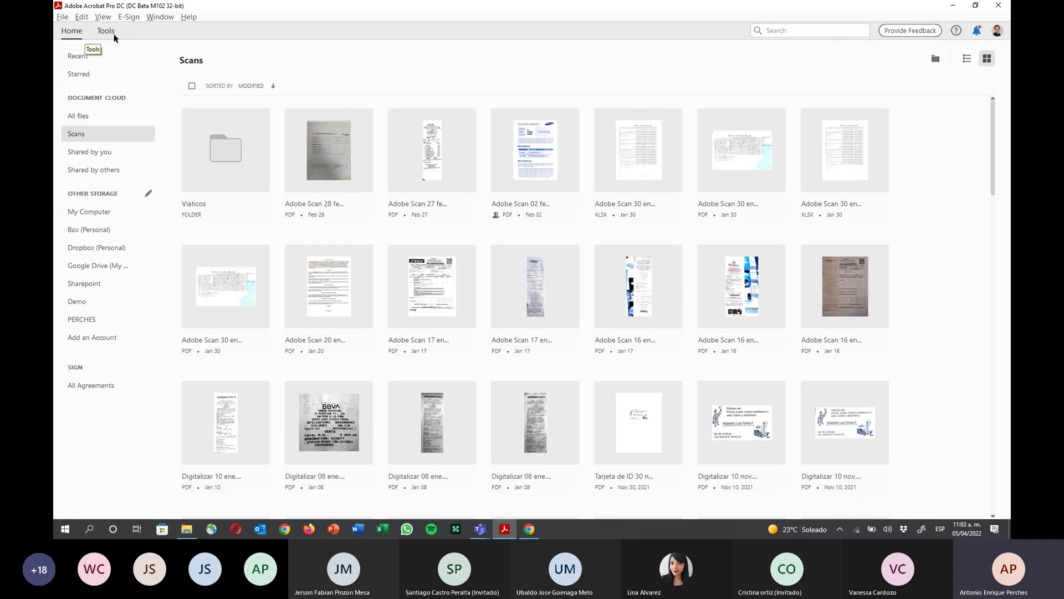
Look through the available tools, open the Action Wizard and start a new action
{"action": "left_click", "coordinate": [108, 35]}
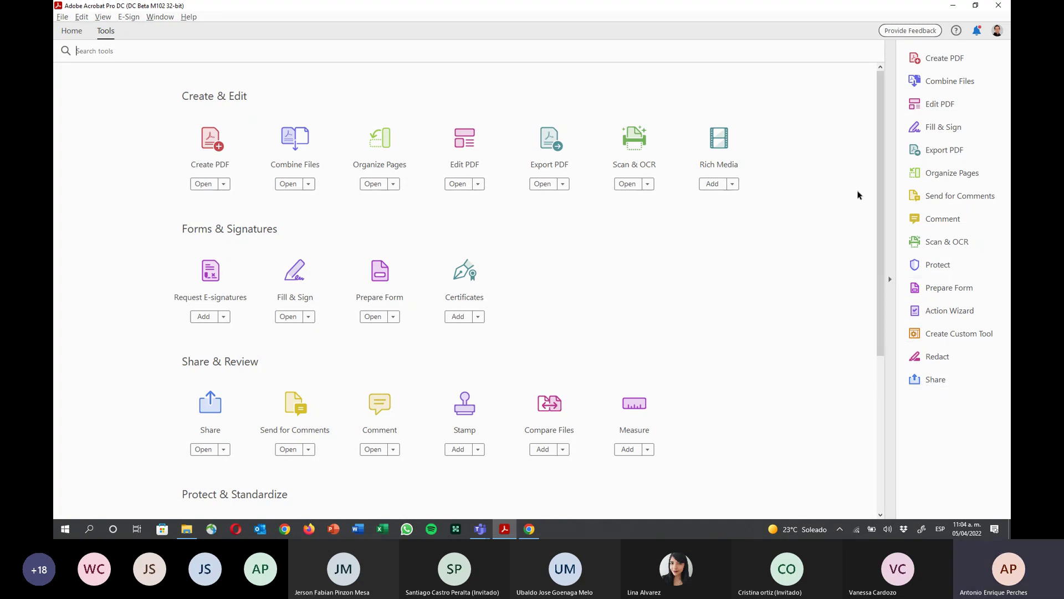
{"action": "scroll", "coordinate": [444, 235], "scroll_direction": "down", "scroll_amount": 1}
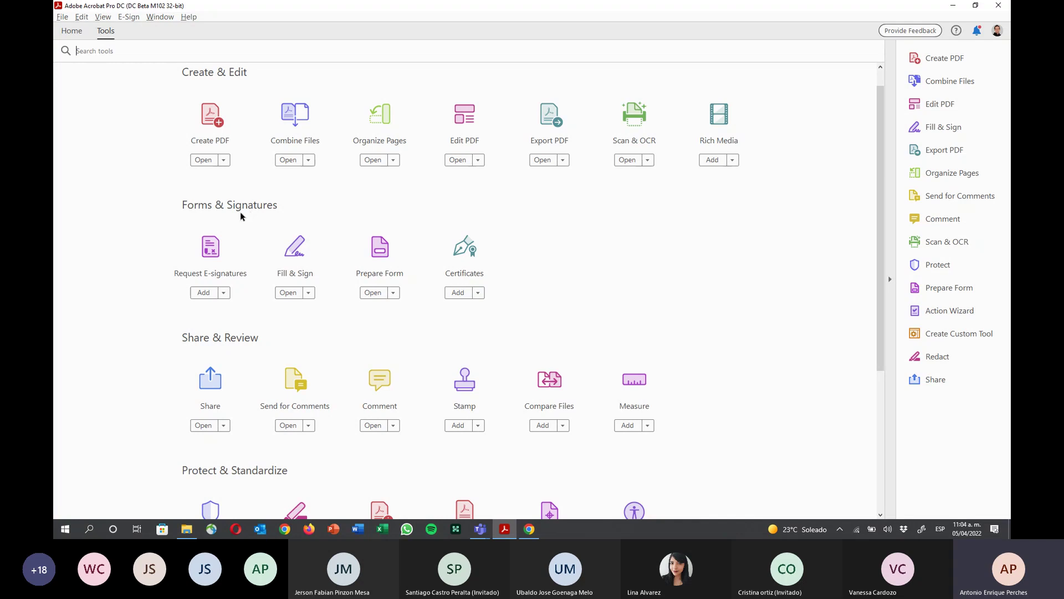
{"action": "scroll", "coordinate": [238, 232], "scroll_direction": "down", "scroll_amount": 1}
{"action": "scroll", "coordinate": [238, 232], "scroll_direction": "down", "scroll_amount": 4}
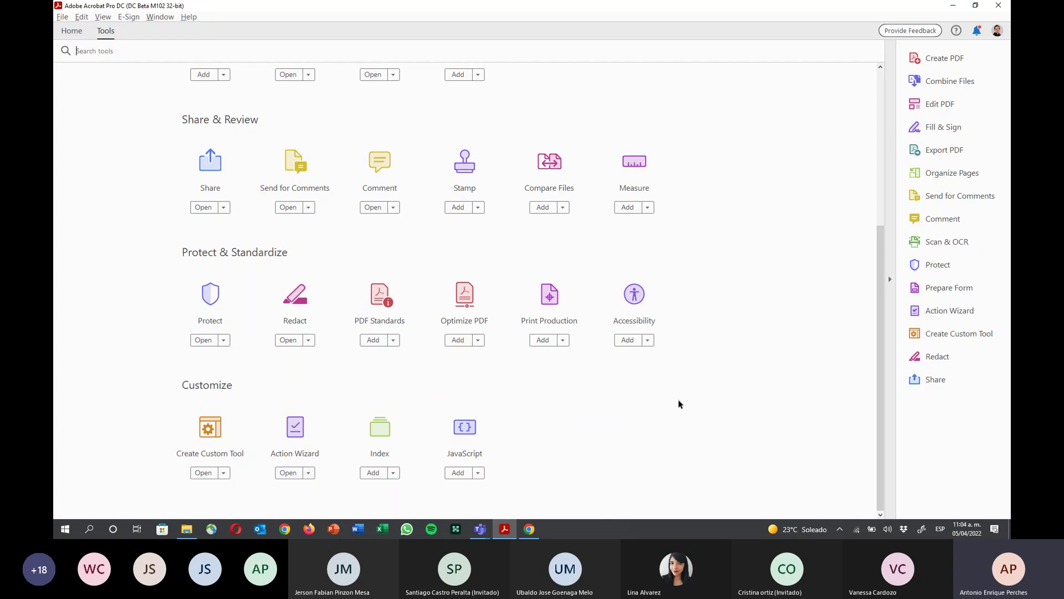
{"action": "left_click", "coordinate": [942, 314]}
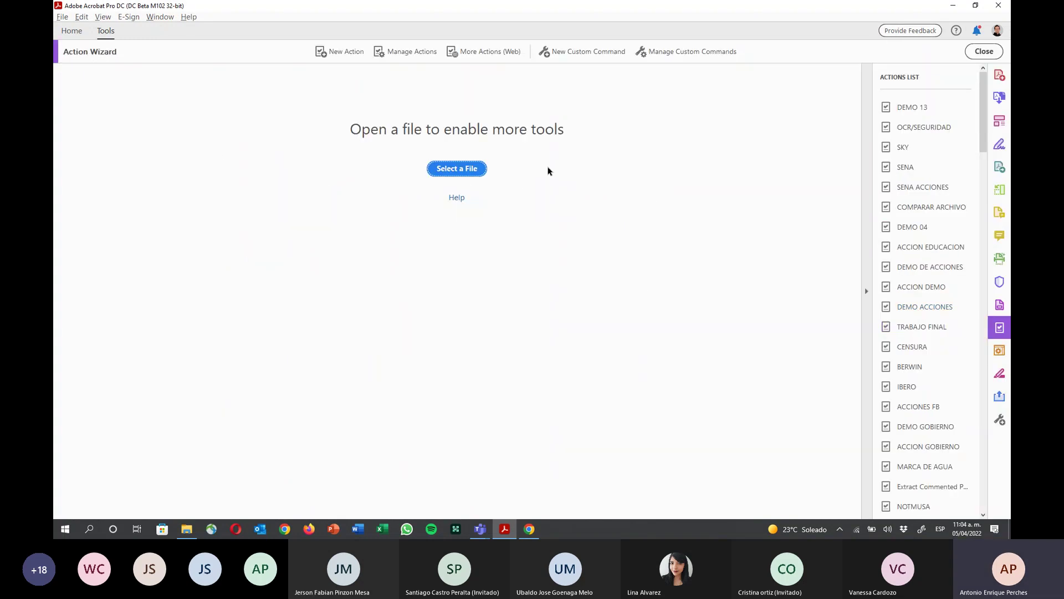
{"action": "left_click", "coordinate": [340, 52]}
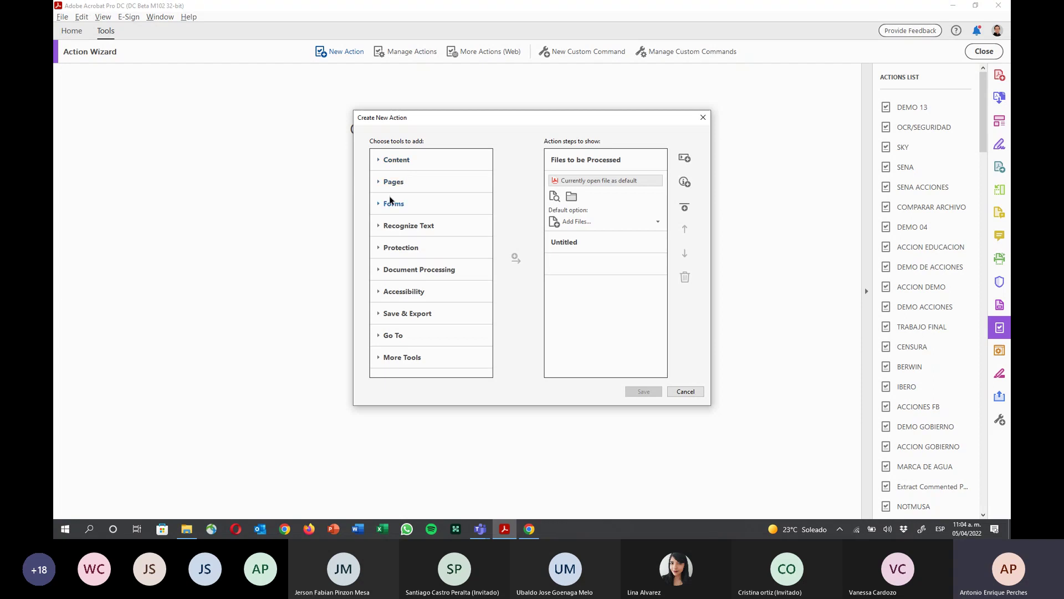
Add a Recognize Text using OCR step to the new action
{"action": "left_click", "coordinate": [383, 225]}
{"action": "left_click", "coordinate": [395, 247]}
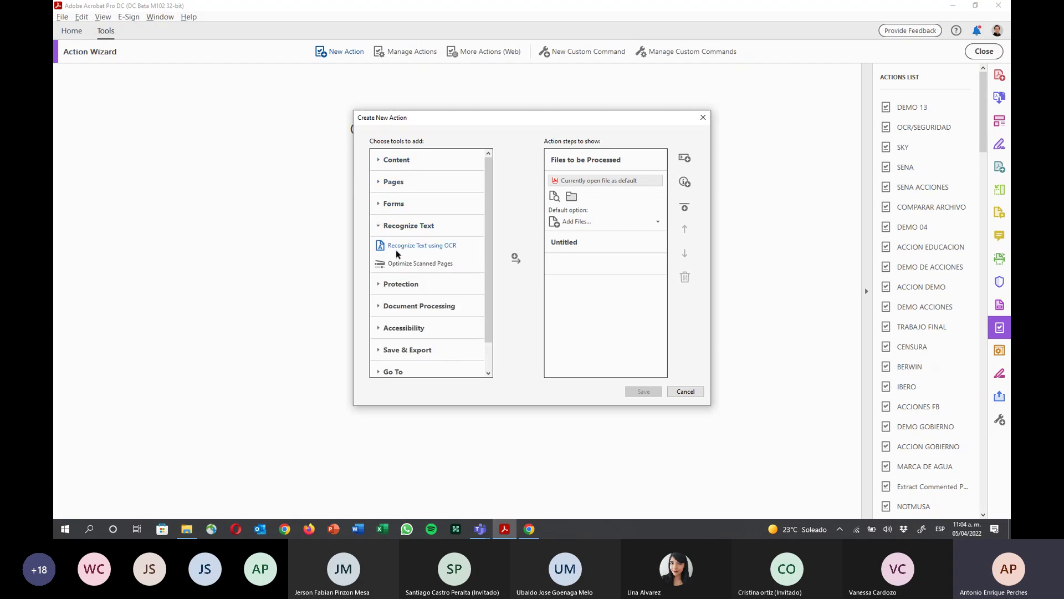
{"action": "left_click", "coordinate": [515, 258]}
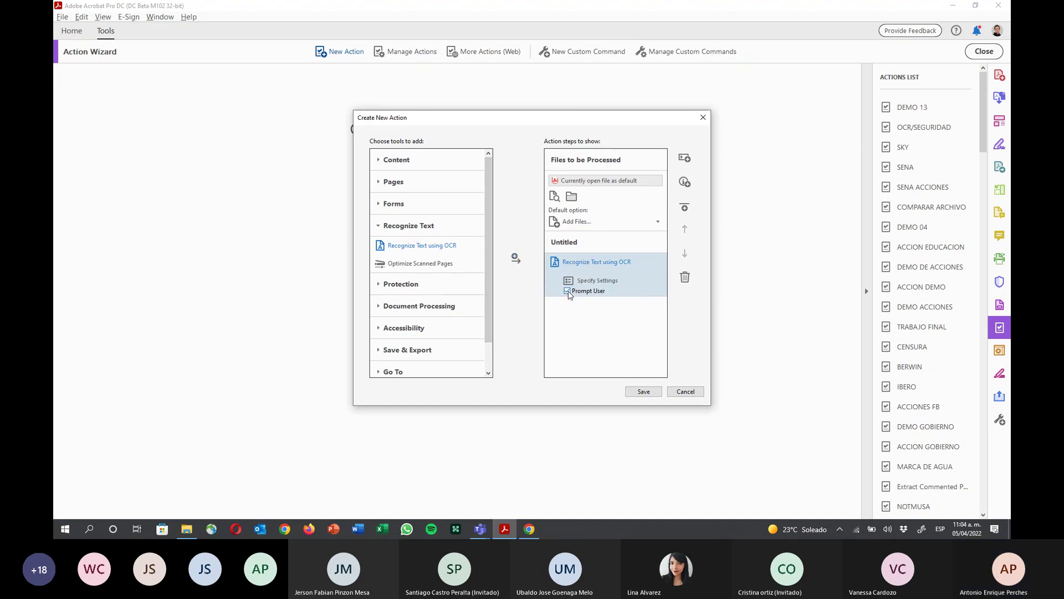
Set the OCR step's document language to Spanish and have it run without prompting the user
{"action": "left_click", "coordinate": [571, 280]}
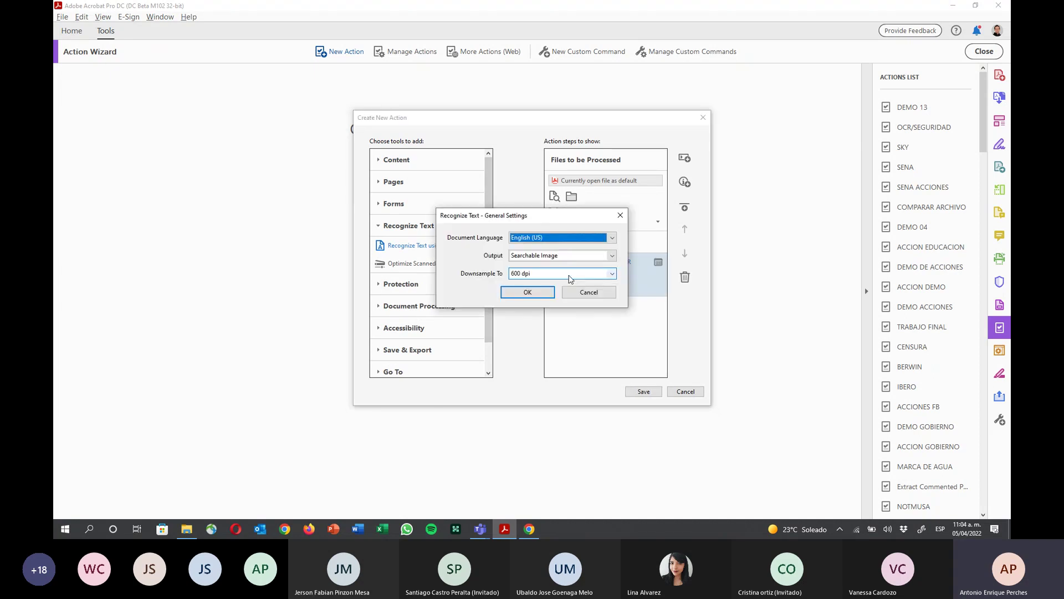
{"action": "key", "text": "s"}
{"action": "key", "text": "p"}
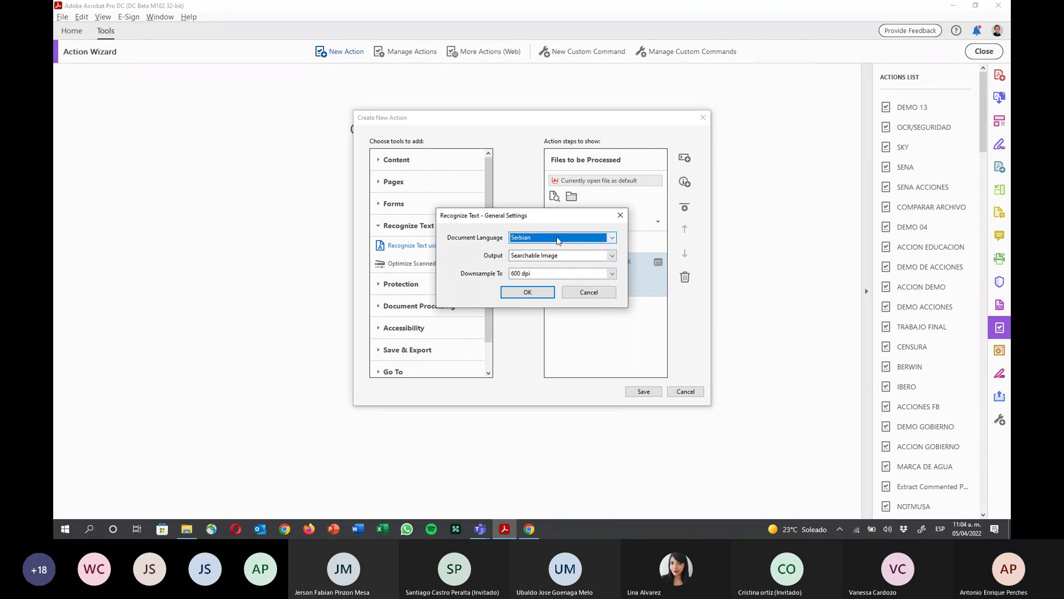
{"action": "left_click", "coordinate": [559, 238]}
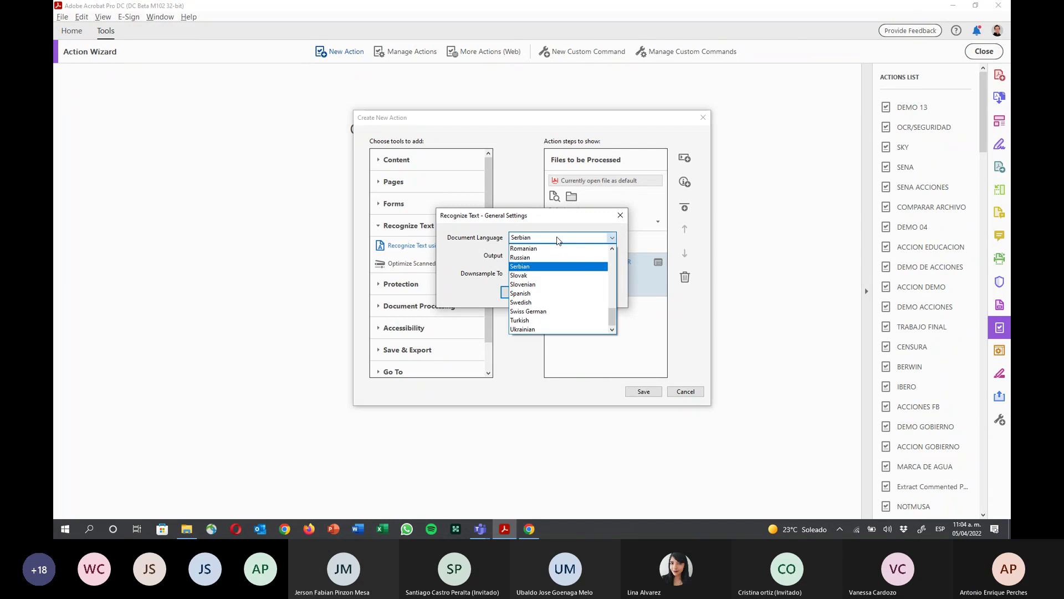
{"action": "left_click", "coordinate": [551, 293]}
{"action": "left_click", "coordinate": [528, 292]}
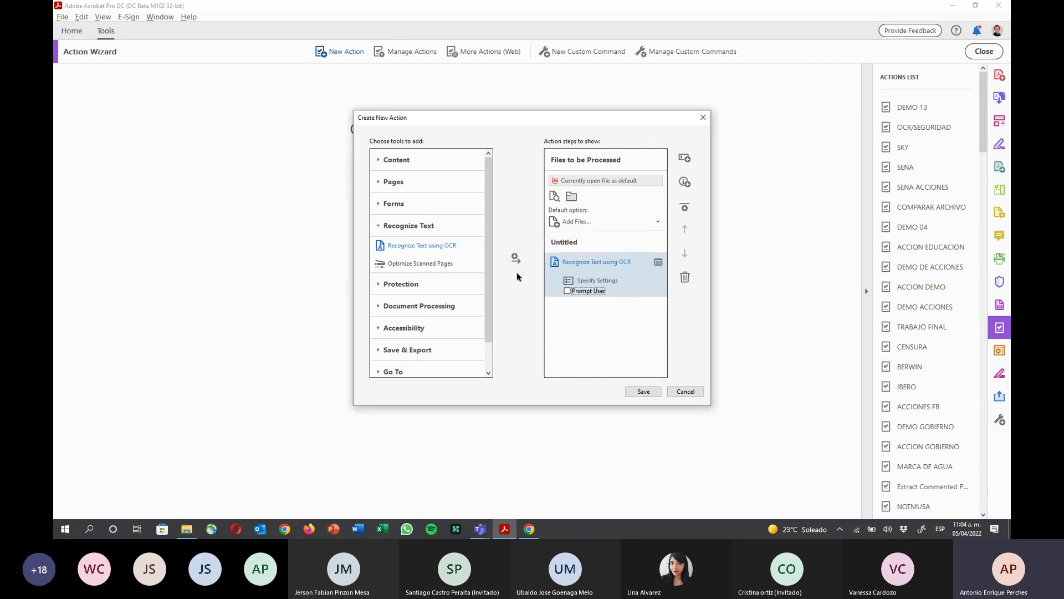
Add an Add Watermark step after the OCR step, with its user prompt turned off
{"action": "left_click", "coordinate": [387, 182]}
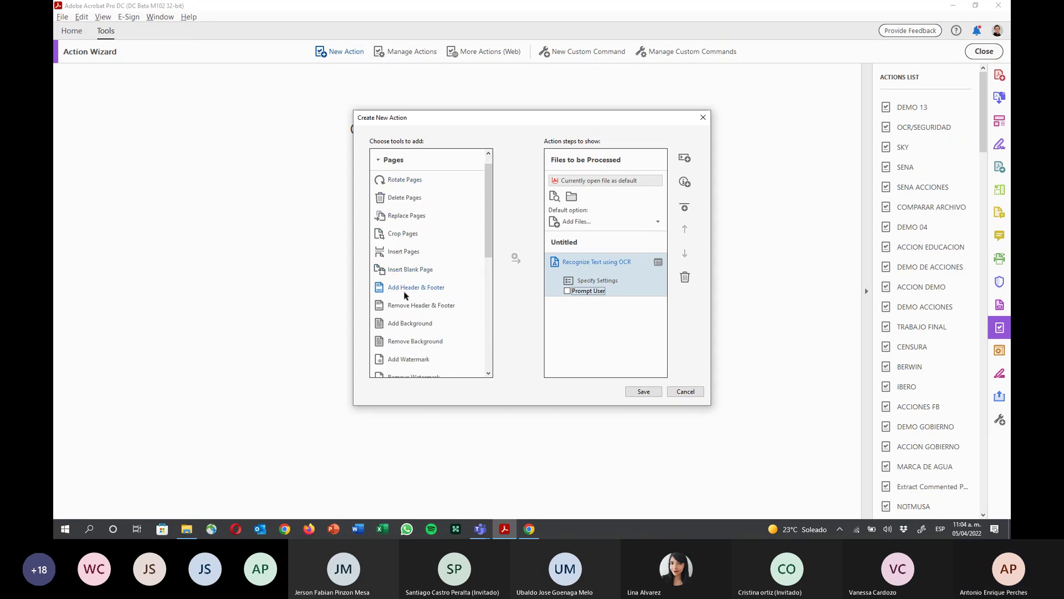
{"action": "scroll", "coordinate": [406, 298], "scroll_direction": "down", "scroll_amount": 1}
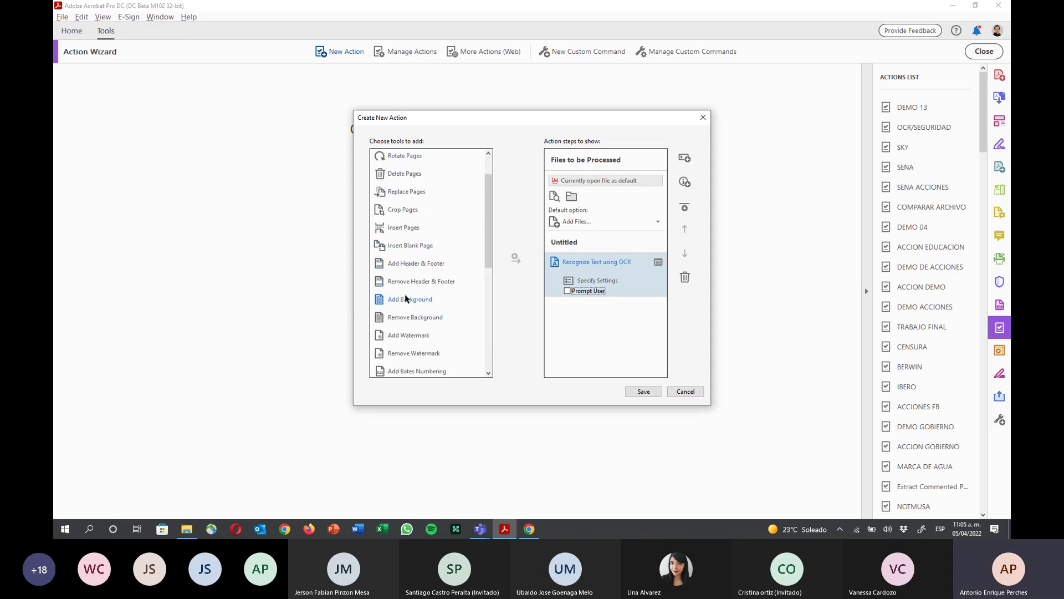
{"action": "left_click", "coordinate": [406, 336]}
{"action": "left_click", "coordinate": [515, 260]}
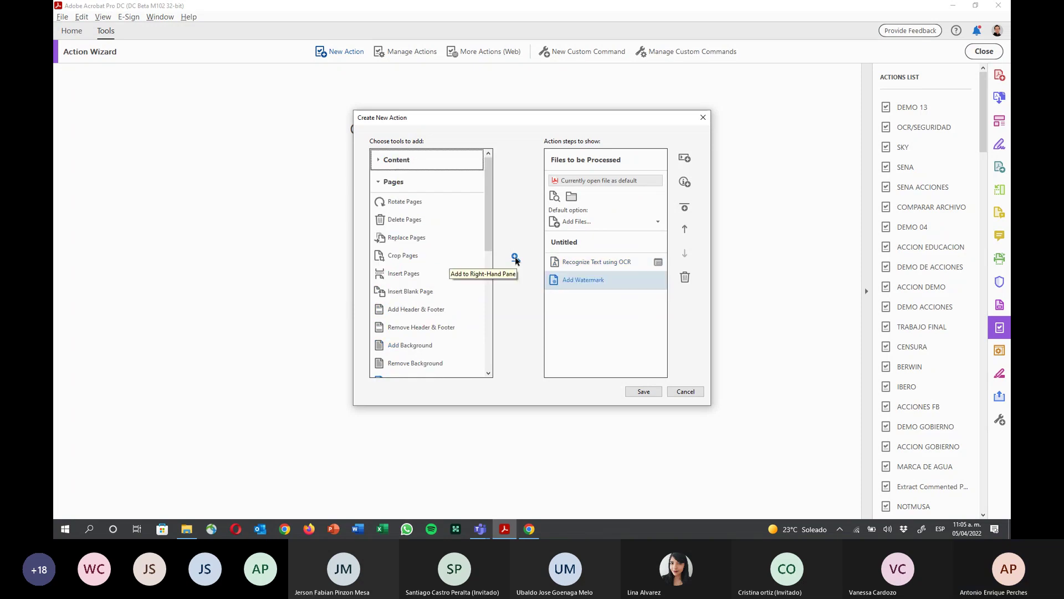
{"action": "left_click", "coordinate": [580, 310]}
In the watermark step's settings, enter CONFIDENCIAL as the watermark text and set the font size to 72
{"action": "left_click", "coordinate": [580, 309]}
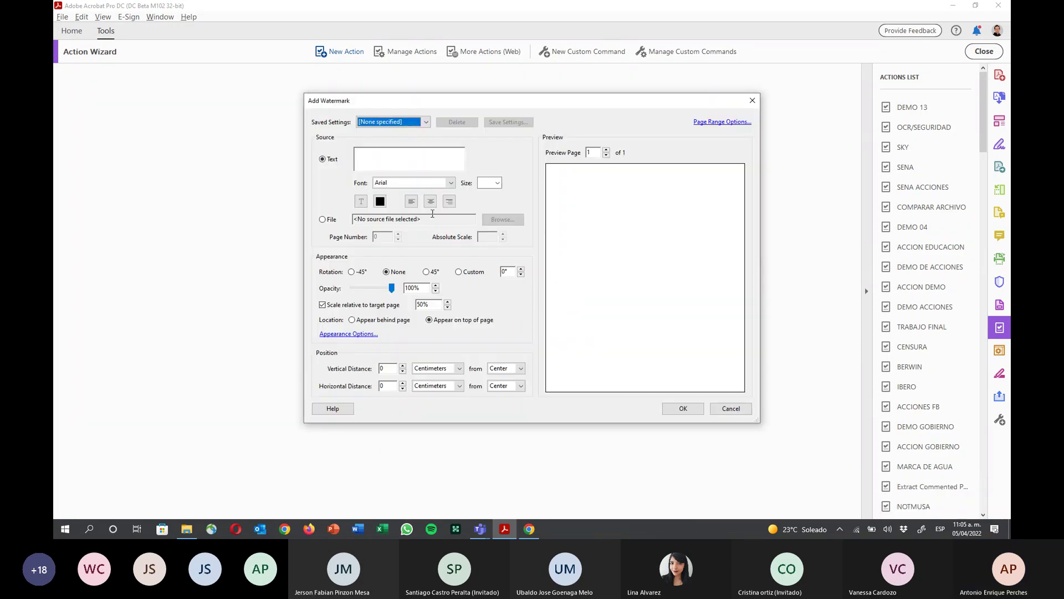
{"action": "left_click", "coordinate": [389, 158]}
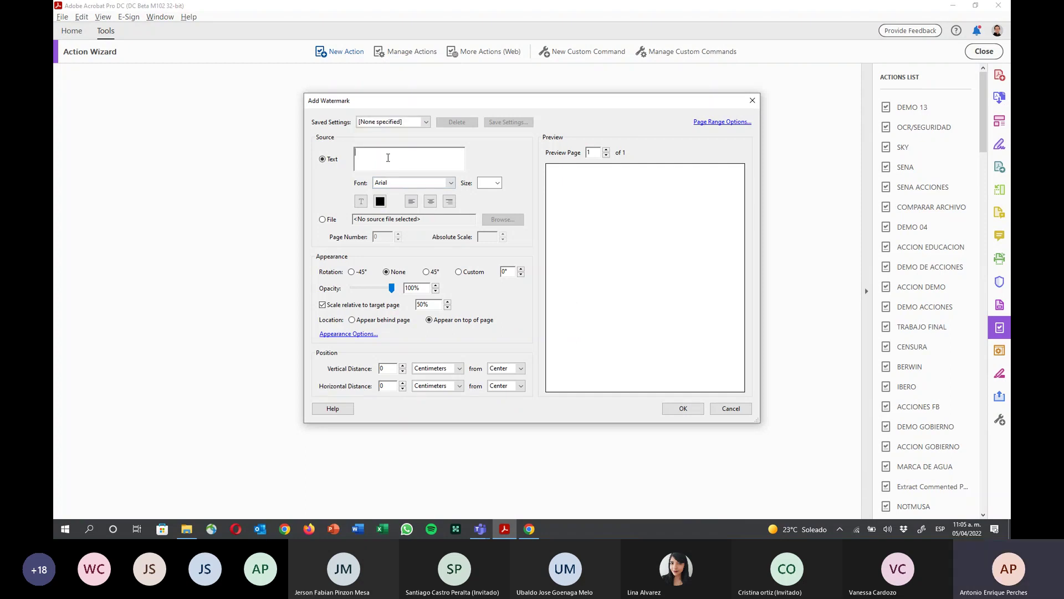
{"action": "type", "text": "CONFI"}
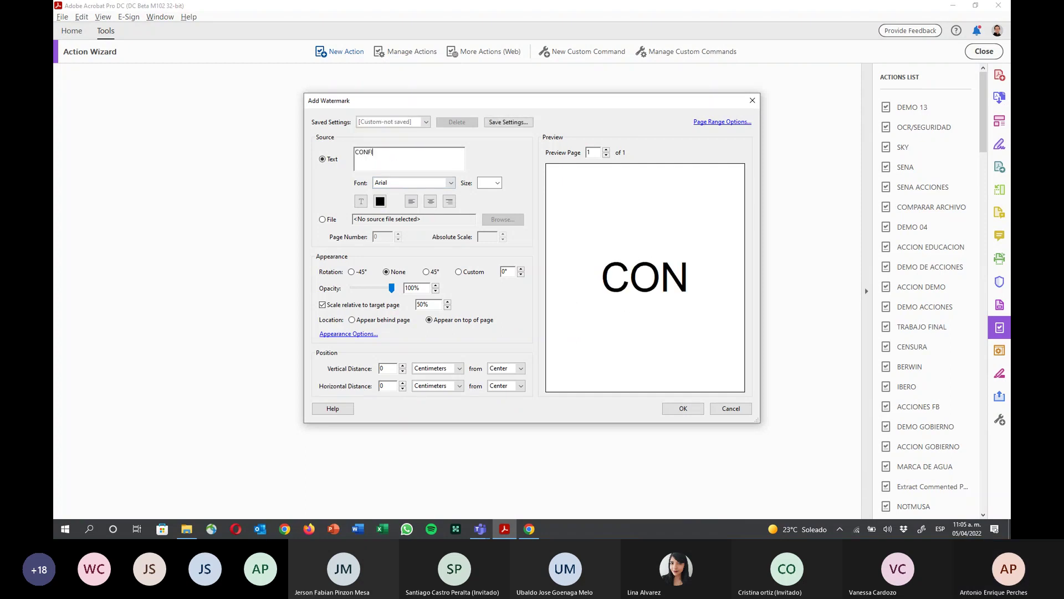
{"action": "type", "text": "DENCIAL"}
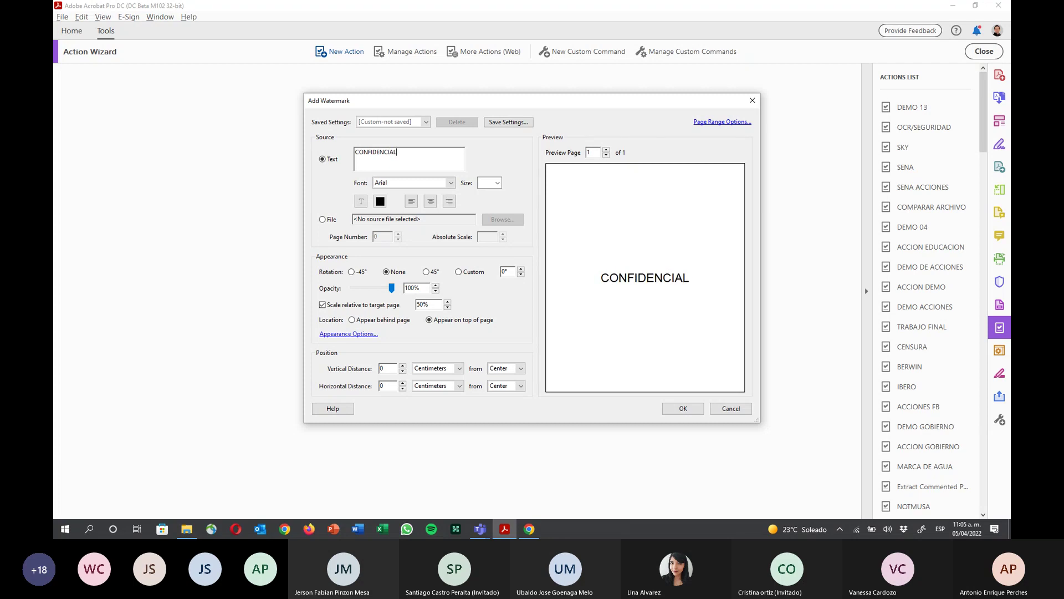
{"action": "left_click", "coordinate": [498, 183]}
{"action": "left_click_drag", "start_coordinate": [495, 208], "coordinate": [495, 242]}
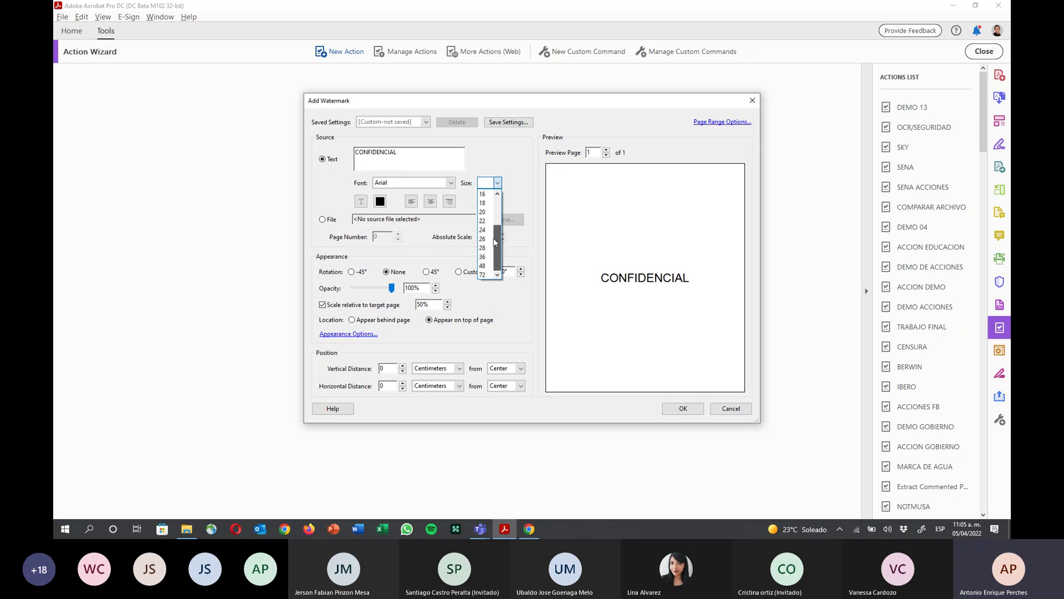
{"action": "left_click", "coordinate": [485, 239]}
{"action": "left_click", "coordinate": [497, 183]}
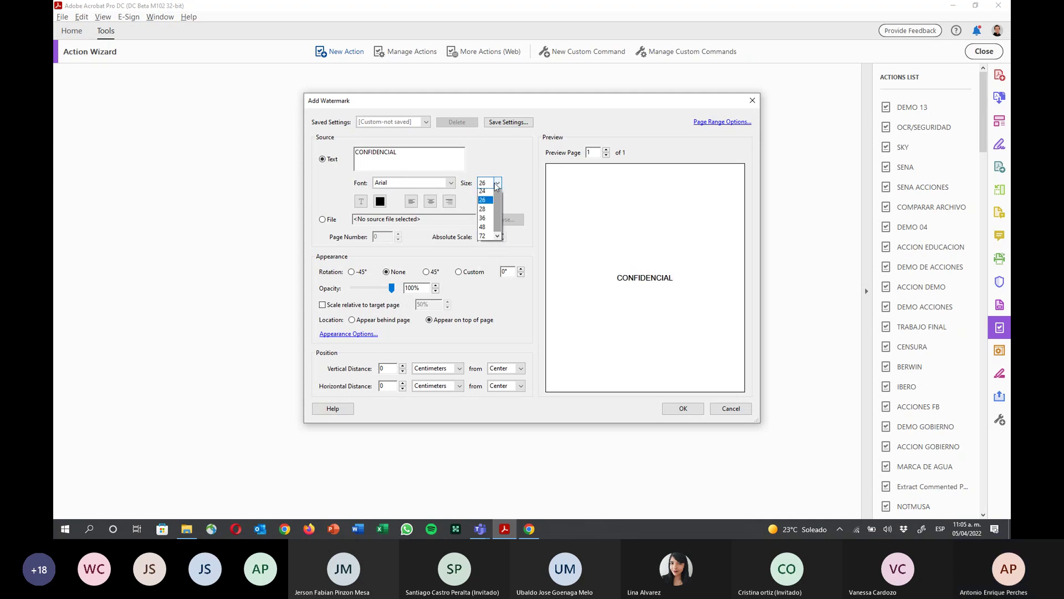
{"action": "left_click", "coordinate": [486, 276]}
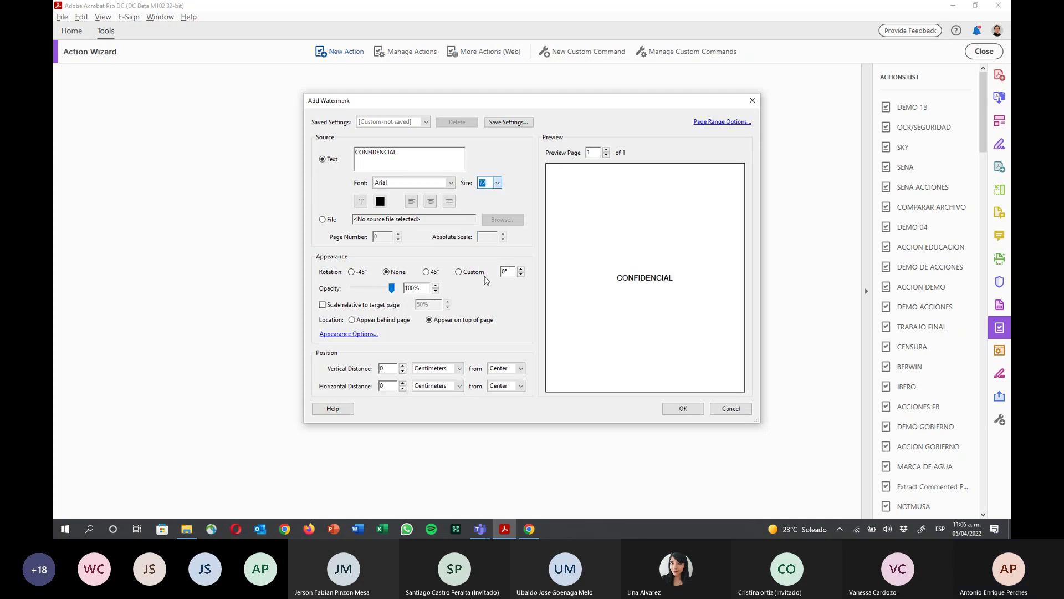
{"action": "left_click", "coordinate": [484, 277]}
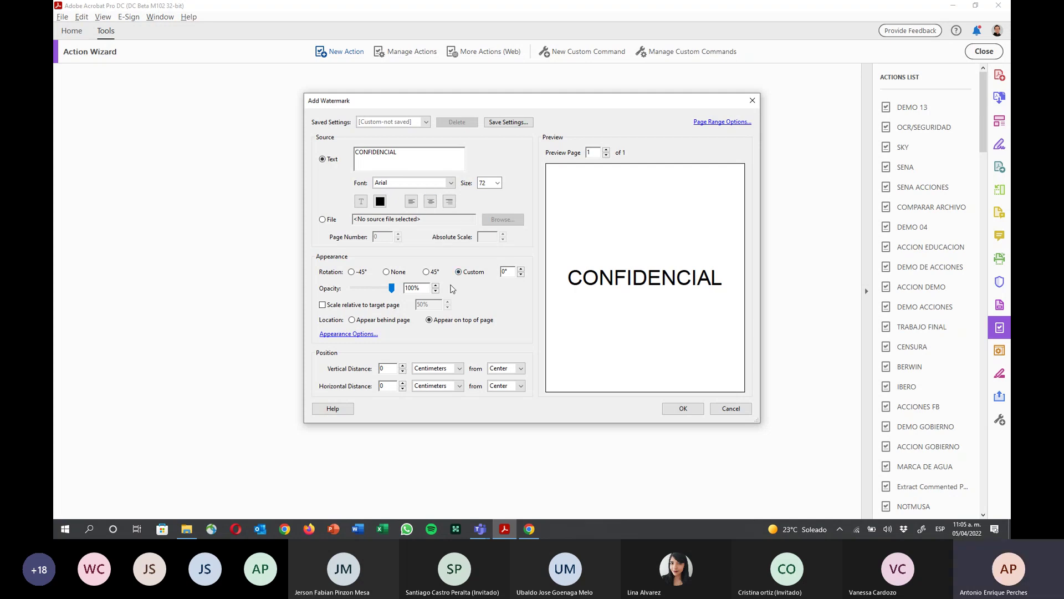
Rotate the watermark 45°, set its opacity to 27% and confirm the watermark settings
{"action": "left_click", "coordinate": [427, 271]}
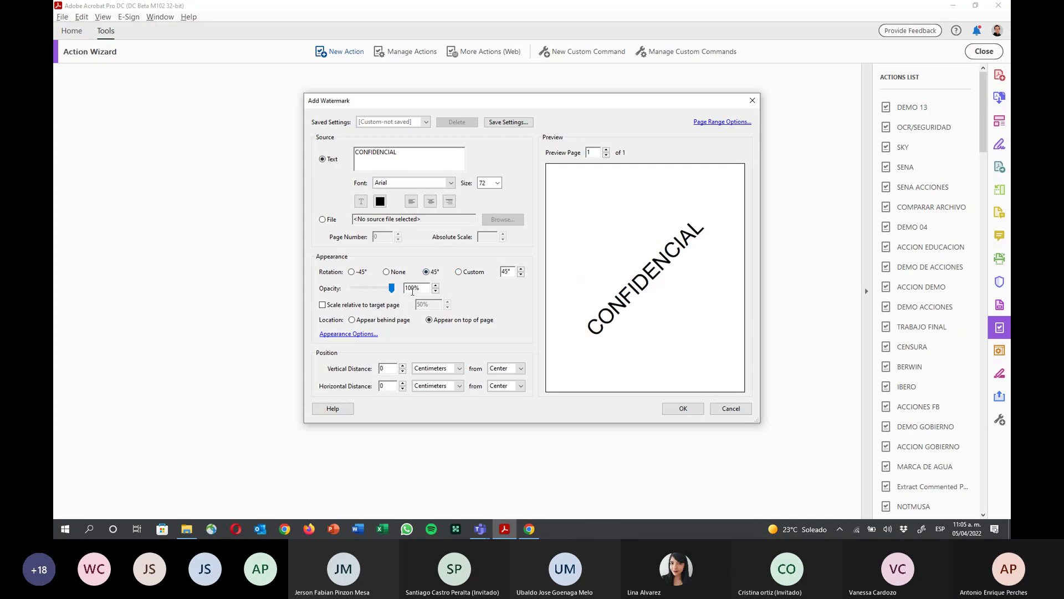
{"action": "left_click", "coordinate": [360, 288]}
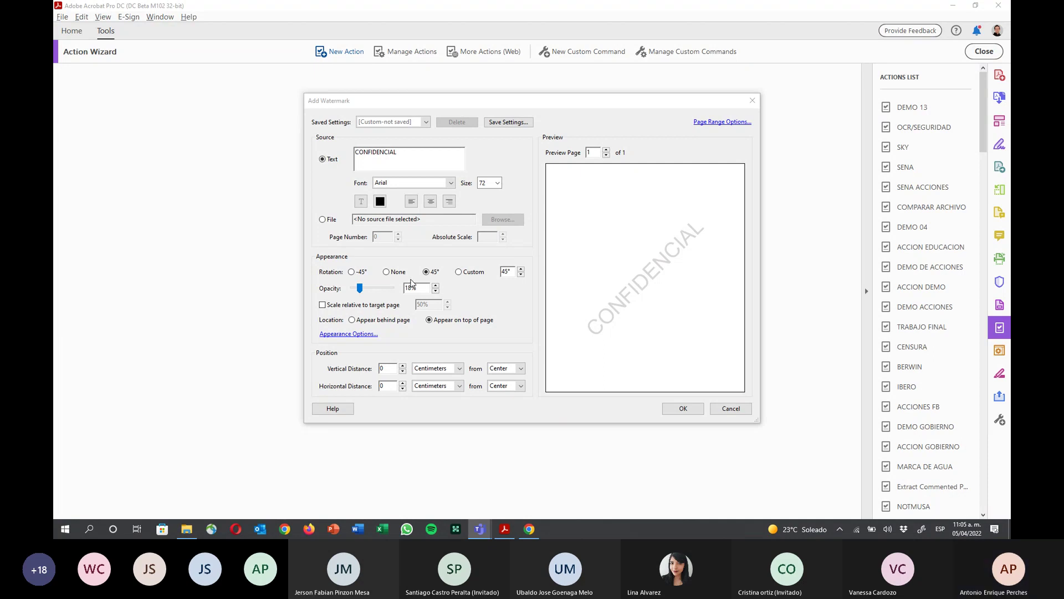
{"action": "left_click", "coordinate": [361, 289]}
{"action": "left_click_drag", "start_coordinate": [361, 289], "coordinate": [365, 302]}
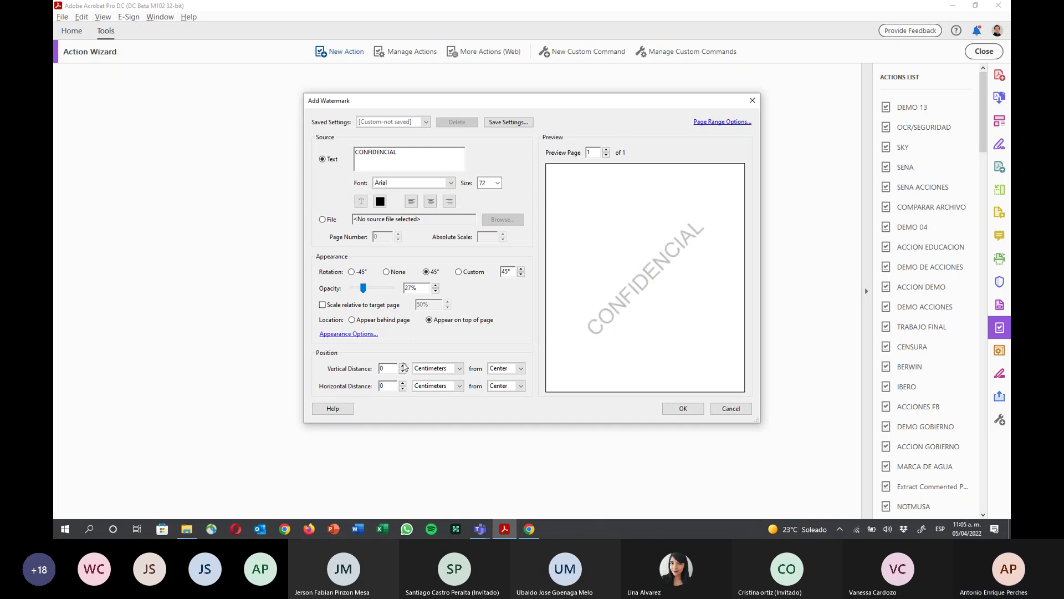
{"action": "left_click", "coordinate": [684, 408]}
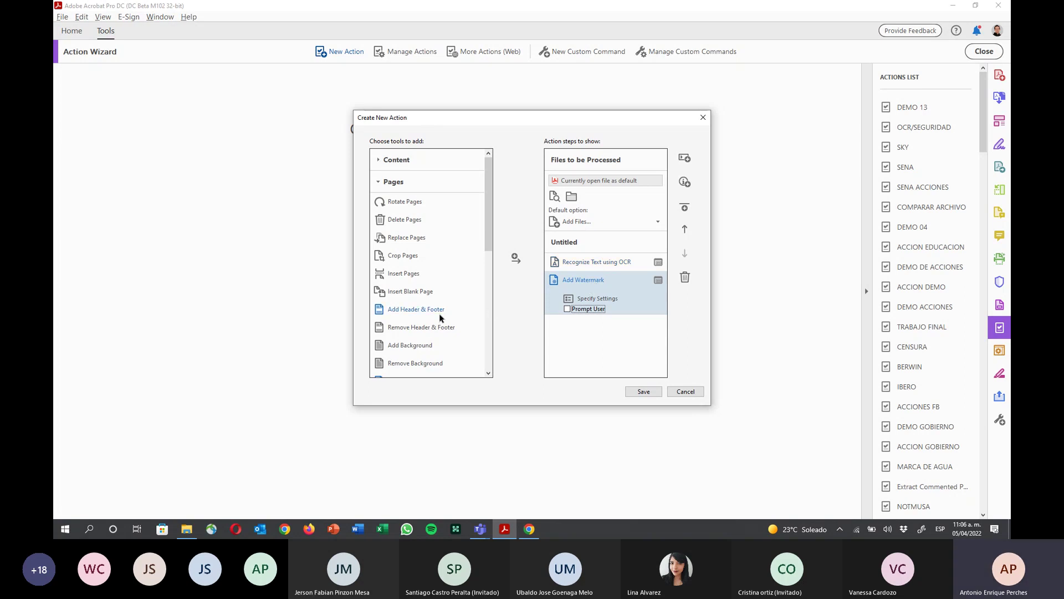
Add an Encrypt step from the protection tools to the action, with its user prompt turned off
{"action": "left_click", "coordinate": [381, 183]}
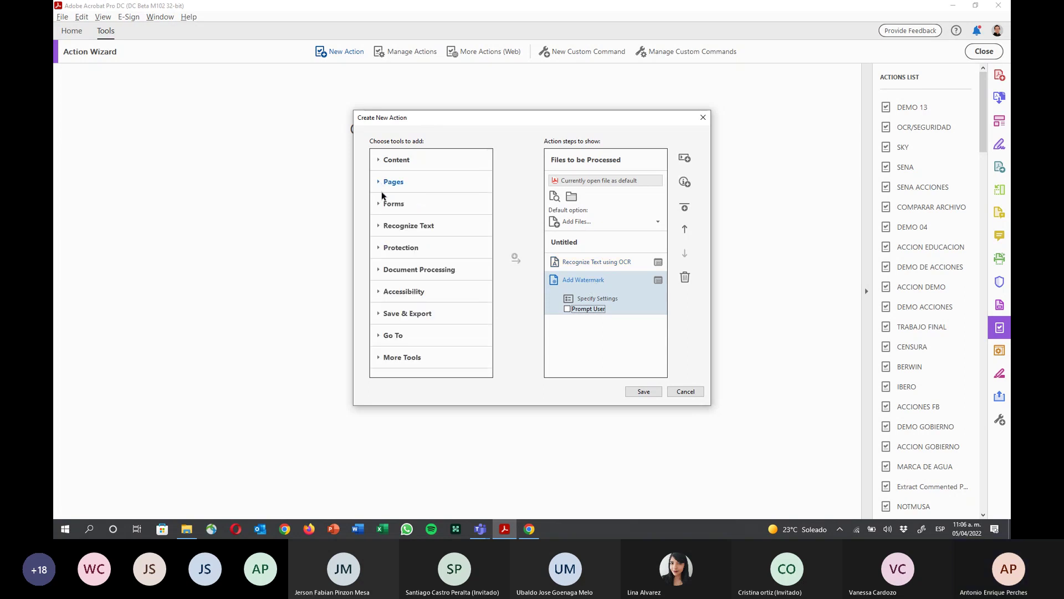
{"action": "left_click", "coordinate": [380, 250]}
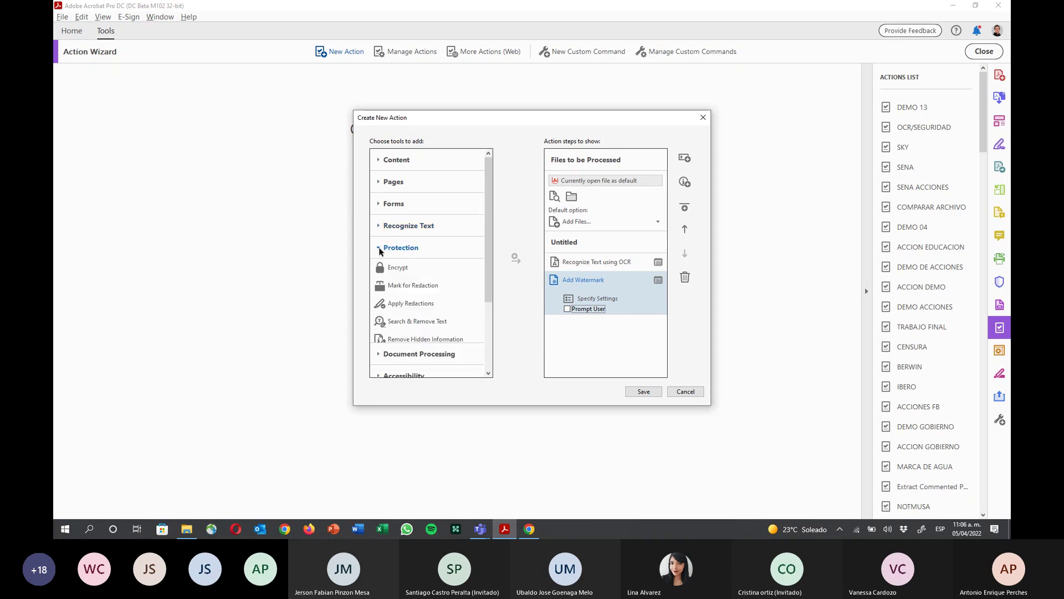
{"action": "left_click", "coordinate": [395, 267]}
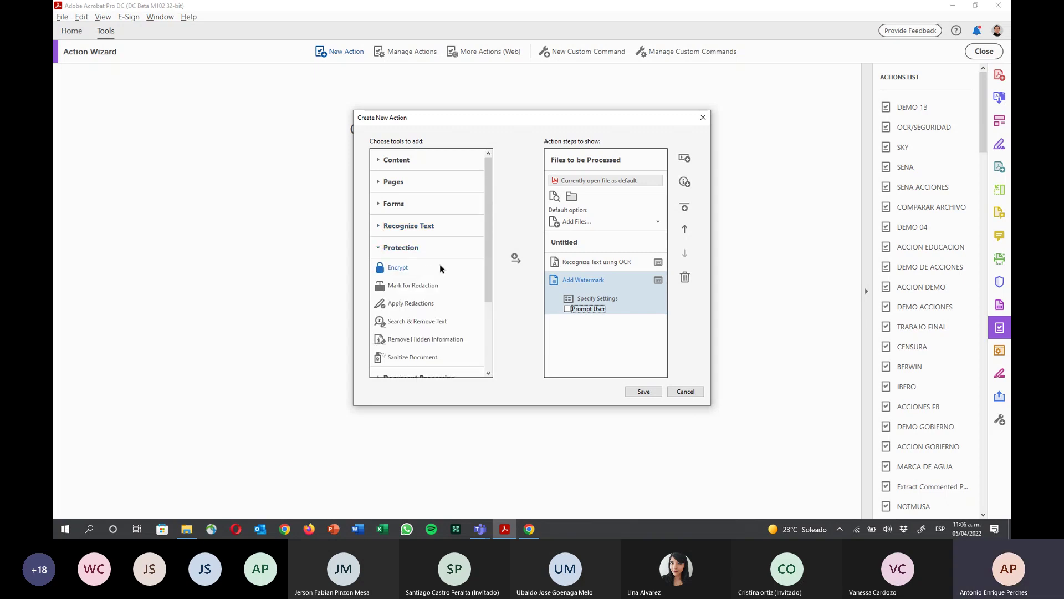
{"action": "left_click", "coordinate": [515, 261]}
{"action": "left_click", "coordinate": [573, 328]}
{"action": "left_click", "coordinate": [573, 328]}
In the Encrypt step's settings, choose Password Security, restrict editing and printing of the document, and enable copying of text, images and other content
{"action": "left_click", "coordinate": [576, 317]}
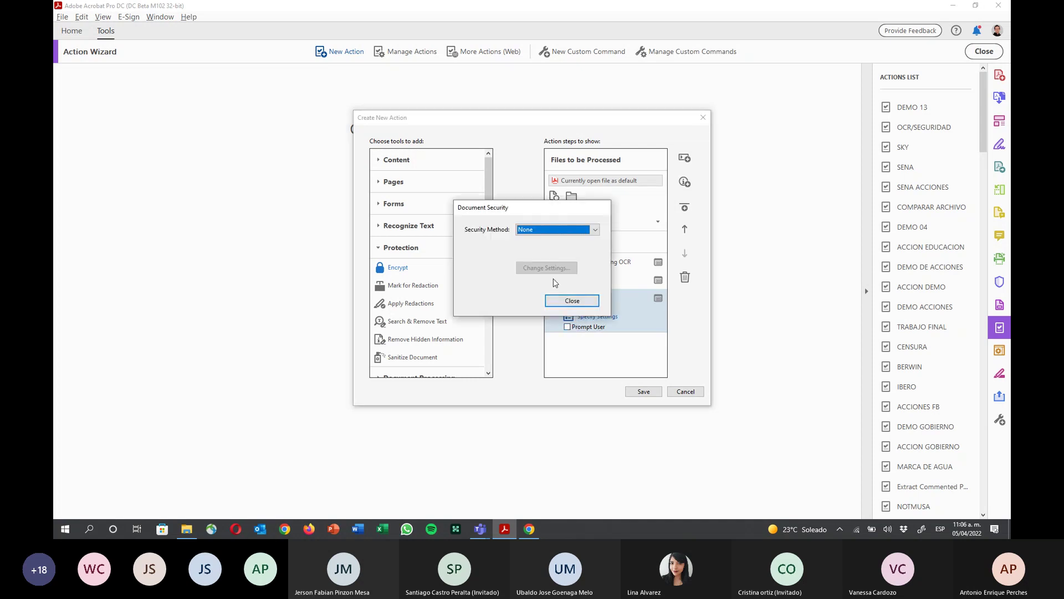
{"action": "left_click", "coordinate": [545, 233]}
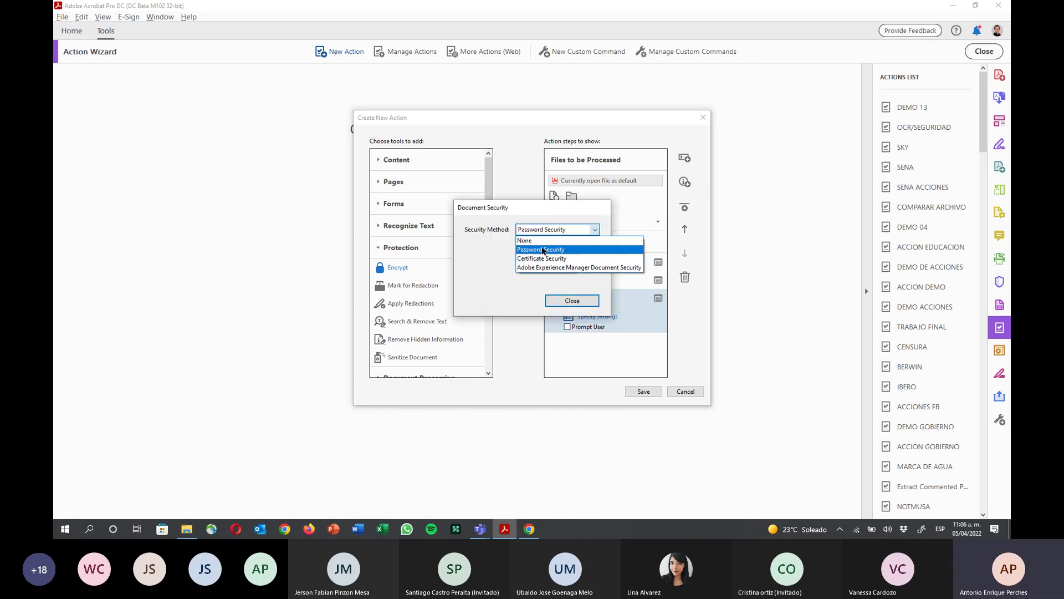
{"action": "left_click", "coordinate": [544, 251]}
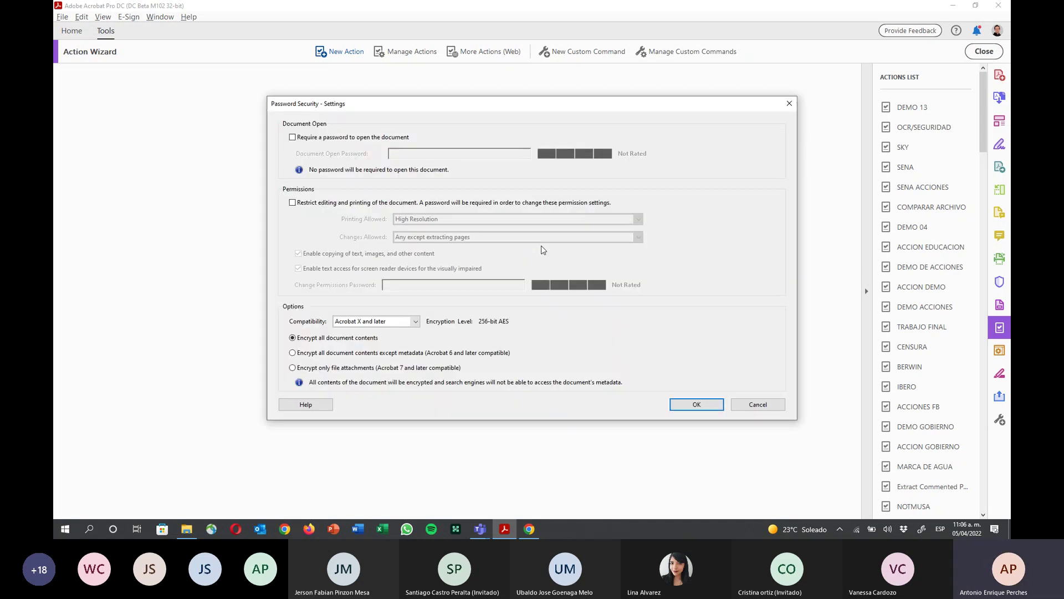
{"action": "left_click", "coordinate": [375, 204]}
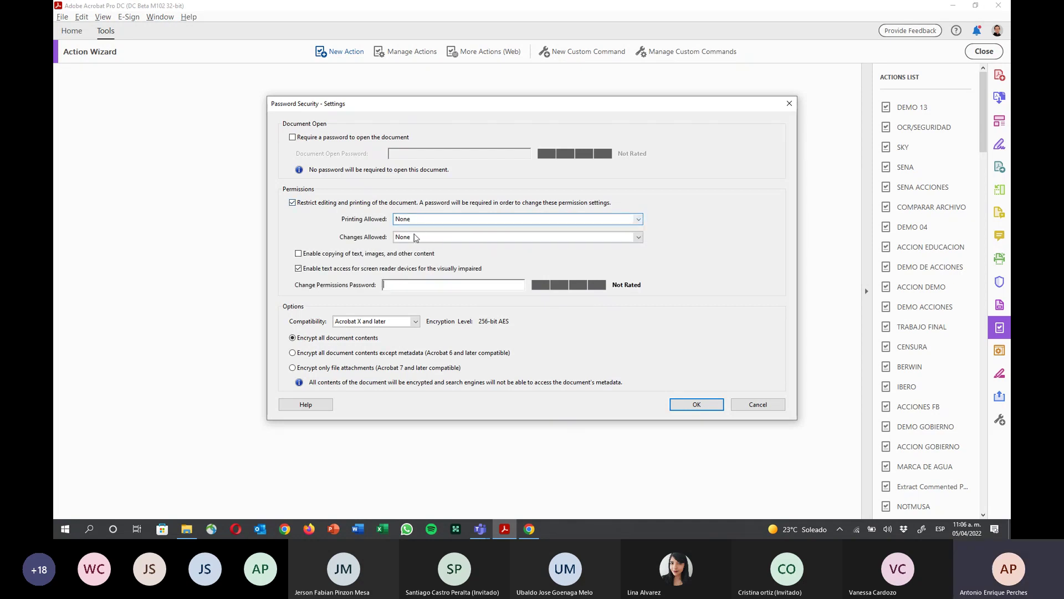
{"action": "left_click", "coordinate": [341, 255]}
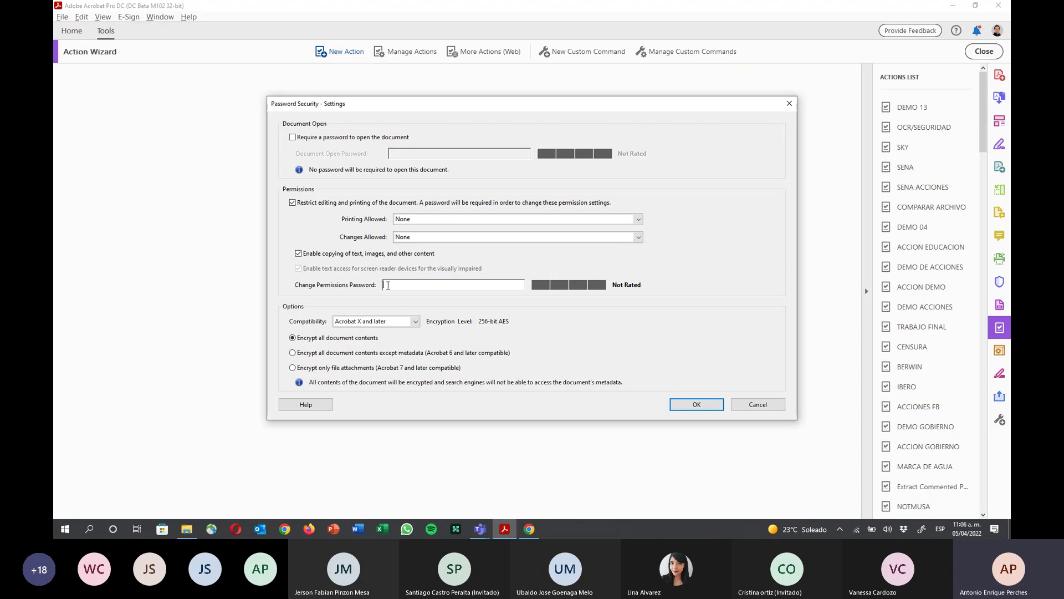
Enter and confirm the change permissions password, accepting the password security settings for the Encrypt step
{"action": "type", "text": "*****"}
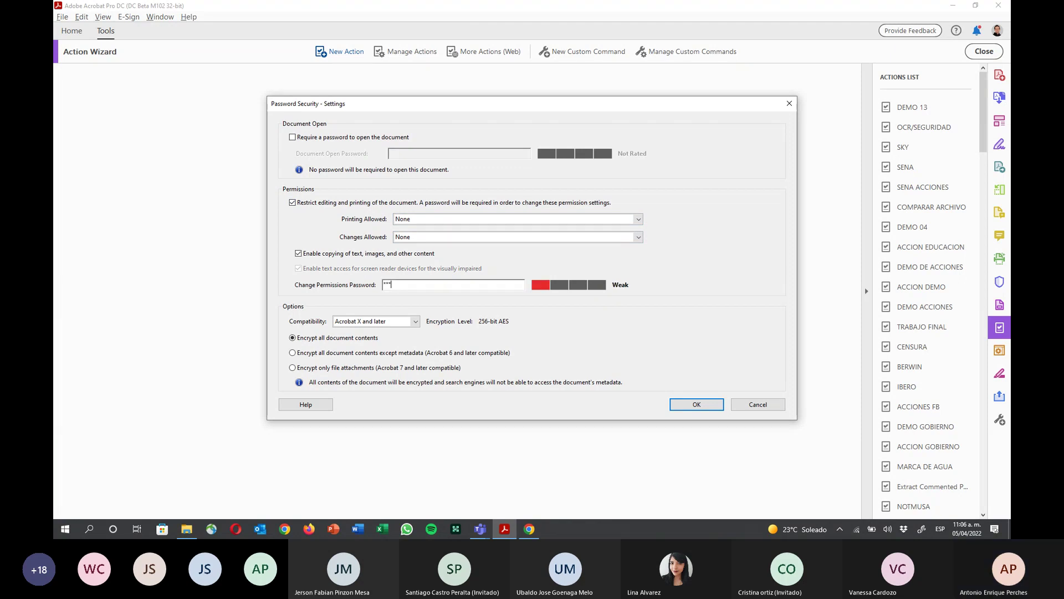
{"action": "type", "text": "**"}
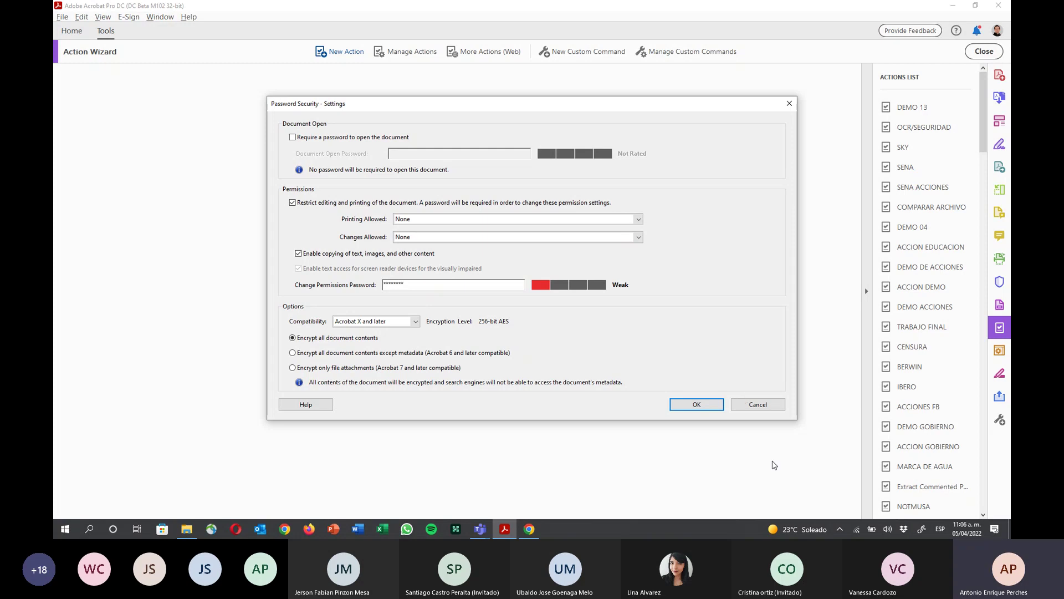
{"action": "left_click", "coordinate": [706, 407]}
{"action": "type", "text": "*****"}
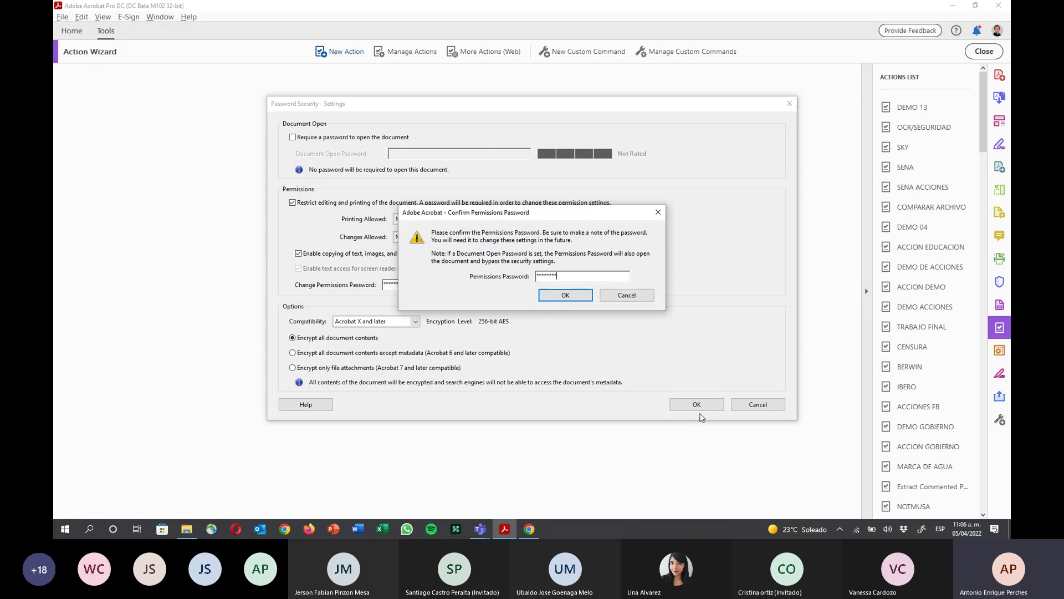
{"action": "left_click", "coordinate": [575, 297]}
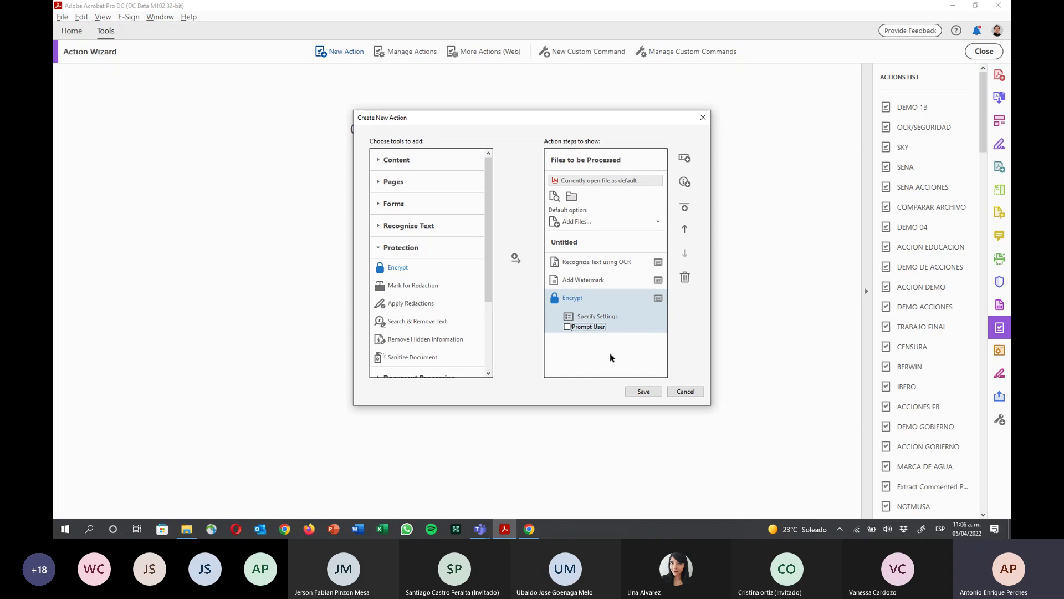
Save the new action under the name SENA
{"action": "left_click", "coordinate": [632, 393]}
{"action": "type", "text": "SENA"}
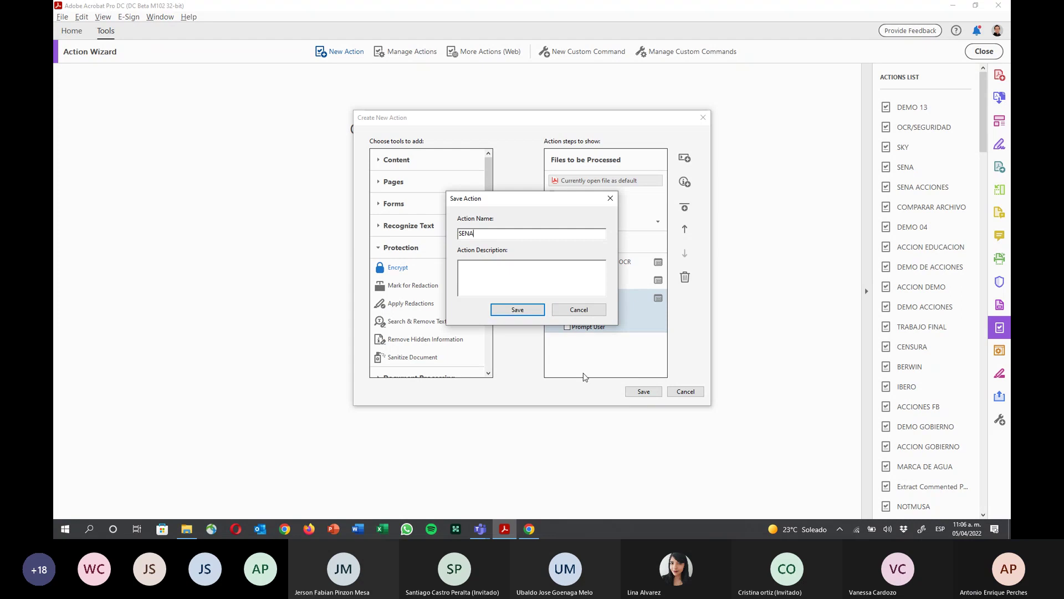
{"action": "left_click", "coordinate": [525, 310]}
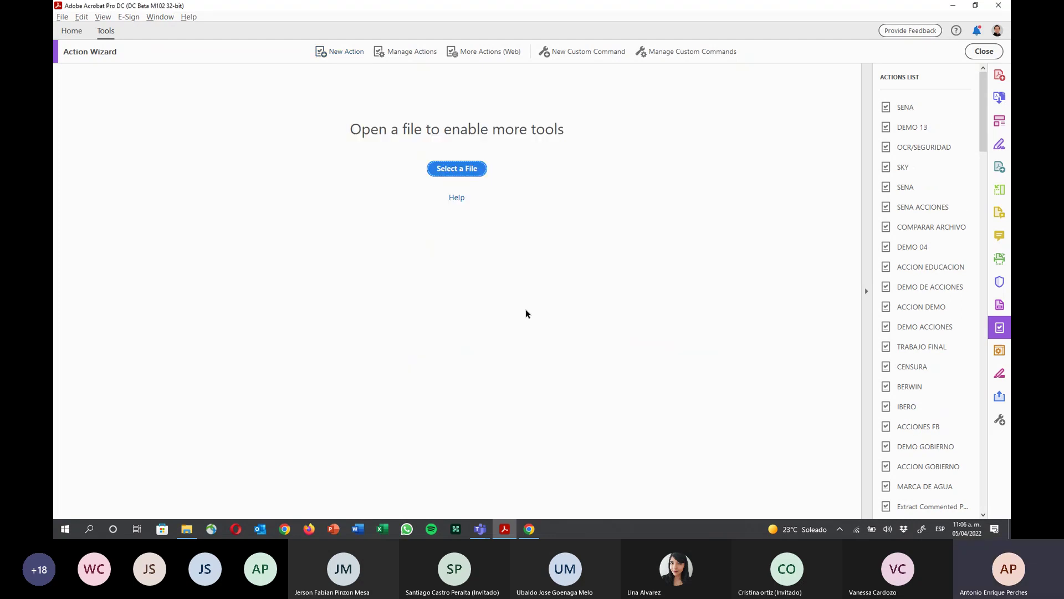
Reopen the Action Wizard, open the new SENA action and add the 004 TIF image from the 5.-OCR folder as the file to process
{"action": "left_click", "coordinate": [979, 51]}
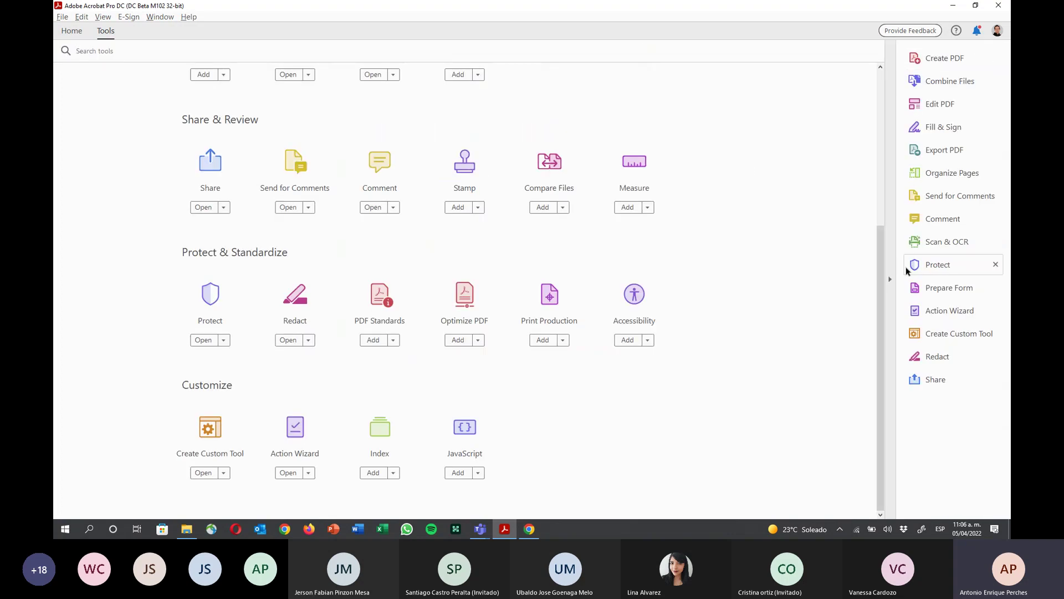
{"action": "left_click", "coordinate": [925, 309]}
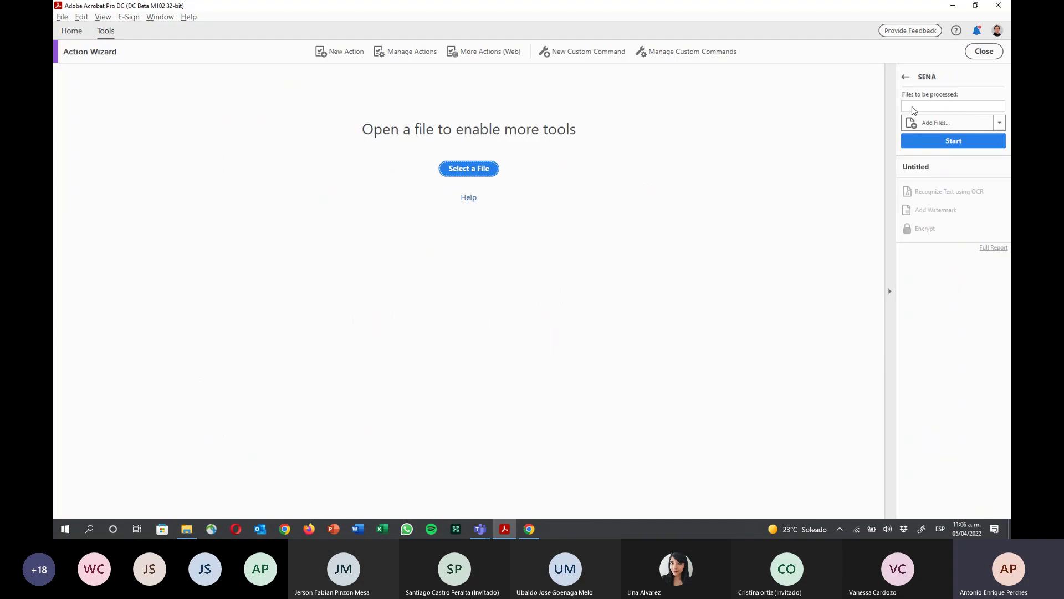
{"action": "left_click", "coordinate": [936, 127]}
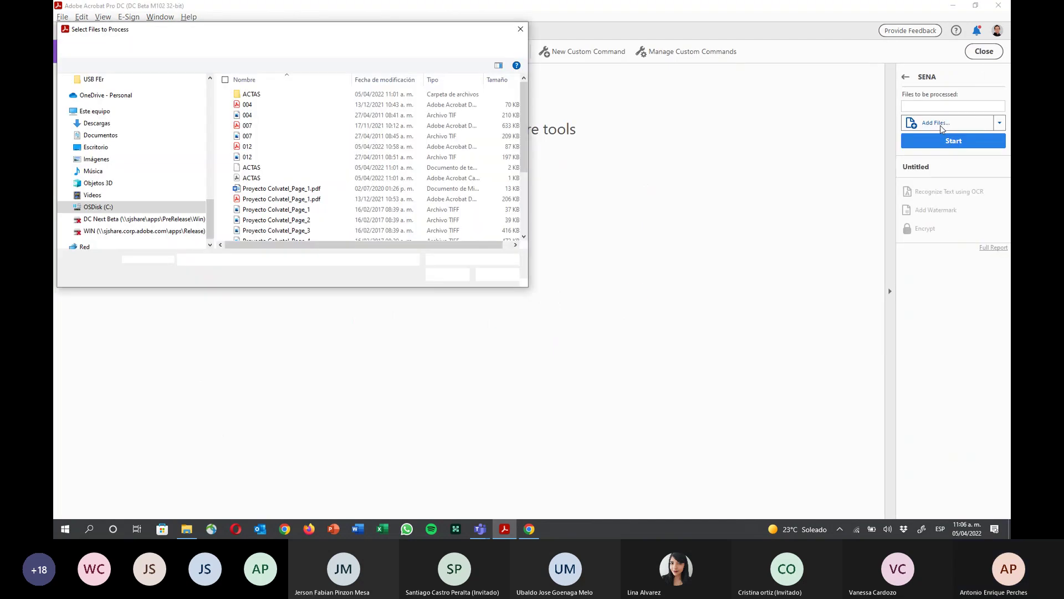
{"action": "left_click", "coordinate": [491, 274]}
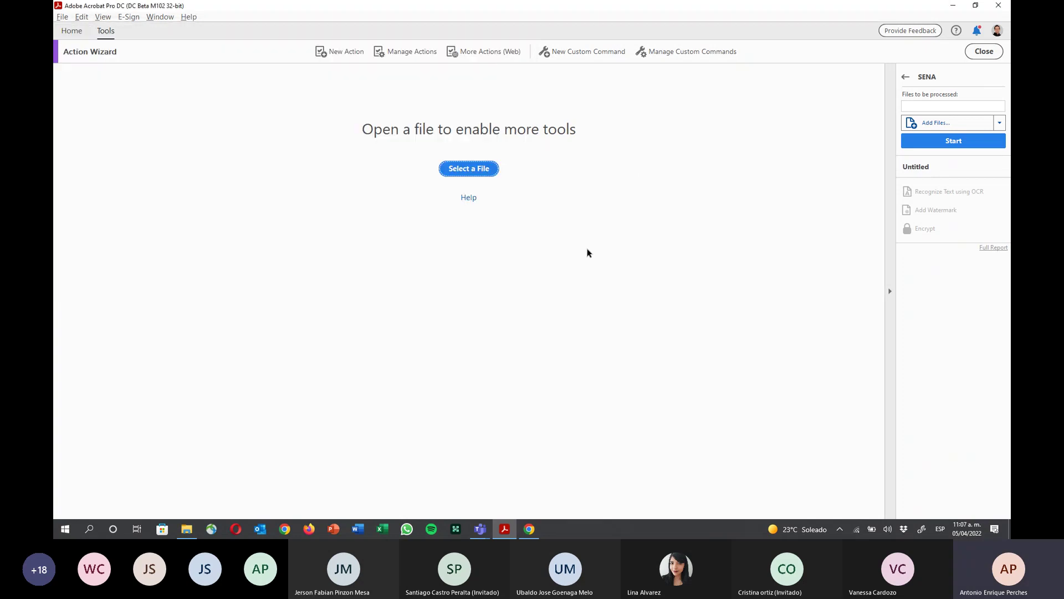
{"action": "left_click", "coordinate": [1001, 124]}
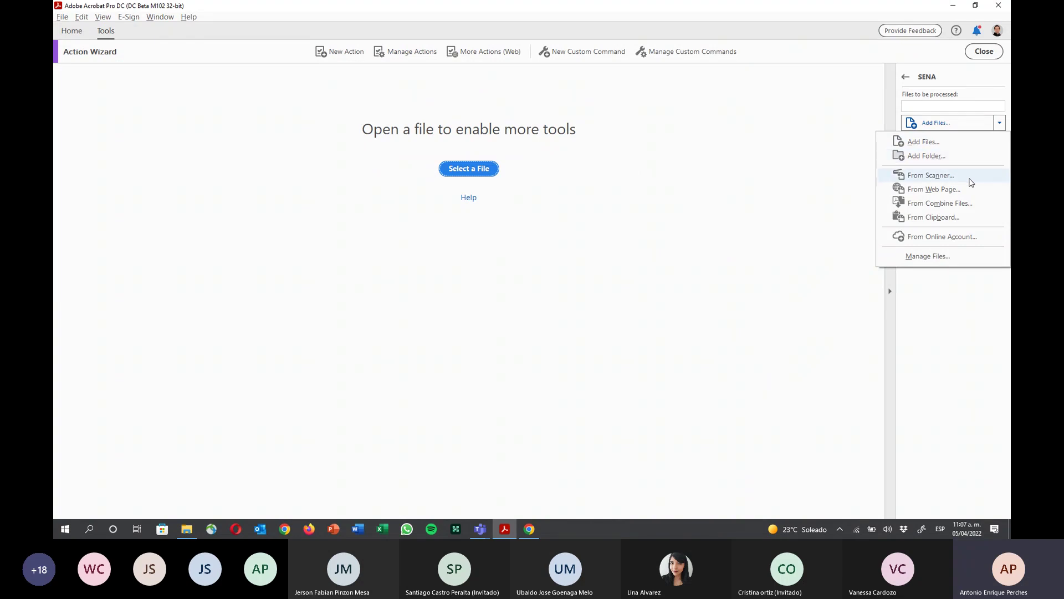
{"action": "left_click", "coordinate": [968, 143]}
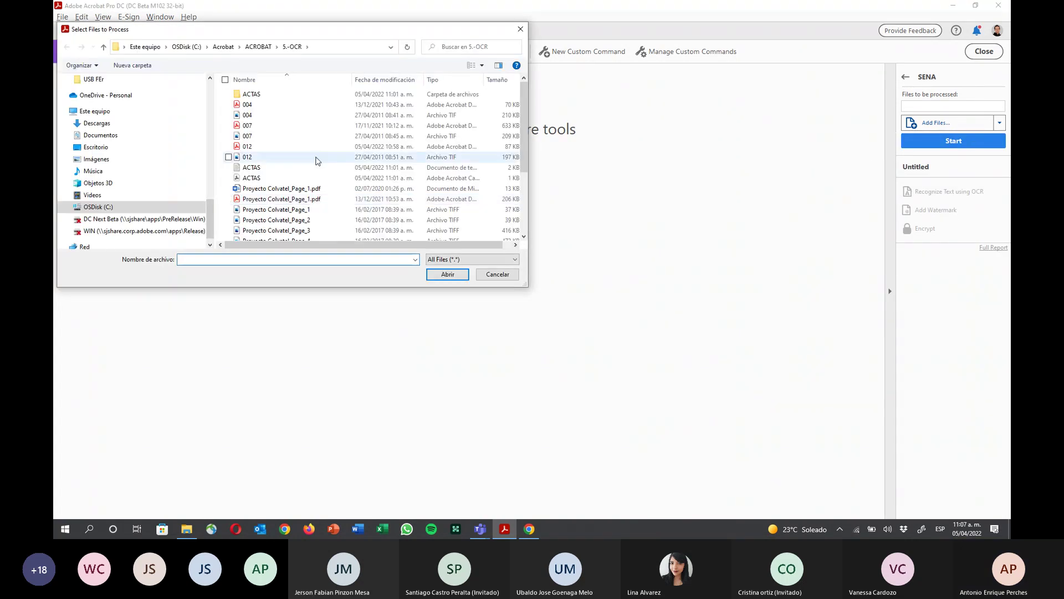
{"action": "double_click", "coordinate": [312, 117]}
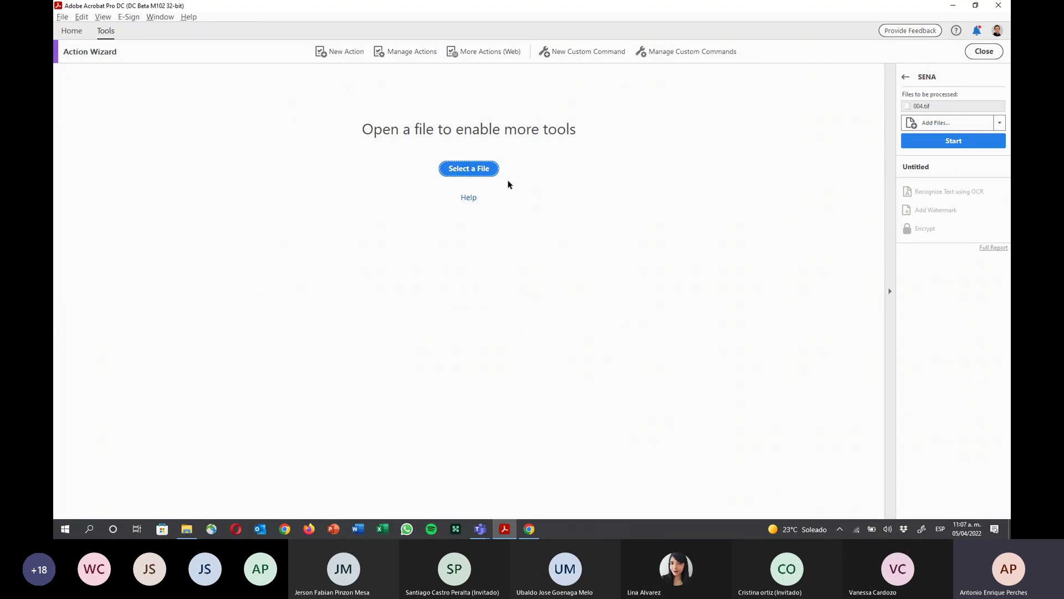
Run the SENA action with write access allowed, and save the result as 004 in the 5.-OCR folder, replacing the existing PDF
{"action": "left_click", "coordinate": [947, 148]}
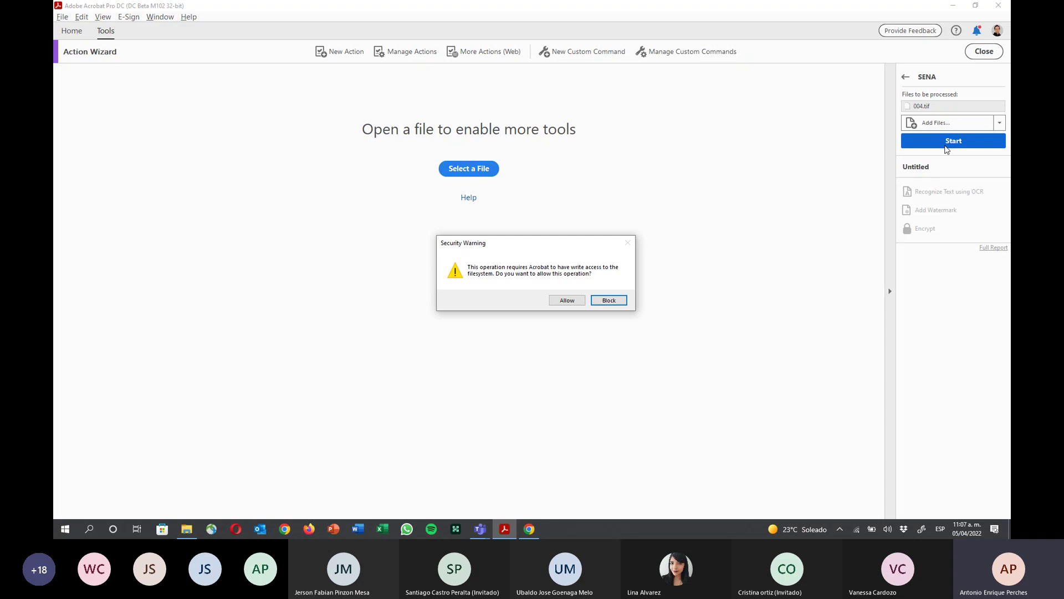
{"action": "left_click", "coordinate": [573, 301]}
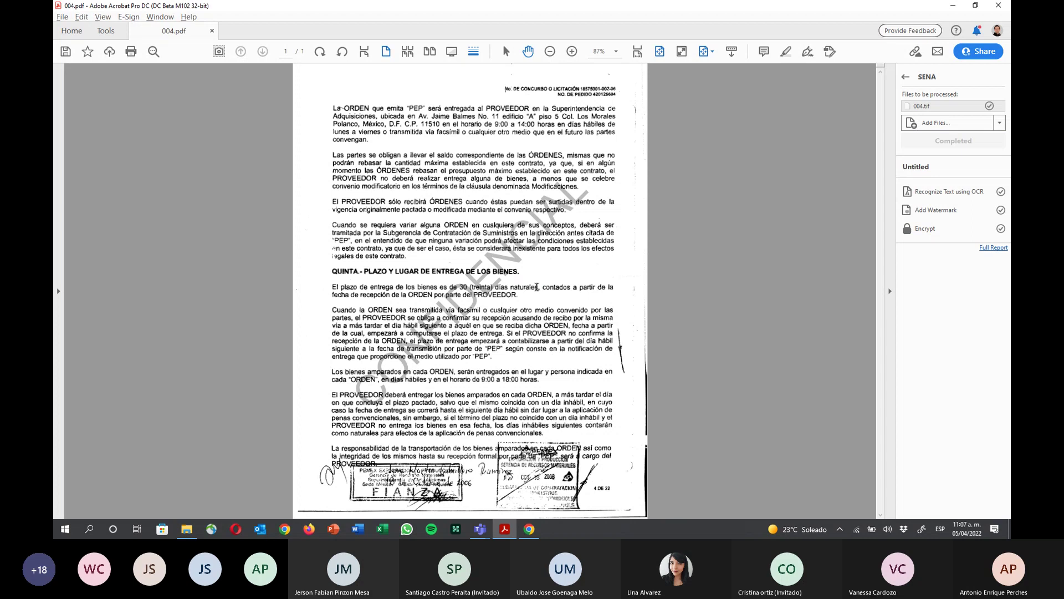
{"action": "left_click", "coordinate": [65, 53]}
{"action": "left_click", "coordinate": [323, 199]}
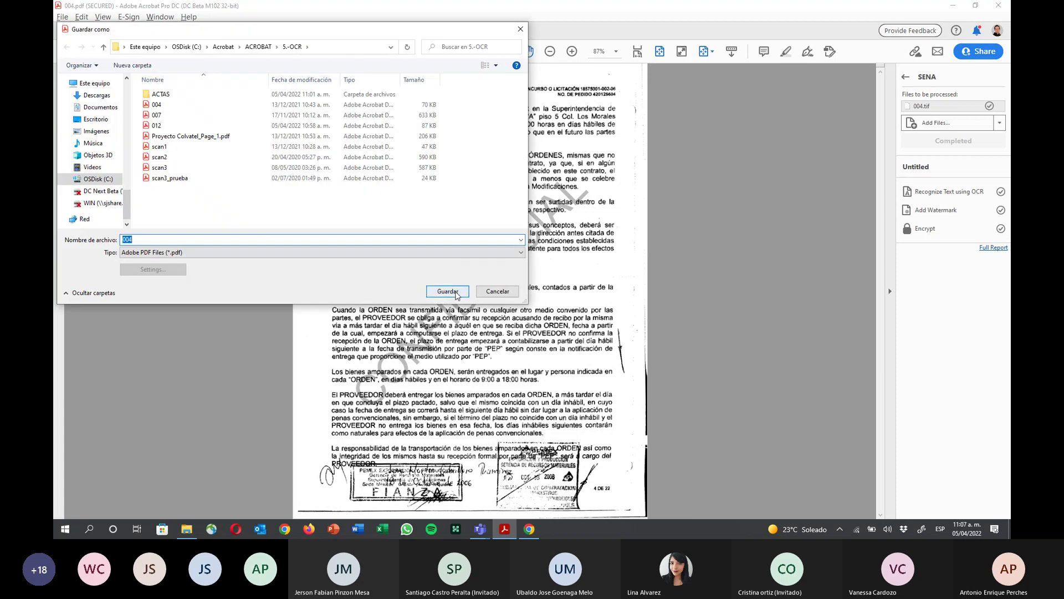
{"action": "left_click", "coordinate": [448, 291]}
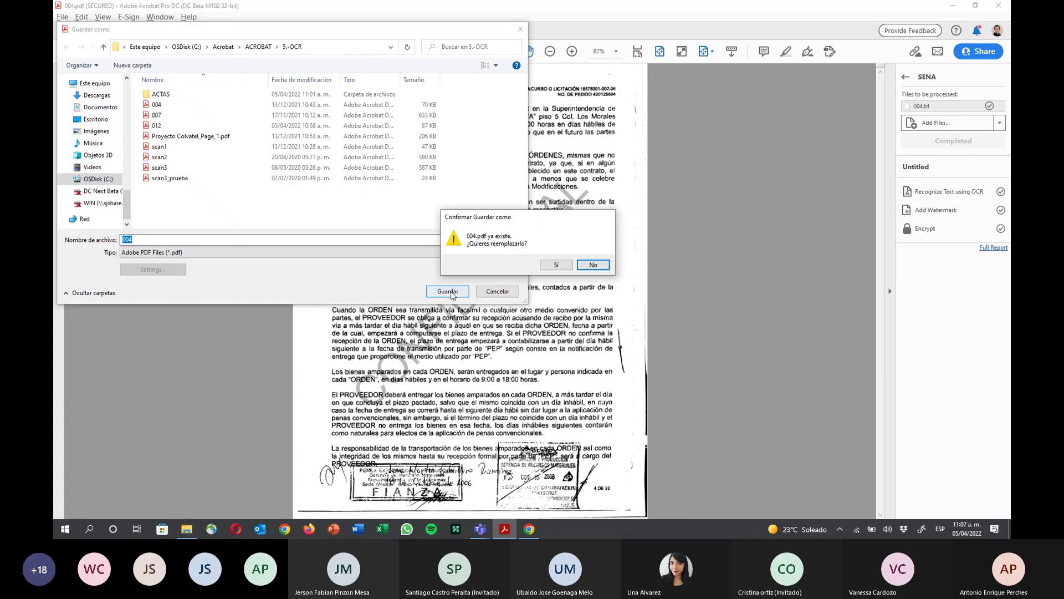
{"action": "left_click", "coordinate": [556, 267]}
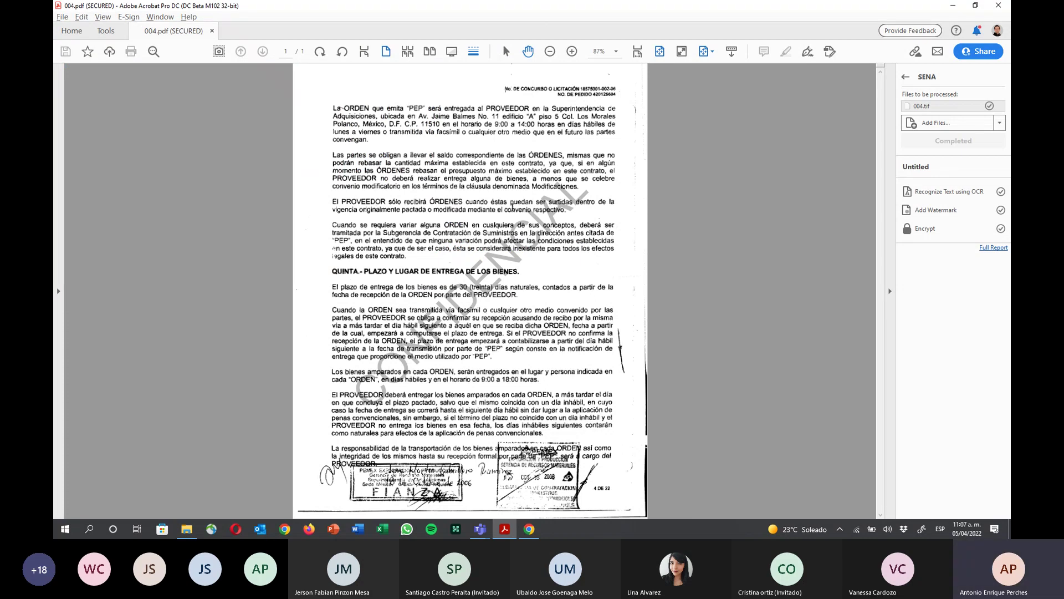
Examine the secured 004.pdf by selecting its recognized text and reviewing which printing, copying and editing commands are available
{"action": "key", "text": "ctrl+a"}
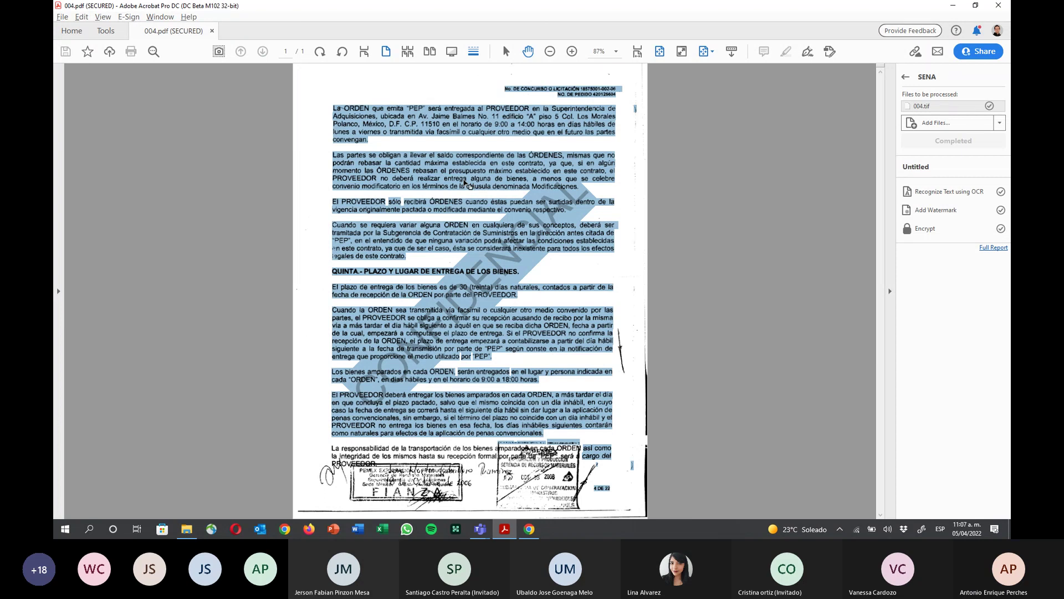
{"action": "left_click", "coordinate": [465, 183]}
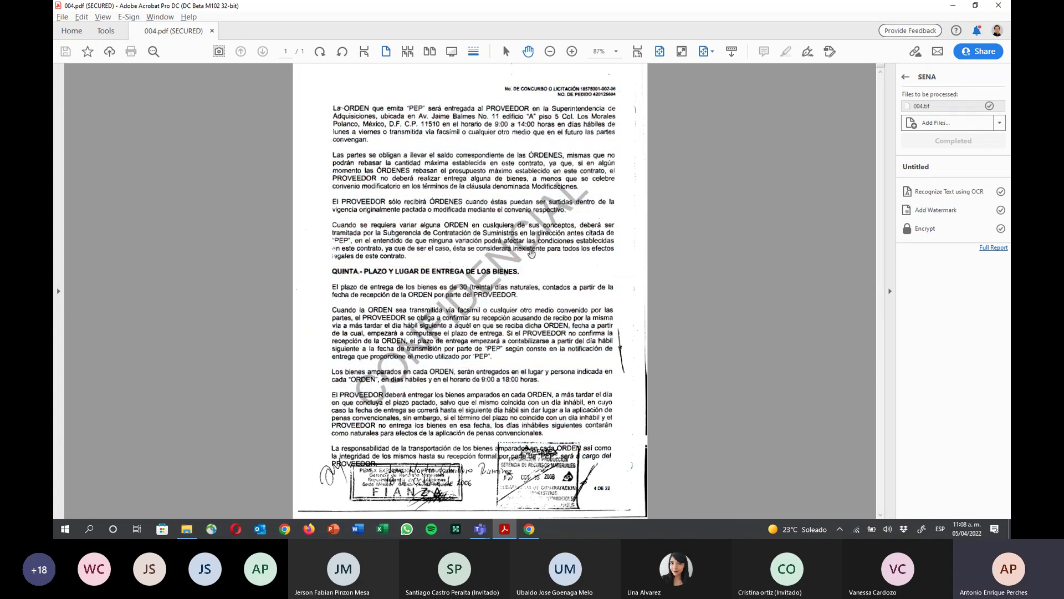
{"action": "left_click", "coordinate": [72, 19]}
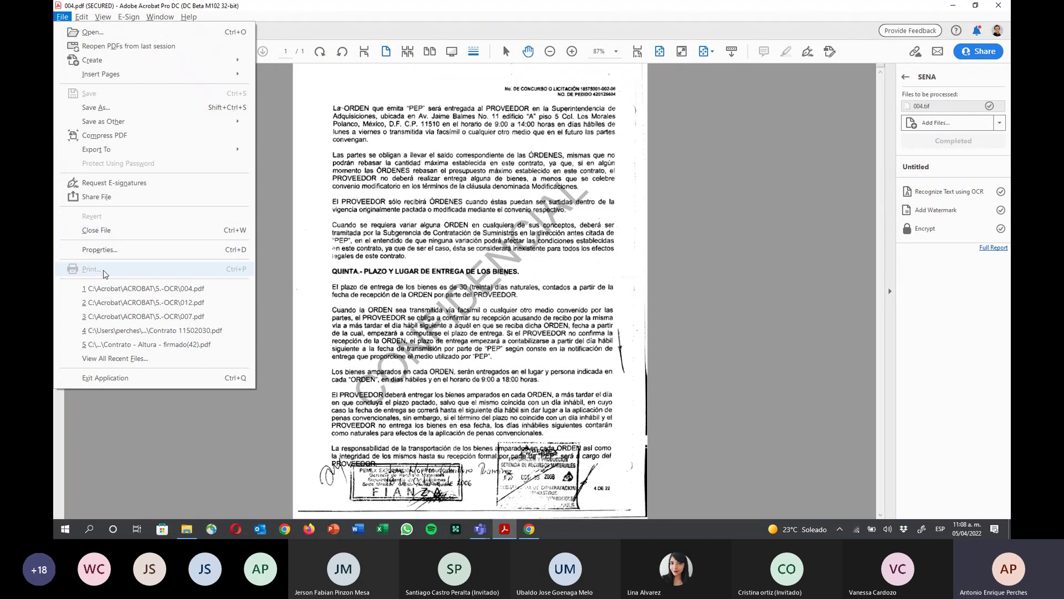
{"action": "left_click", "coordinate": [444, 233]}
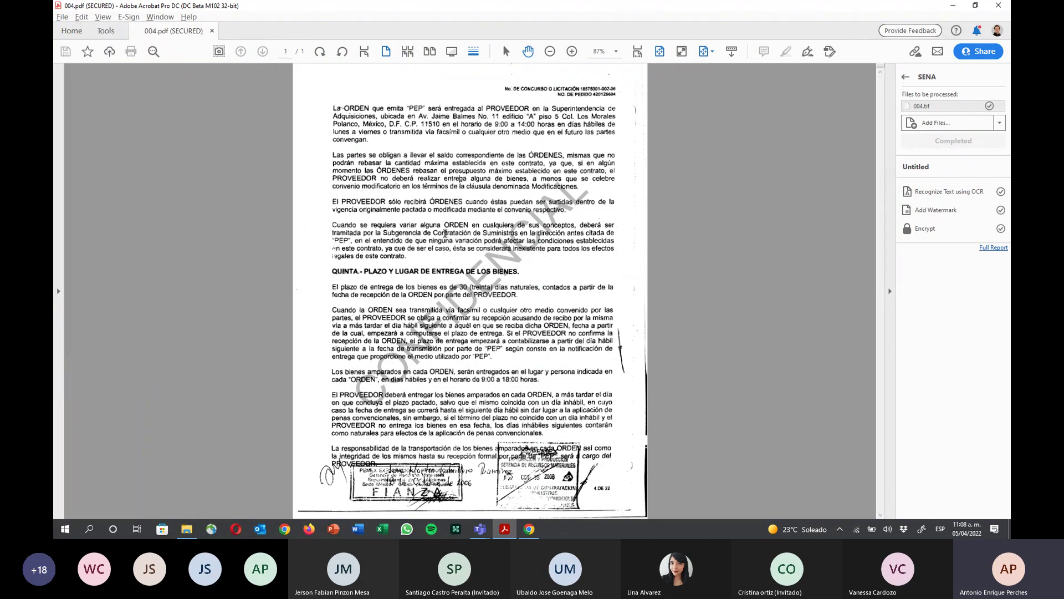
{"action": "key", "text": "ctrl+a"}
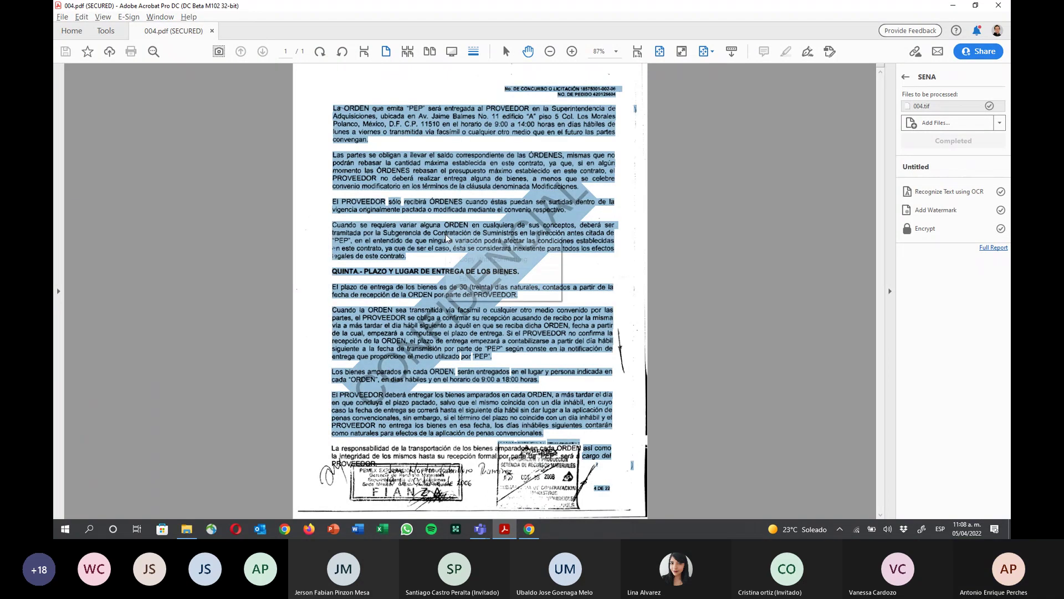
{"action": "left_click", "coordinate": [465, 241]}
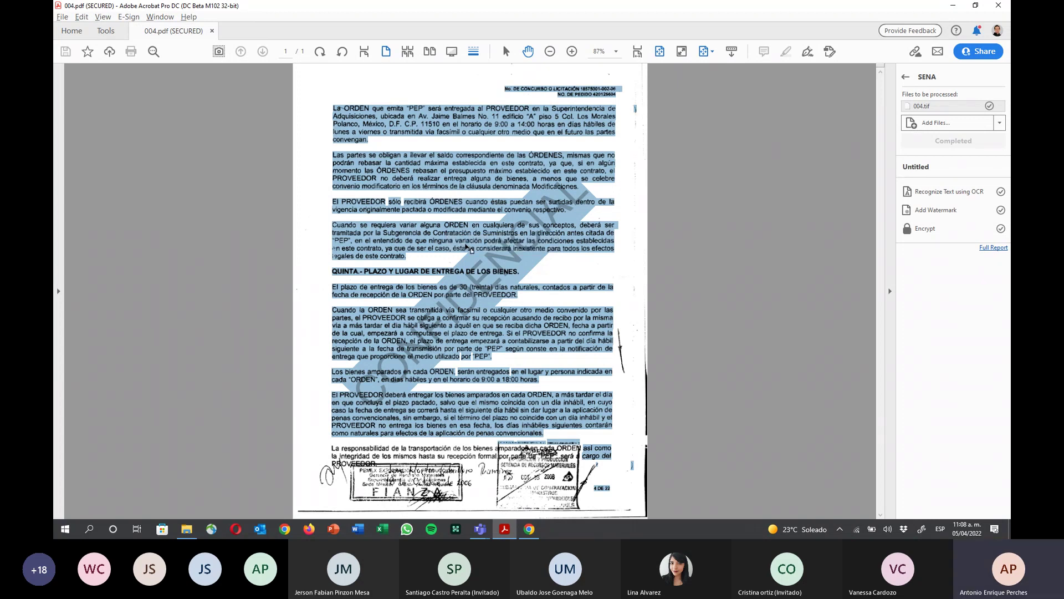
{"action": "right_click", "coordinate": [471, 288]}
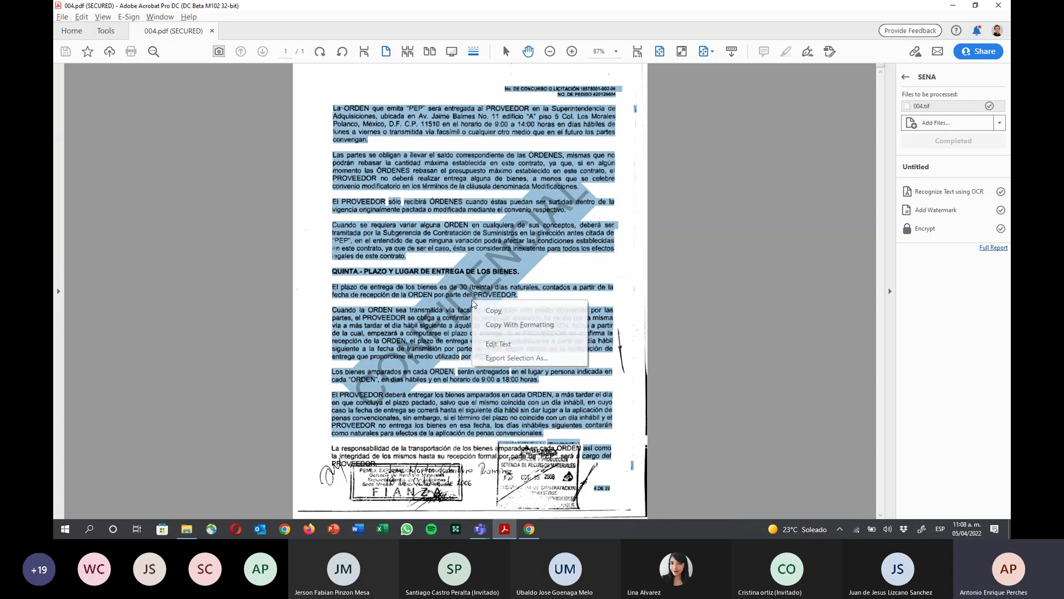
{"action": "left_click", "coordinate": [468, 287]}
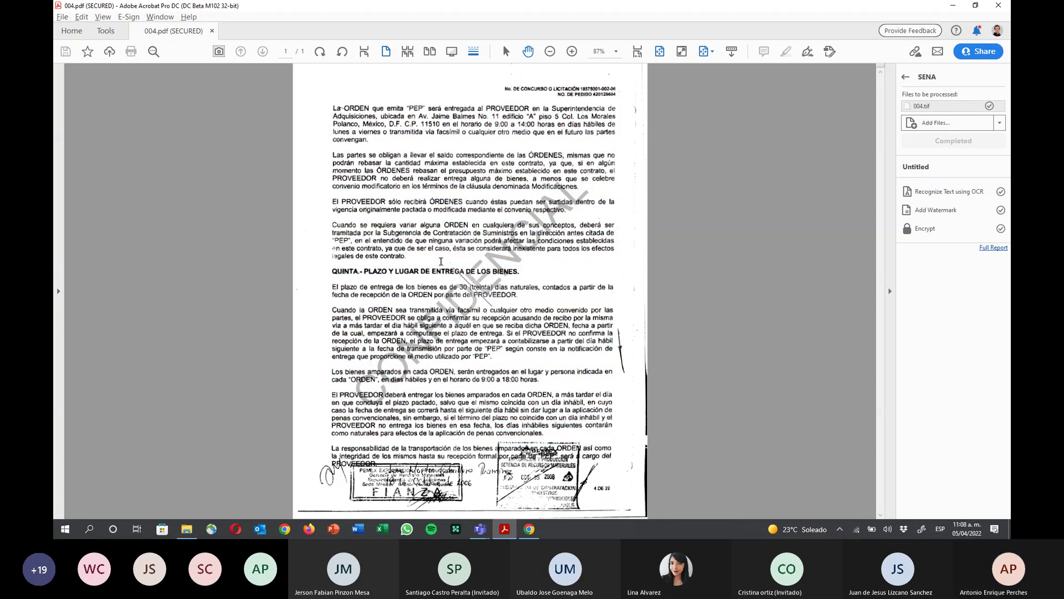
{"action": "double_click", "coordinate": [430, 248]}
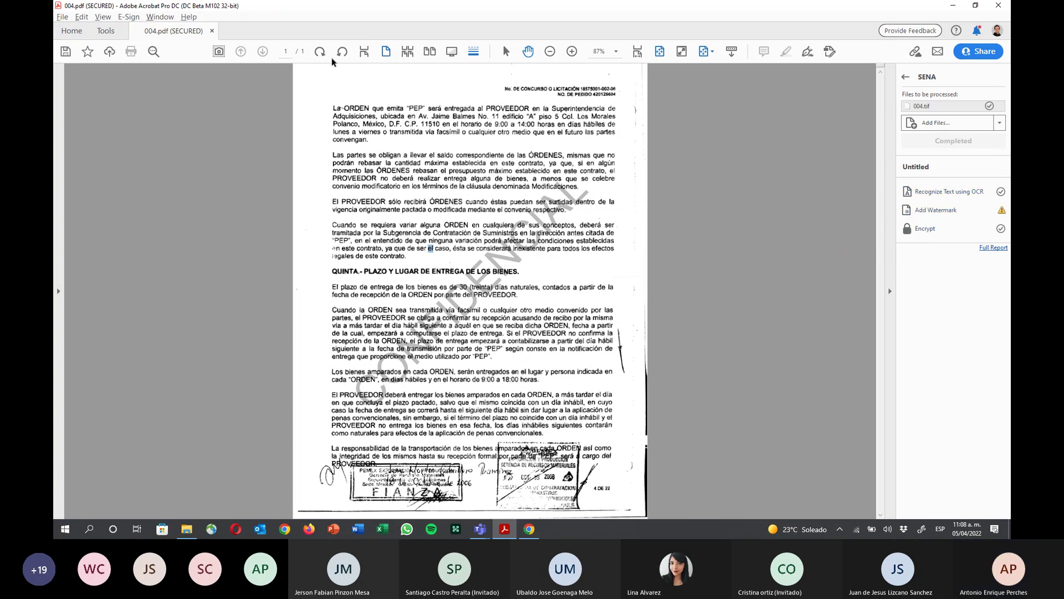
Close 004.pdf without saving changes and switch to File Explorer at the 6.-Acciones folder
{"action": "left_click", "coordinate": [212, 31]}
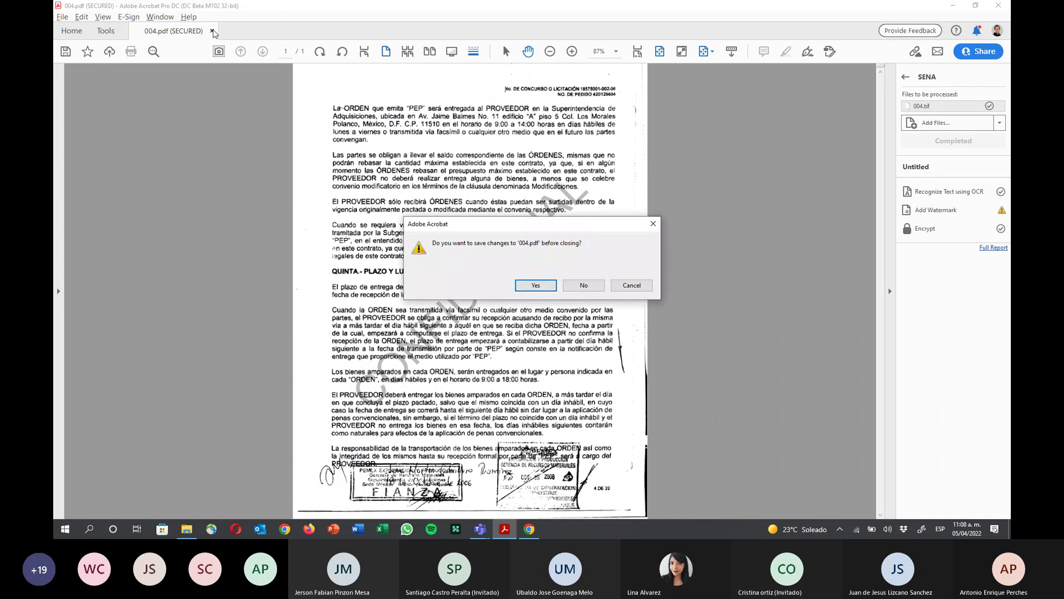
{"action": "left_click", "coordinate": [594, 290]}
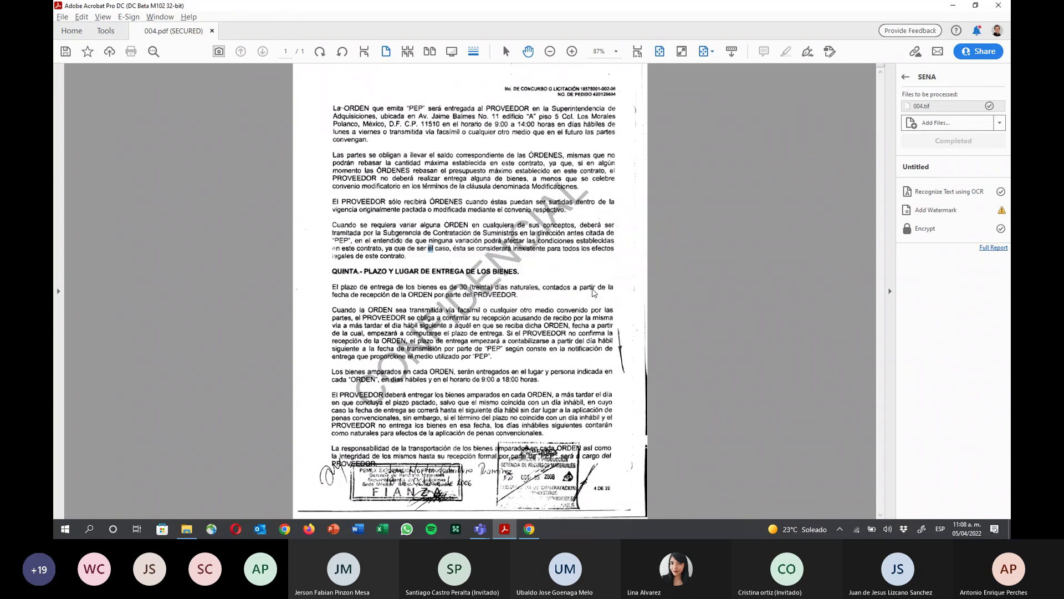
{"action": "left_click", "coordinate": [188, 529]}
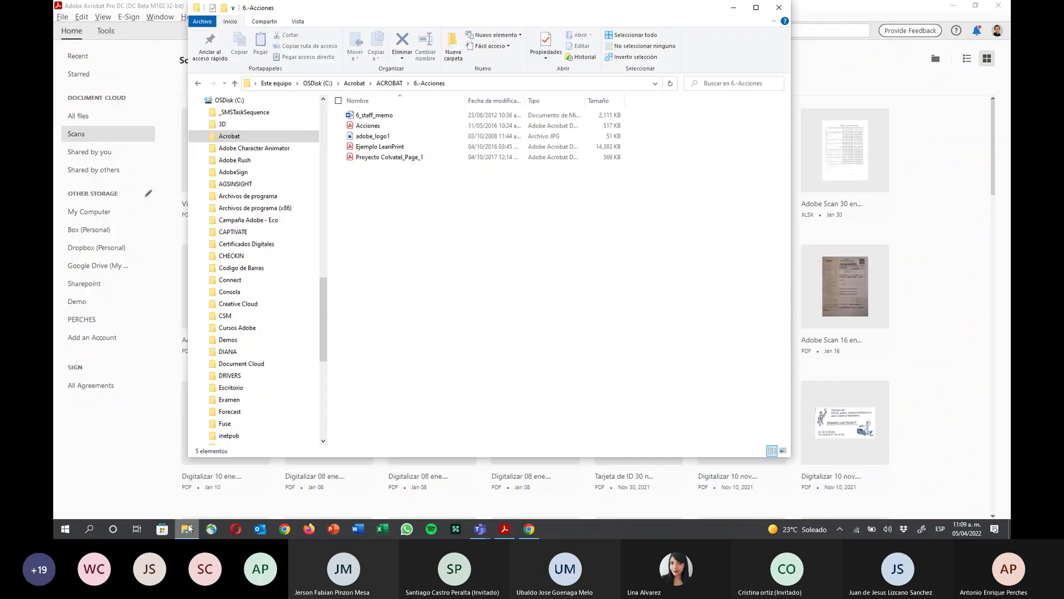
Browse to the 7.-Seguridad folder inside the ACROBAT folder to view its files
{"action": "left_click", "coordinate": [383, 84]}
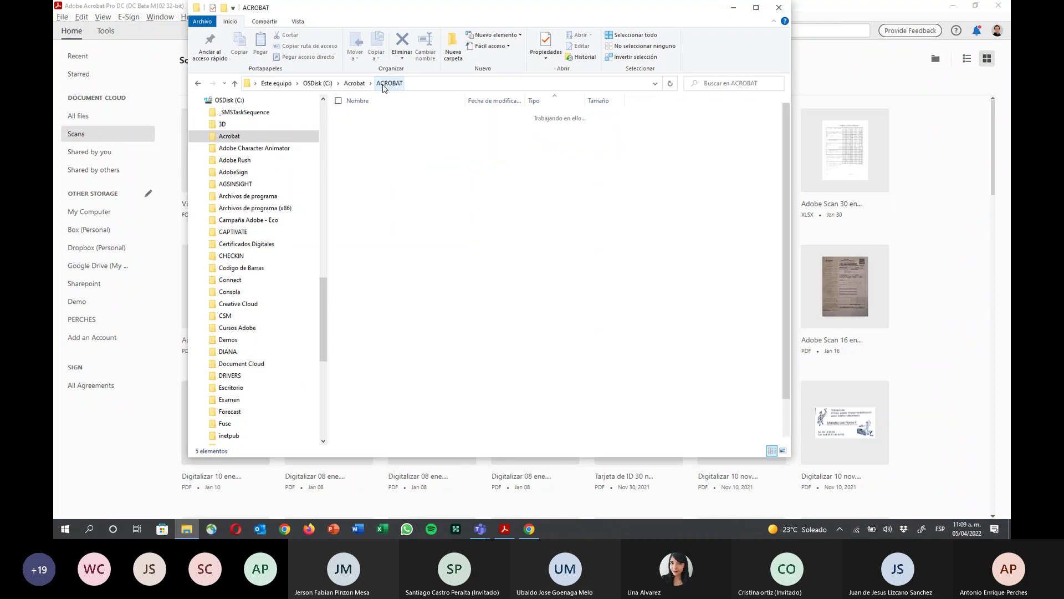
{"action": "left_click", "coordinate": [381, 170]}
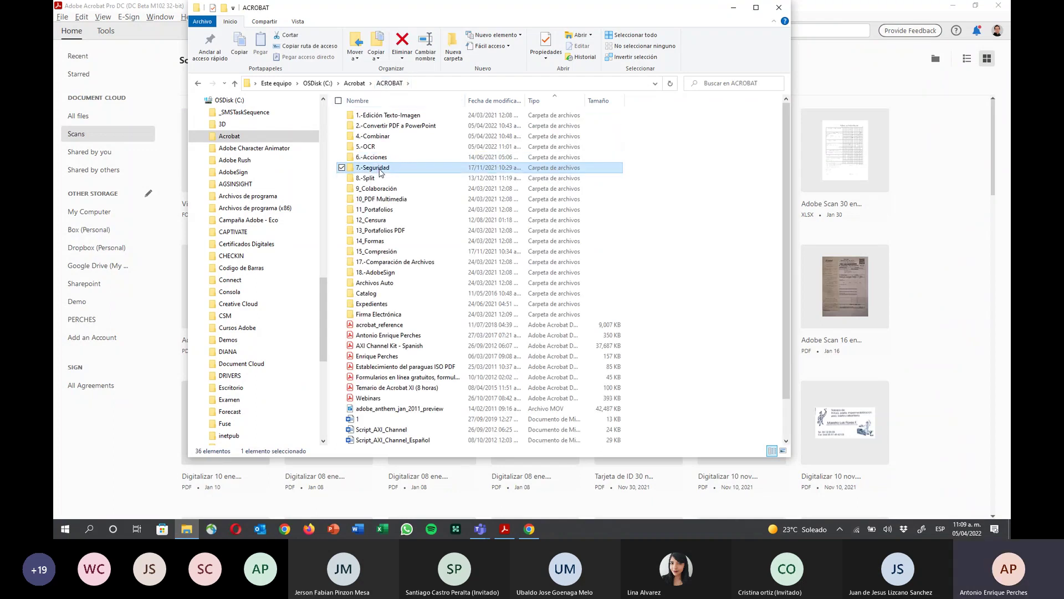
{"action": "double_click", "coordinate": [381, 169]}
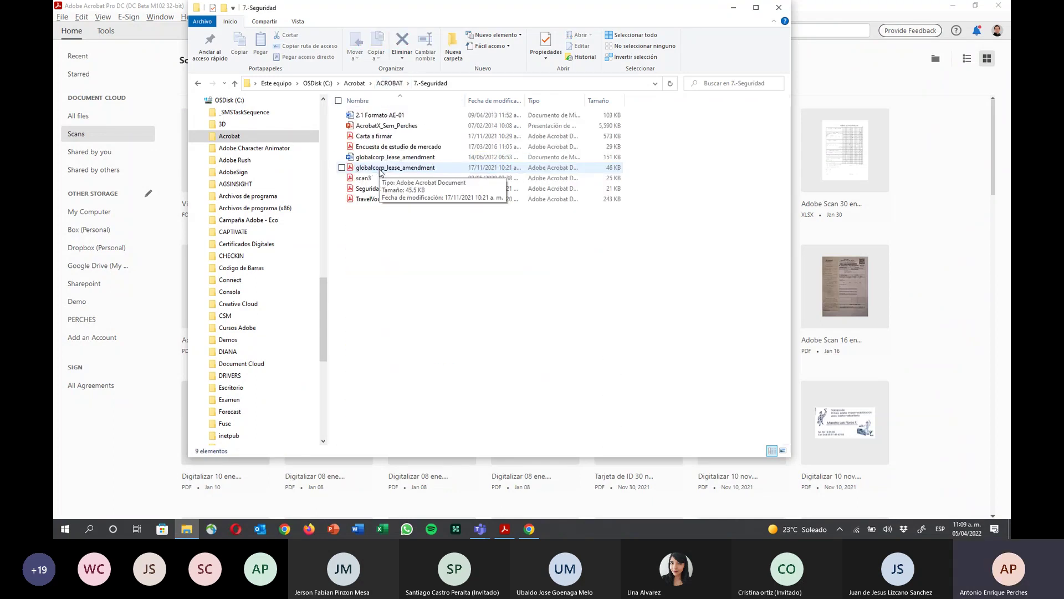
Switch back to Acrobat and create a PDF from the Word file 2.1 Formato AE-01 in the 7.-Seguridad folder
{"action": "left_click", "coordinate": [148, 377]}
{"action": "left_click", "coordinate": [62, 17]}
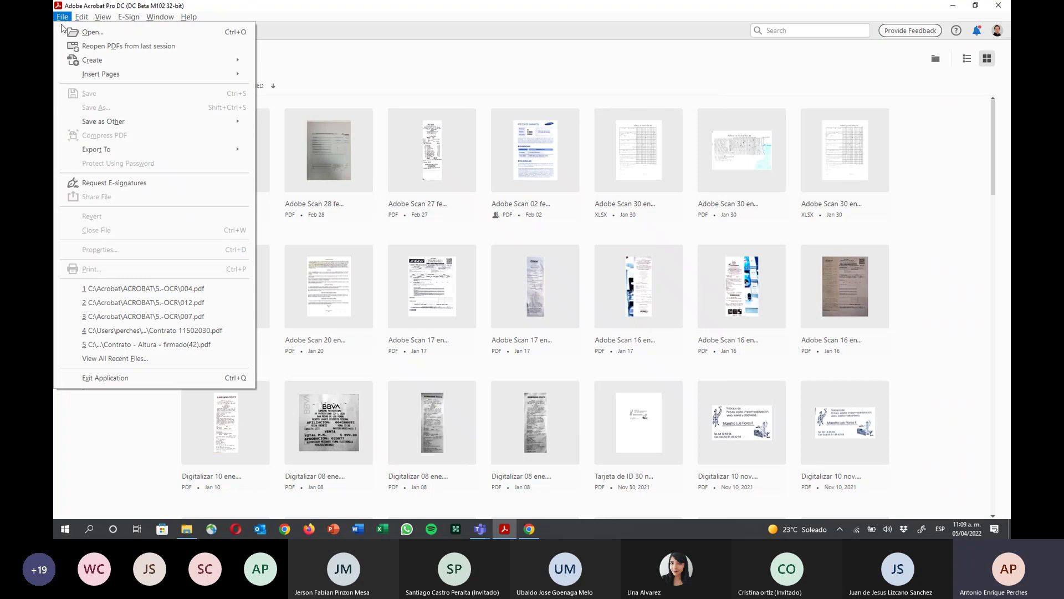
{"action": "mouse_move", "coordinate": [129, 63]}
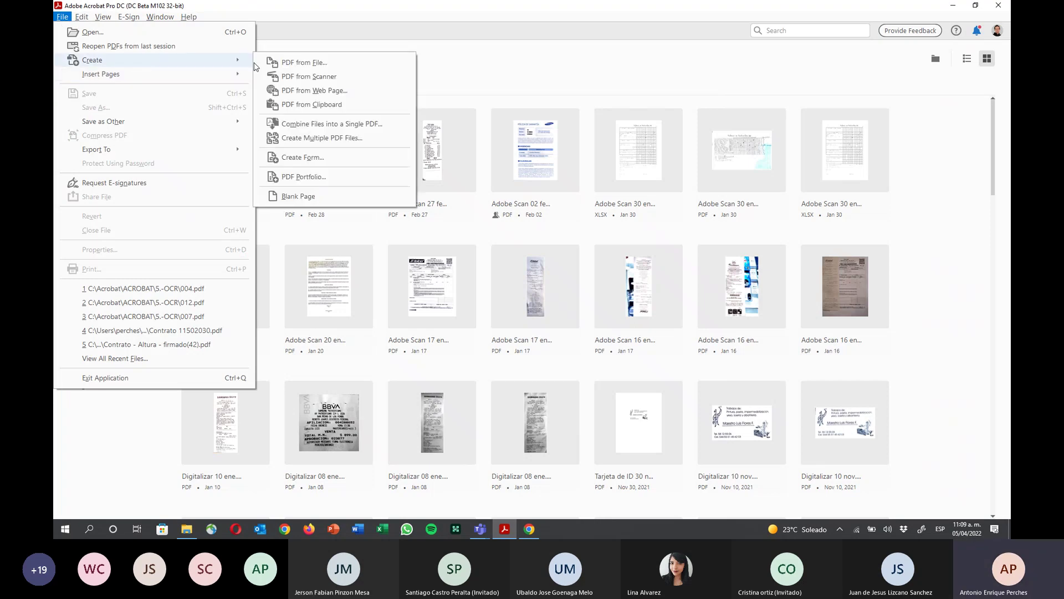
{"action": "left_click", "coordinate": [283, 61]}
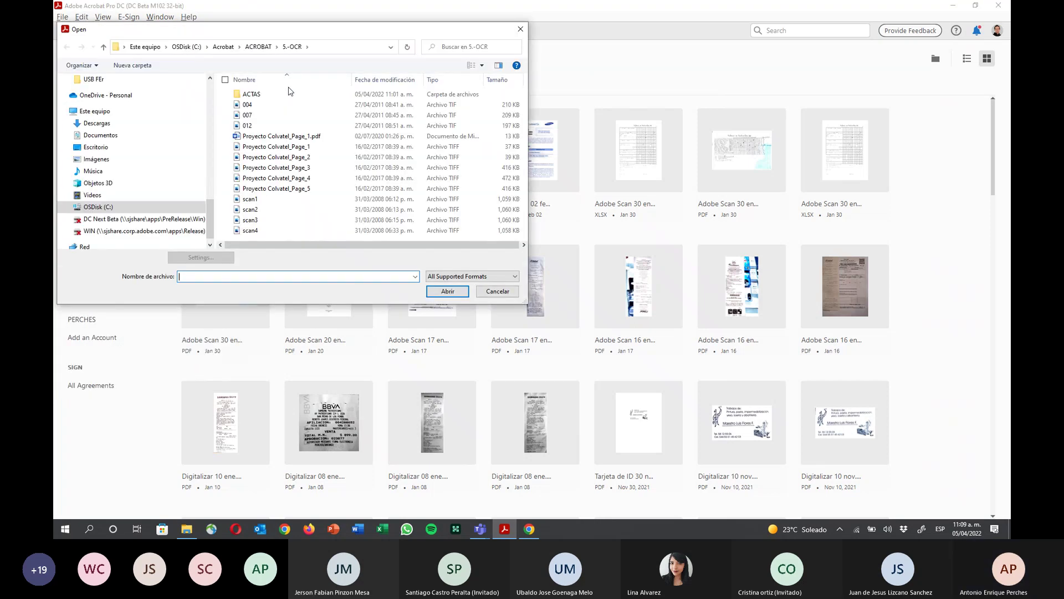
{"action": "left_click", "coordinate": [259, 48]}
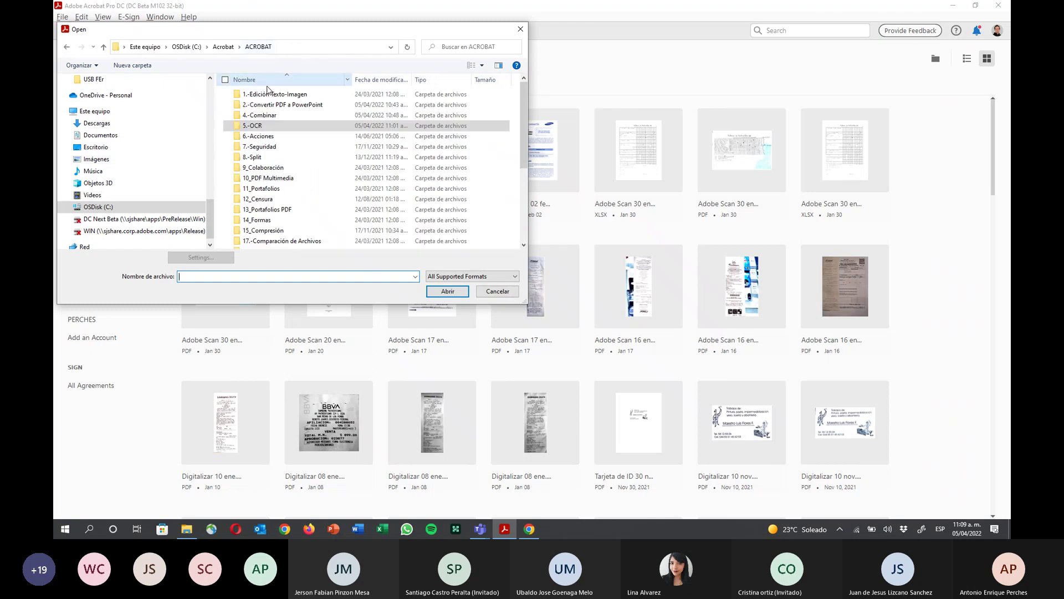
{"action": "double_click", "coordinate": [271, 147]}
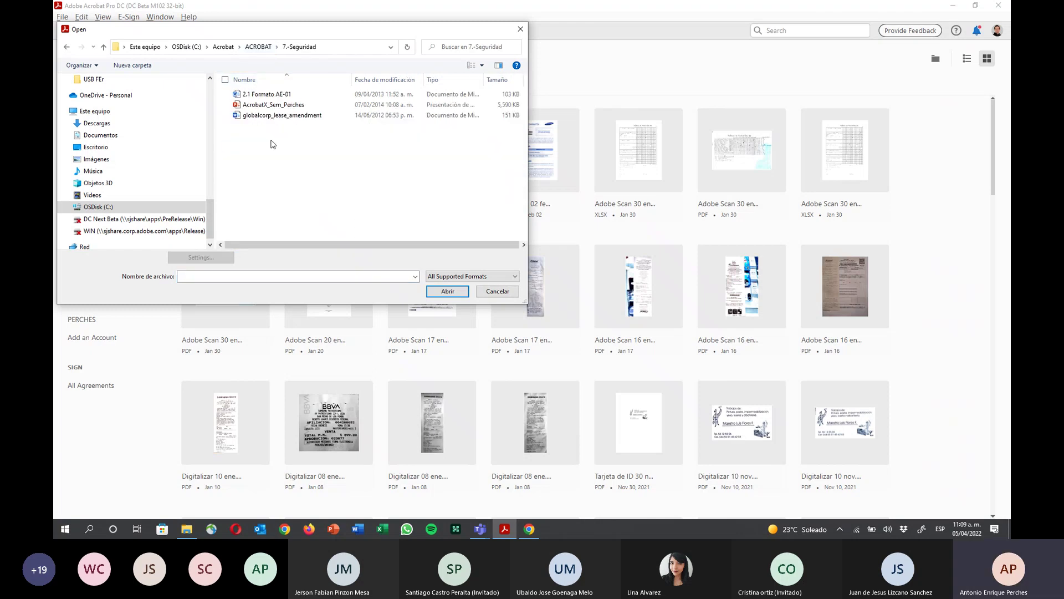
{"action": "double_click", "coordinate": [278, 94]}
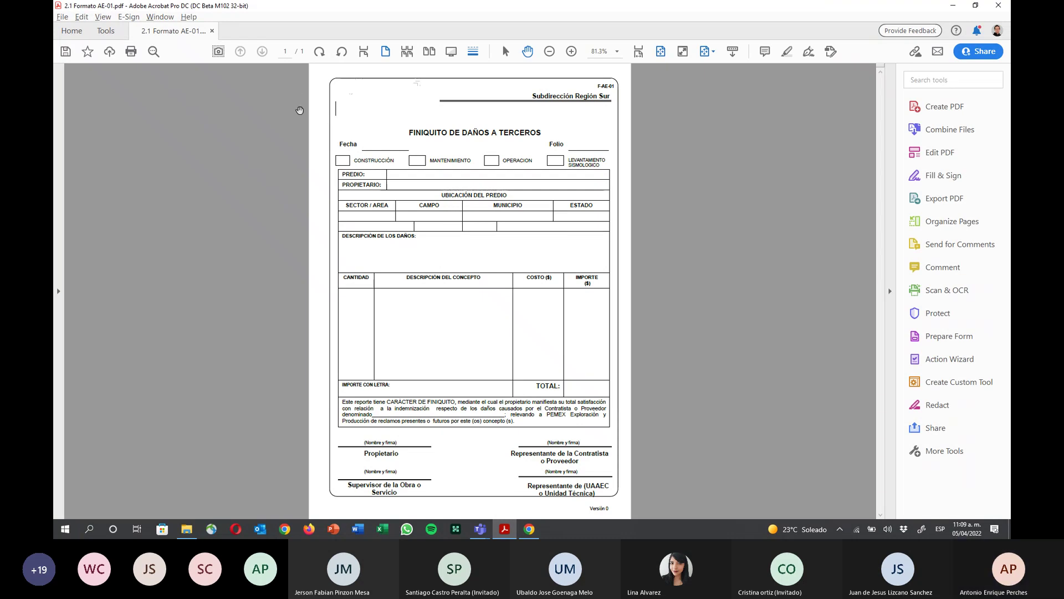
Save the converted PDF as 2.1 Formato AE-01 in the 7.-Seguridad folder
{"action": "left_click", "coordinate": [65, 51]}
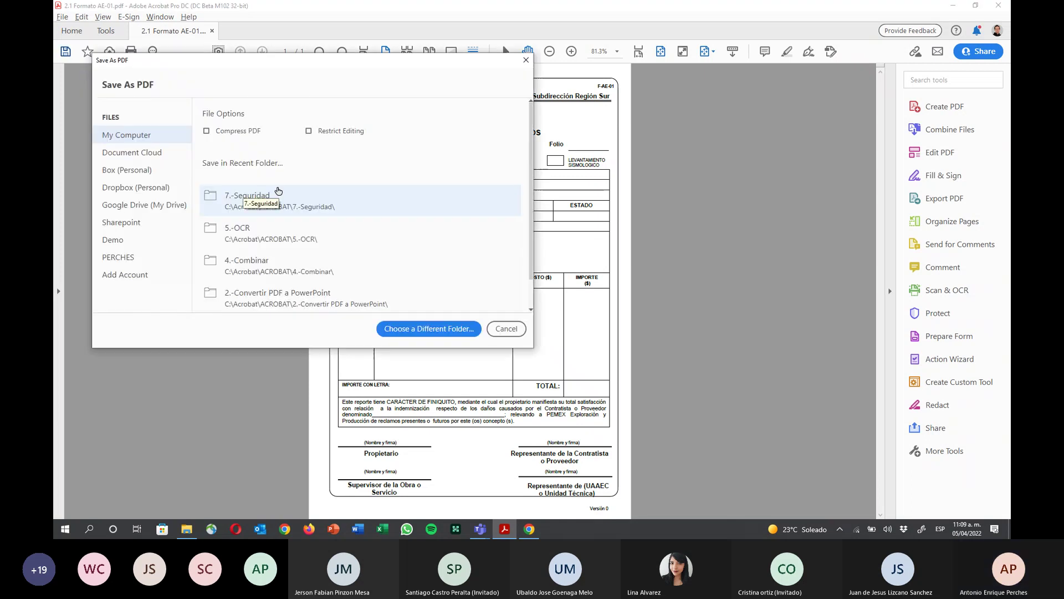
{"action": "left_click", "coordinate": [265, 192]}
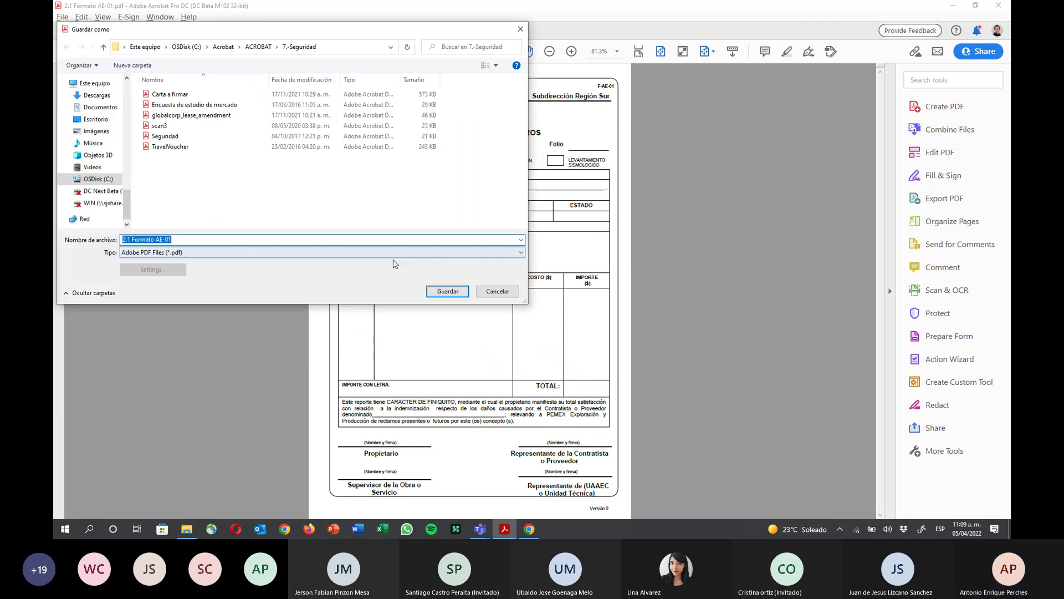
{"action": "left_click", "coordinate": [442, 291]}
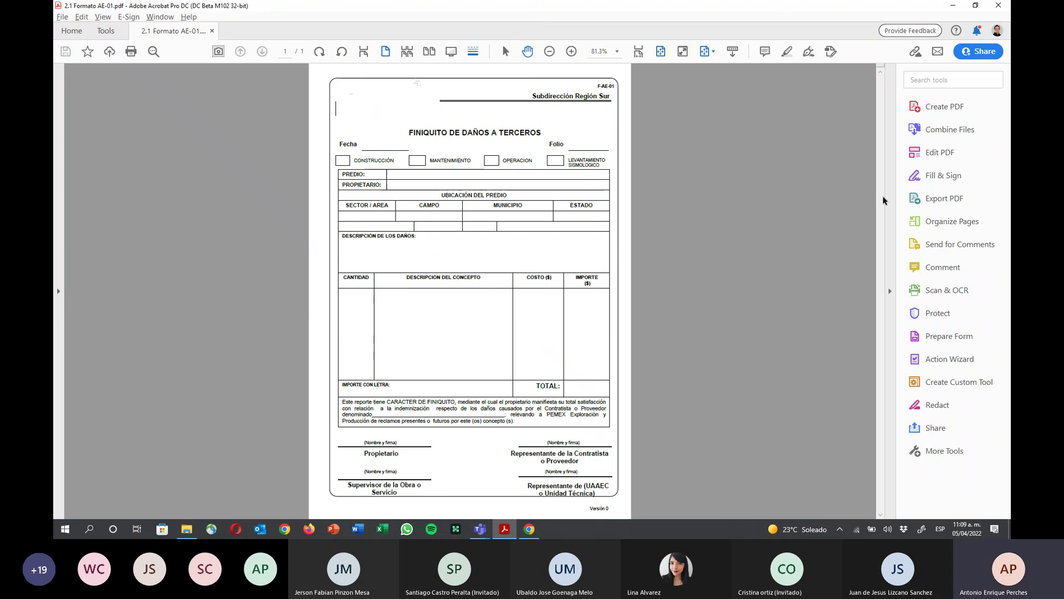
Open the Protect tool and review the viewing and editing choices for password protection, without applying any
{"action": "left_click", "coordinate": [934, 315]}
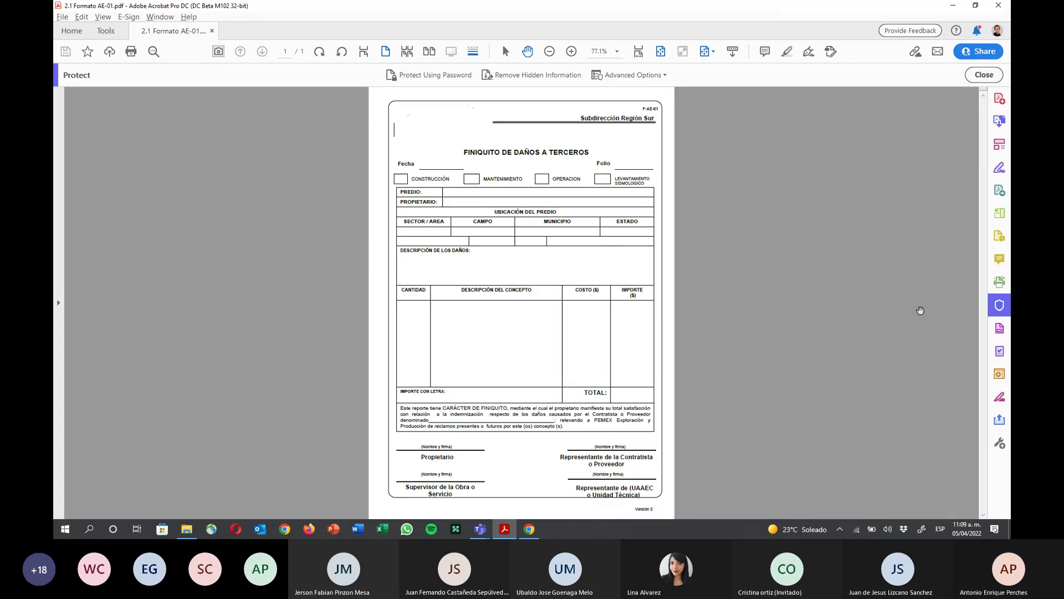
{"action": "left_click", "coordinate": [449, 76]}
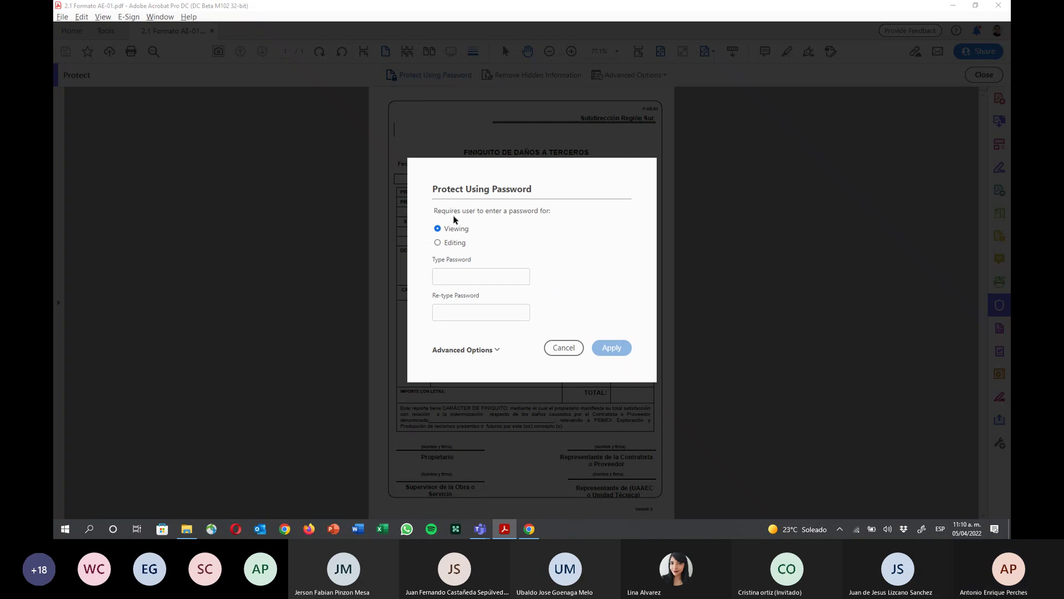
{"action": "left_click", "coordinate": [457, 242]}
{"action": "left_click", "coordinate": [452, 229]}
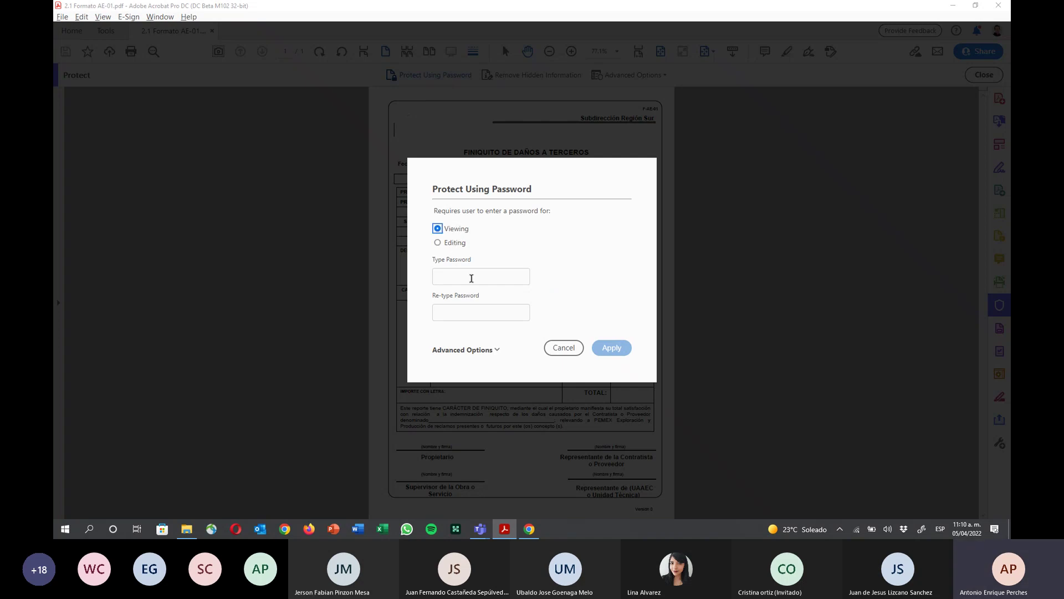
{"action": "left_click", "coordinate": [564, 347]}
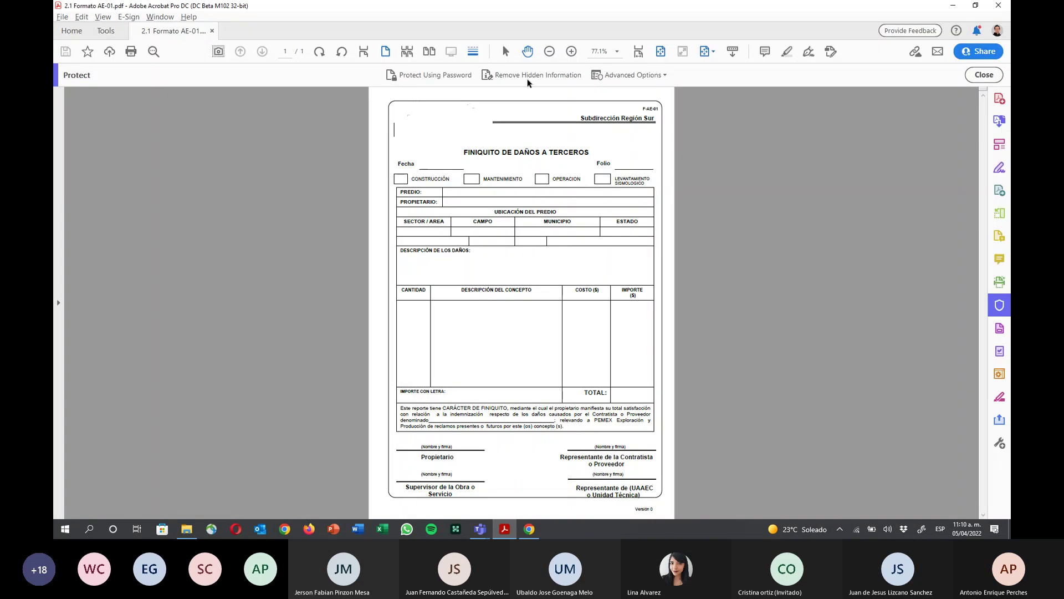
Examine the advanced protection options, including the encryption policies and the Document Security commands
{"action": "left_click", "coordinate": [642, 79]}
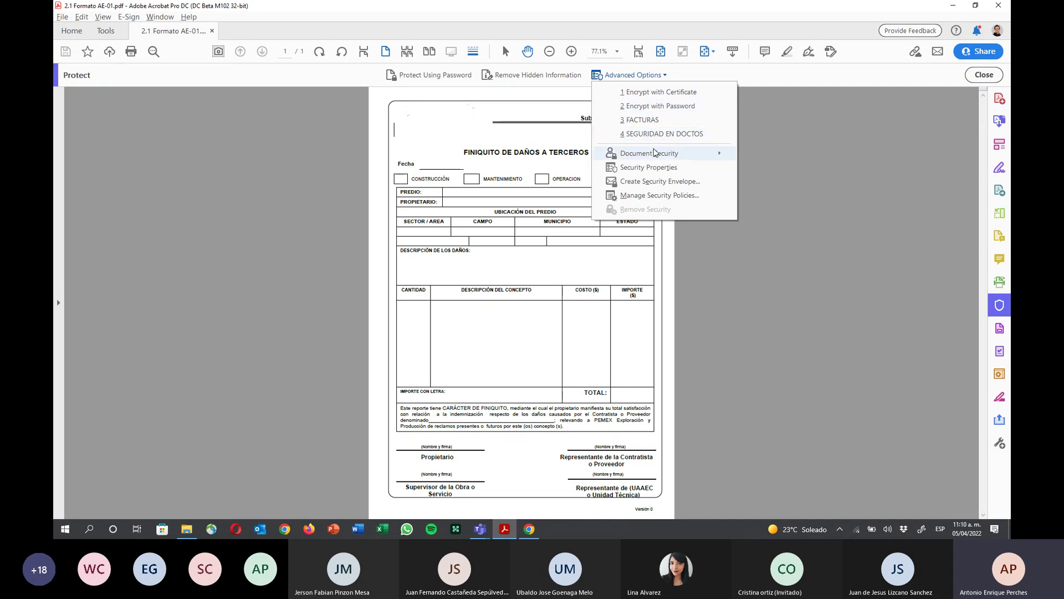
{"action": "mouse_move", "coordinate": [653, 156]}
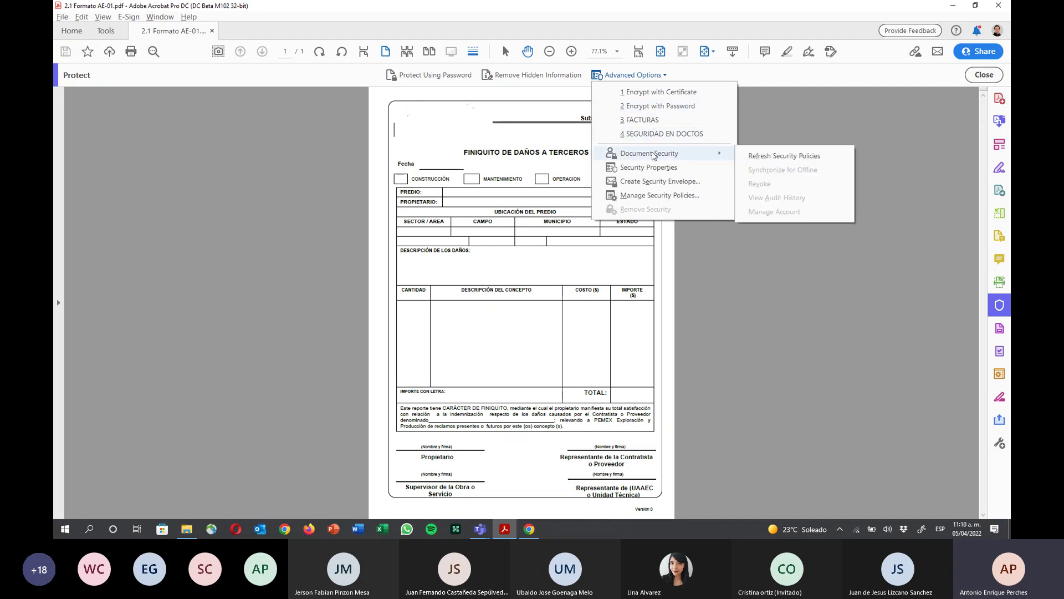
{"action": "left_click", "coordinate": [348, 159]}
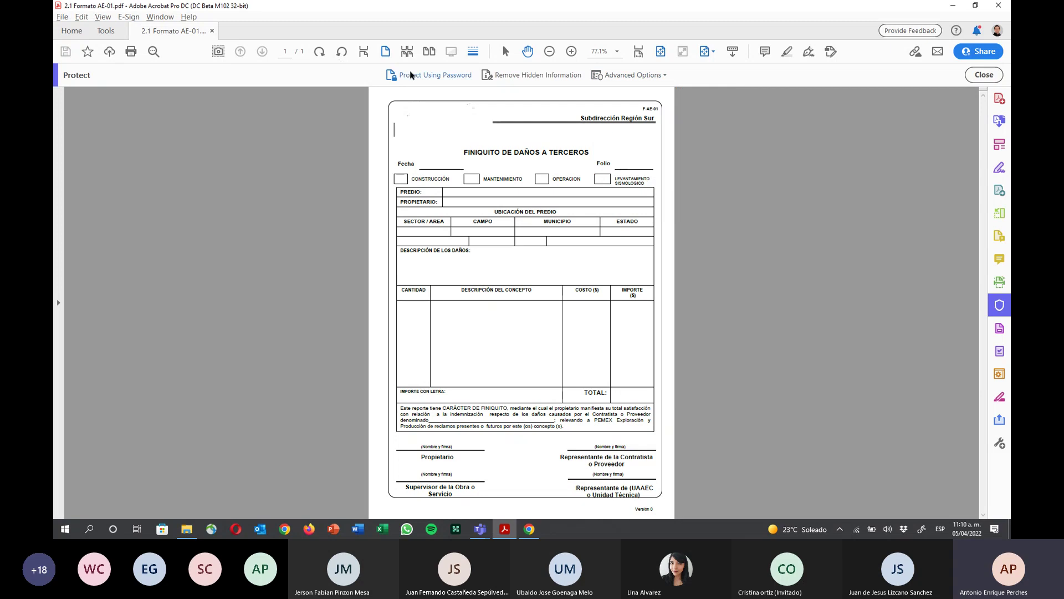